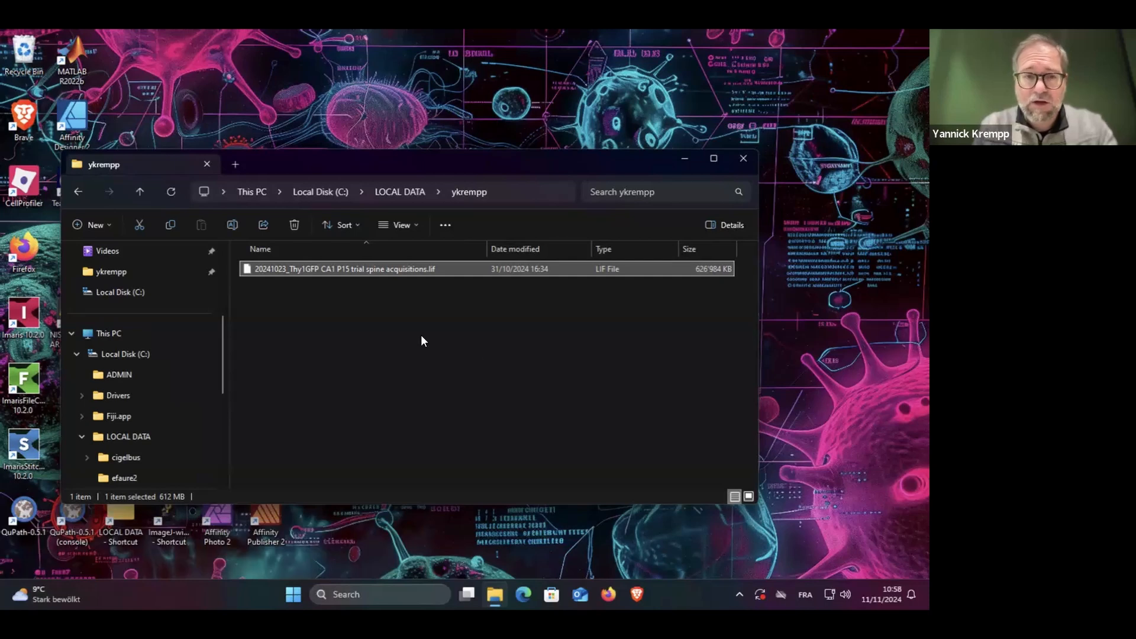
# Open the LOCAL DATA folder on Local Disk (C:) to look at the user folders it contains
pyautogui.click(428, 342)
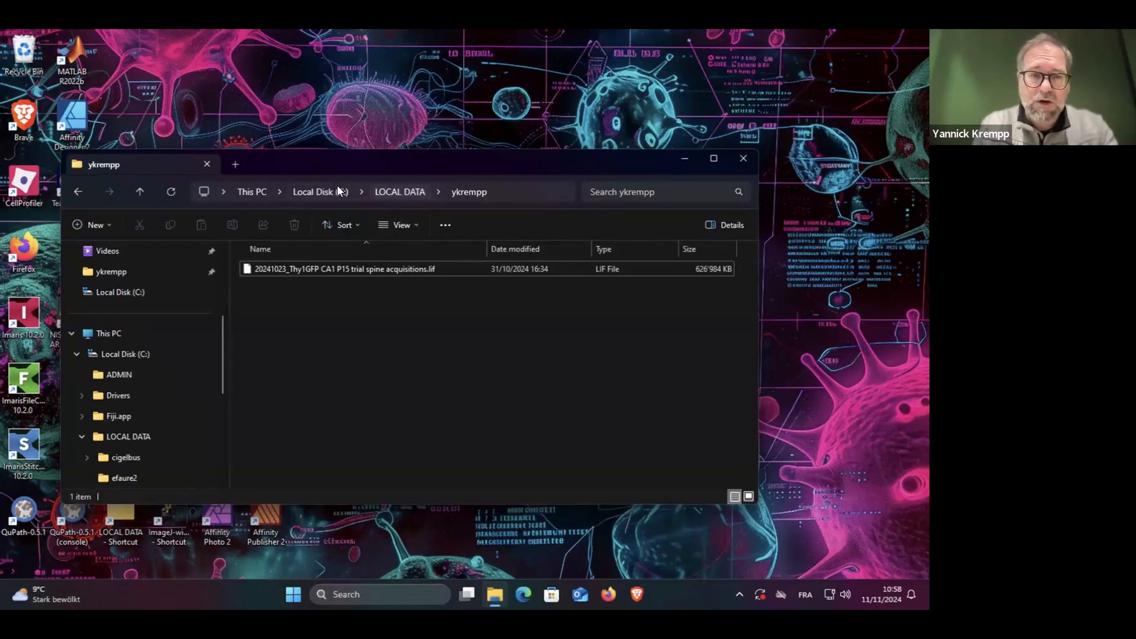
pyautogui.moveTo(222, 332); pyautogui.dragTo(220, 424)
pyautogui.scroll(5, 229, 355)
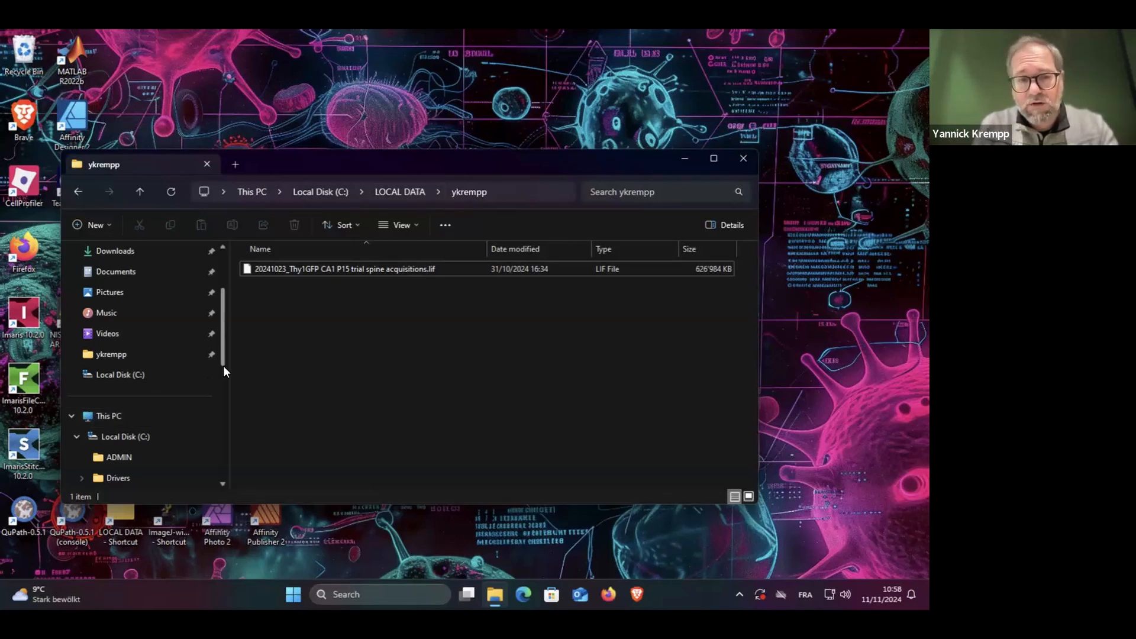
pyautogui.scroll(-3, 224, 372)
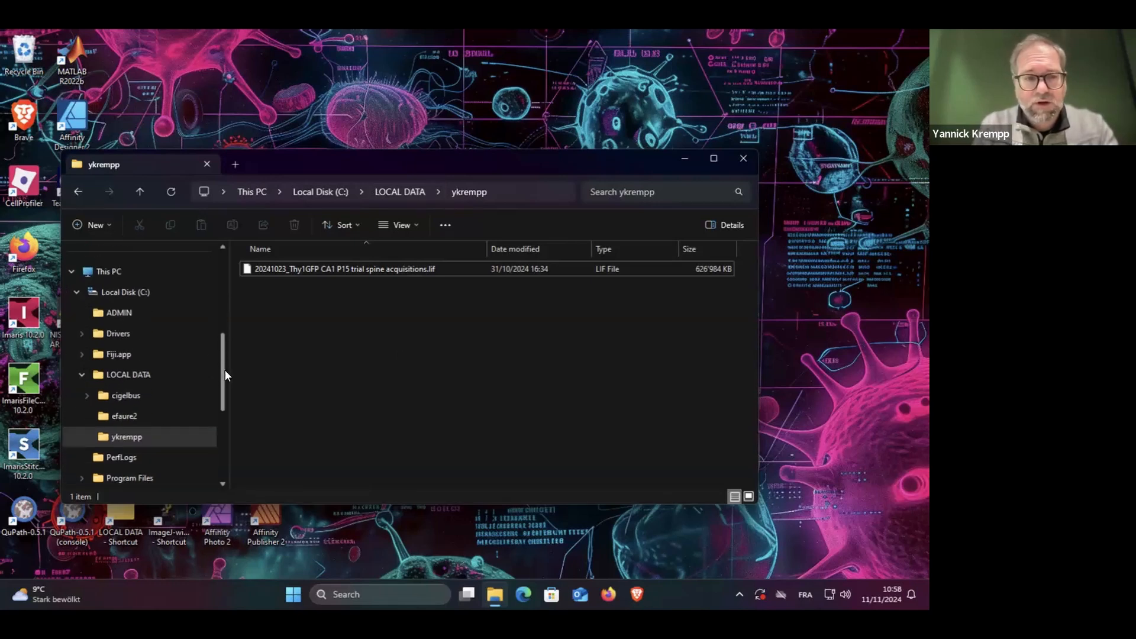
pyautogui.click(157, 382)
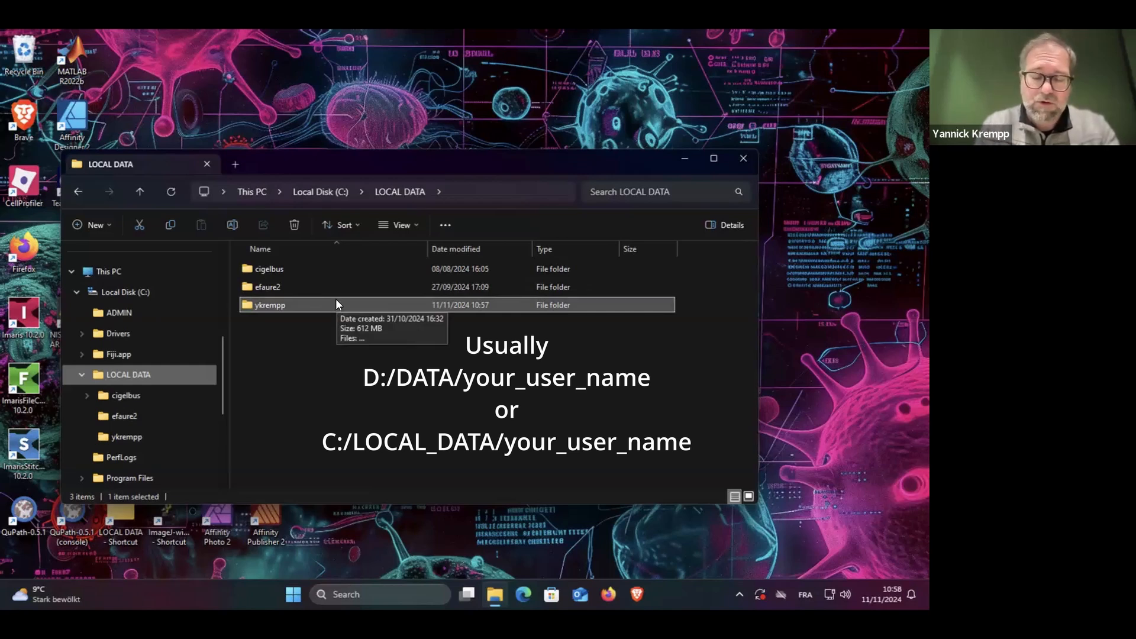
# Move the file window clear of the desktop shortcuts and launch Imaris 10.2.0
pyautogui.moveTo(346, 169); pyautogui.dragTo(461, 189)
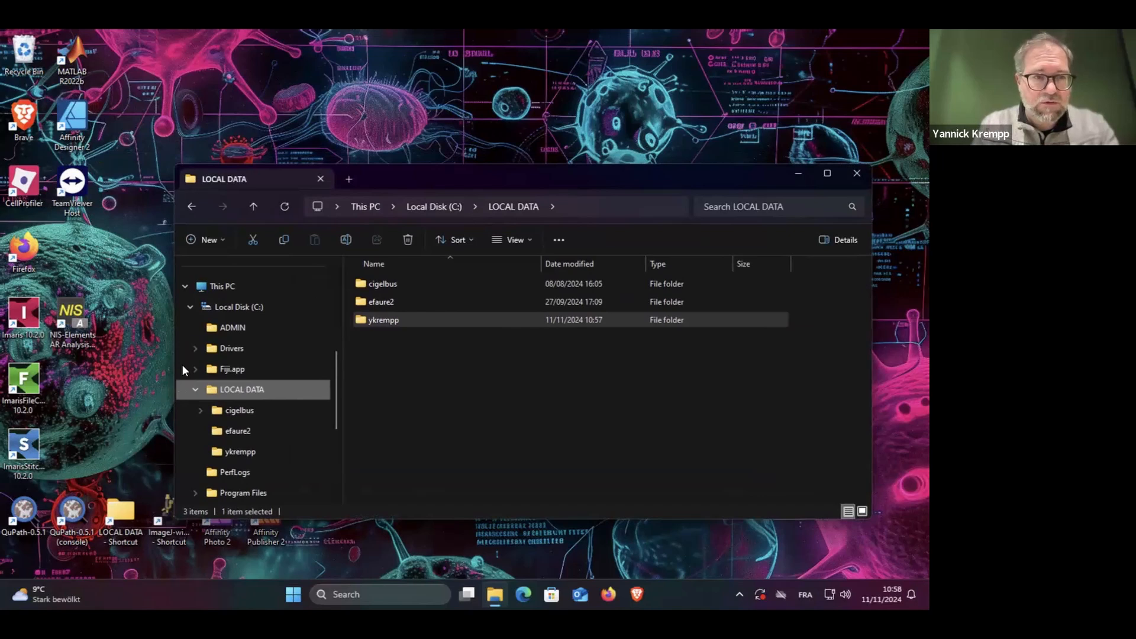
pyautogui.doubleClick(24, 314)
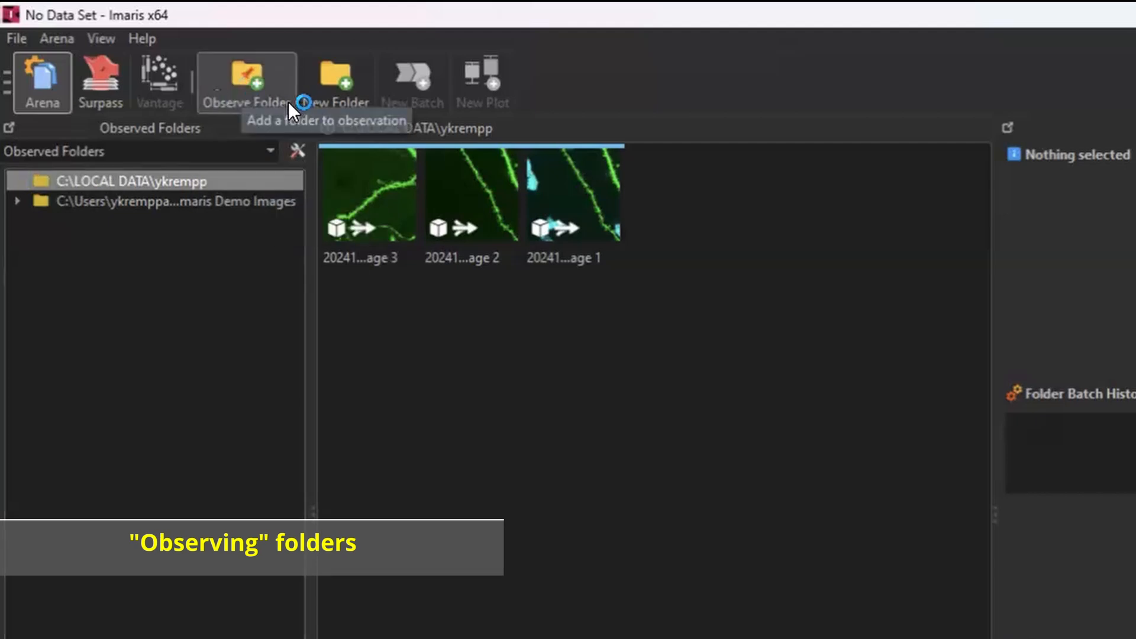
# Remove the personal user folder in C:\LOCAL DATA from observation in the Arena view
pyautogui.rightClick(151, 185)
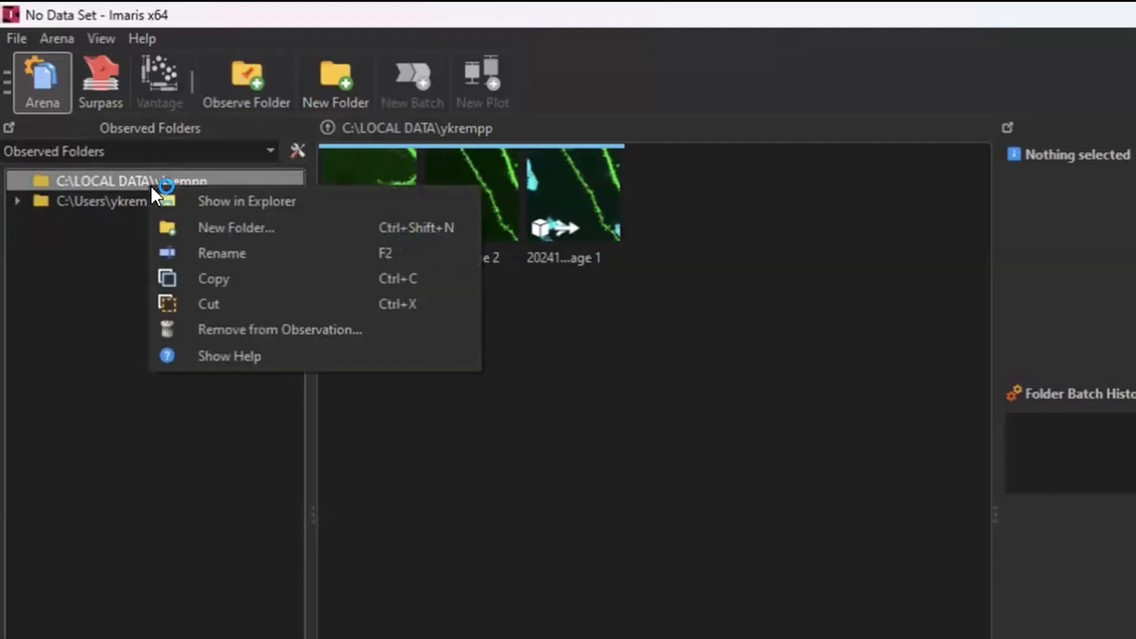
pyautogui.click(290, 331)
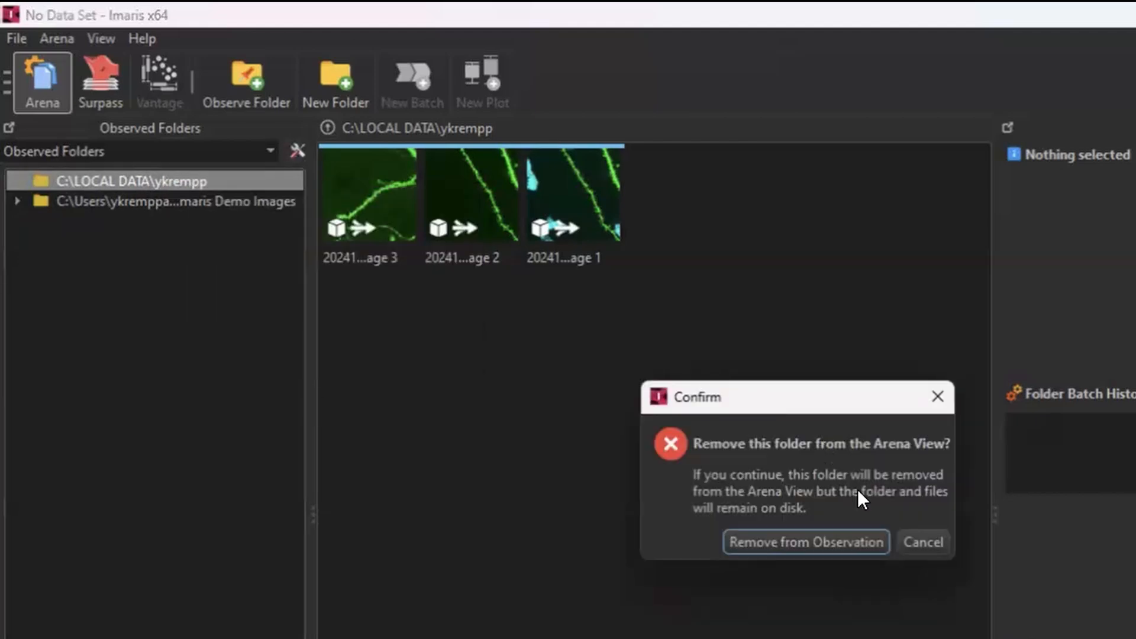
pyautogui.click(784, 543)
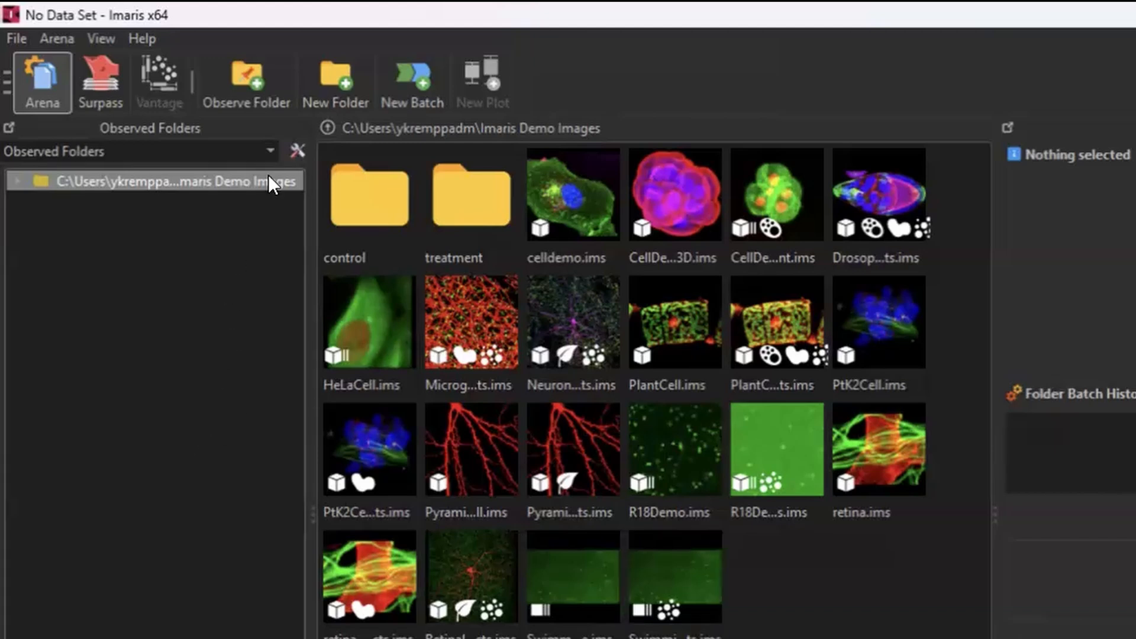
# Add the personal user folder inside C:\LOCAL DATA as an observed folder
pyautogui.click(253, 86)
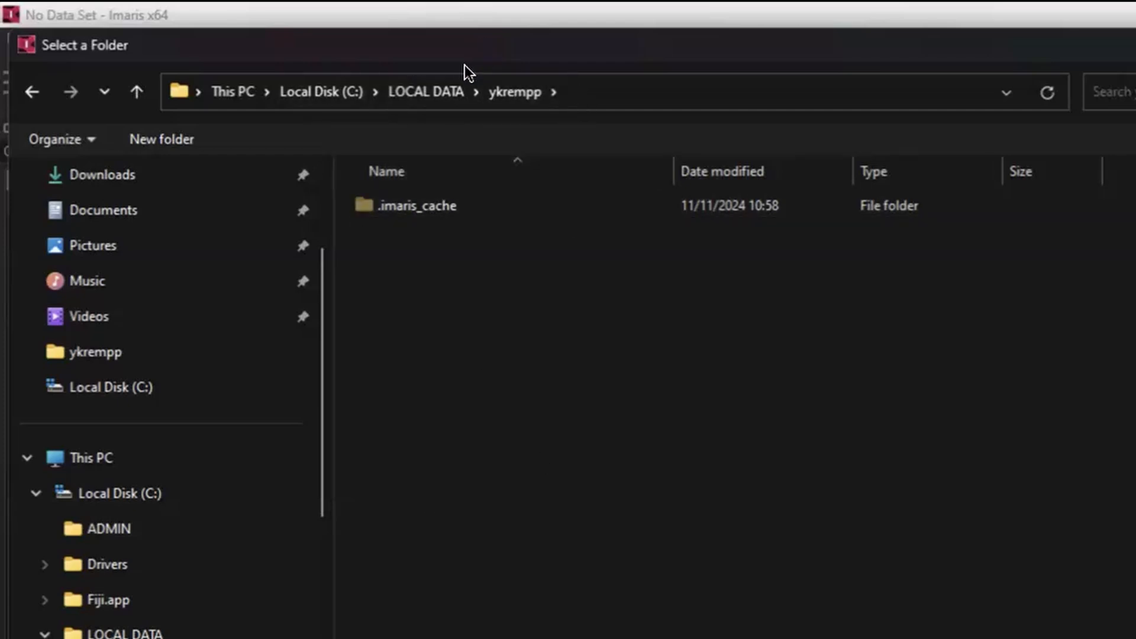
pyautogui.click(425, 95)
pyautogui.doubleClick(409, 268)
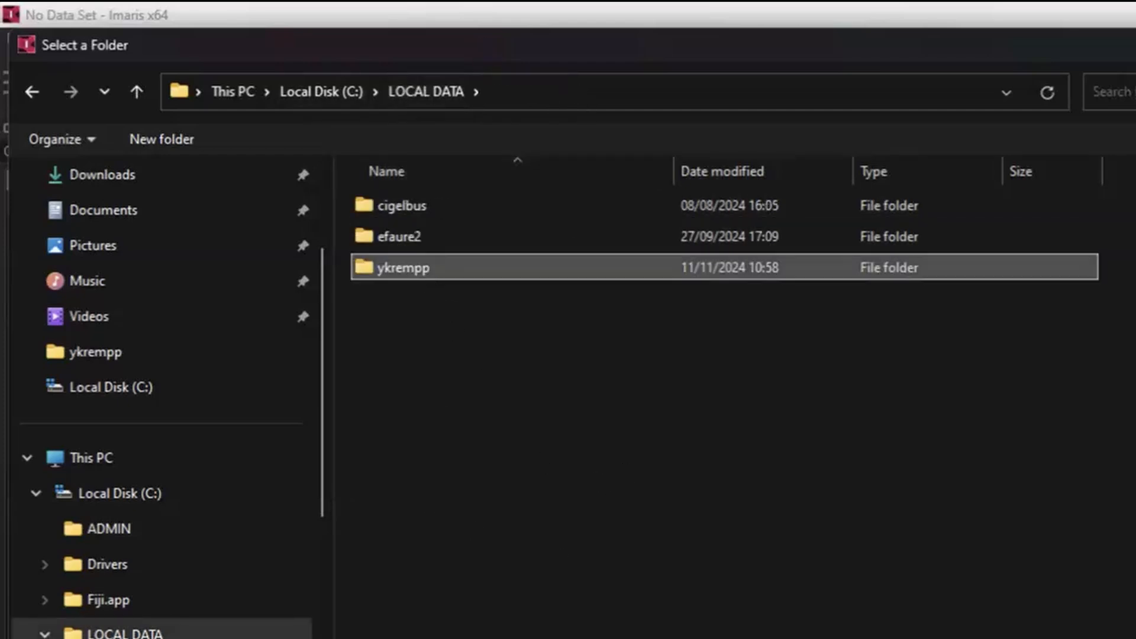
pyautogui.click(365, 402)
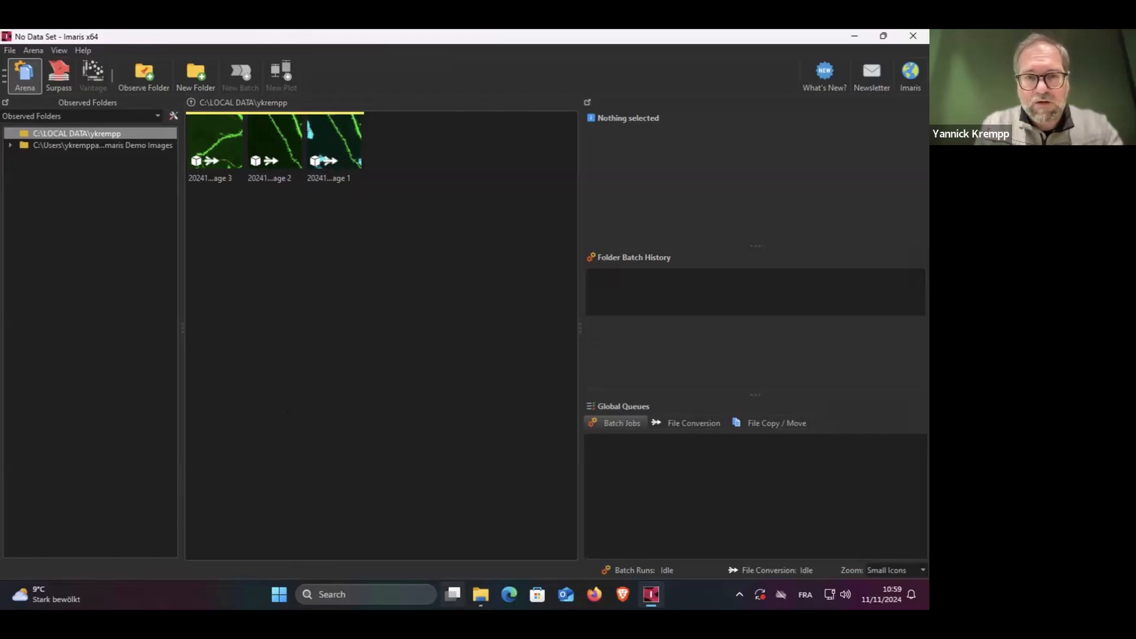
# Switch to File Explorer, check the contents of the personal data folder, and return to Imaris
pyautogui.click(481, 594)
pyautogui.doubleClick(431, 319)
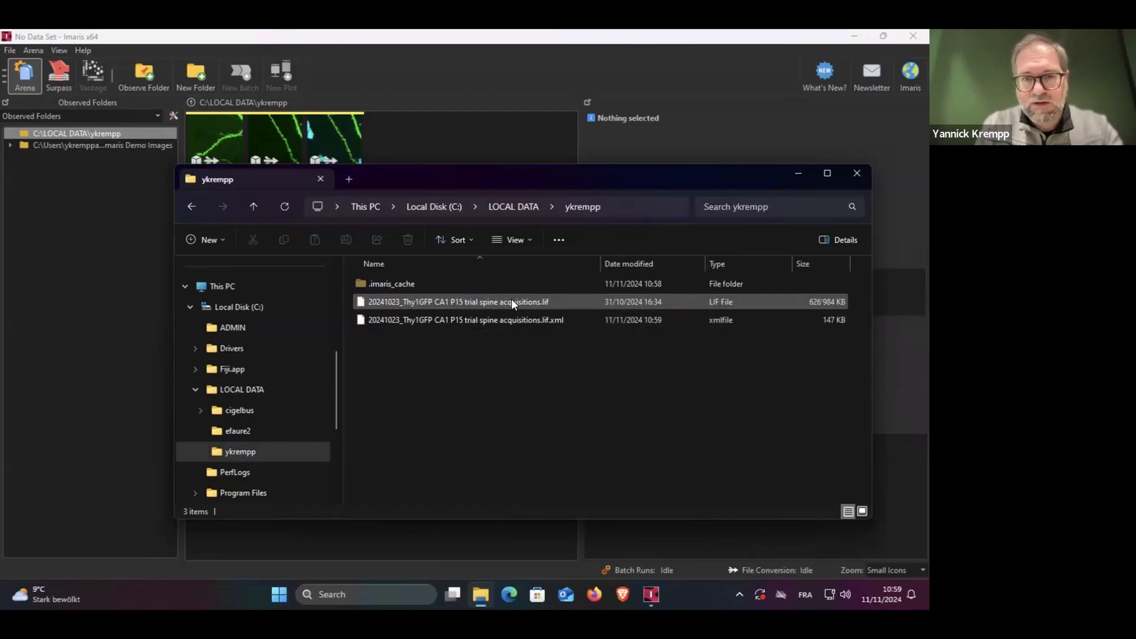
pyautogui.click(81, 246)
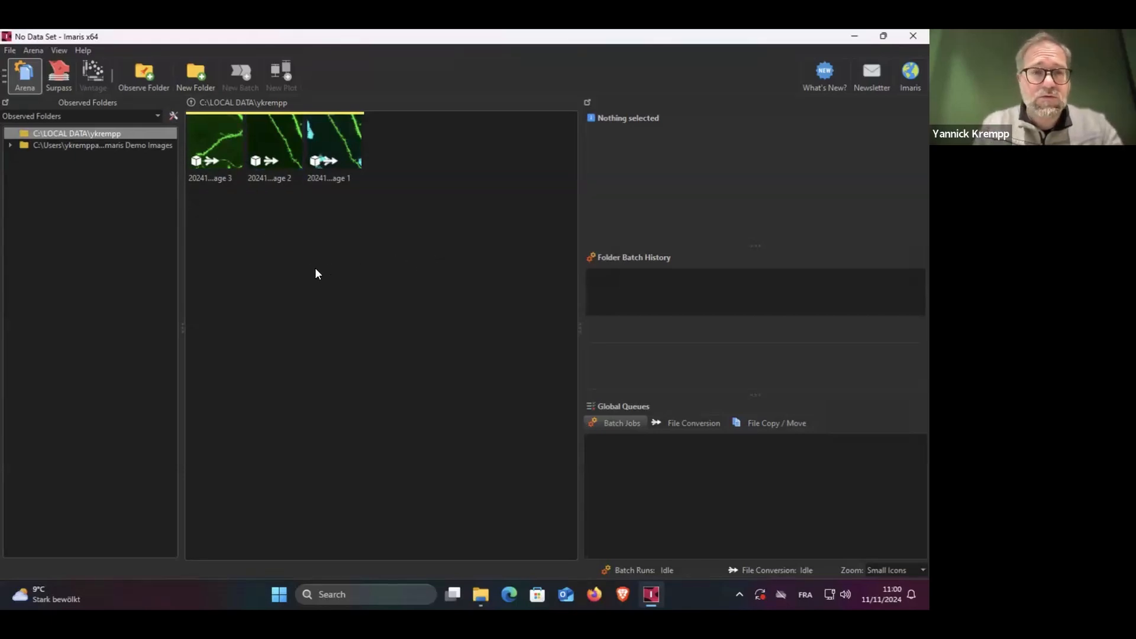
# Convert Image 2 (NaCl_higher gain without DAPI) from the LIF file to IMS format and check its conversion entry
pyautogui.click(273, 148)
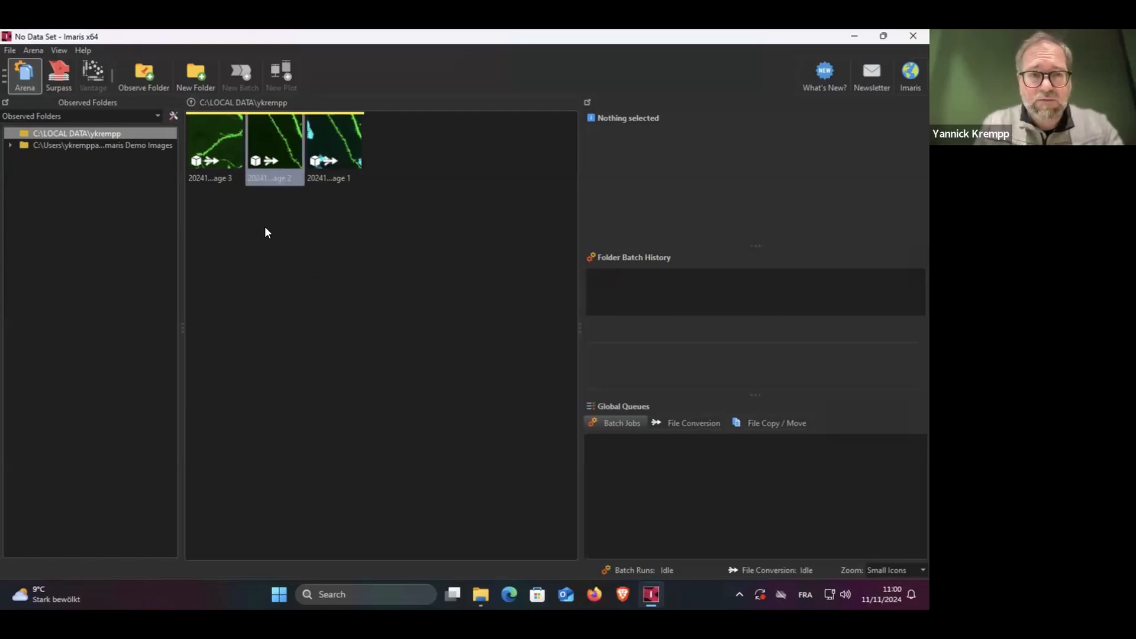
pyautogui.click(279, 148)
pyautogui.doubleClick(285, 141)
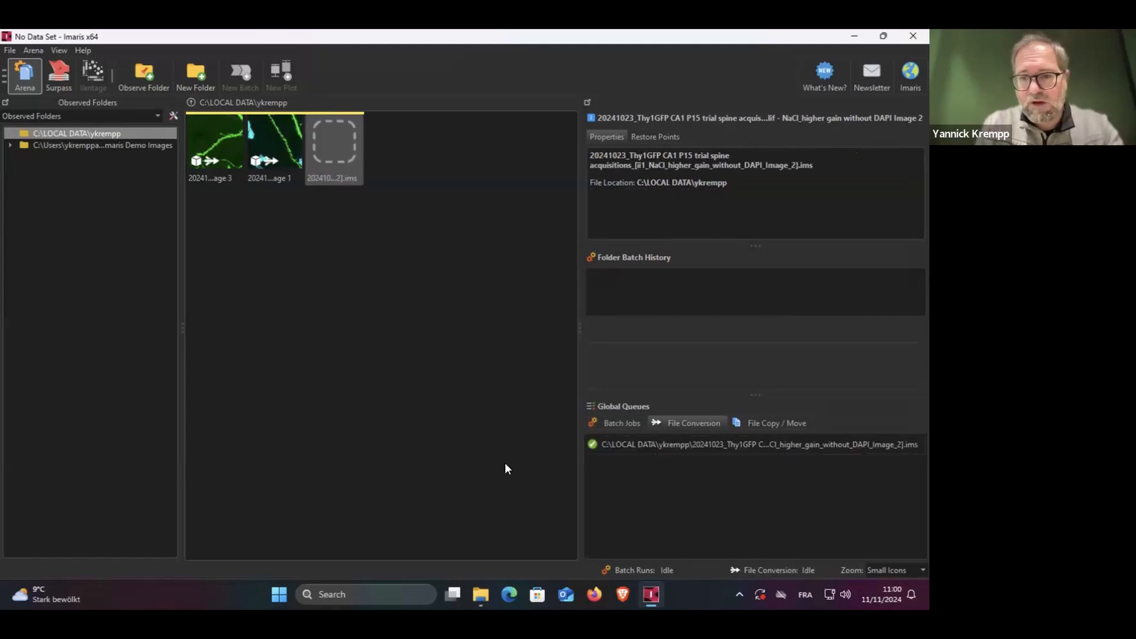
pyautogui.click(598, 449)
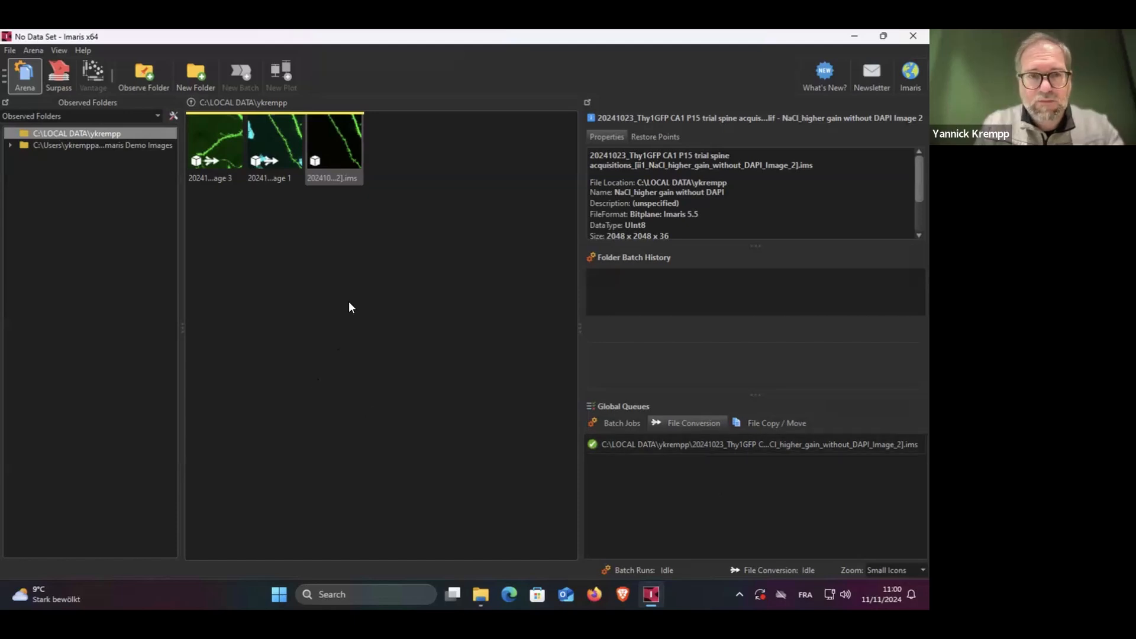
pyautogui.click(318, 165)
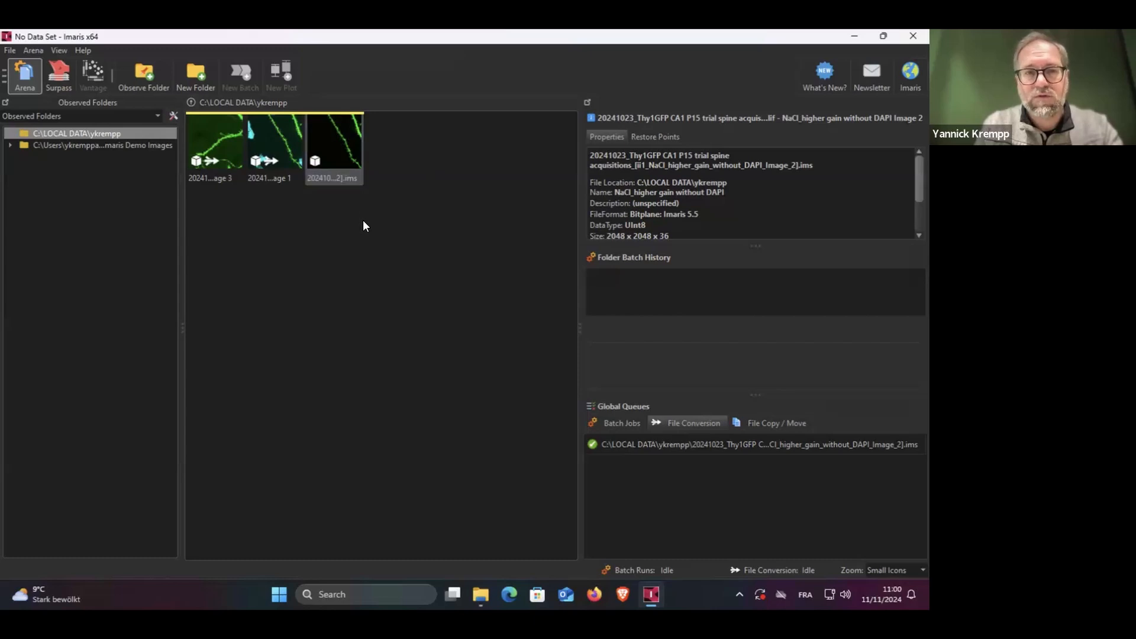
# Convert the remaining LIF images, Image 1 and Image 3, to IMS format and clear the selection
pyautogui.doubleClick(277, 144)
pyautogui.doubleClick(198, 149)
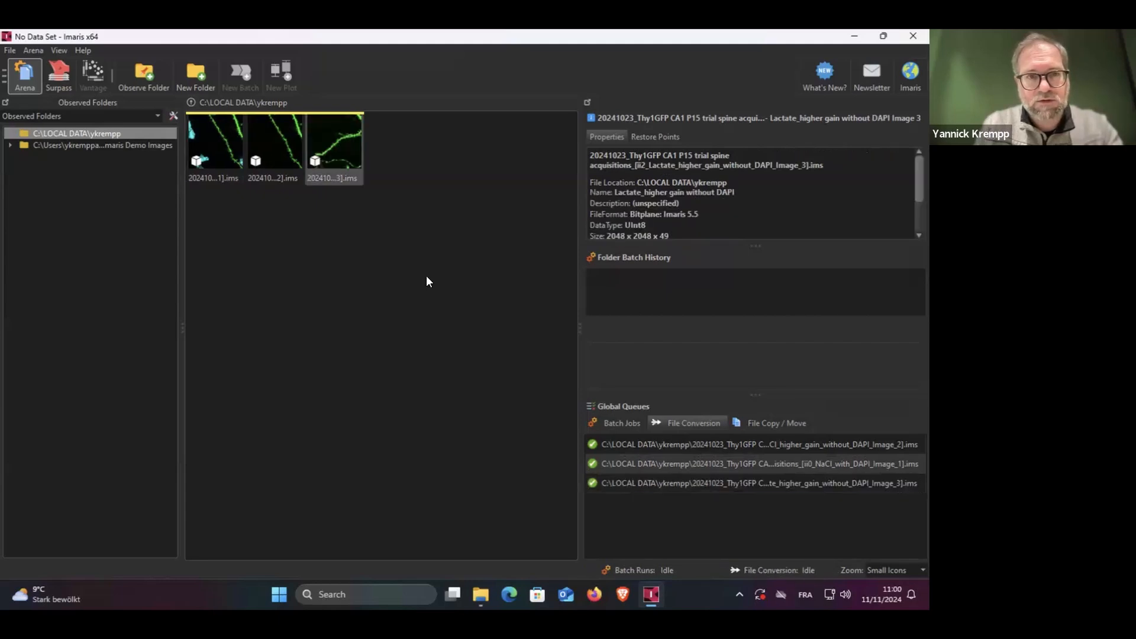
pyautogui.click(389, 268)
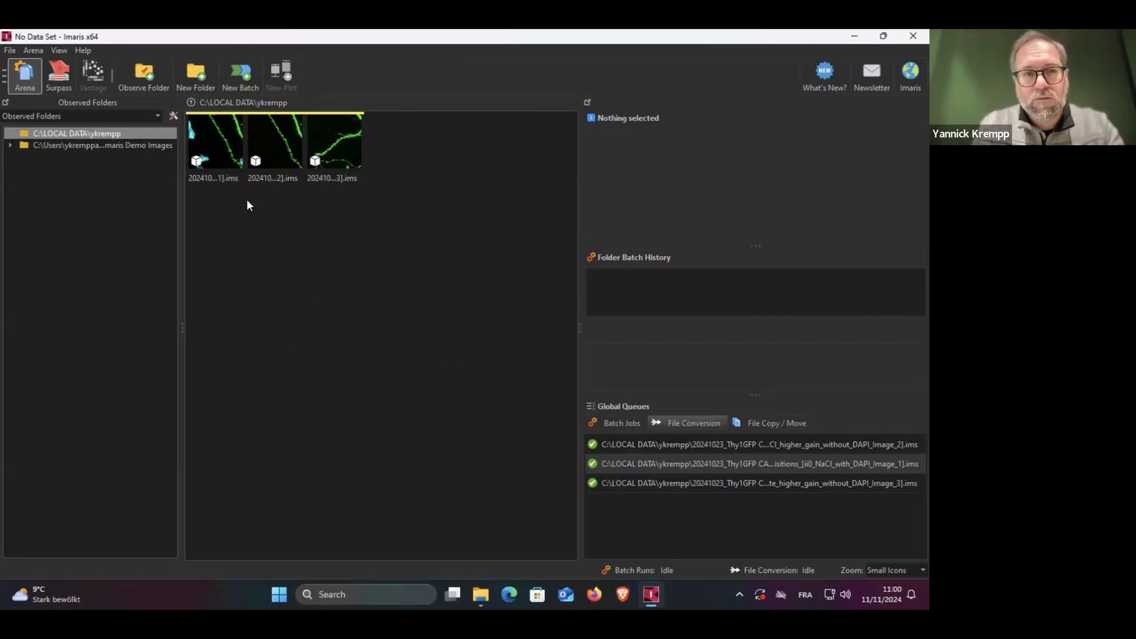
# Open the converted Image 1 (NaCl_with_DAPI) and inspect its volume from a tilted angle in 3D
pyautogui.doubleClick(214, 142)
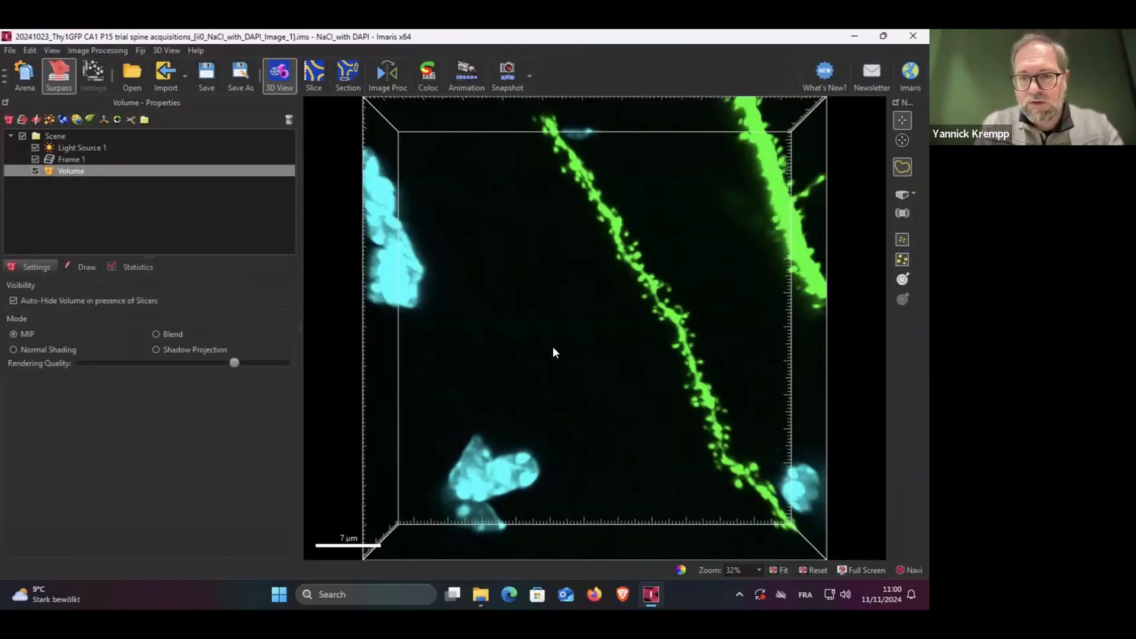
pyautogui.moveTo(590, 374); pyautogui.dragTo(614, 322)
pyautogui.scroll(5, 612, 320)
pyautogui.scroll(-6, 613, 320)
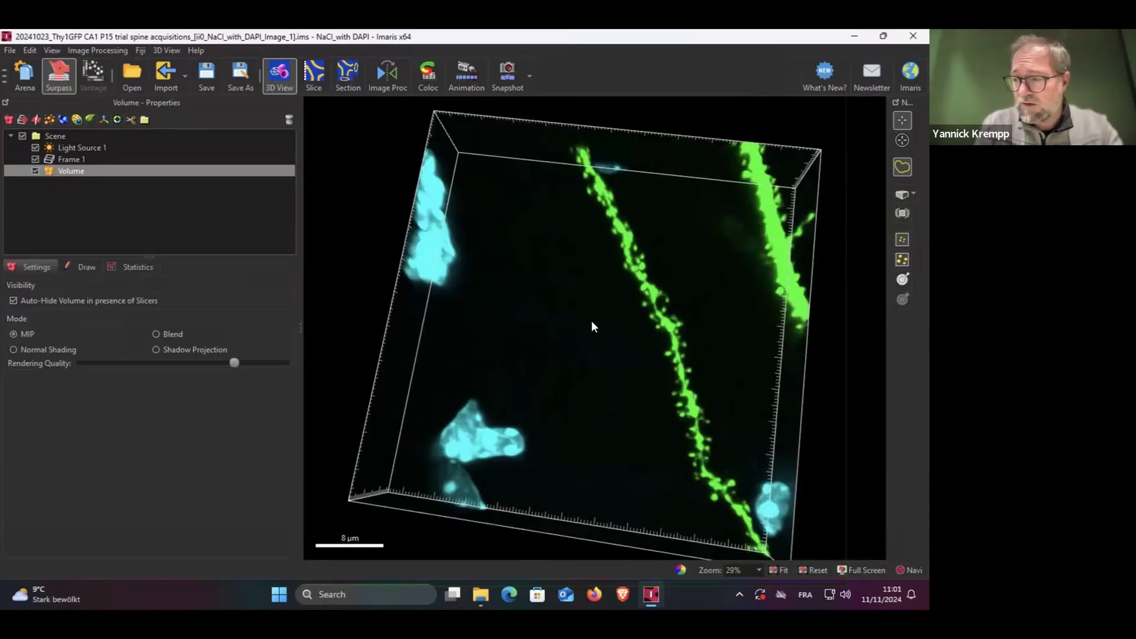
pyautogui.moveTo(592, 326); pyautogui.dragTo(472, 318)
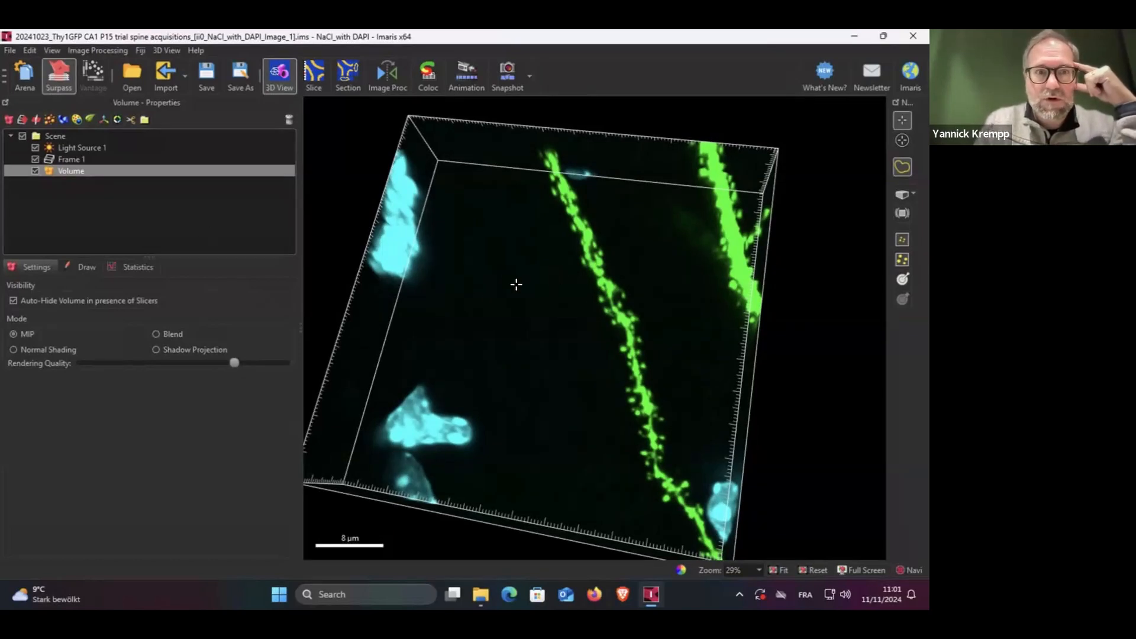
pyautogui.moveTo(599, 294); pyautogui.dragTo(521, 279)
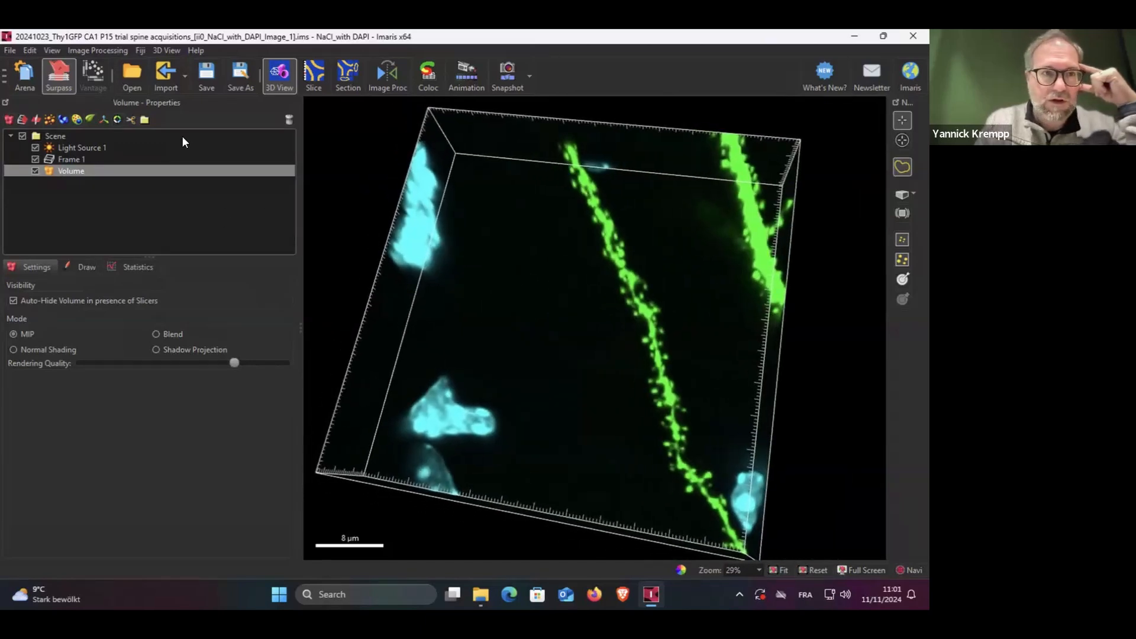
# Show the Display Adjustment window beside the dendrite and toggle the Cyan channel off and on
pyautogui.click(28, 50)
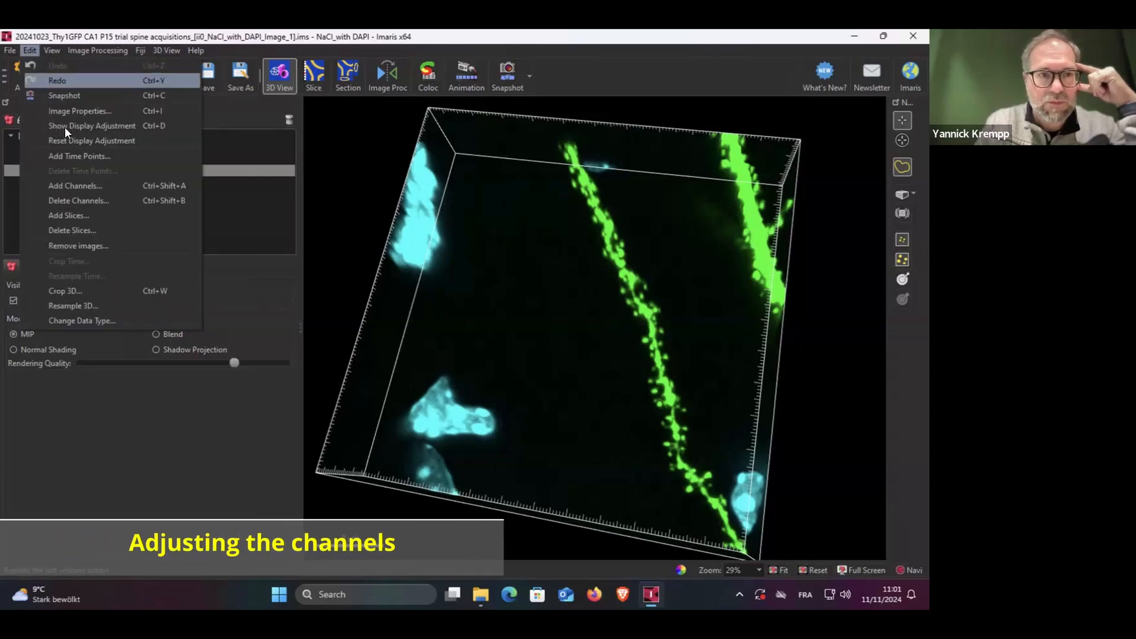
pyautogui.click(148, 129)
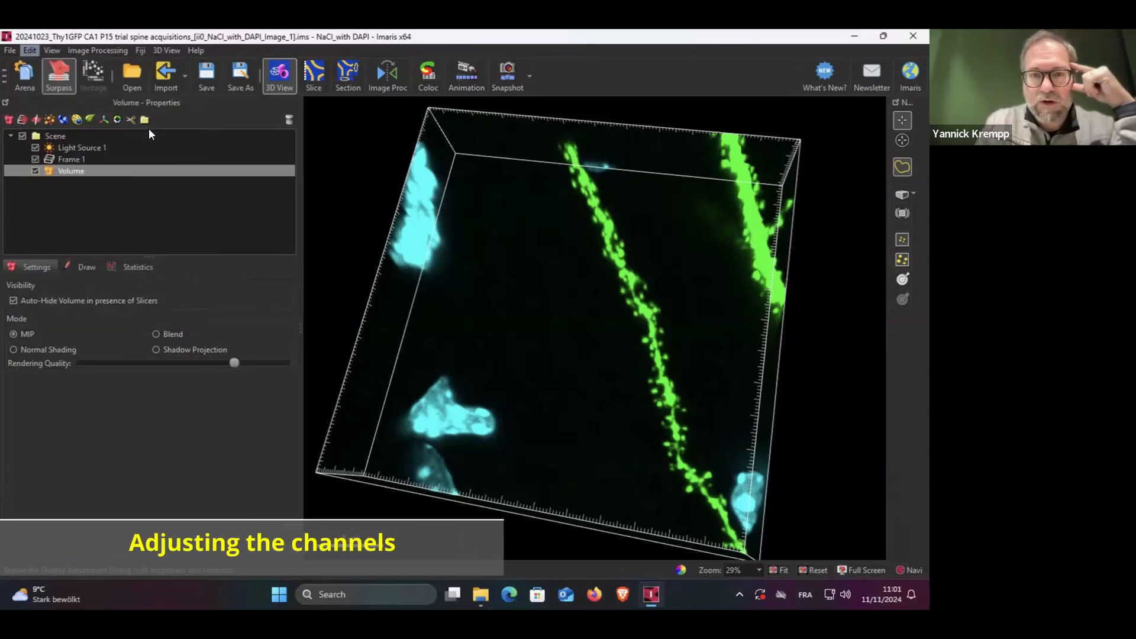
pyautogui.moveTo(160, 195); pyautogui.dragTo(399, 180)
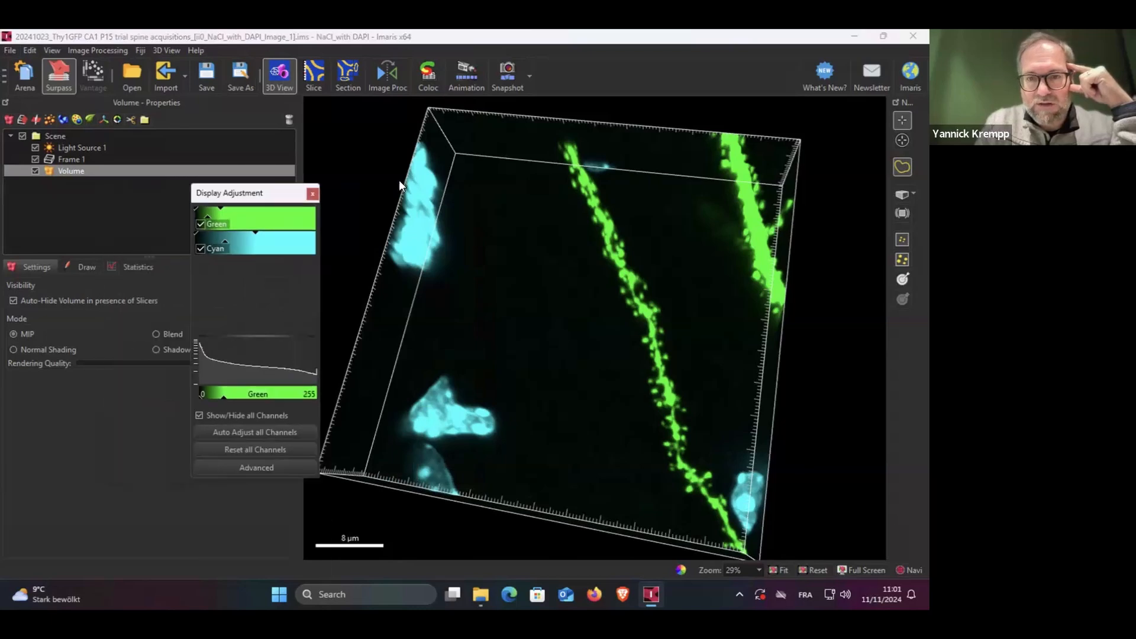
pyautogui.click(348, 239)
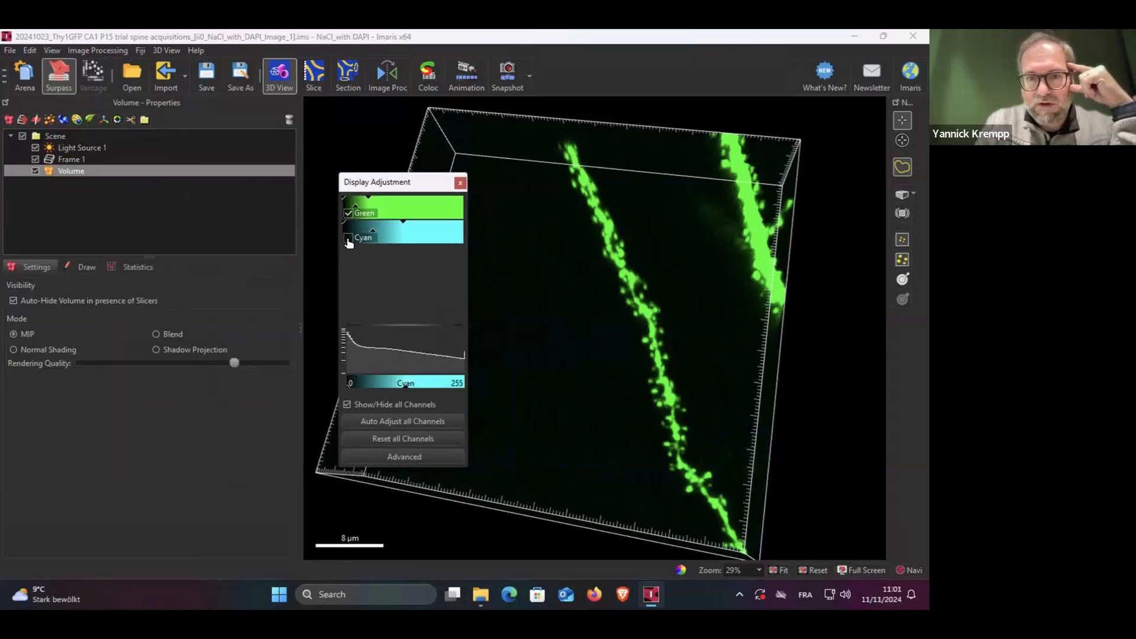
pyautogui.click(349, 238)
pyautogui.moveTo(398, 190)
pyautogui.mouseDown()
pyautogui.moveTo(356, 198)
pyautogui.moveTo(402, 203)
pyautogui.mouseUp()
pyautogui.moveTo(402, 245); pyautogui.dragTo(407, 247)
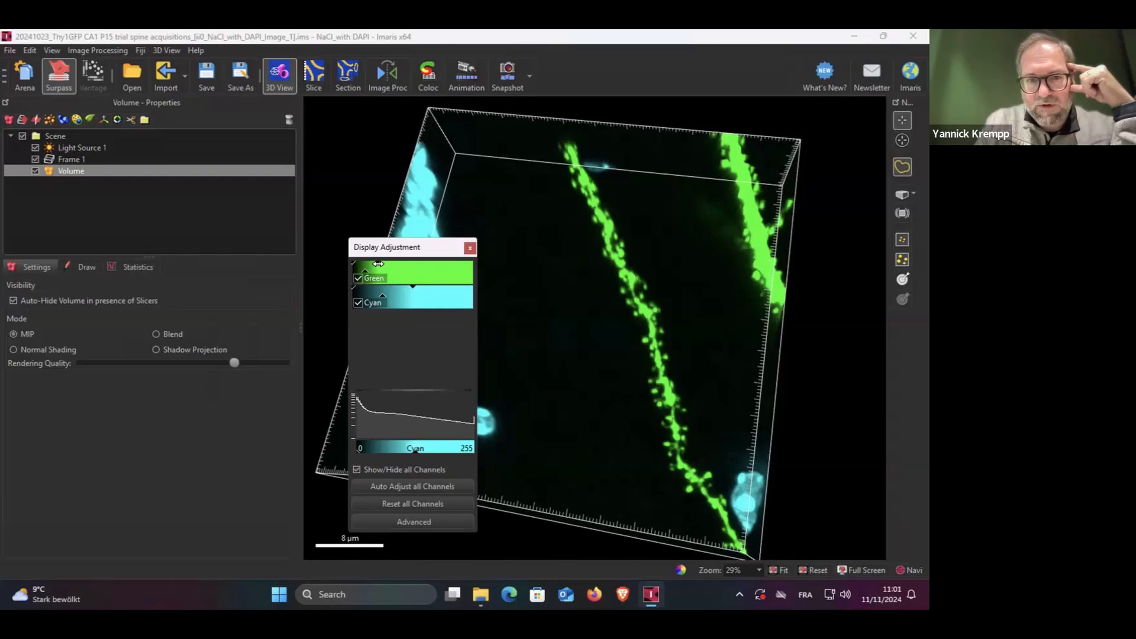
# Dim the Green channel by raising its maximum display level, hide the Cyan channel, and inspect the dendrite's spines
pyautogui.click(388, 264)
pyautogui.moveTo(388, 264); pyautogui.dragTo(410, 269)
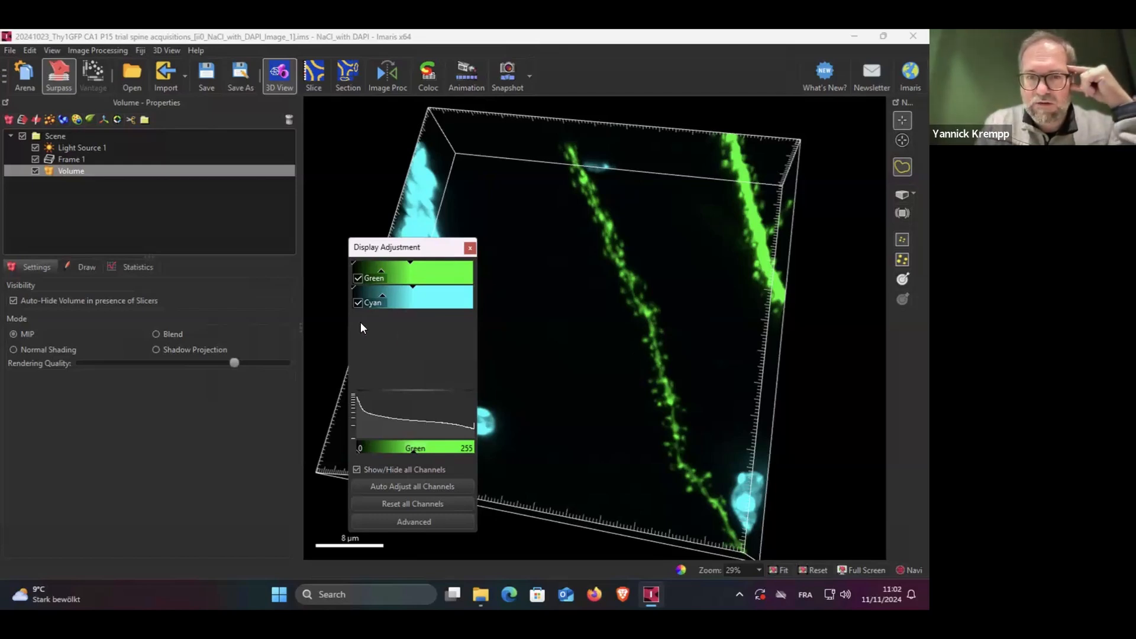
pyautogui.click(358, 304)
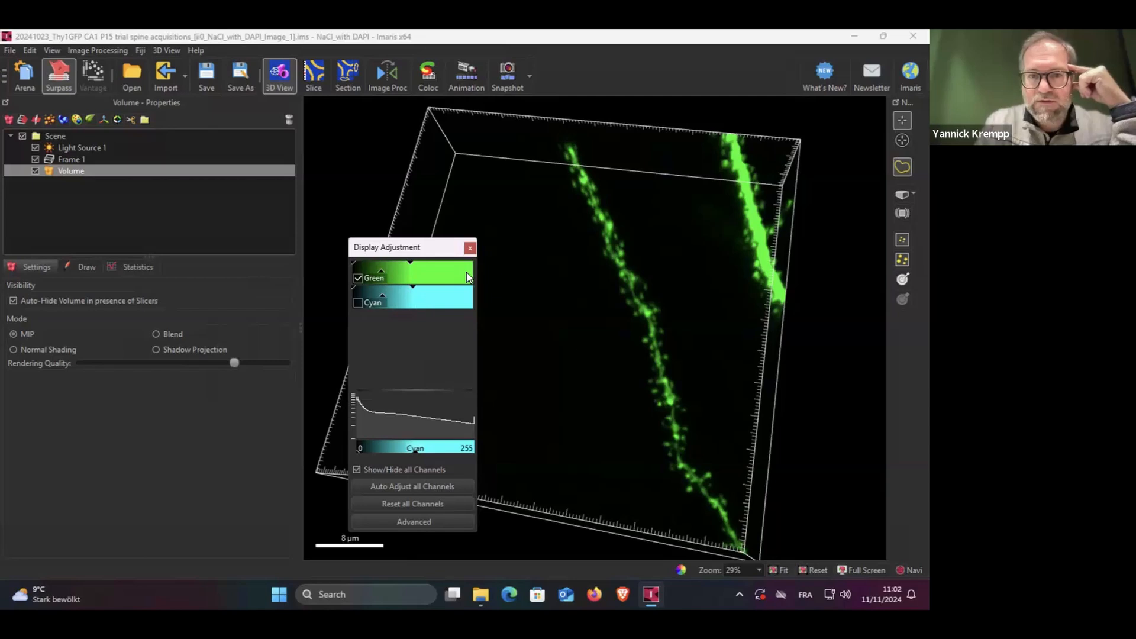
pyautogui.moveTo(408, 262)
pyautogui.mouseDown()
pyautogui.moveTo(435, 263)
pyautogui.moveTo(419, 261)
pyautogui.mouseUp()
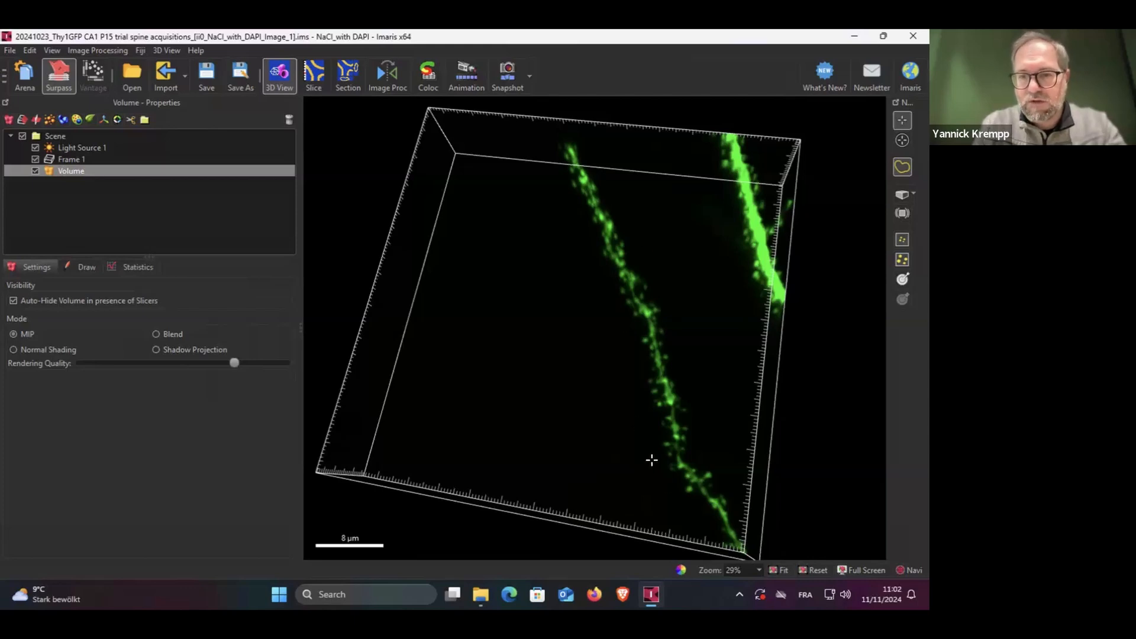
pyautogui.scroll(10, 686, 346)
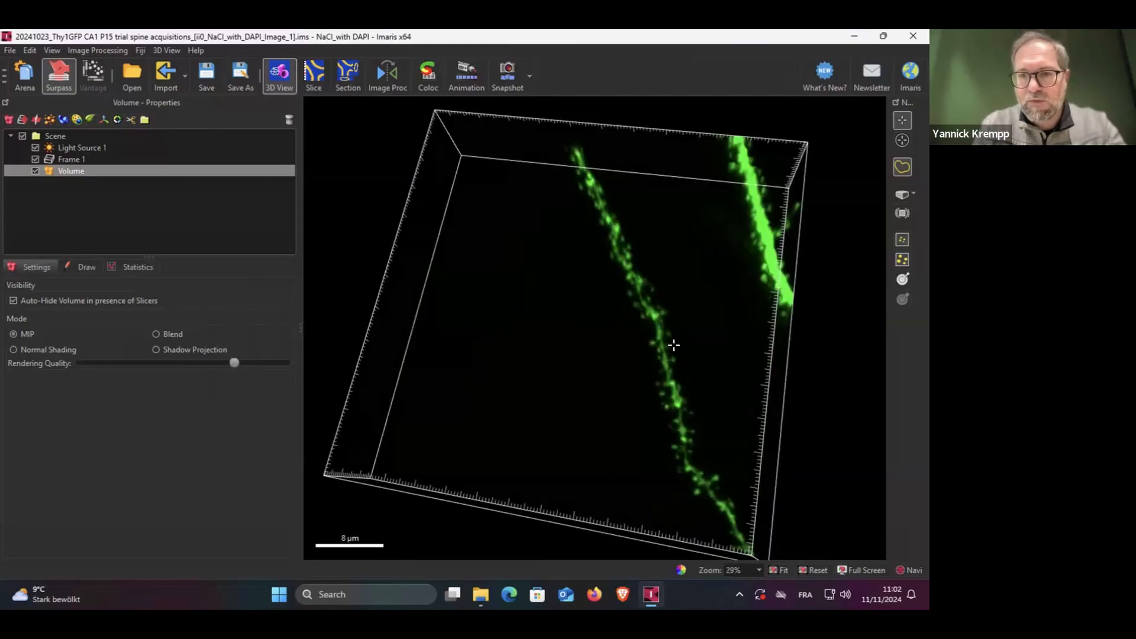
pyautogui.scroll(-2, 671, 343)
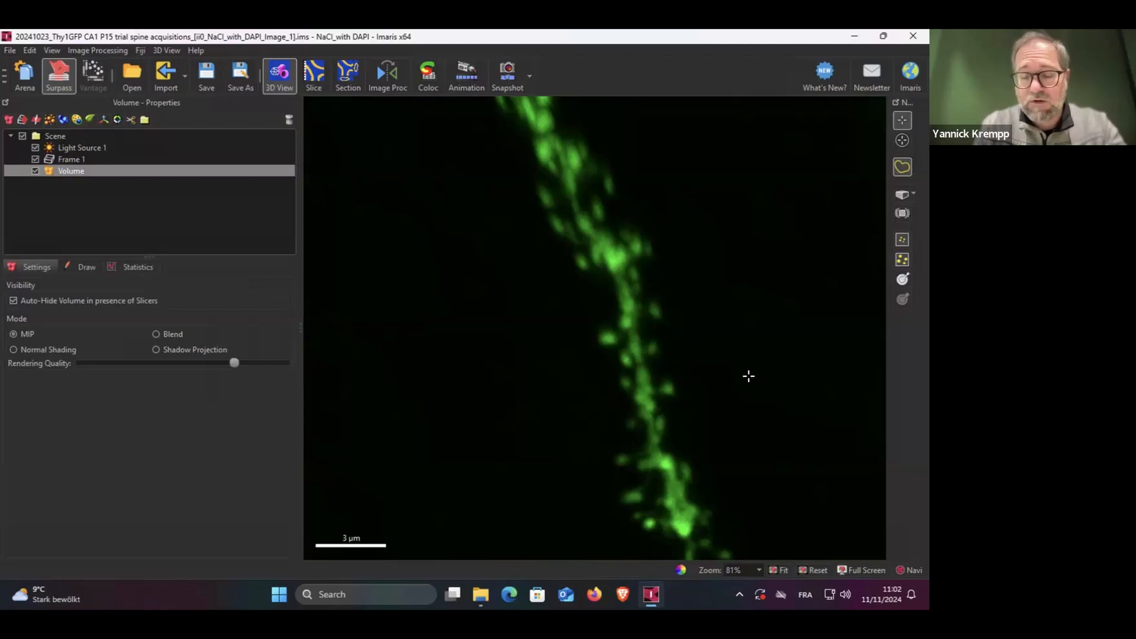
pyautogui.scroll(-5, 721, 359)
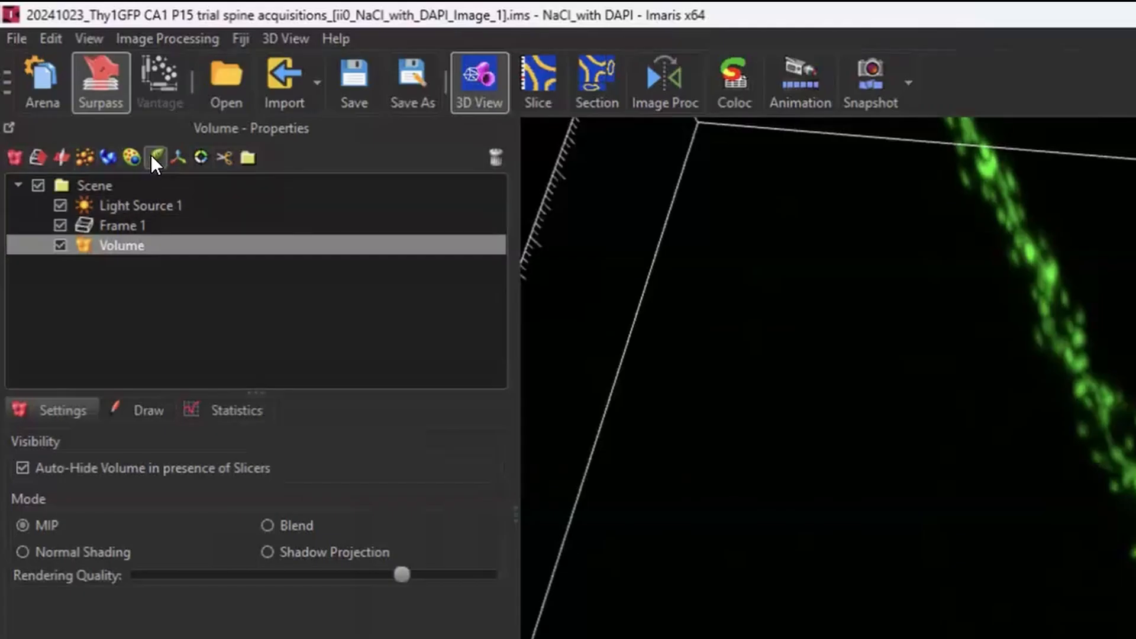
# Add a Filaments object with the automated Autopath loops-and-spines detection type, and proceed to its seed point settings
pyautogui.click(151, 156)
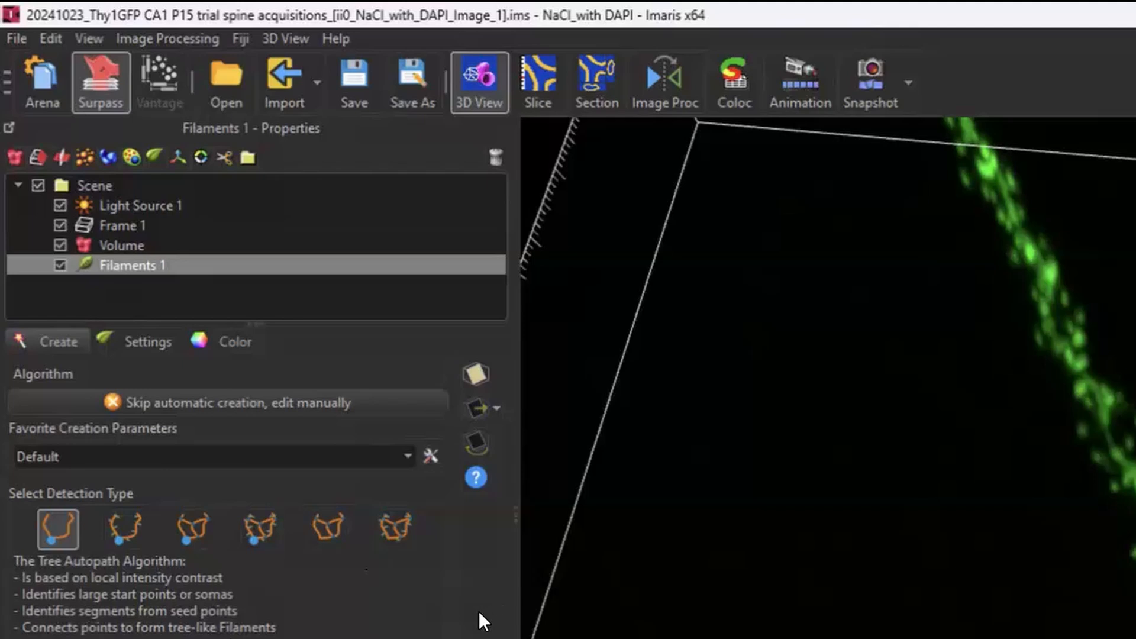
pyautogui.click(392, 535)
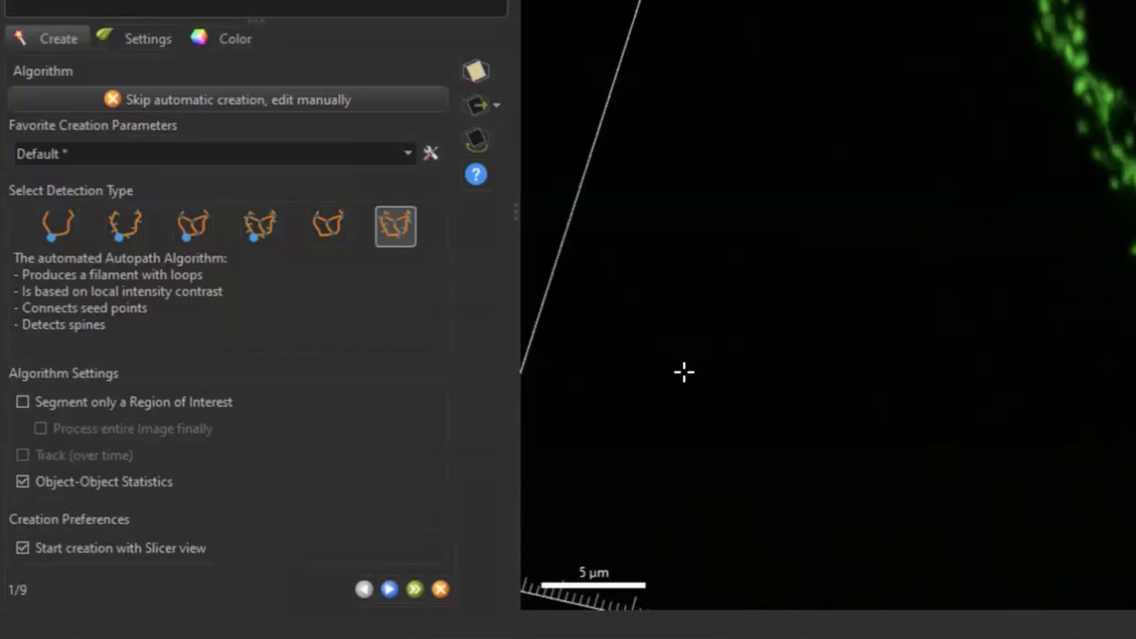
pyautogui.scroll(-4, 1085, 188)
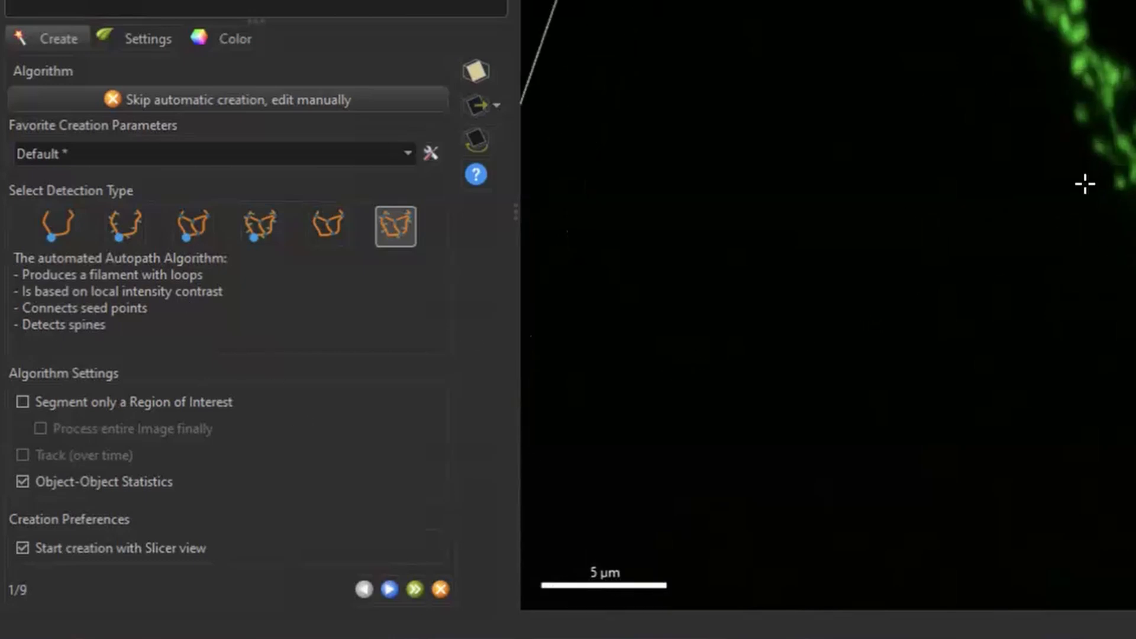
pyautogui.moveTo(1102, 144); pyautogui.dragTo(962, 233, button='right')
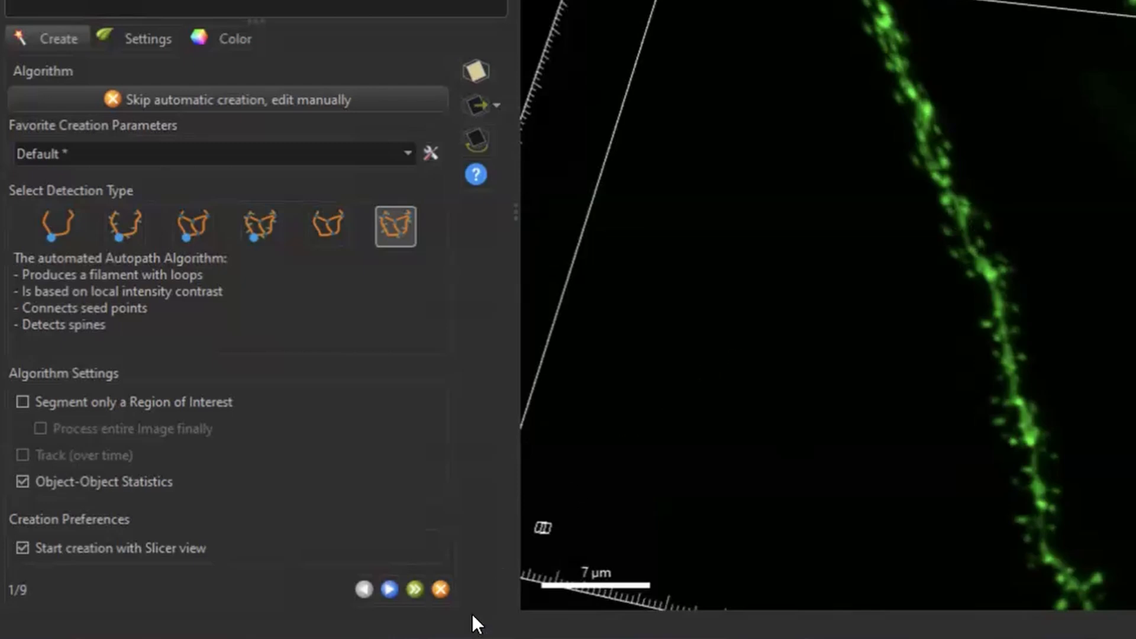
pyautogui.click(383, 589)
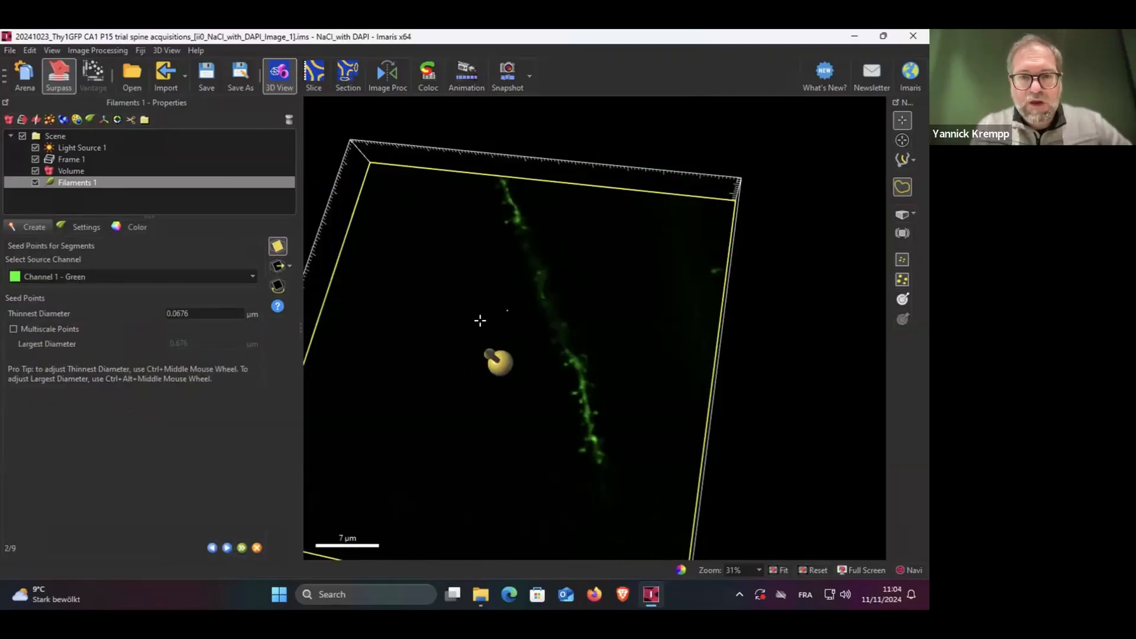
# Reset the 3D view and toggle the slicer off and on to compare the slice with the full volume
pyautogui.click(809, 569)
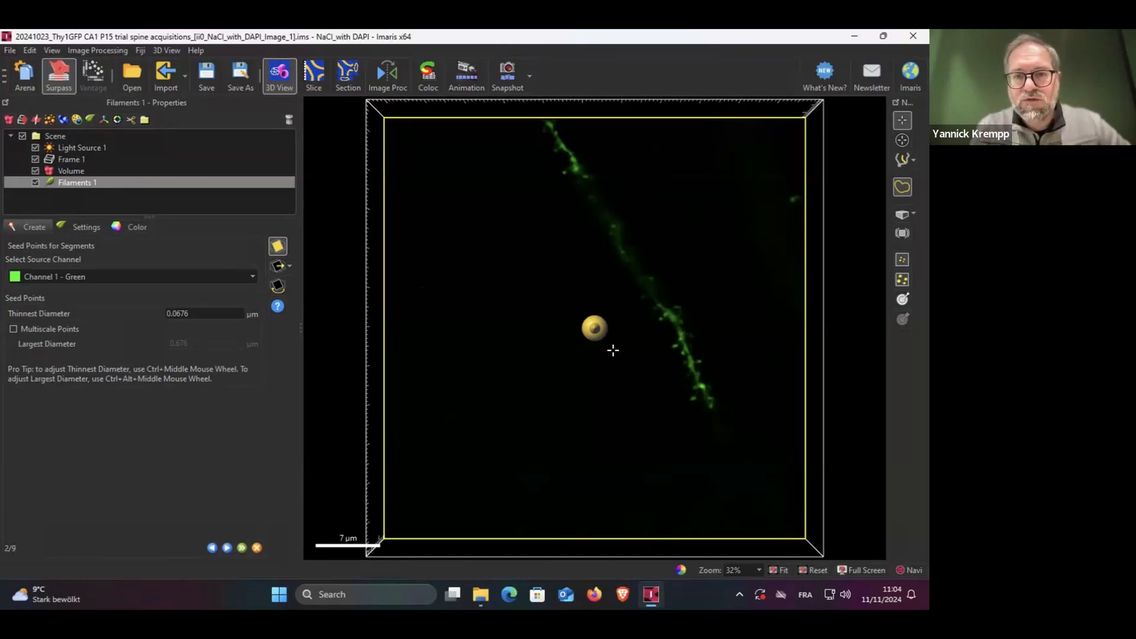
pyautogui.click(278, 246)
pyautogui.click(279, 246)
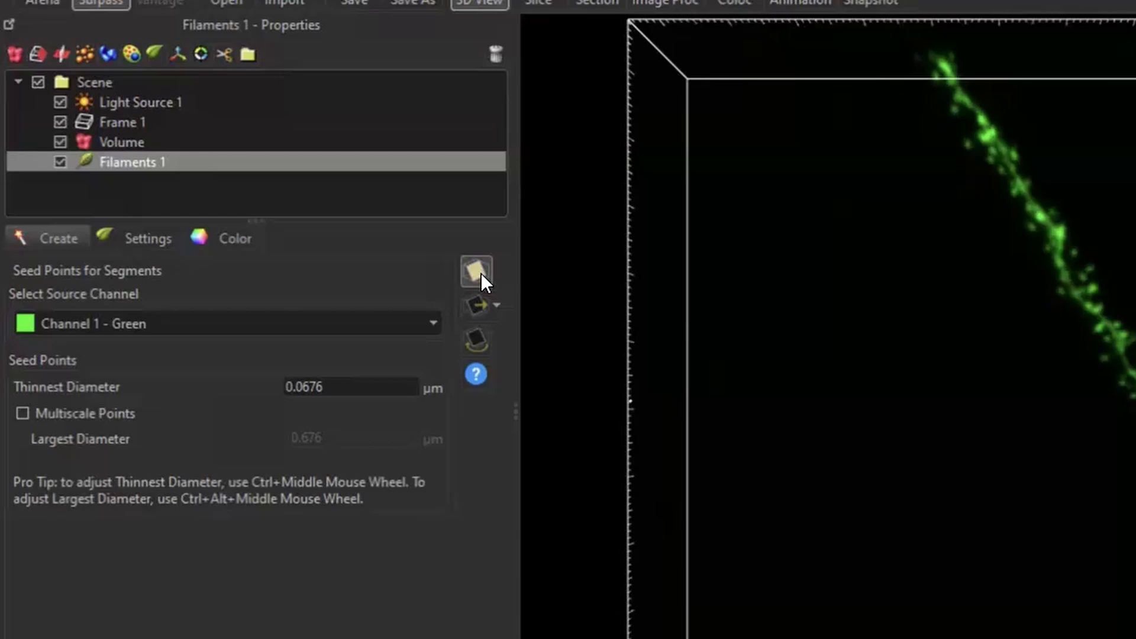
pyautogui.click(477, 269)
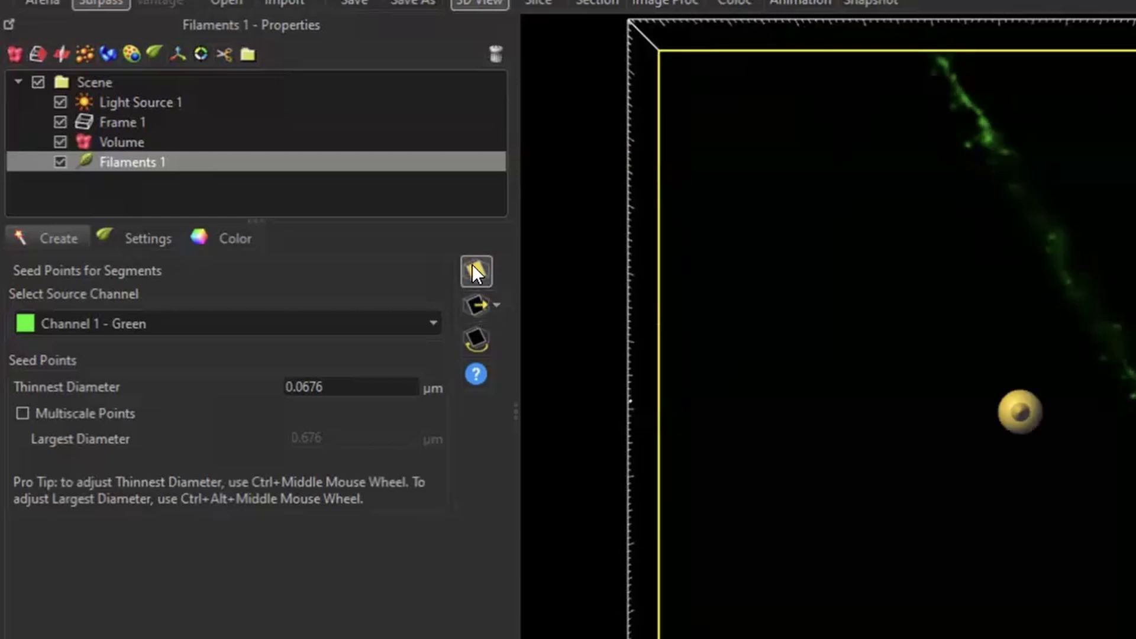
pyautogui.click(473, 274)
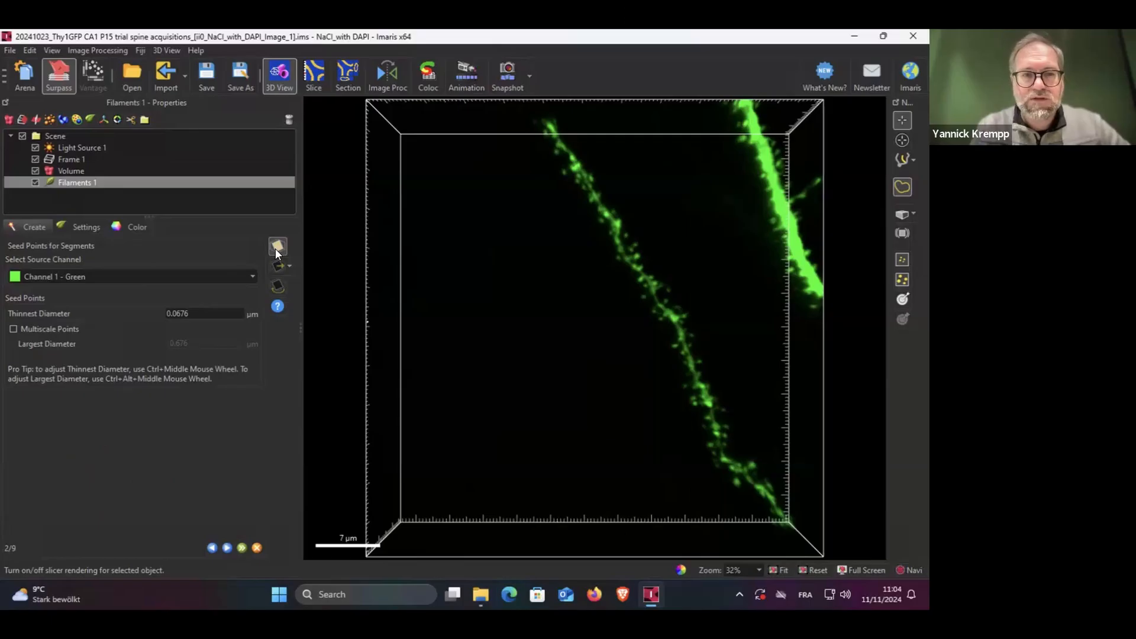
pyautogui.click(472, 275)
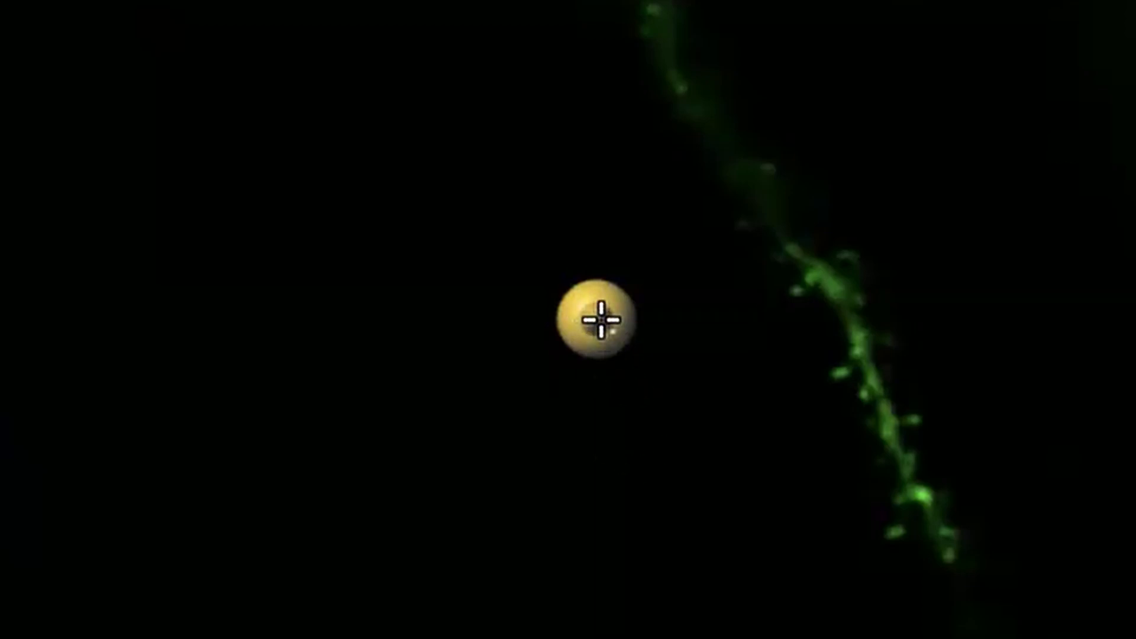
# Tilt the slicer plane within the volume and realign it to the XY plane
pyautogui.moveTo(597, 320); pyautogui.dragTo(668, 276)
pyautogui.moveTo(660, 281); pyautogui.dragTo(643, 315)
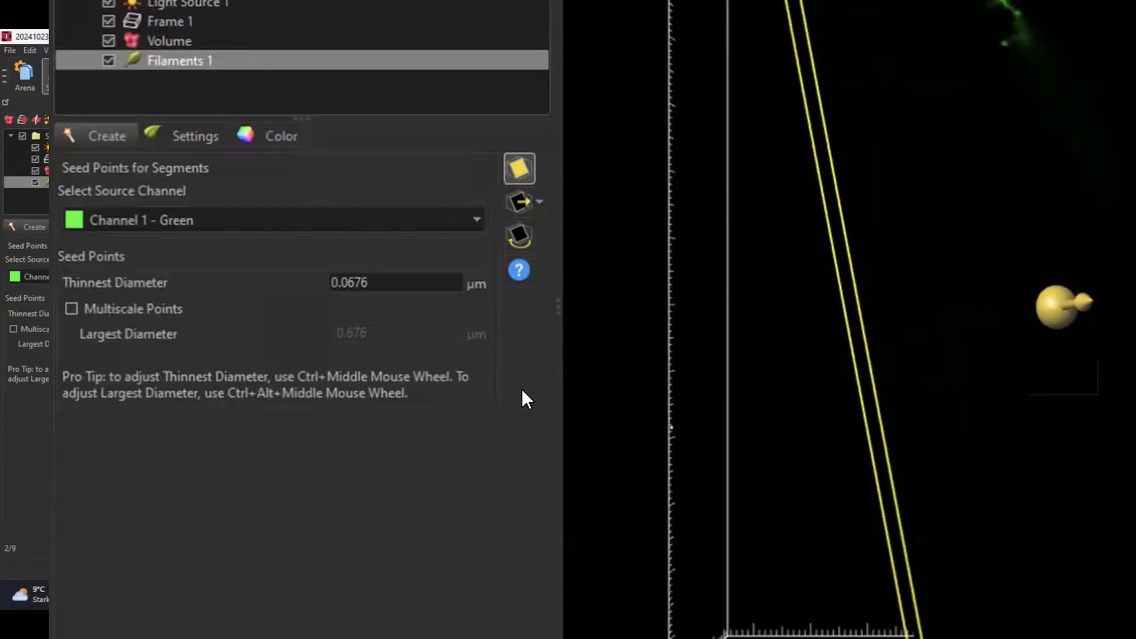
pyautogui.click(543, 203)
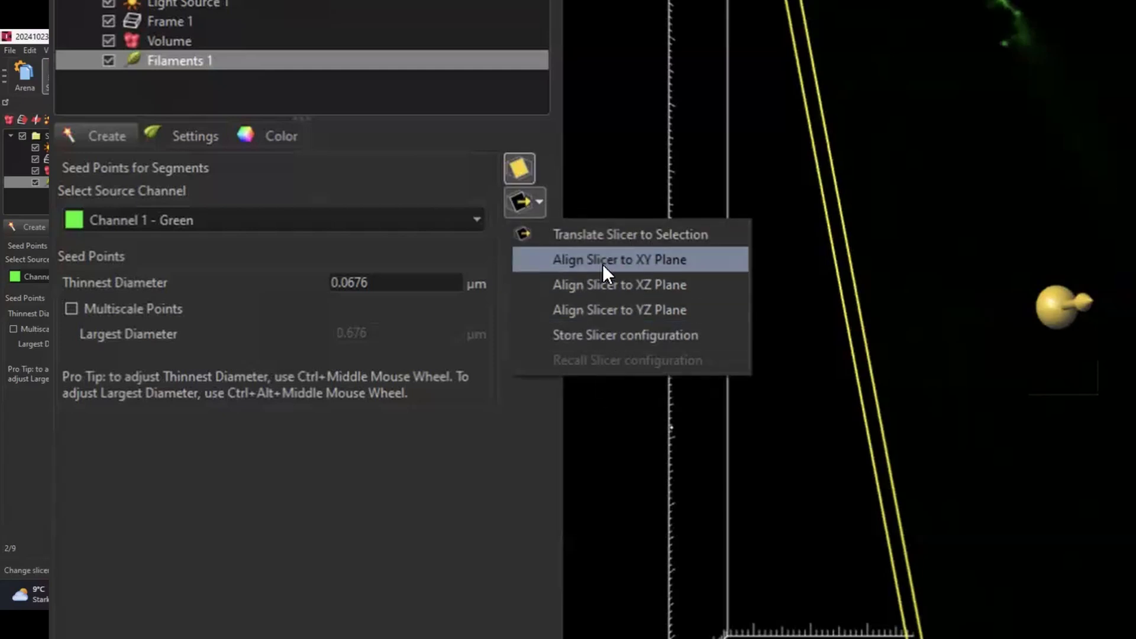
pyautogui.click(655, 261)
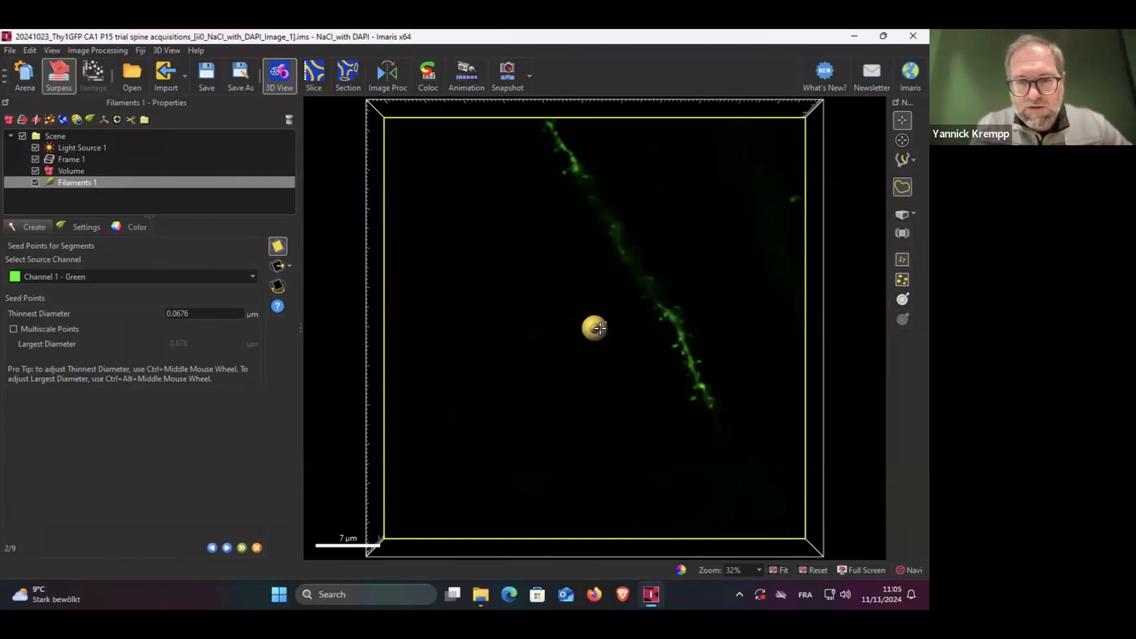
# Move the slicer plane through the volume's depth to the dendrite's middle section and inspect its spines up close
pyautogui.moveTo(596, 335); pyautogui.dragTo(617, 347)
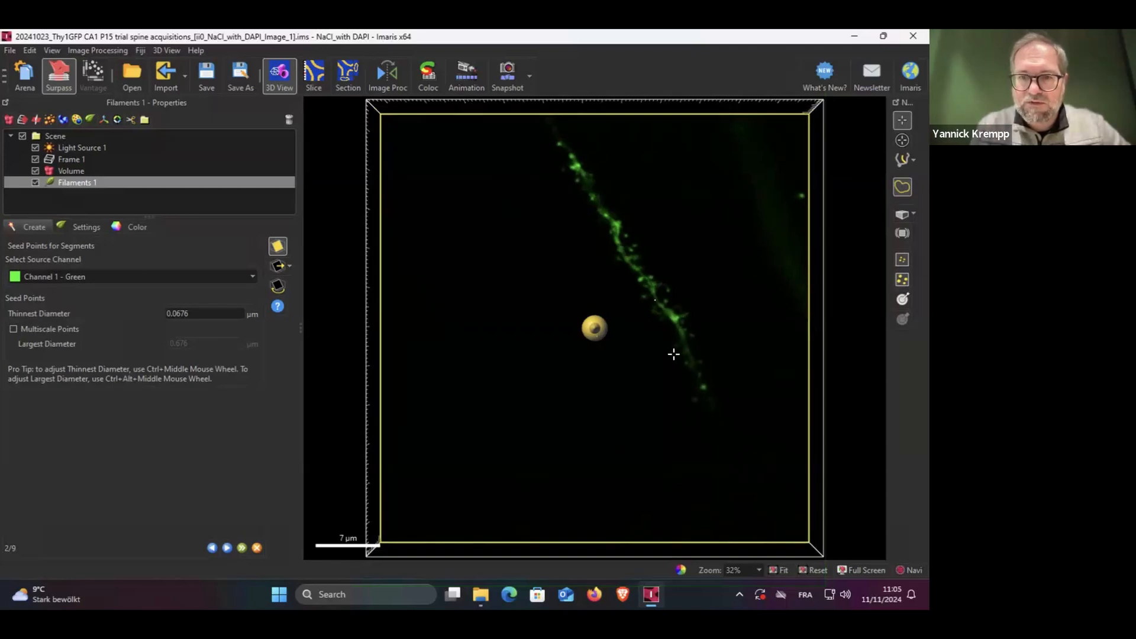
pyautogui.scroll(-1, 652, 242)
pyautogui.scroll(6, 653, 242)
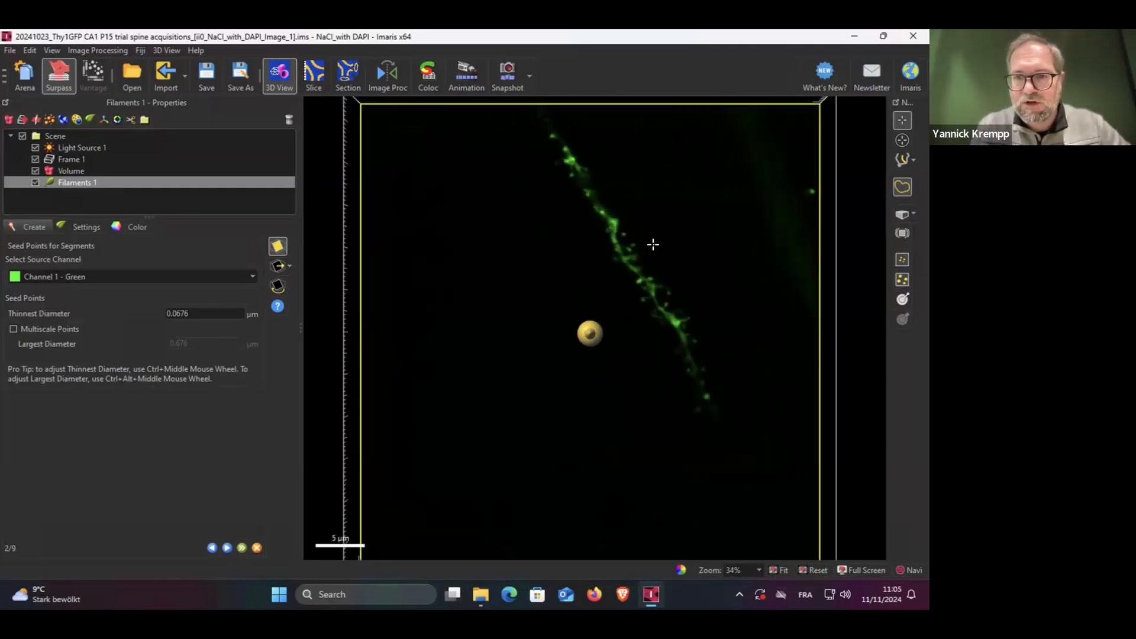
pyautogui.scroll(-2, 642, 269)
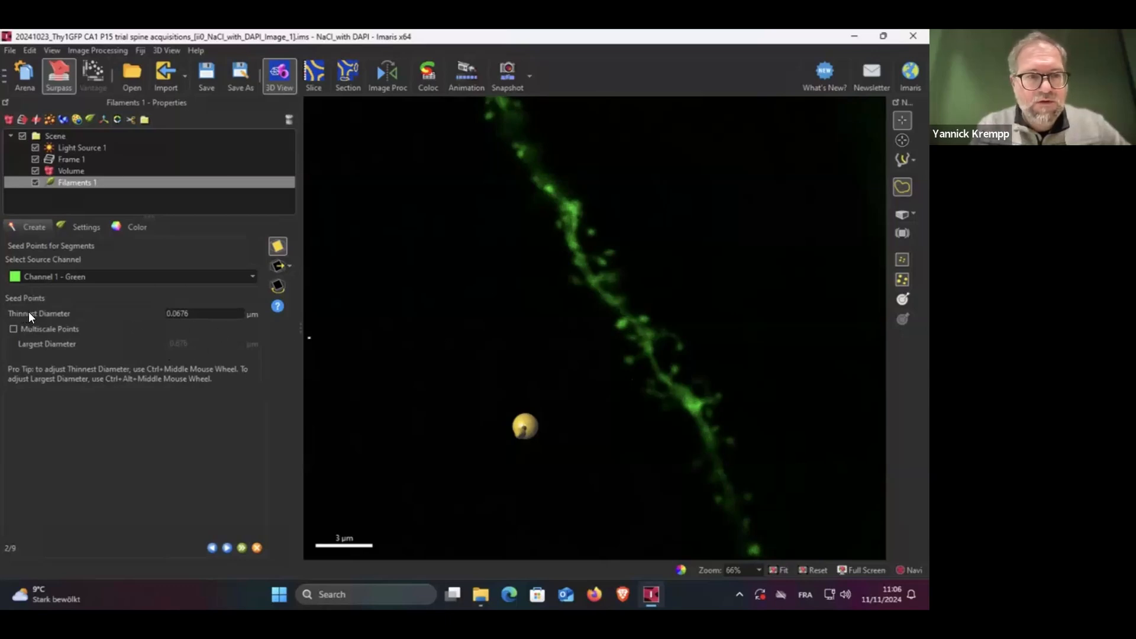
# Show the image in the Slice view and go to slice 14
pyautogui.click(216, 312)
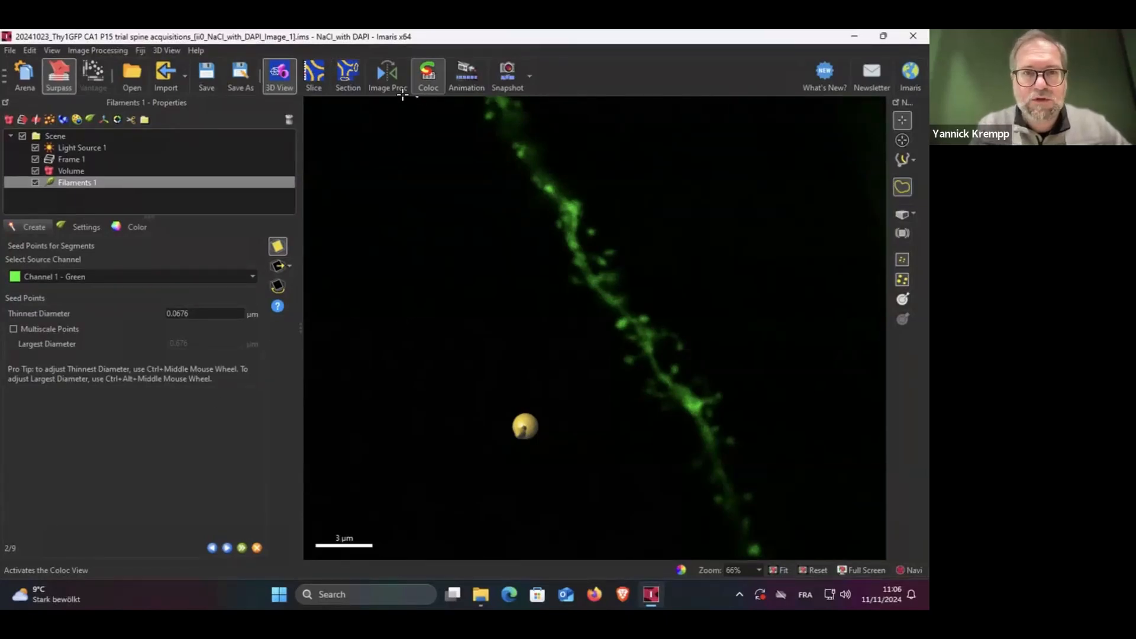
pyautogui.click(314, 74)
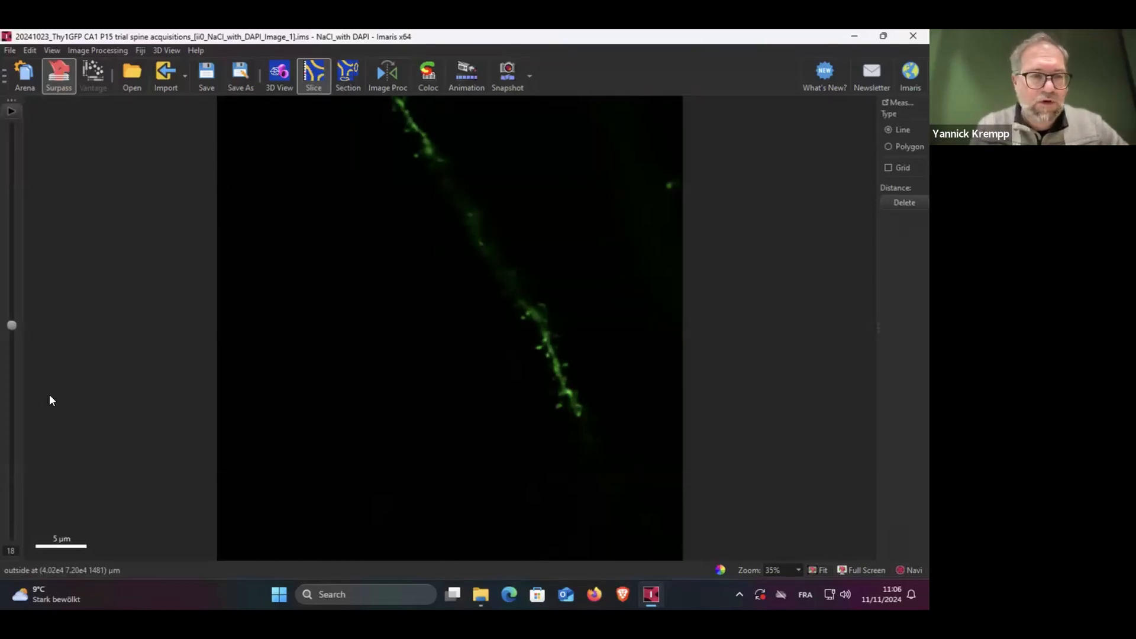
pyautogui.moveTo(14, 337); pyautogui.dragTo(20, 378)
pyautogui.scroll(-2, 493, 247)
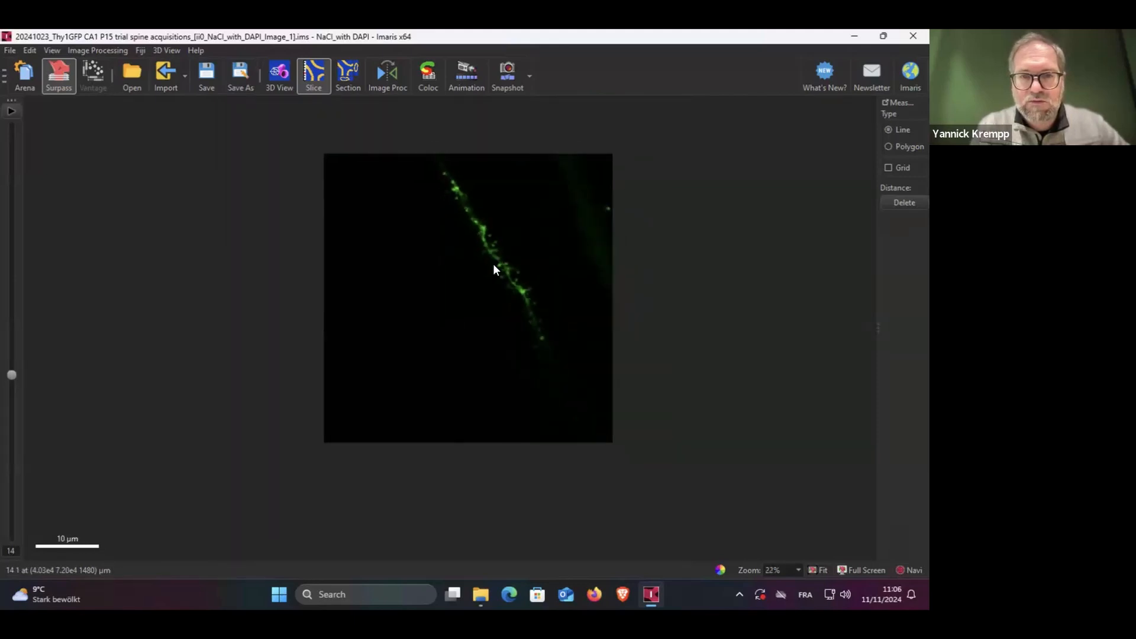
# Measure the width of the dendrite at its thinnest part with a line on slice 14
pyautogui.scroll(5, 492, 264)
pyautogui.scroll(1, 495, 272)
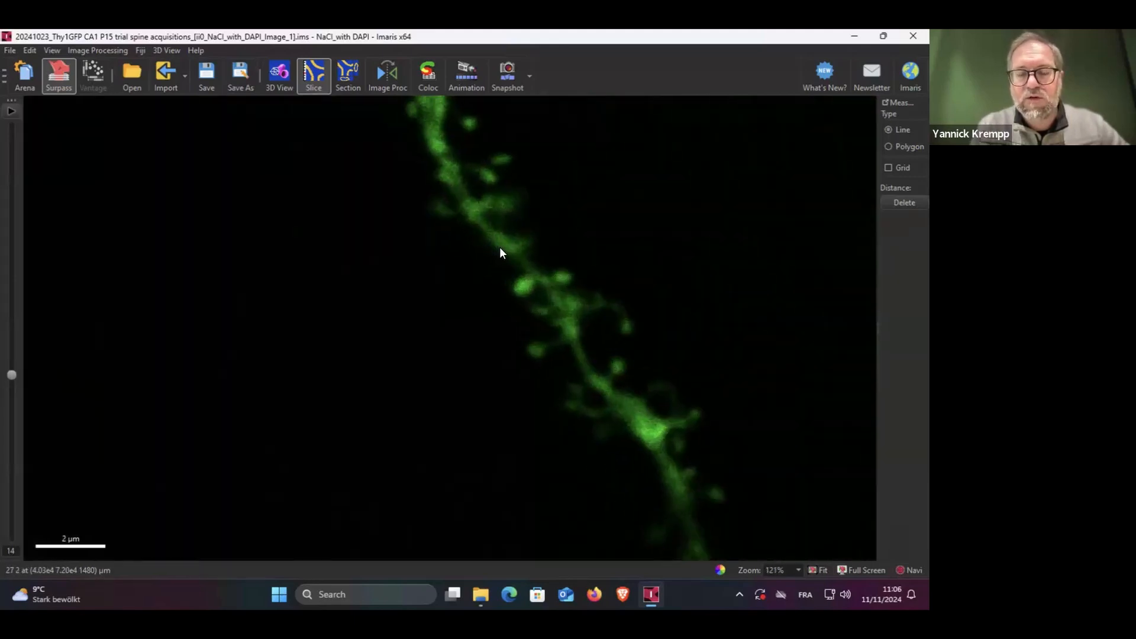
pyautogui.scroll(1, 506, 247)
pyautogui.scroll(2, 505, 247)
pyautogui.scroll(1, 515, 268)
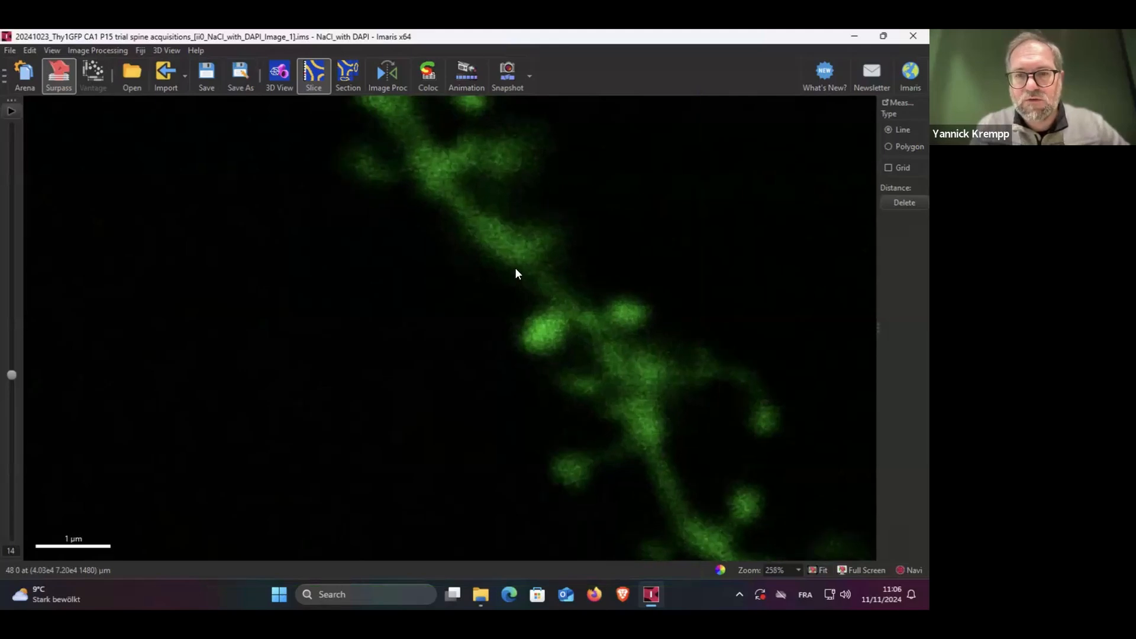
pyautogui.scroll(1, 548, 298)
pyautogui.click(546, 298)
pyautogui.click(555, 286)
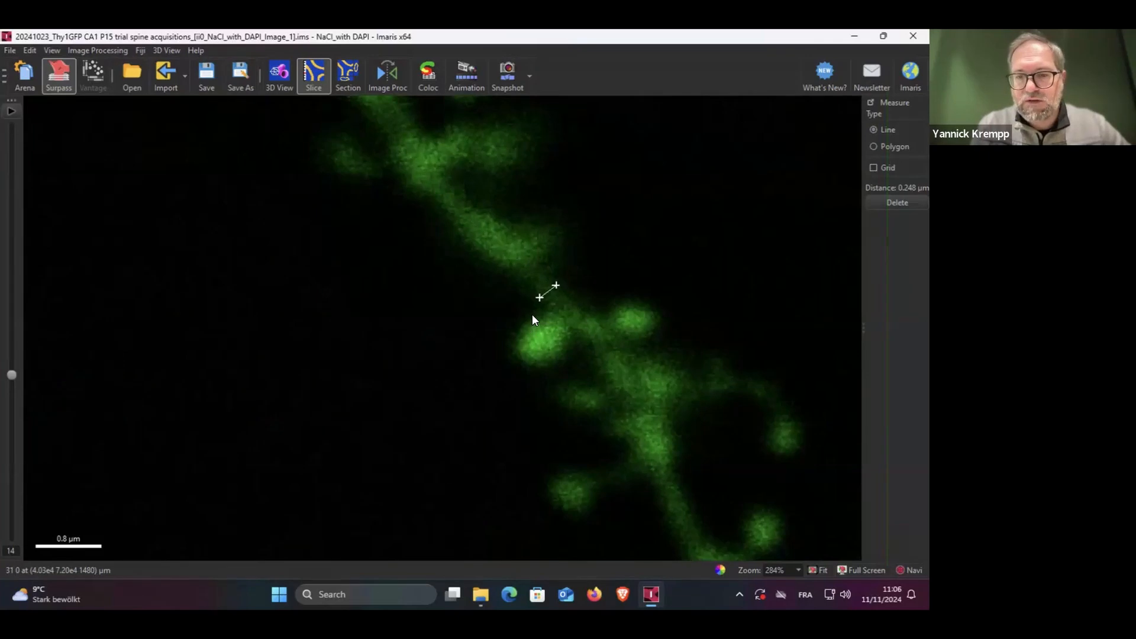
pyautogui.scroll(-2, 532, 314)
pyautogui.scroll(-5, 534, 312)
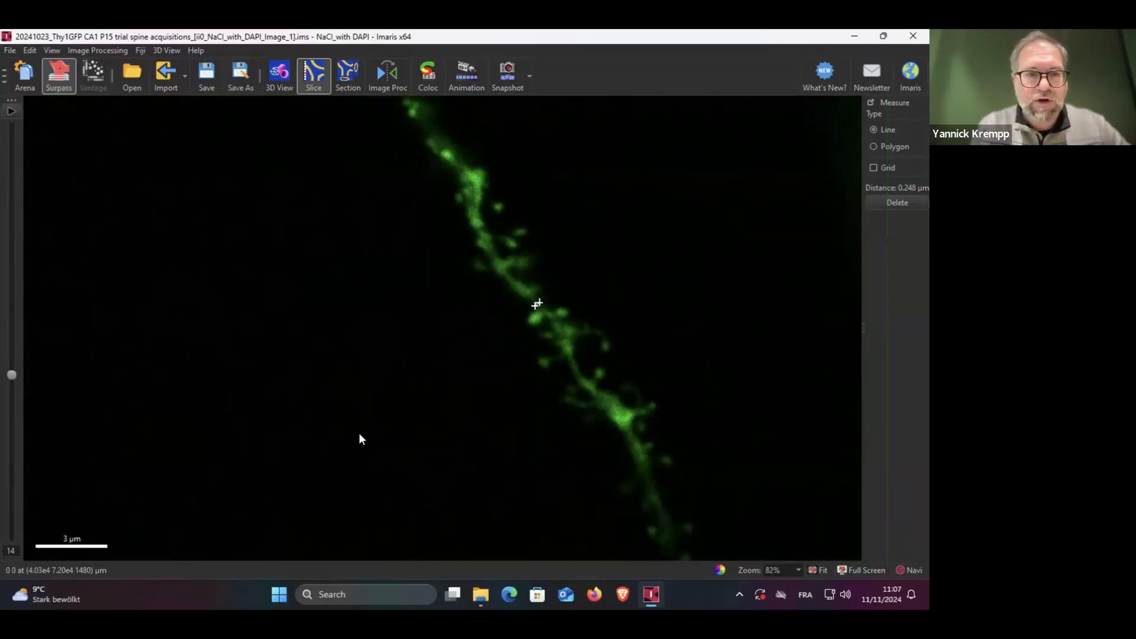
# Return to the 3D view and set the seed points' Thinnest Diameter to 0.25 µm
pyautogui.click(275, 71)
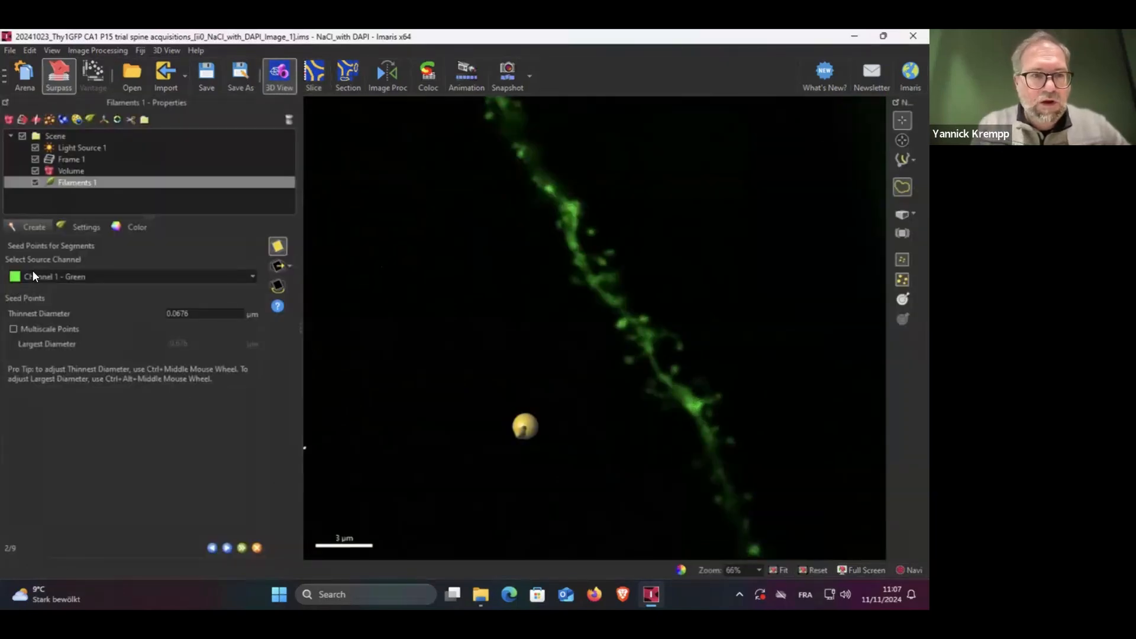
pyautogui.doubleClick(174, 313)
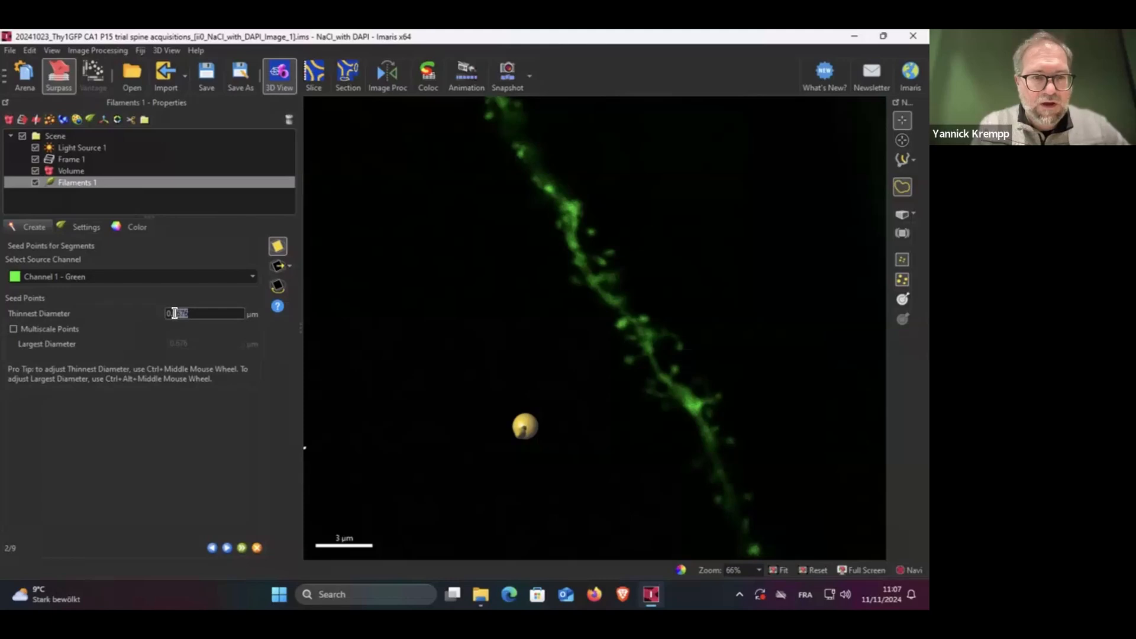
pyautogui.write('25')
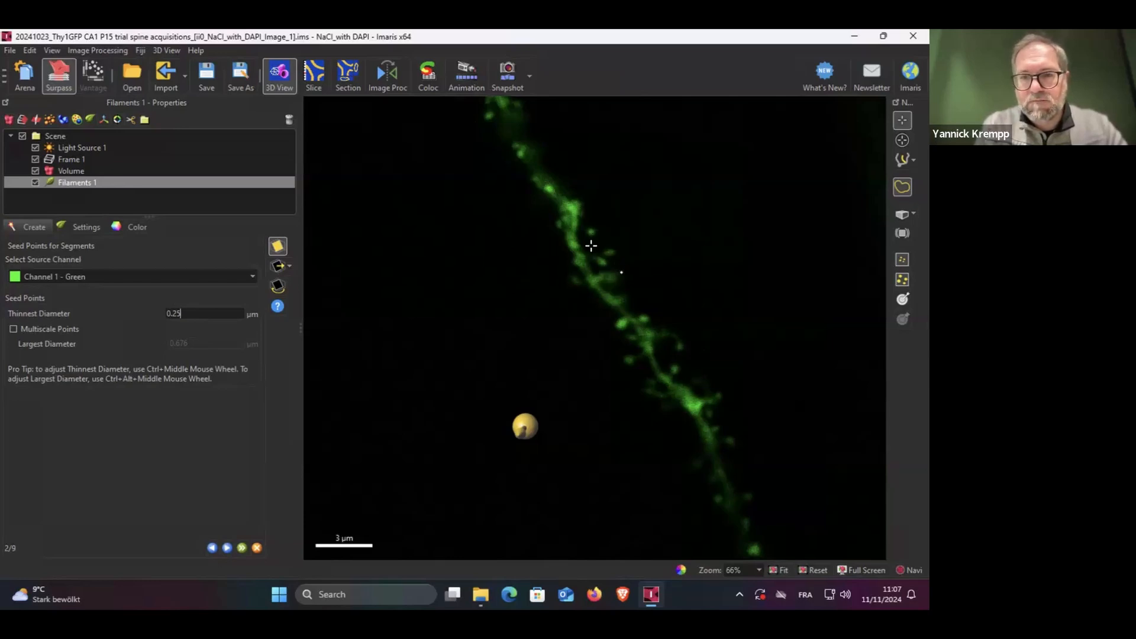
# Measure the width of a thick part of the dendrite with a line in the Slice view
pyautogui.click(303, 70)
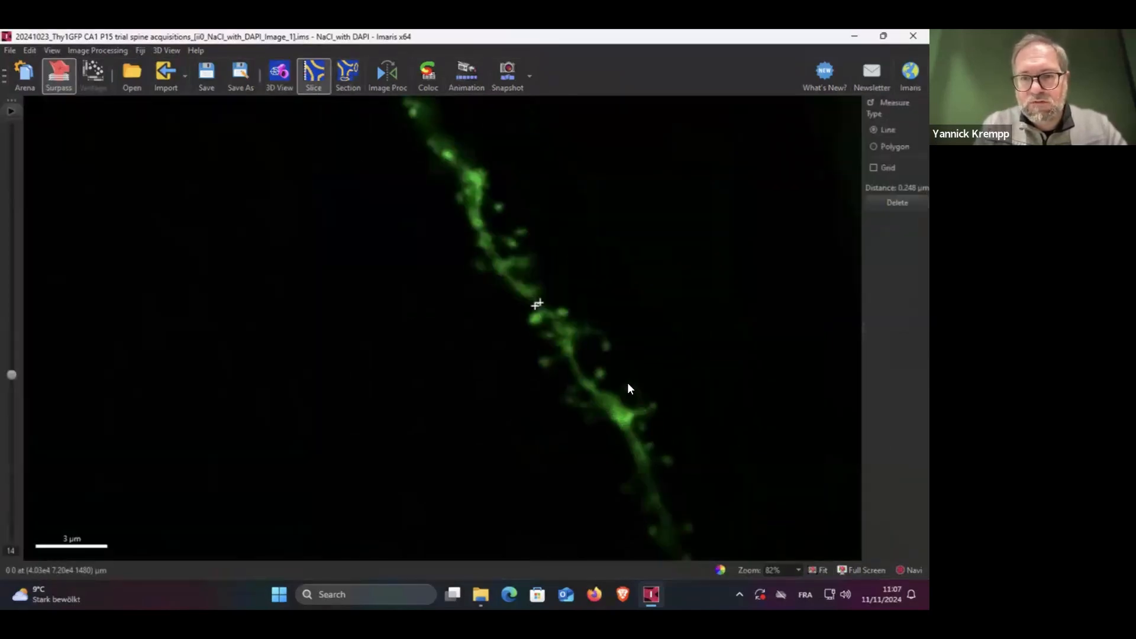
pyautogui.scroll(5, 614, 383)
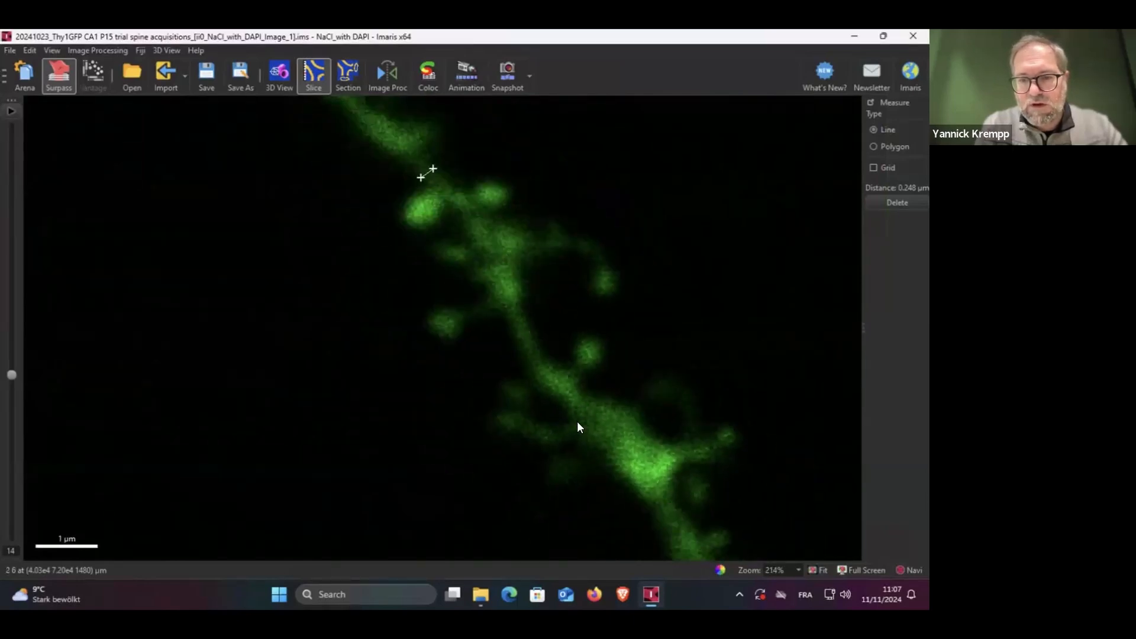
pyautogui.click(595, 440)
pyautogui.click(613, 408)
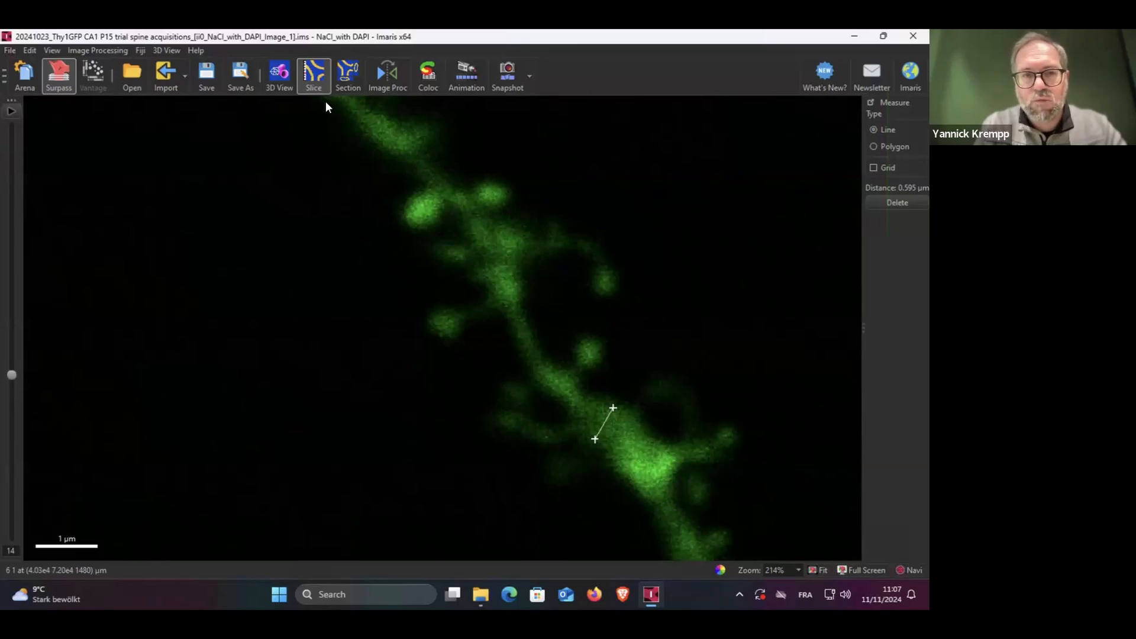
# Back in the 3D view, enable Multiscale Points and set the Largest Diameter to 0.6 µm
pyautogui.click(280, 76)
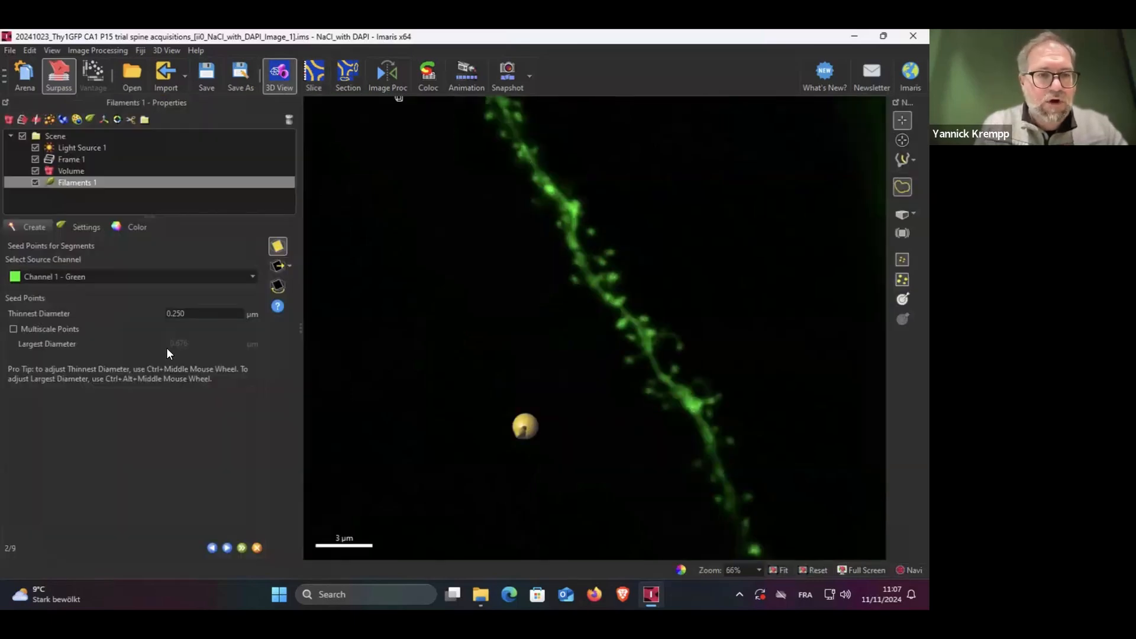
pyautogui.moveTo(197, 345); pyautogui.dragTo(154, 345)
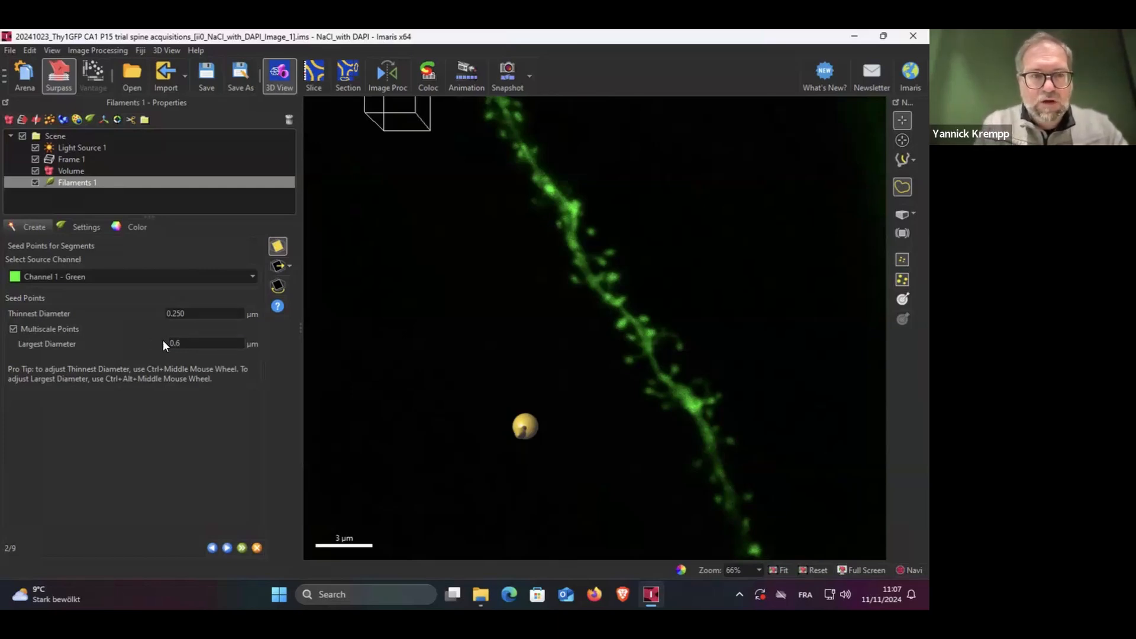
pyautogui.click(198, 312)
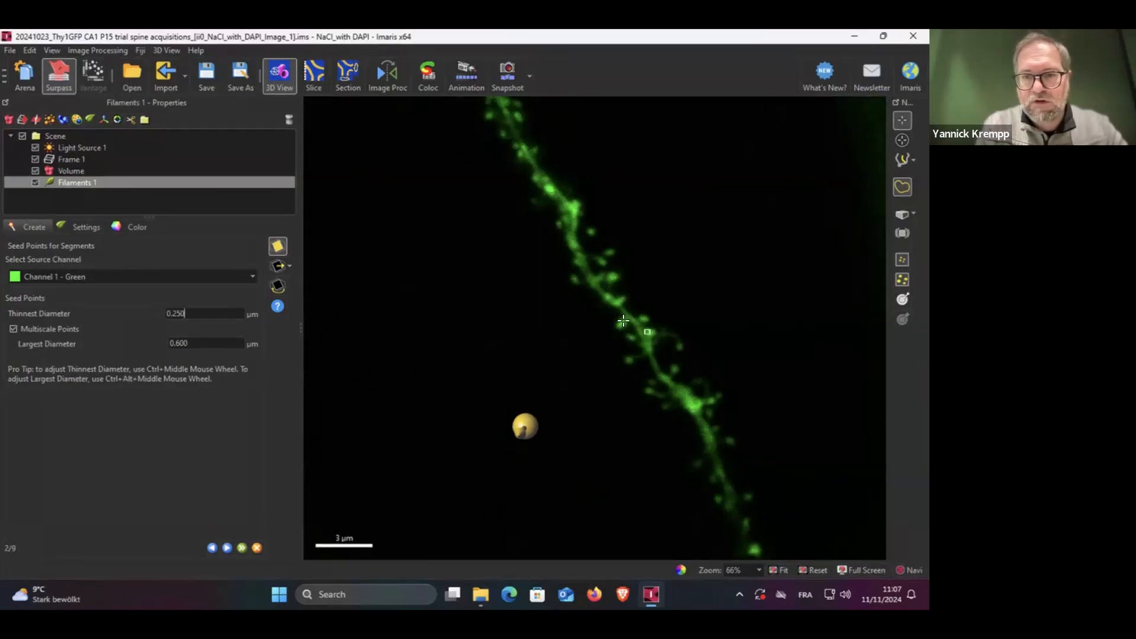
# Enlarge the Thinnest Diameter to 0.303 µm, comparing the on-image size marker with the thin part of the dendrite
pyautogui.scroll(5, 623, 321)
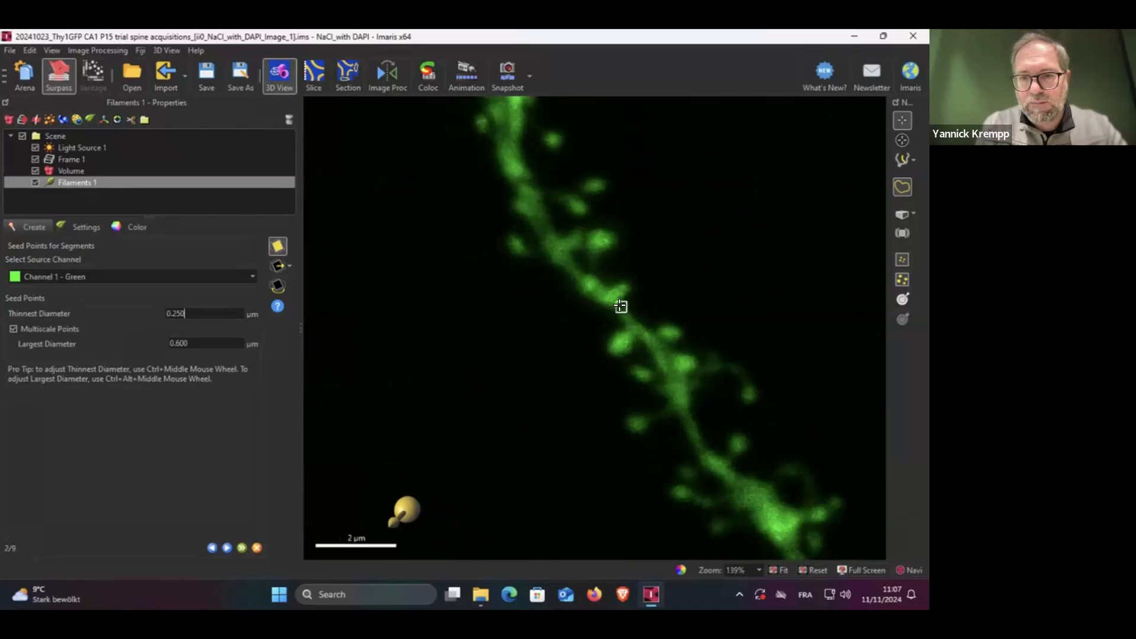
pyautogui.scroll(3, 620, 306)
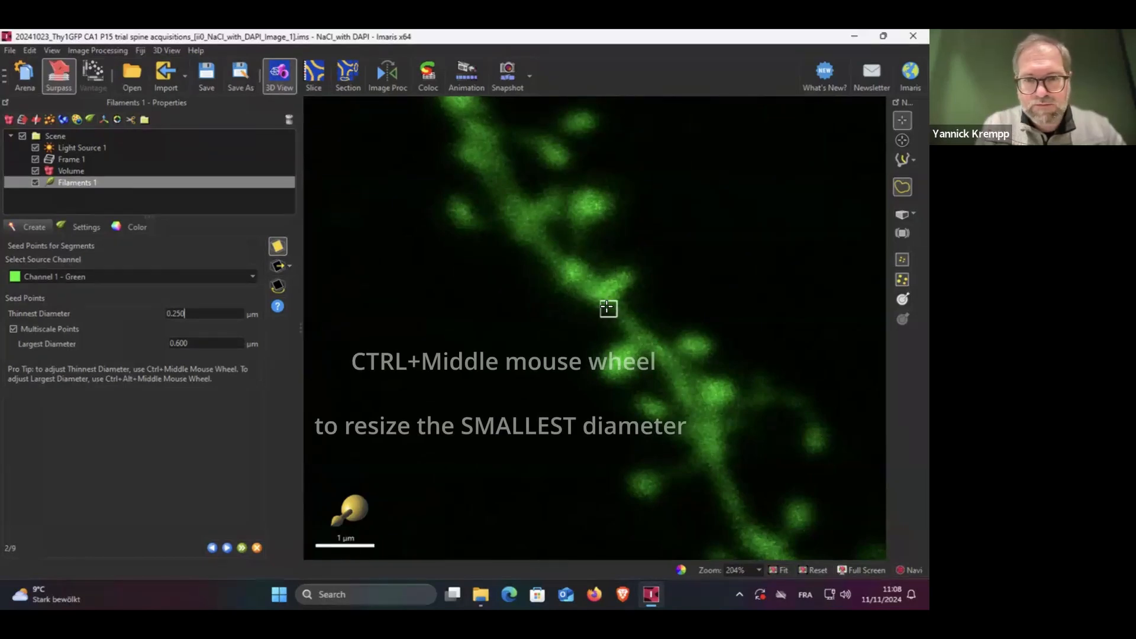
pyautogui.keyDown('ctrl'); pyautogui.scroll(5, 609, 306); pyautogui.keyUp('ctrl')
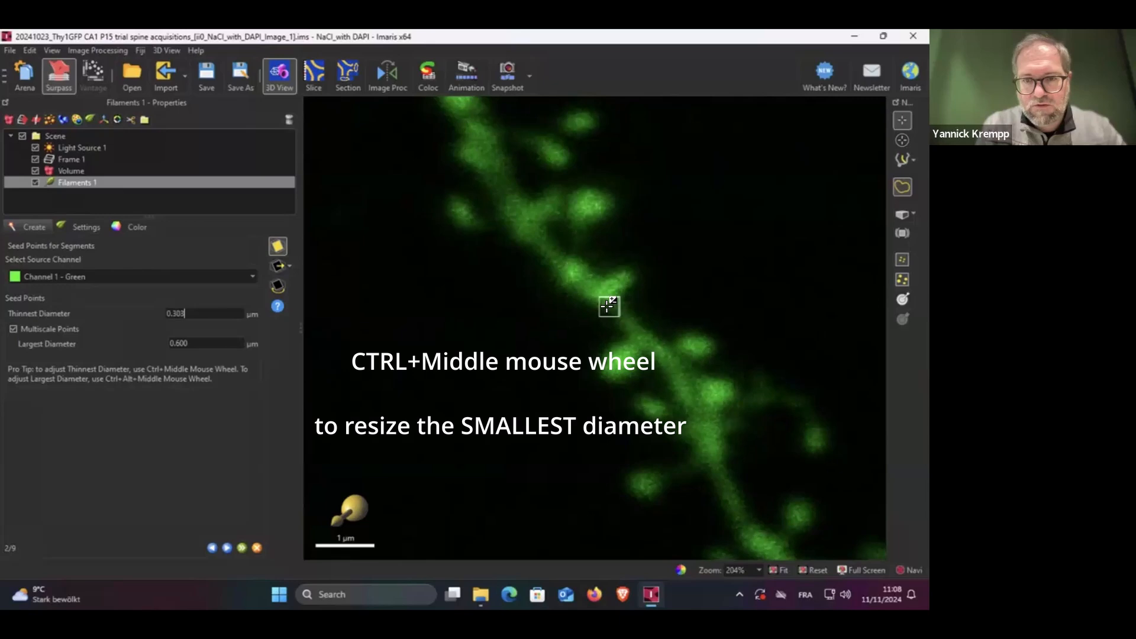
# Try larger and smaller Thinnest Diameter values, up to 1.15 µm, comparing the size marker with the dendrite
pyautogui.keyDown('ctrl'); pyautogui.scroll(15, 607, 306); pyautogui.keyUp('ctrl')
pyautogui.keyDown('ctrl'); pyautogui.scroll(-12, 607, 306); pyautogui.keyUp('ctrl')
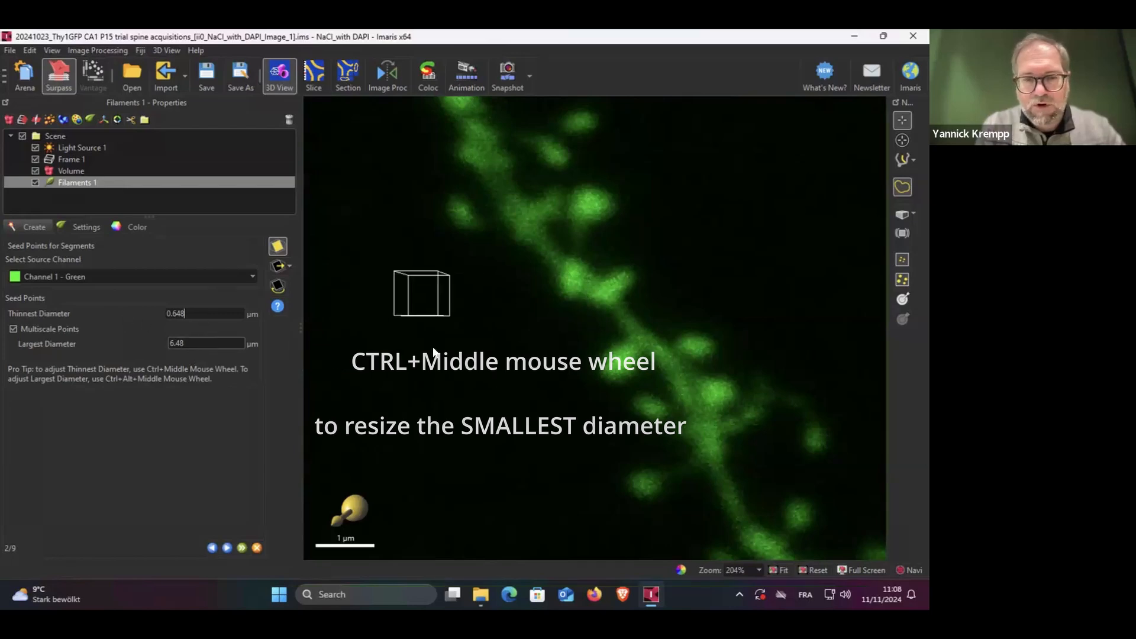
pyautogui.keyDown('ctrl'); pyautogui.scroll(7, 639, 326); pyautogui.keyUp('ctrl')
pyautogui.keyDown('ctrl'); pyautogui.scroll(-11, 638, 326); pyautogui.keyUp('ctrl')
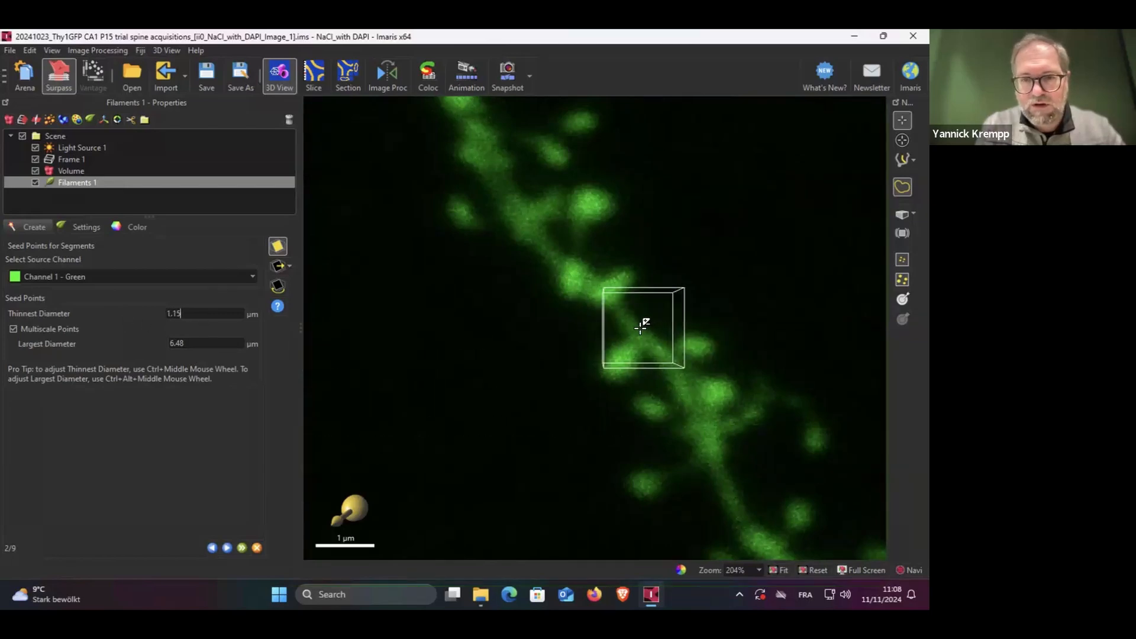
pyautogui.keyDown('ctrl'); pyautogui.scroll(-1, 636, 324); pyautogui.keyUp('ctrl')
pyautogui.keyDown('ctrl'); pyautogui.scroll(-2, 632, 323); pyautogui.keyUp('ctrl')
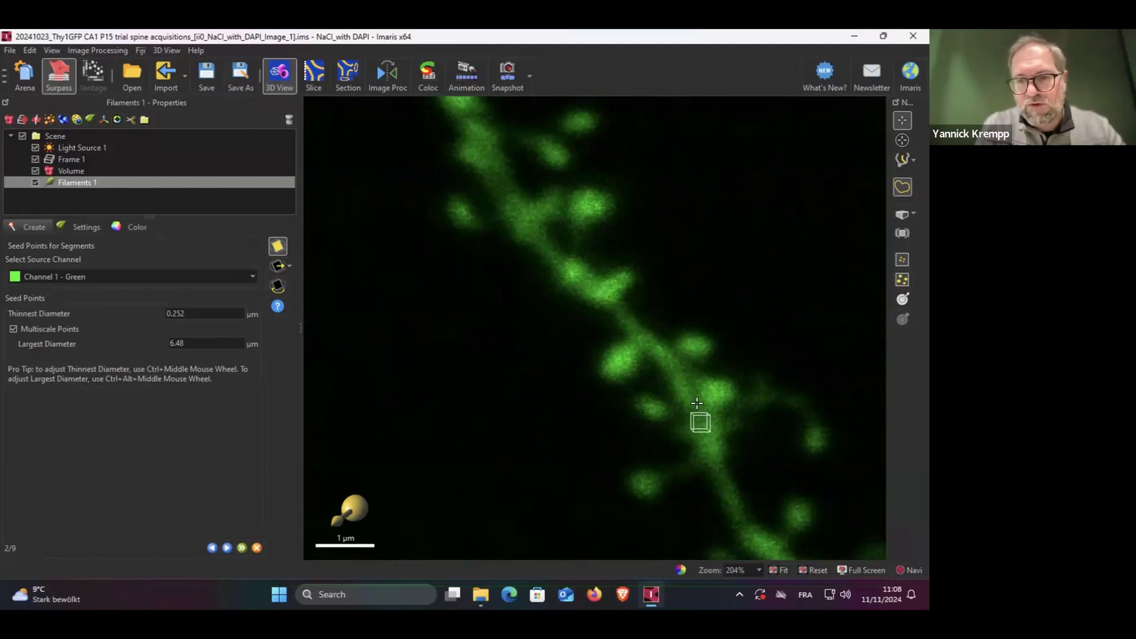
# Set the seed points' Thinnest Diameter to 0.252 µm by matching the on-image marker to the thin part of the dendrite
pyautogui.click(193, 345)
pyautogui.keyDown('ctrl'); pyautogui.scroll(4, 693, 389); pyautogui.keyUp('ctrl')
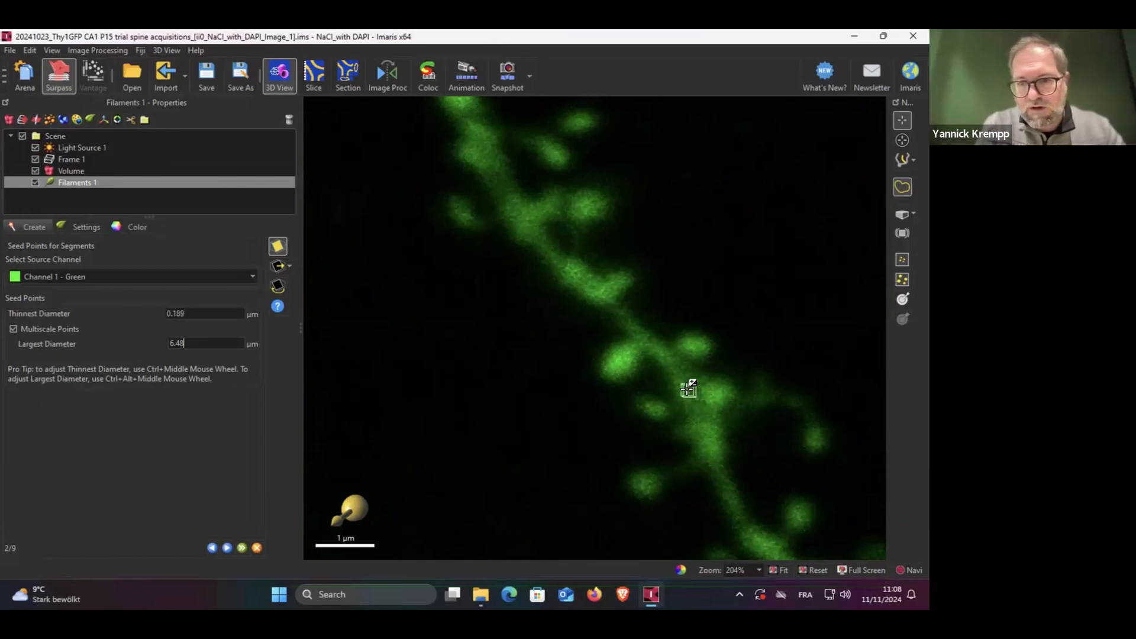
pyautogui.keyDown('ctrl'); pyautogui.scroll(3, 691, 395); pyautogui.keyUp('ctrl')
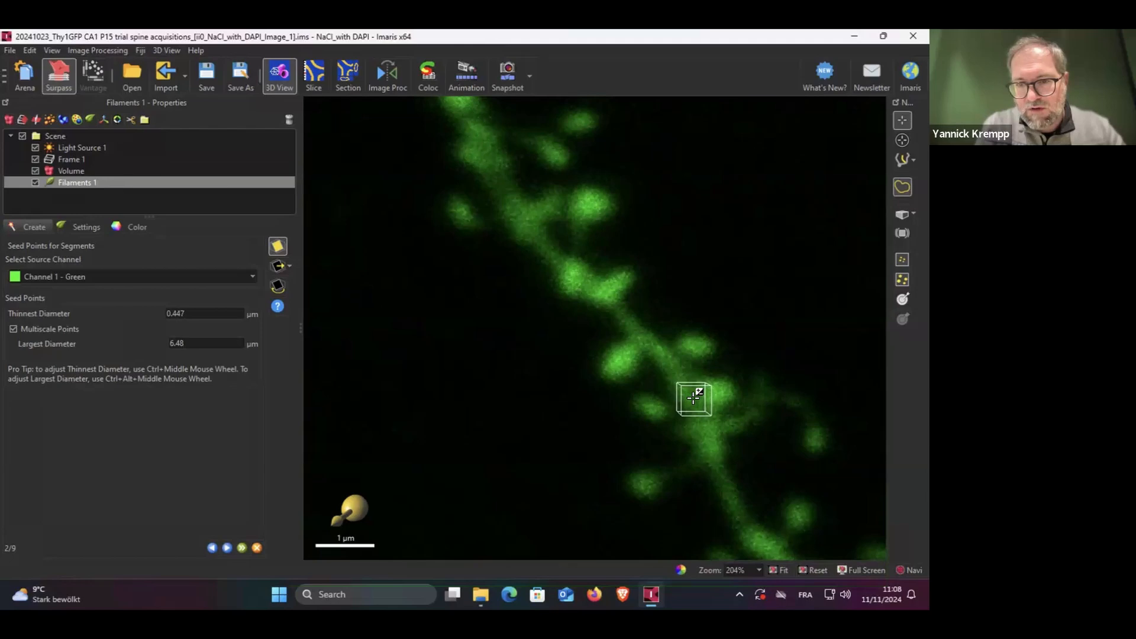
pyautogui.keyDown('ctrl'); pyautogui.scroll(2, 694, 397); pyautogui.keyUp('ctrl')
pyautogui.keyDown('ctrl'); pyautogui.scroll(-1, 693, 397); pyautogui.keyUp('ctrl')
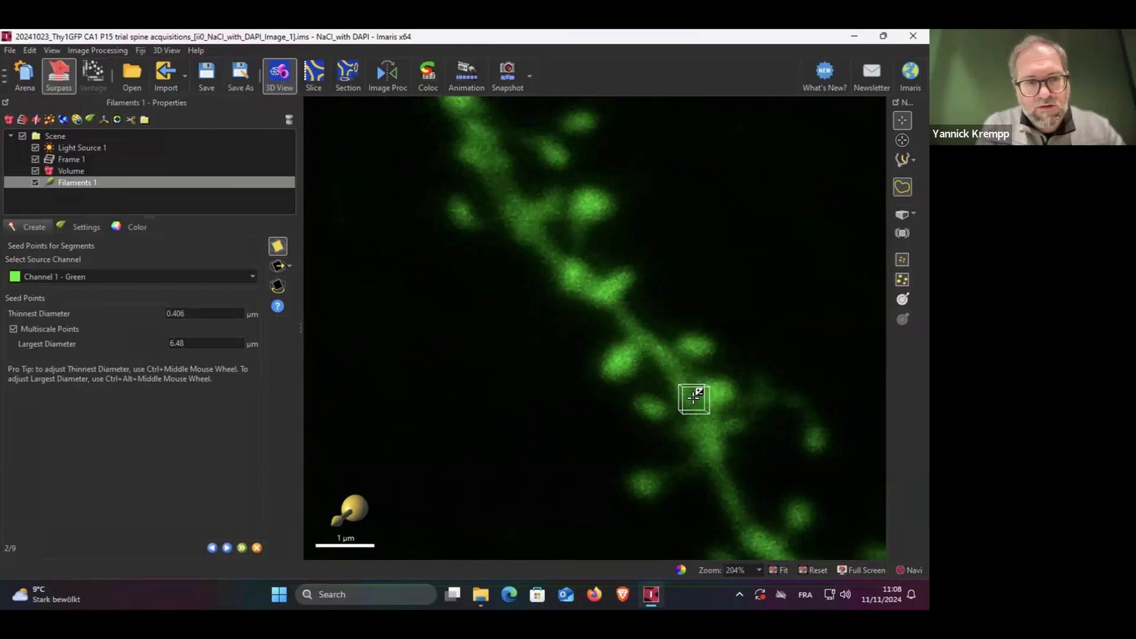
pyautogui.keyDown('ctrl'); pyautogui.scroll(1, 363, 370); pyautogui.keyUp('ctrl')
pyautogui.keyDown('ctrl'); pyautogui.scroll(-5, 634, 316); pyautogui.keyUp('ctrl')
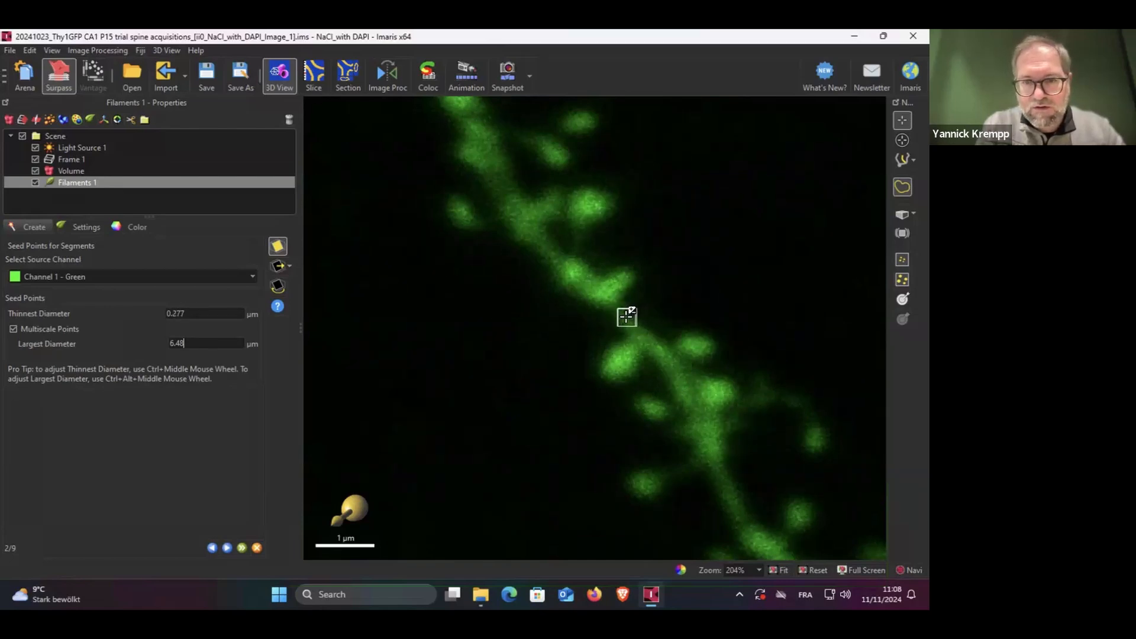
pyautogui.keyDown('ctrl'); pyautogui.scroll(-1, 627, 316); pyautogui.keyUp('ctrl')
pyautogui.click(203, 312)
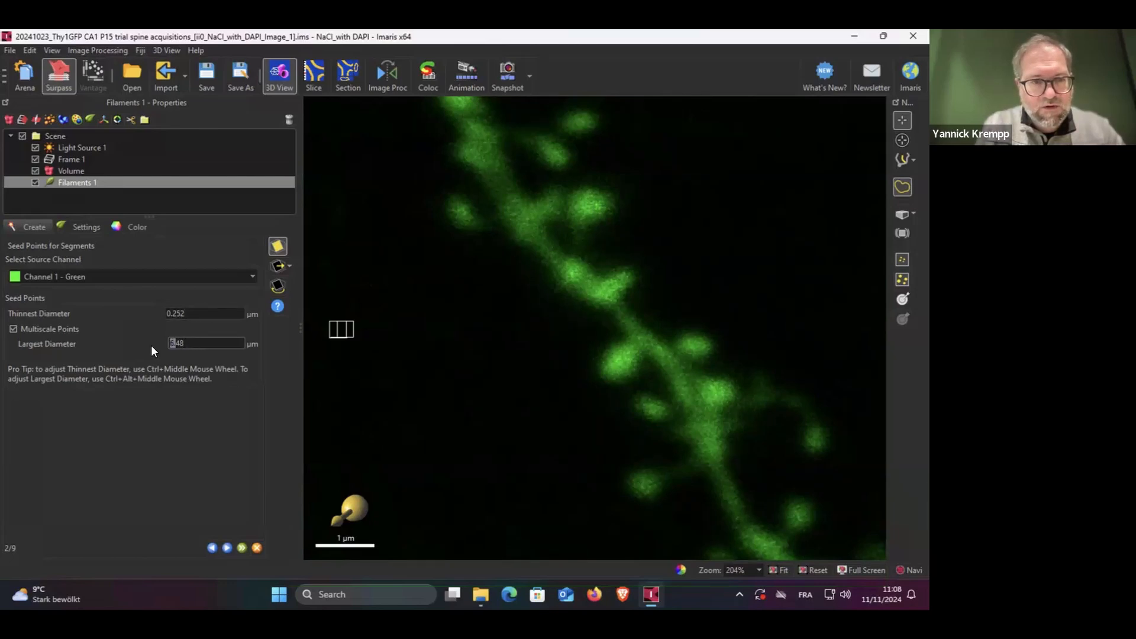
# Set the Largest Diameter to 0.496 µm by matching the on-image marker to the thick part of the dendrite
pyautogui.moveTo(176, 344); pyautogui.dragTo(195, 344)
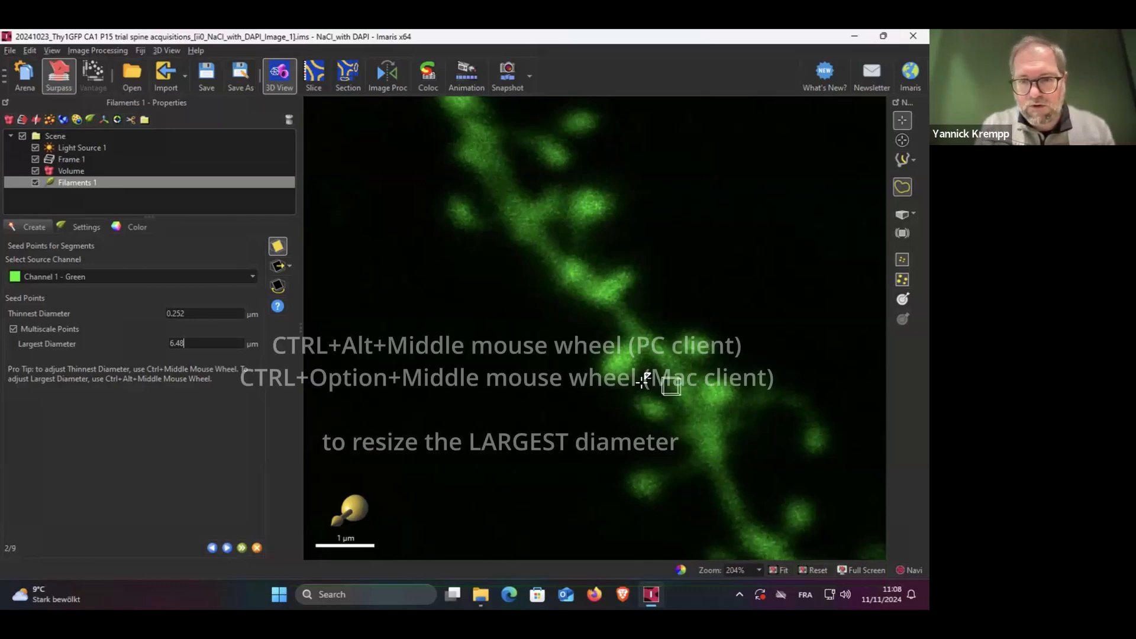
pyautogui.keyDown('ctrl'); pyautogui.keyDown('alt'); pyautogui.scroll(4, 687, 385); pyautogui.keyUp('alt'); pyautogui.keyUp('ctrl')
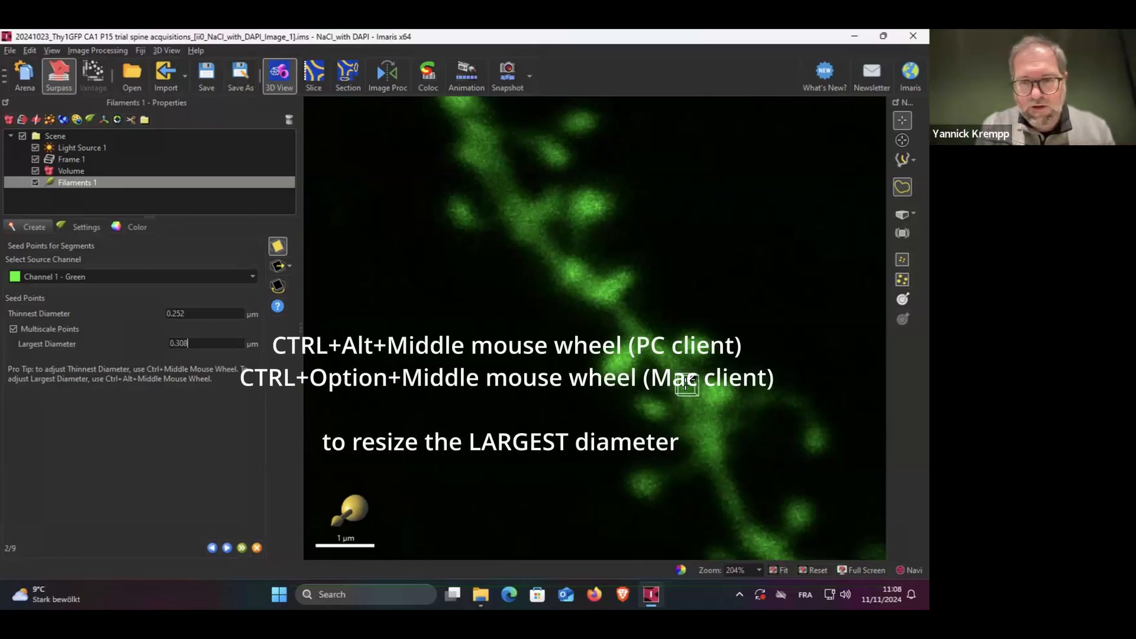
pyautogui.keyDown('ctrl'); pyautogui.keyDown('alt'); pyautogui.scroll(-2, 685, 391); pyautogui.keyUp('alt'); pyautogui.keyUp('ctrl')
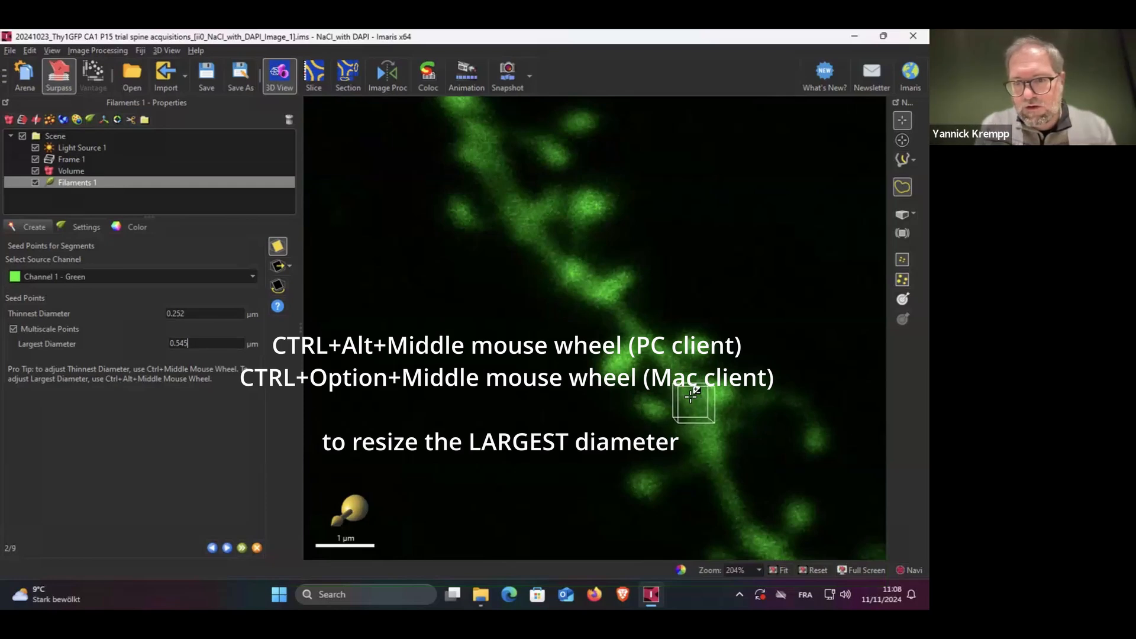
pyautogui.keyDown('ctrl'); pyautogui.keyDown('alt'); pyautogui.scroll(1, 691, 396); pyautogui.keyUp('alt'); pyautogui.keyUp('ctrl')
pyautogui.click(213, 343)
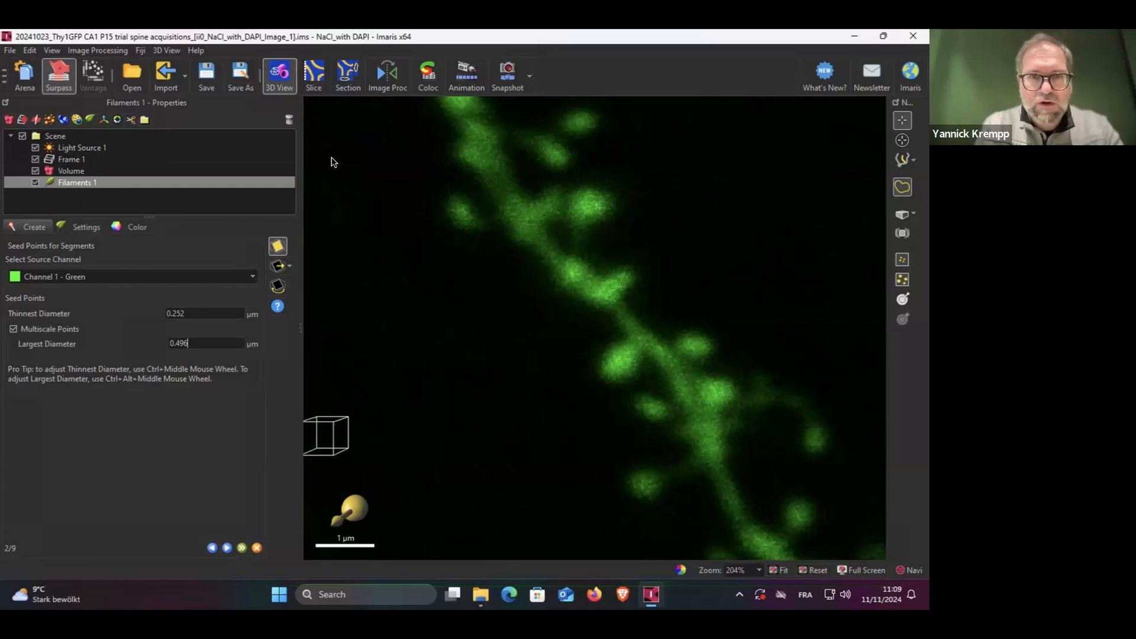
# Compute the segment seed points and inspect their placement along the dendrite
pyautogui.click(227, 548)
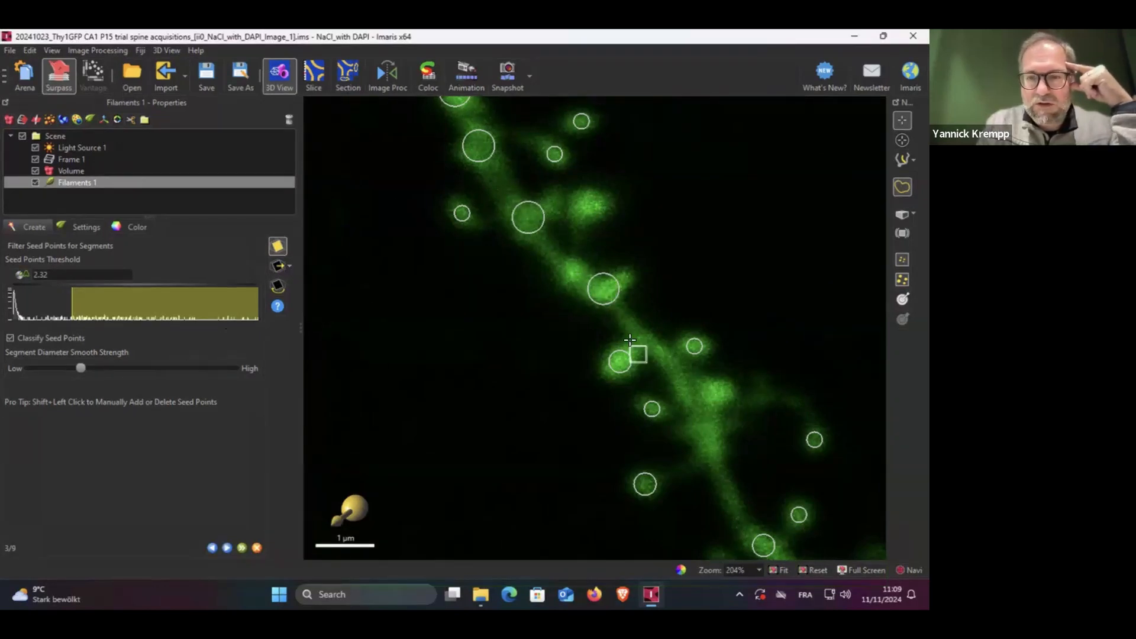
pyautogui.scroll(2, 617, 334)
pyautogui.scroll(-5, 616, 338)
pyautogui.scroll(-3, 615, 340)
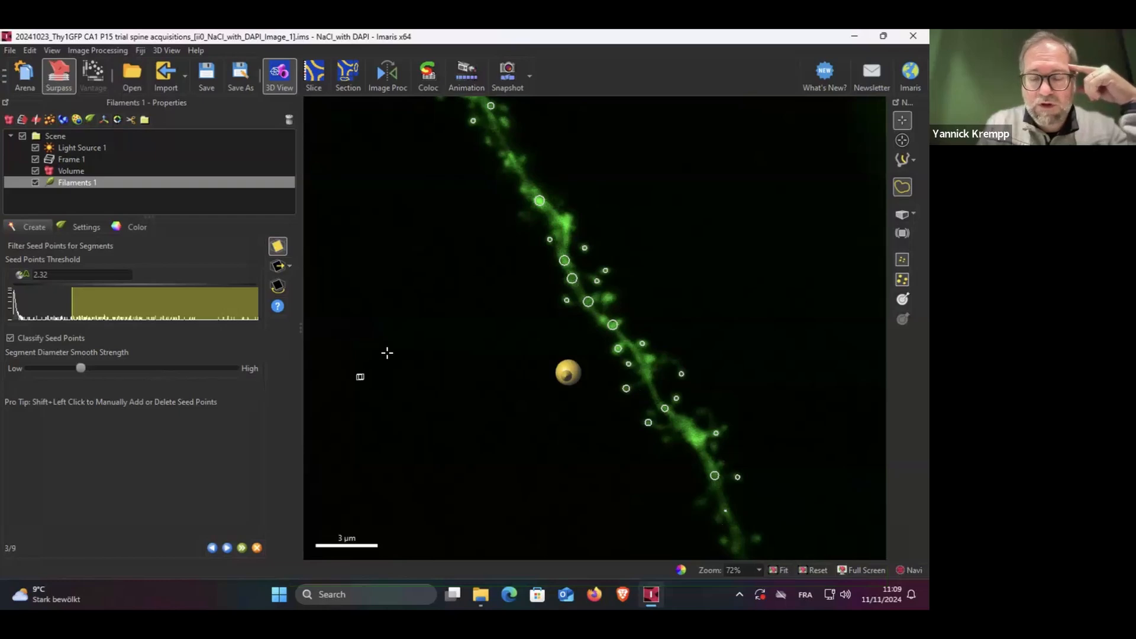
pyautogui.moveTo(577, 368)
pyautogui.mouseDown()
pyautogui.moveTo(619, 381)
pyautogui.moveTo(545, 381)
pyautogui.moveTo(617, 384)
pyautogui.moveTo(535, 393)
pyautogui.moveTo(573, 387)
pyautogui.mouseUp()
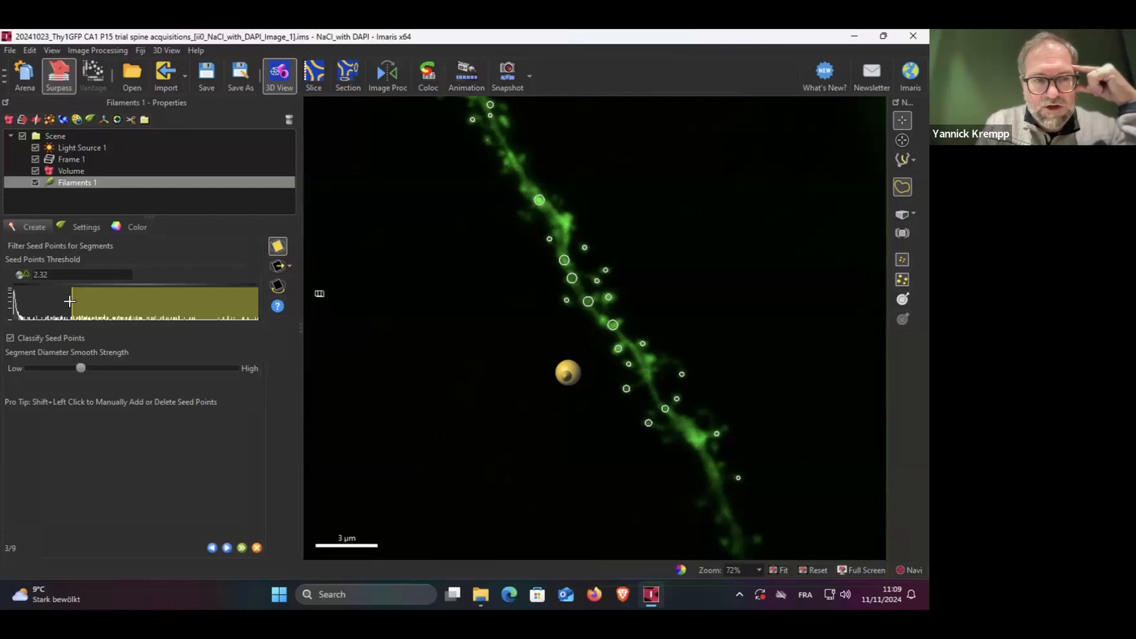
# Try a Seed Points Threshold of 3.87 and restore the automatic threshold
pyautogui.moveTo(69, 302)
pyautogui.mouseDown()
pyautogui.moveTo(46, 302)
pyautogui.moveTo(101, 301)
pyautogui.moveTo(78, 303)
pyautogui.mouseUp()
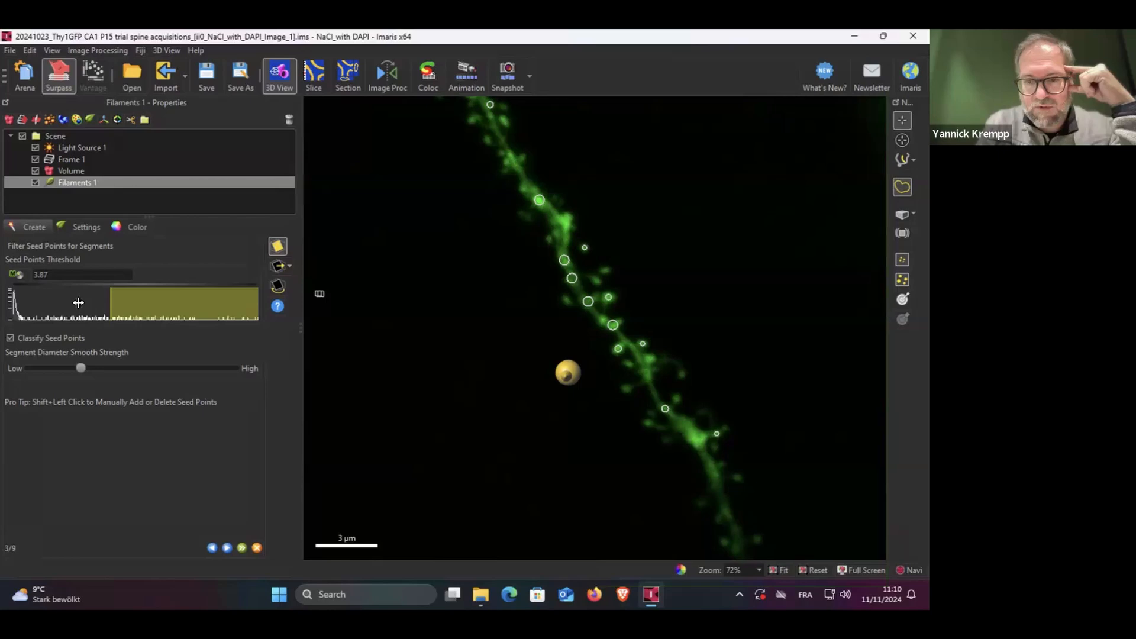
pyautogui.click(14, 274)
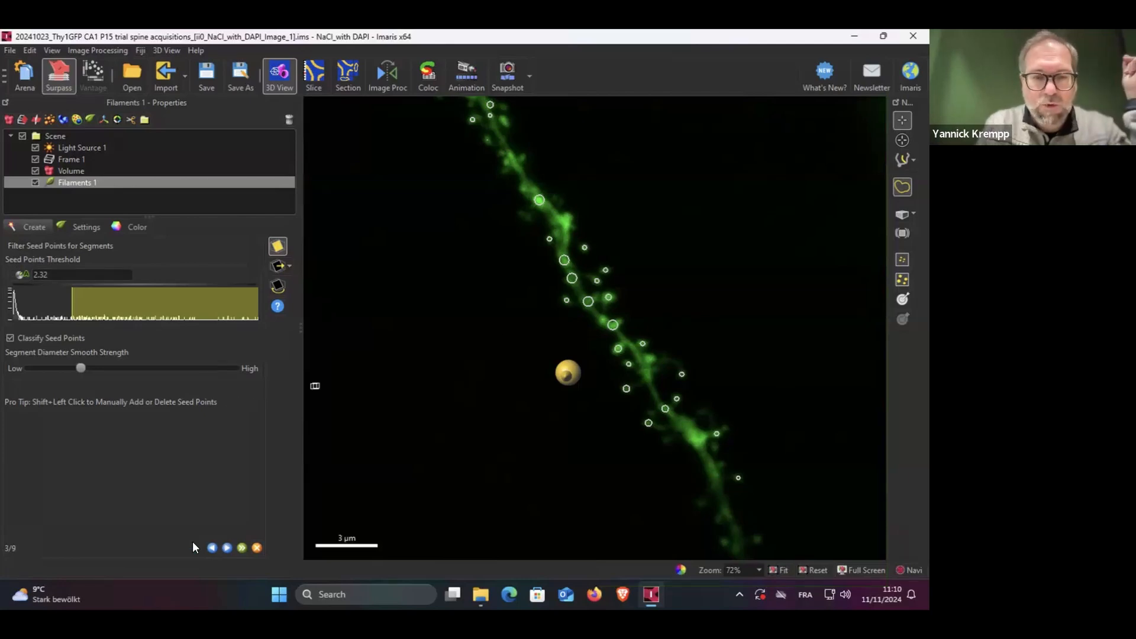
# Continue to Seed Points Classification and assign one seed point lying on a spine to the Discard class
pyautogui.click(227, 548)
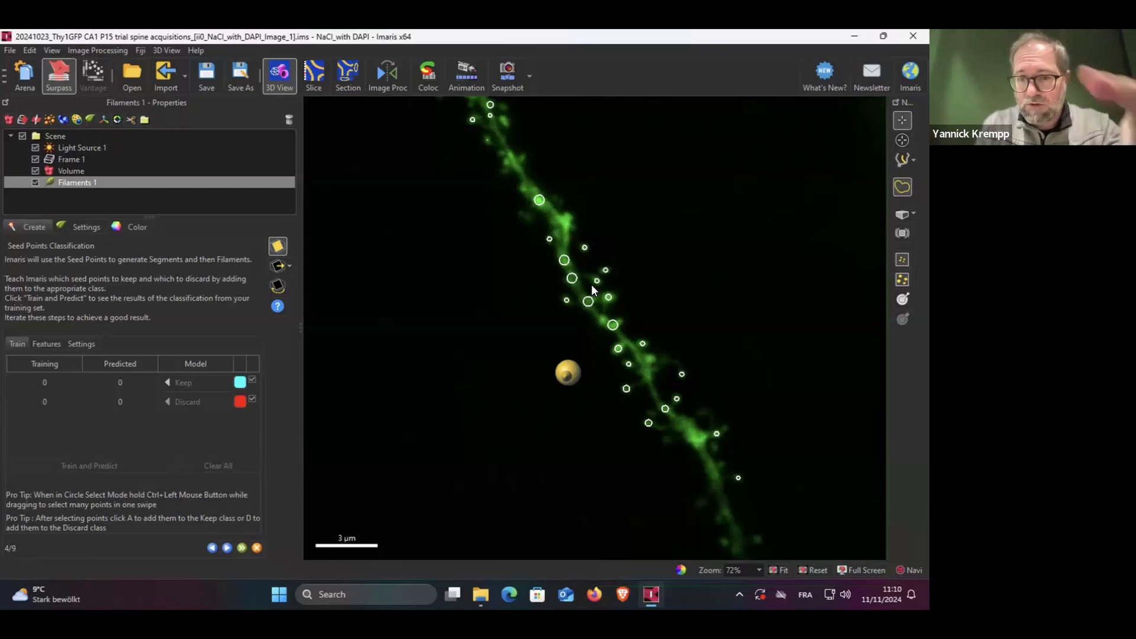
pyautogui.scroll(5, 605, 284)
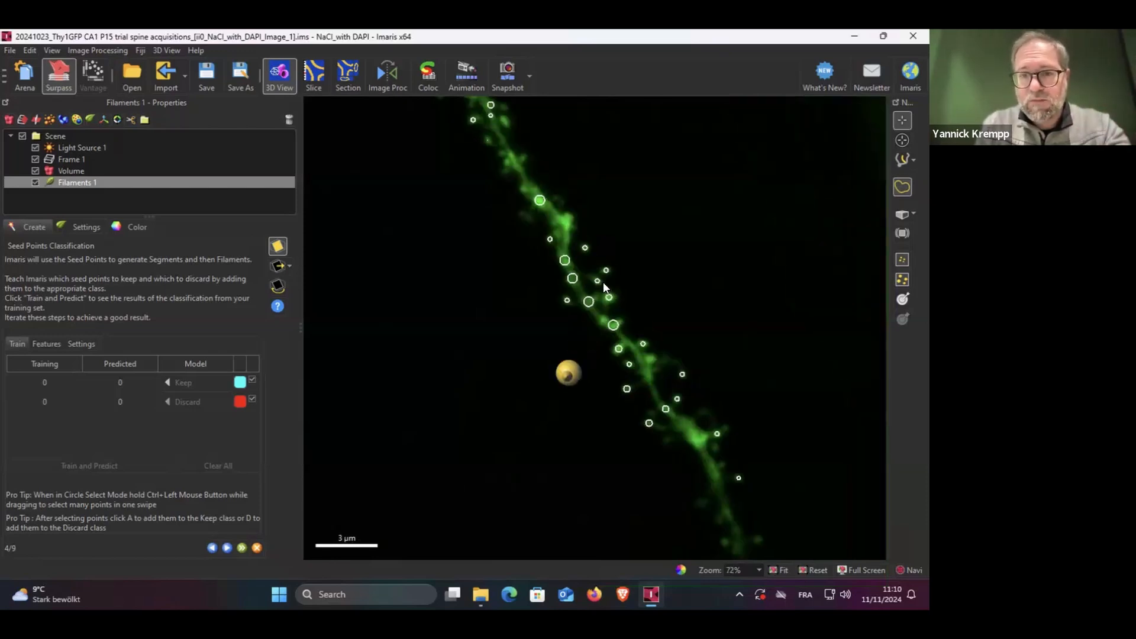
pyautogui.scroll(2, 596, 240)
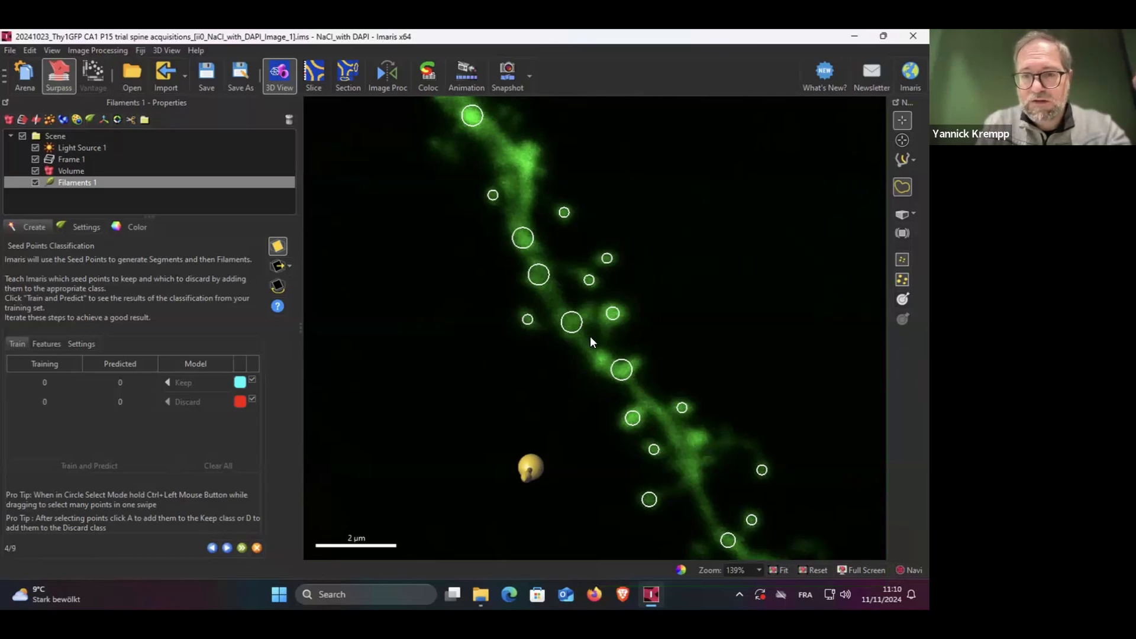
pyautogui.click(564, 212)
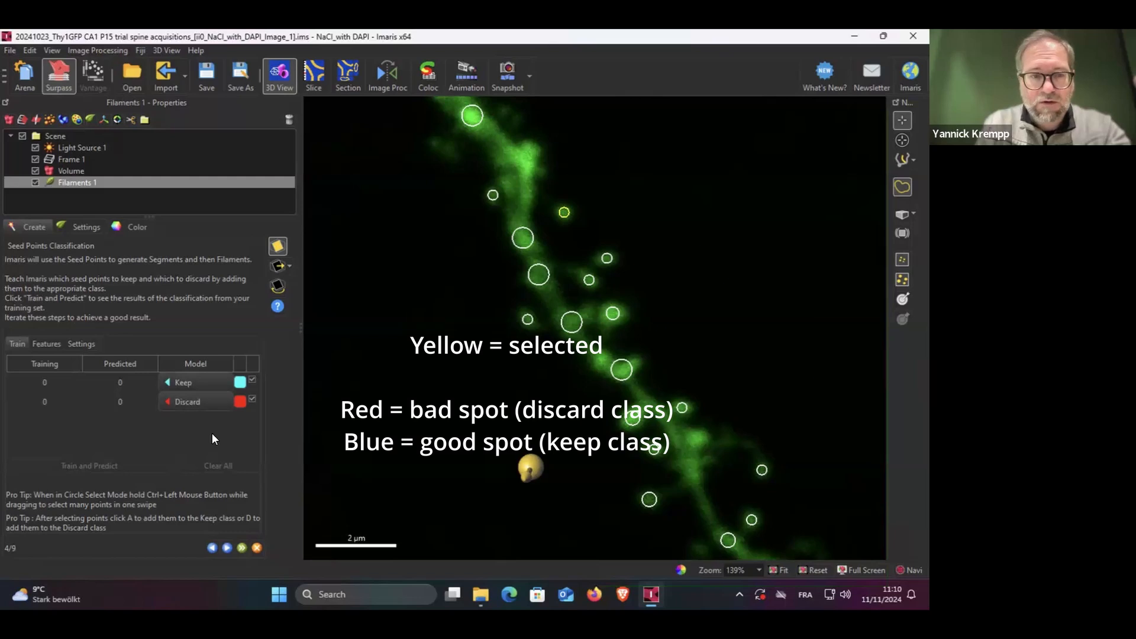
pyautogui.click(194, 402)
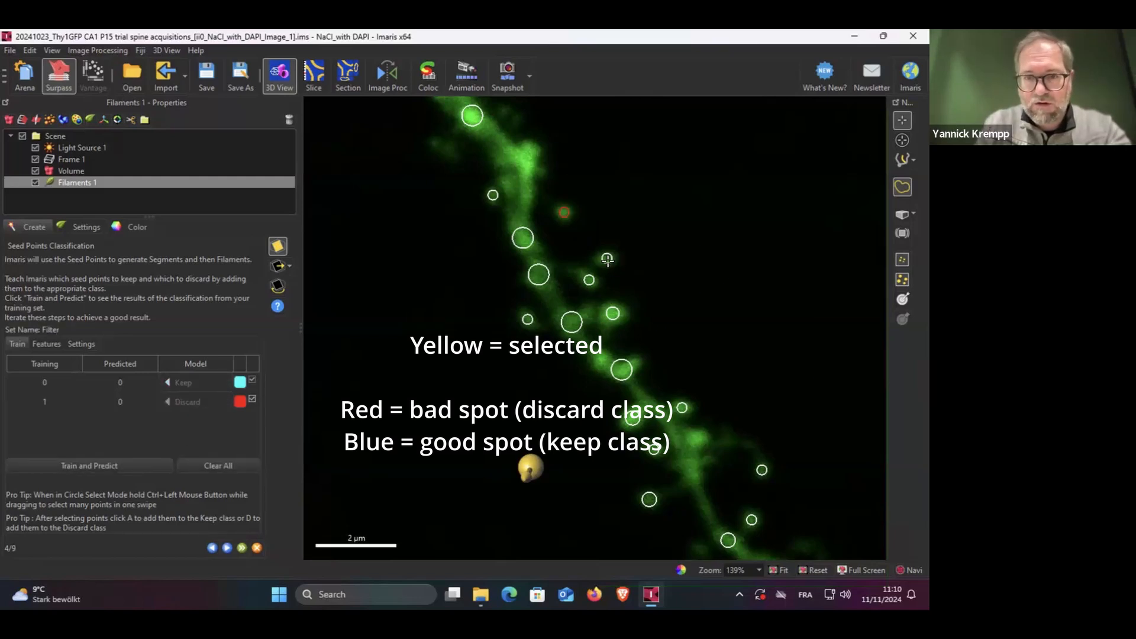
# With circle selection, add more seed points lying on spines on both sides of the dendrite to the Discard class
pyautogui.click(902, 142)
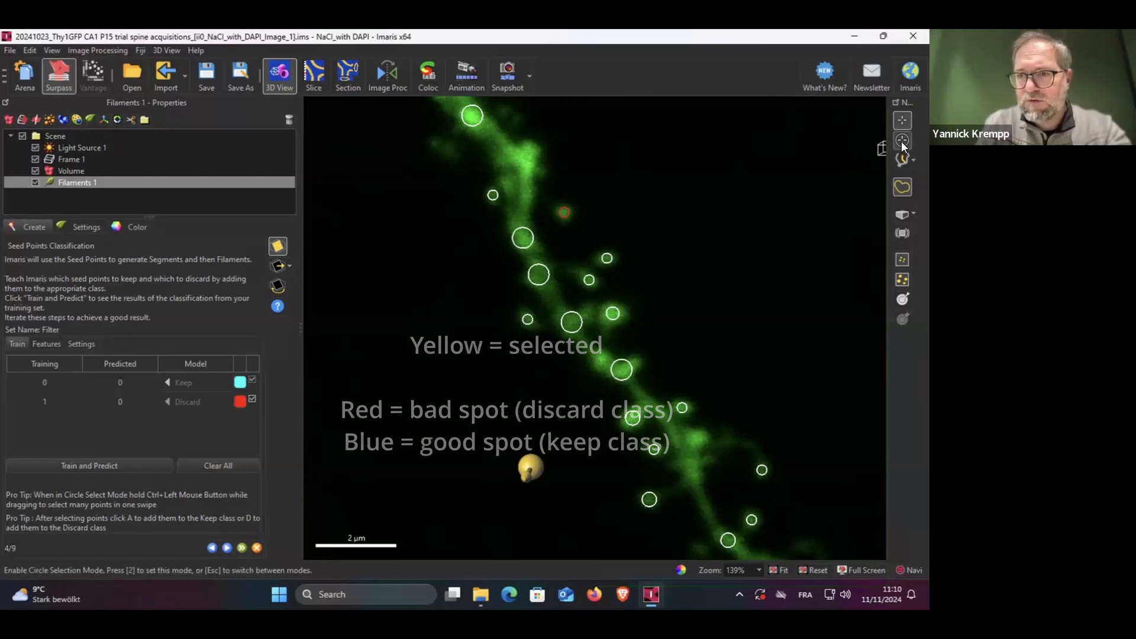
pyautogui.click(625, 277)
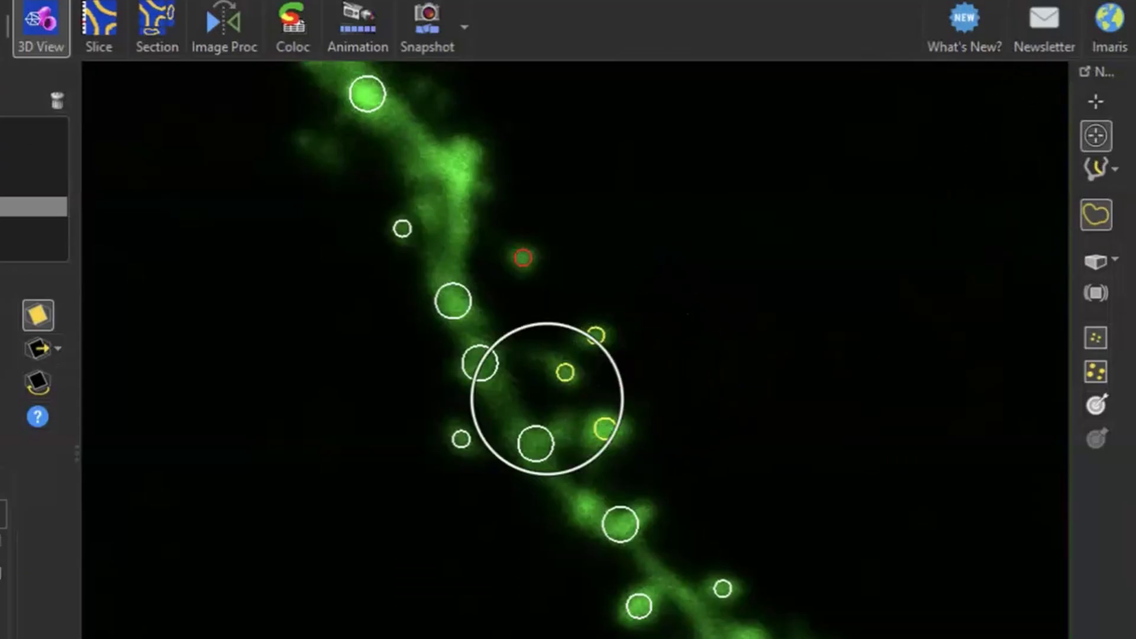
pyautogui.click(35, 638)
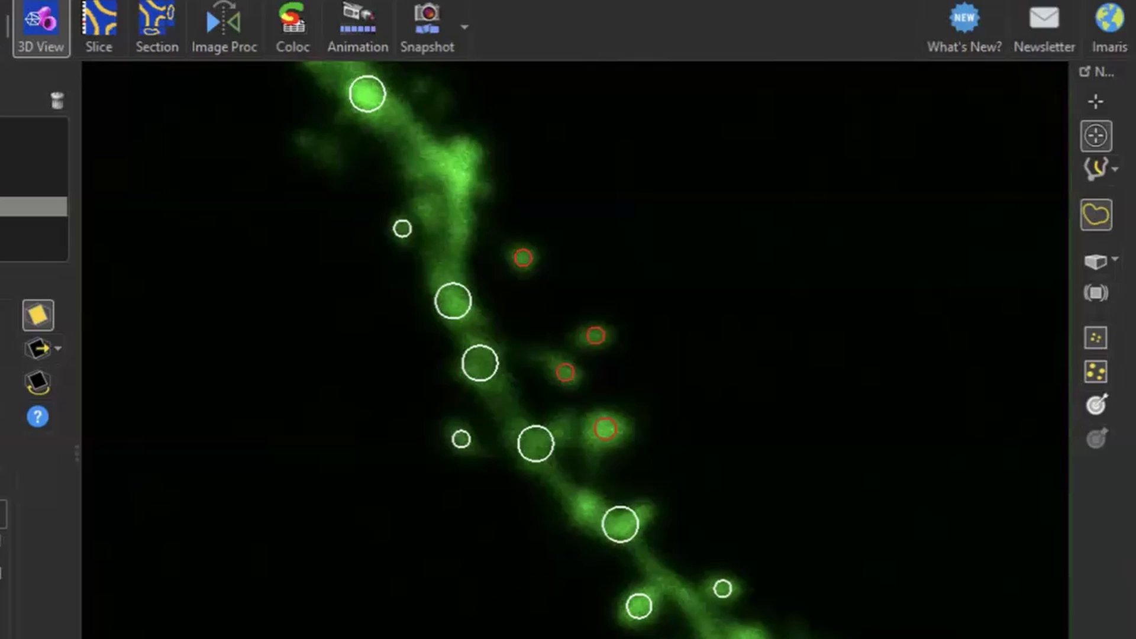
pyautogui.click(414, 475)
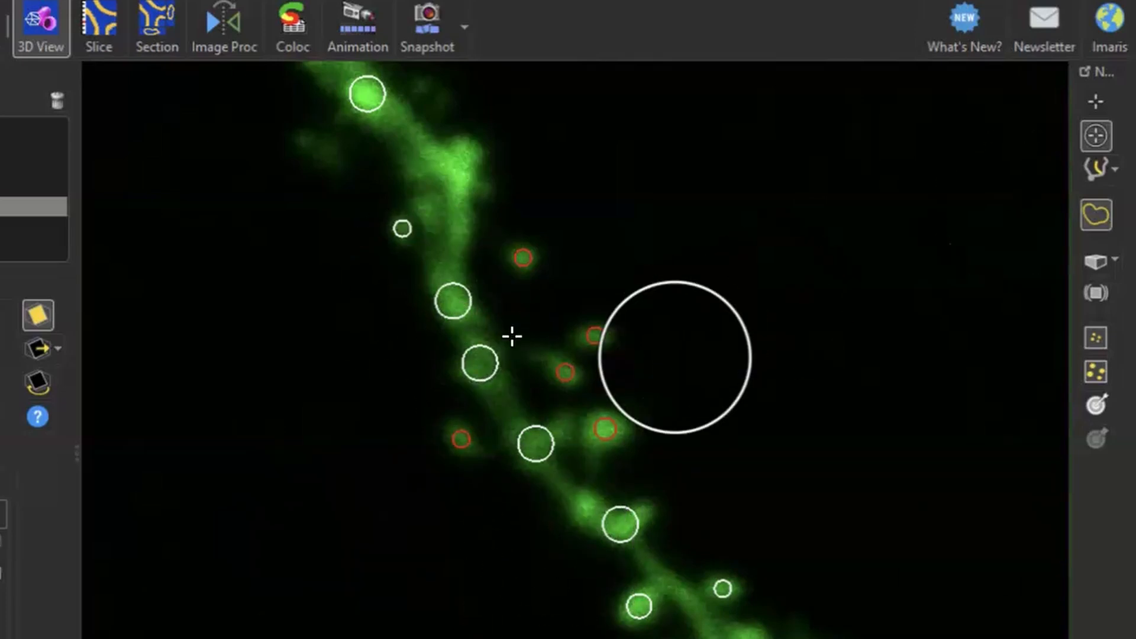
# Return to single-point selection and assign three neighbouring seed points on the dendrite shaft to the Keep class
pyautogui.click(1091, 105)
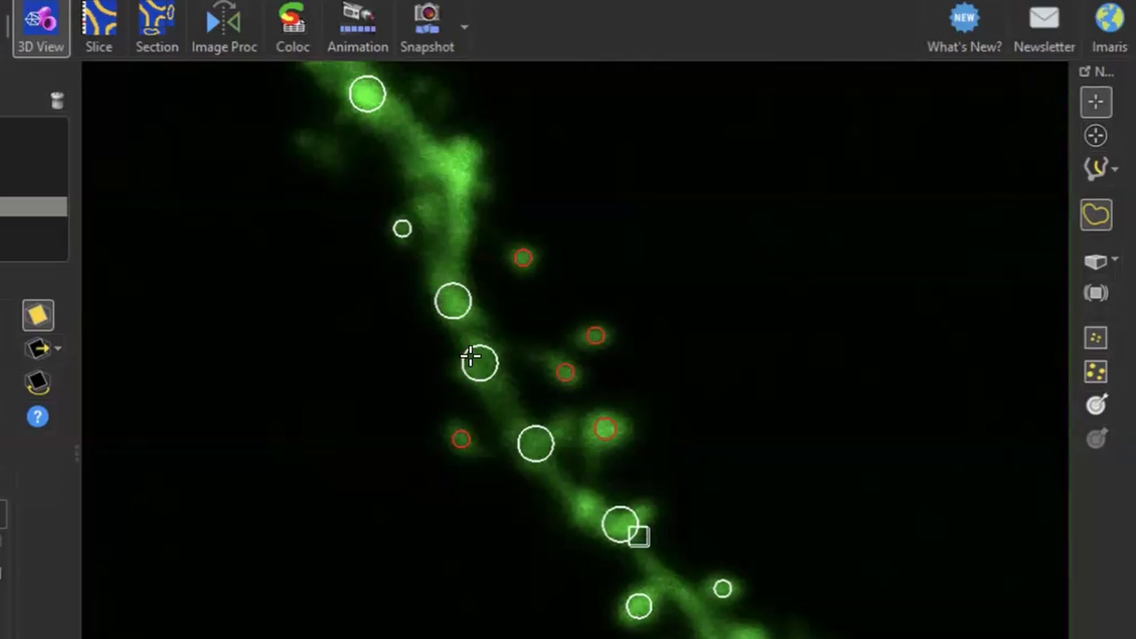
pyautogui.keyDown('shift'); pyautogui.click(459, 304); pyautogui.keyUp('shift')
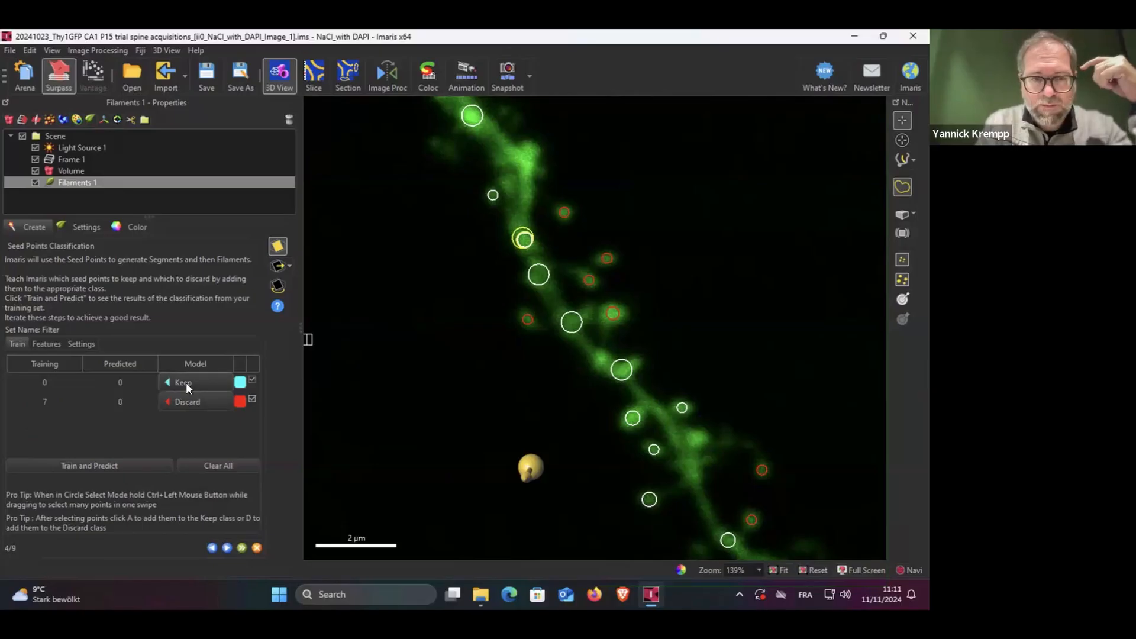
pyautogui.click(186, 382)
pyautogui.click(542, 274)
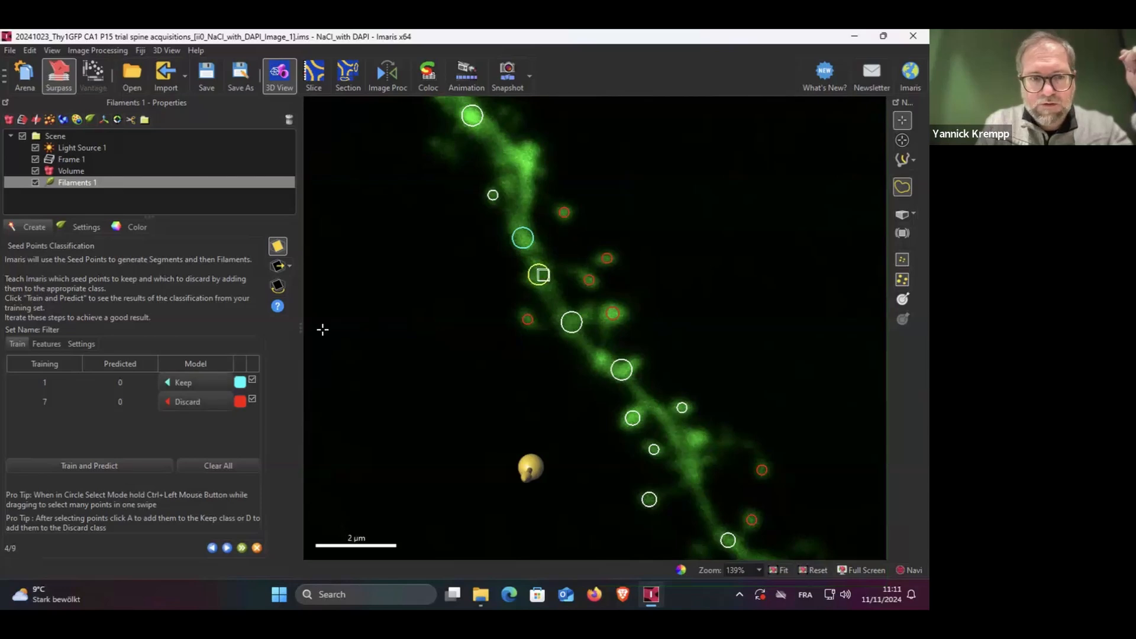
pyautogui.click(206, 378)
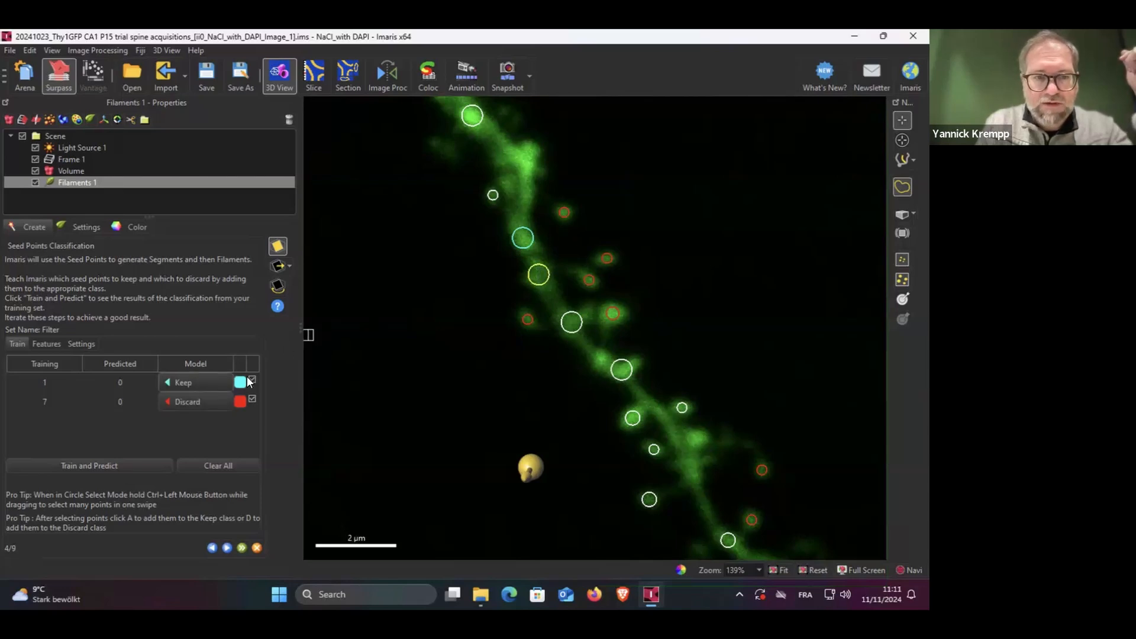
pyautogui.click(572, 330)
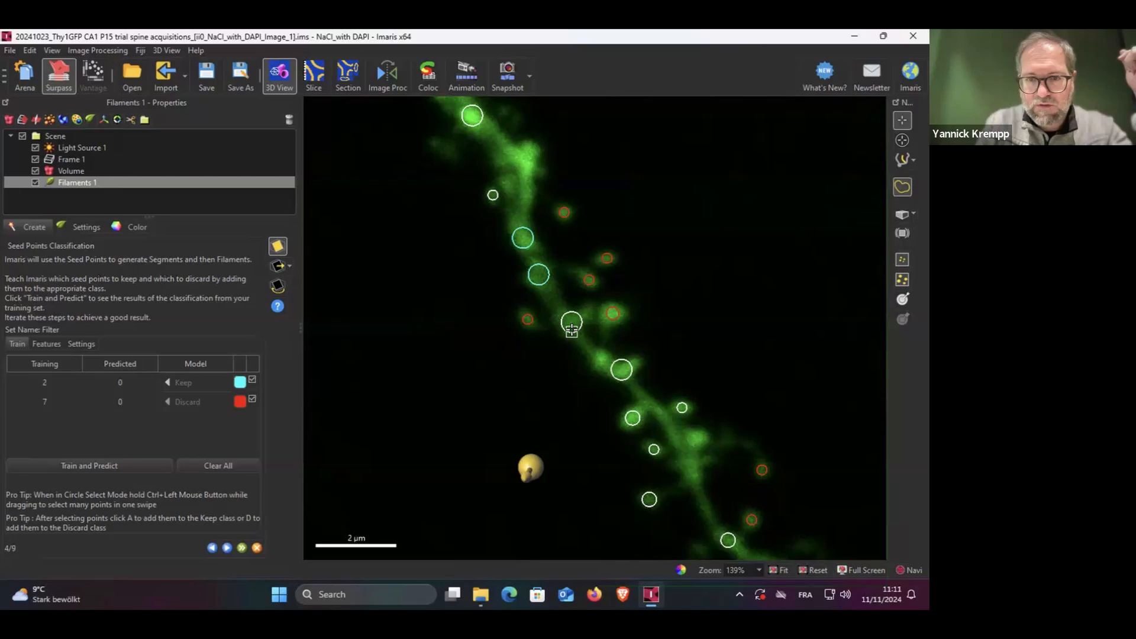
pyautogui.click(183, 382)
# Add a seed point on the shaft farther up the dendrite to the Keep class
pyautogui.scroll(-5, 608, 441)
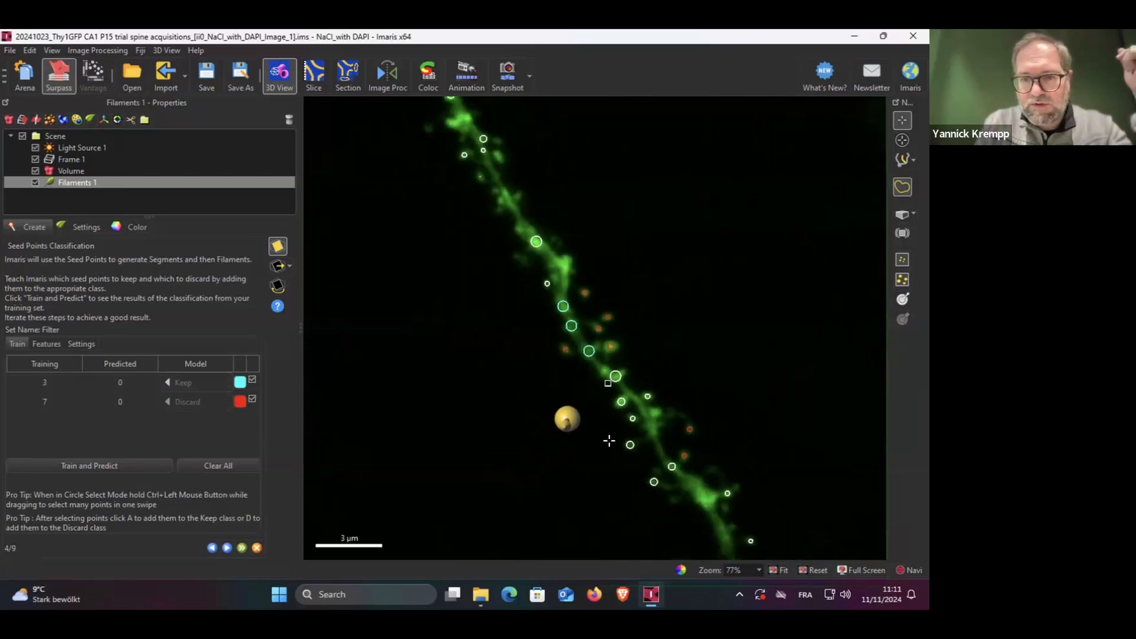
pyautogui.moveTo(474, 246); pyautogui.dragTo(541, 448, button='right')
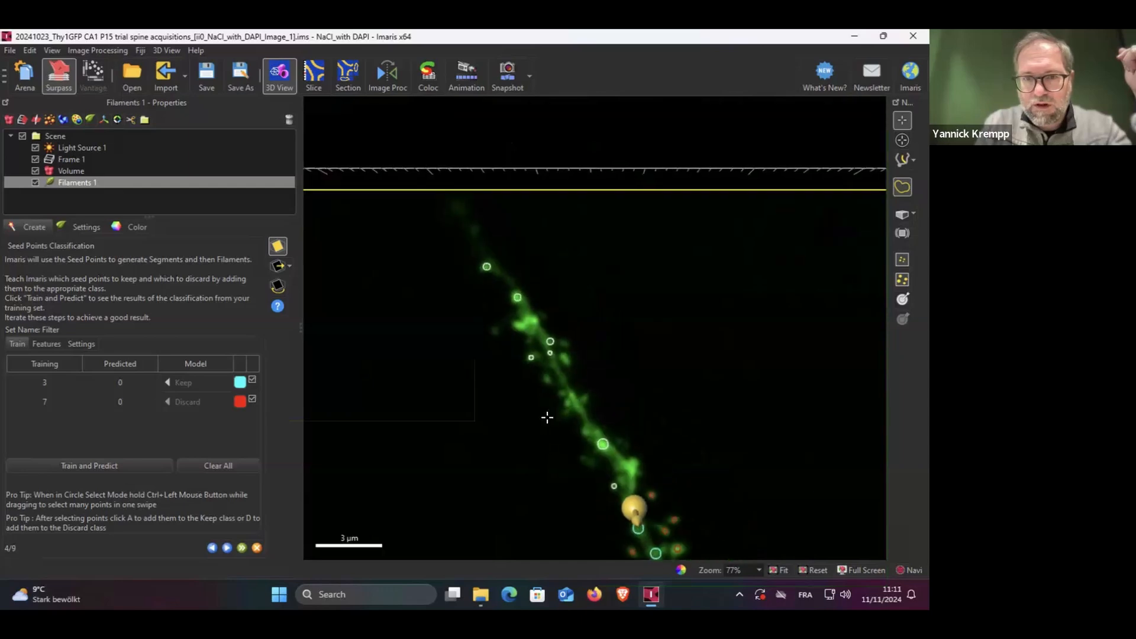
pyautogui.scroll(4, 547, 417)
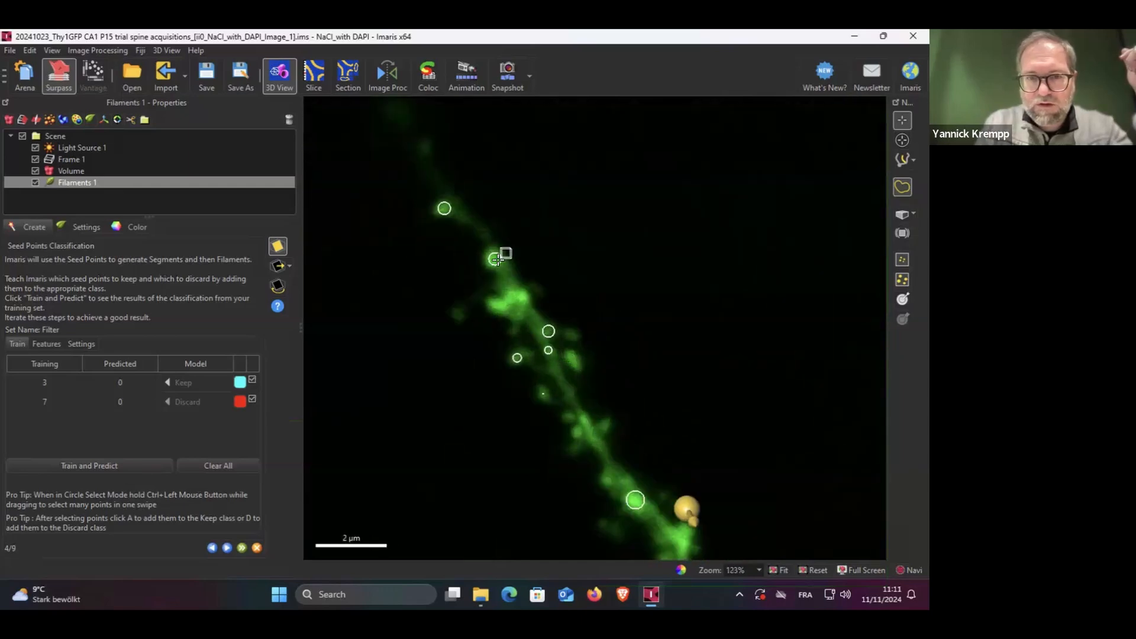
pyautogui.click(496, 260)
pyautogui.click(179, 383)
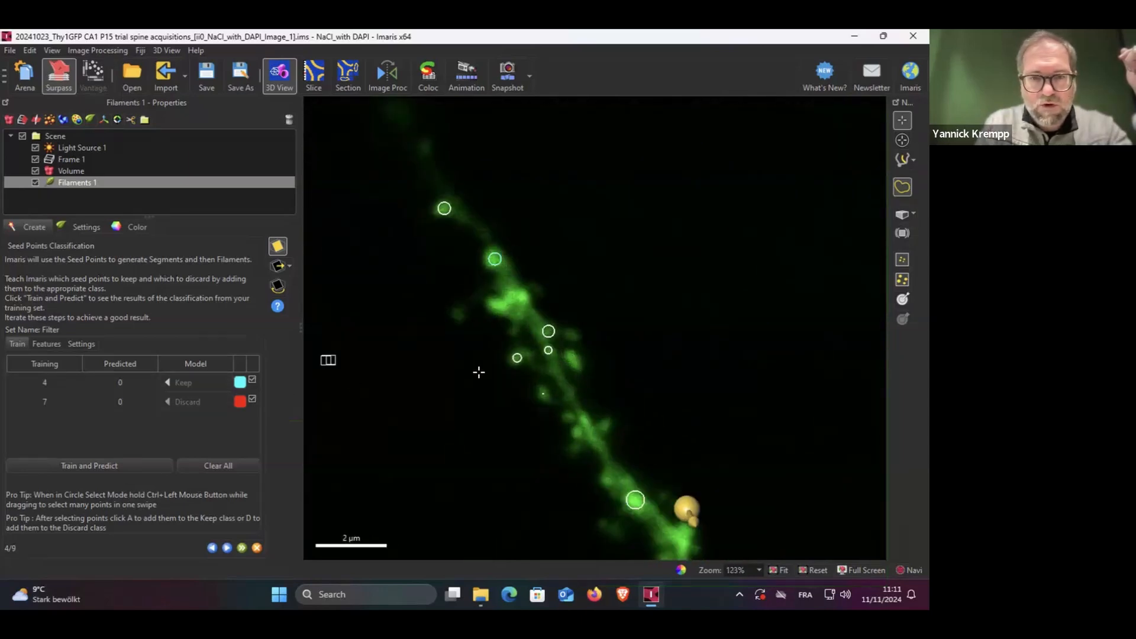
# Assign one seed point on the dendrite shaft to the Keep class and the nearby point on a spine to the Discard class
pyautogui.click(549, 331)
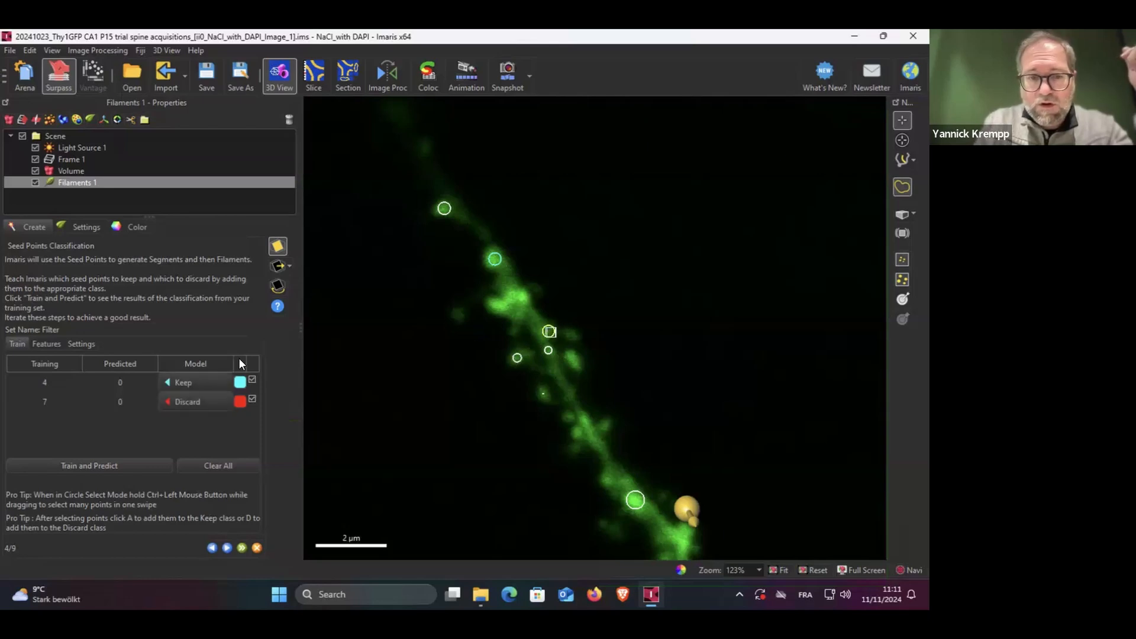
pyautogui.press('a')
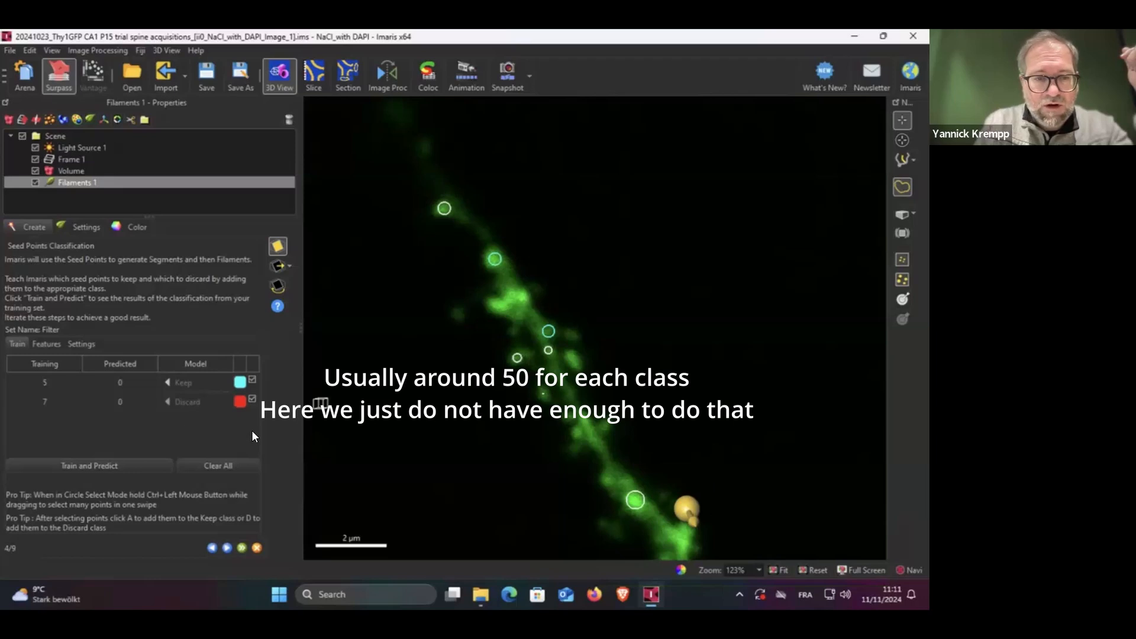
pyautogui.click(516, 360)
pyautogui.click(187, 402)
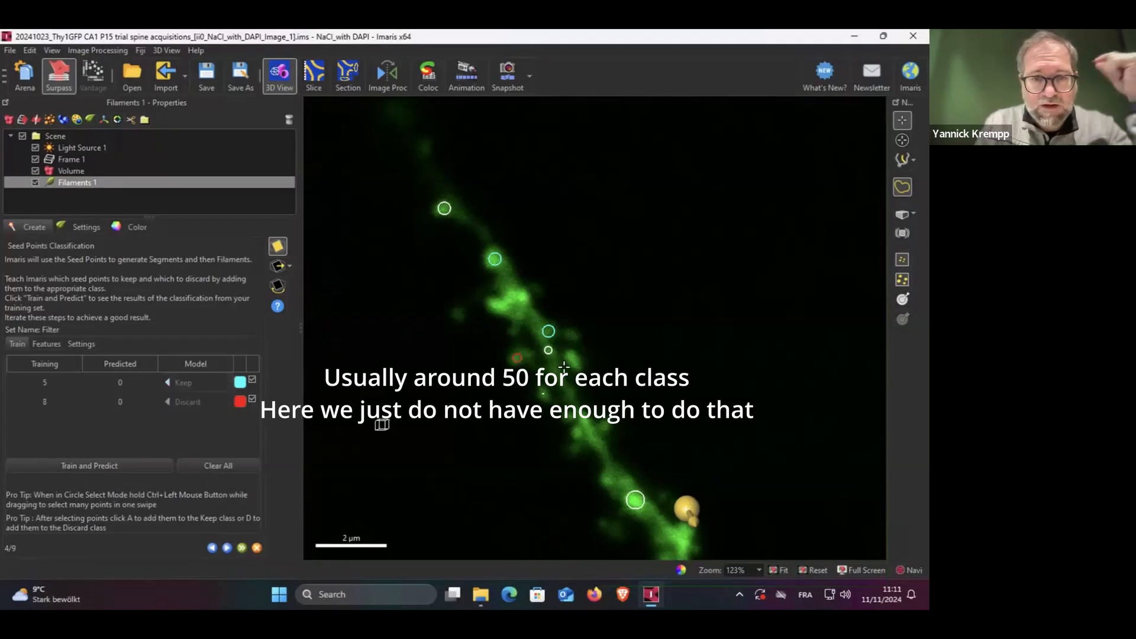
# Using circle selection, add seed points on spines on both sides of another stretch of the dendrite to the Discard class
pyautogui.moveTo(717, 361); pyautogui.dragTo(308, 438, button='right')
pyautogui.moveTo(613, 367); pyautogui.dragTo(630, 354, button='right')
pyautogui.scroll(-3, 559, 387)
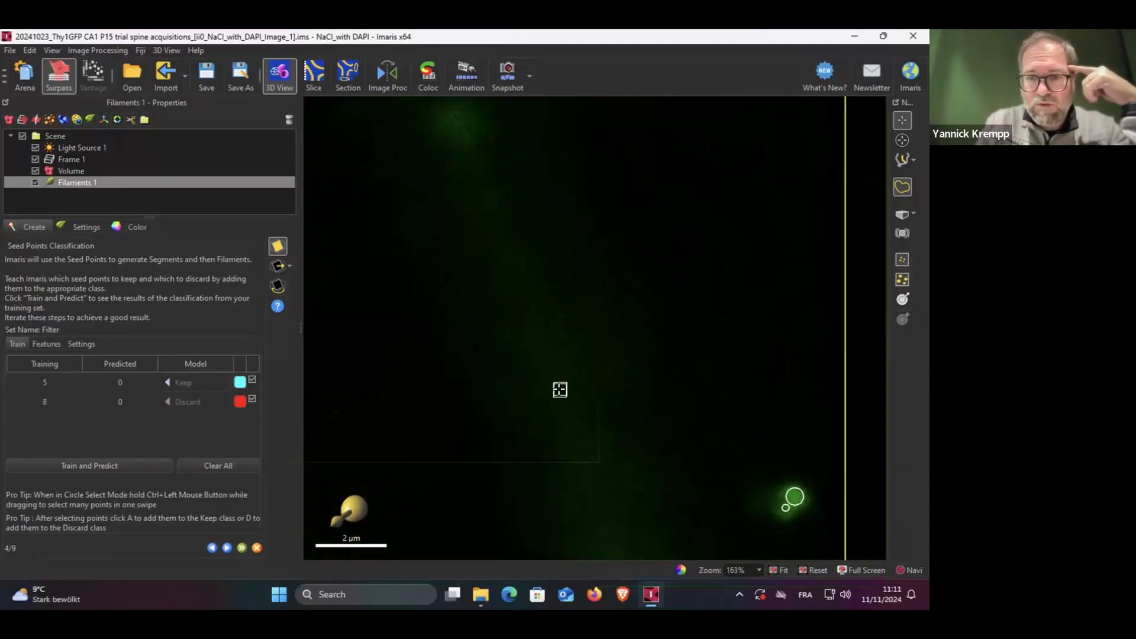
pyautogui.scroll(-3, 559, 390)
pyautogui.moveTo(559, 327); pyautogui.dragTo(535, 279, button='right')
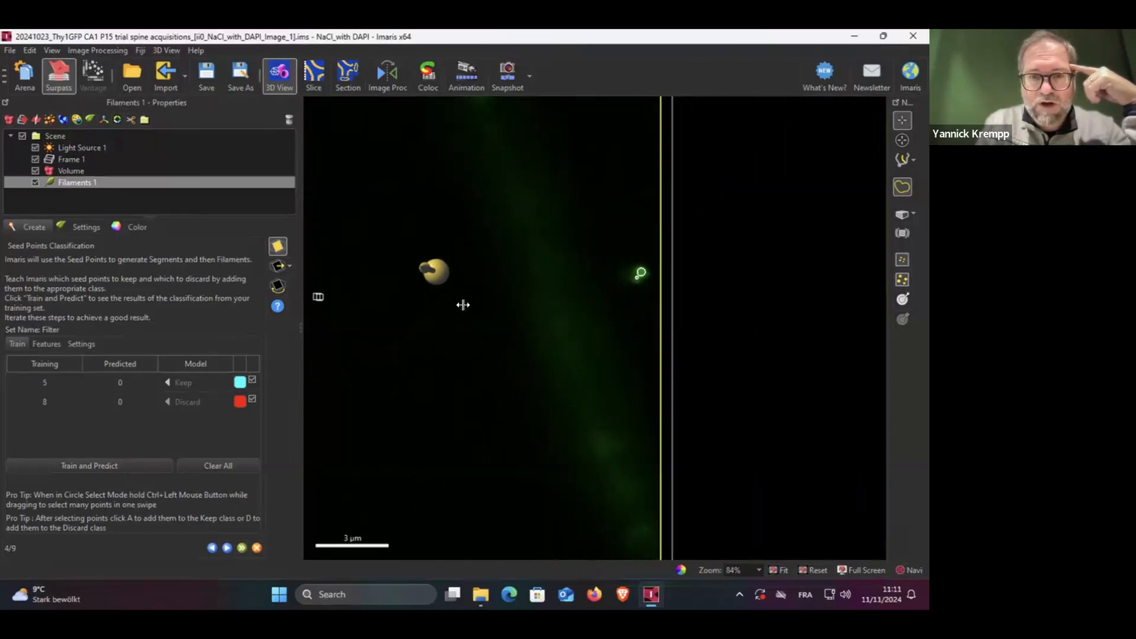
pyautogui.moveTo(432, 278); pyautogui.dragTo(372, 301)
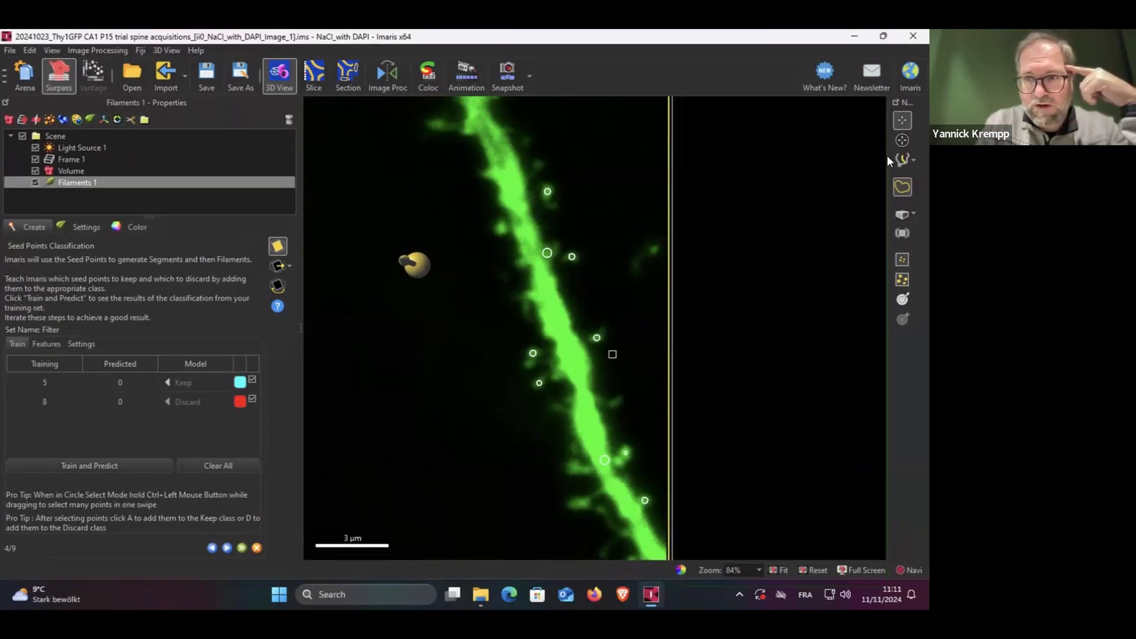
pyautogui.click(901, 140)
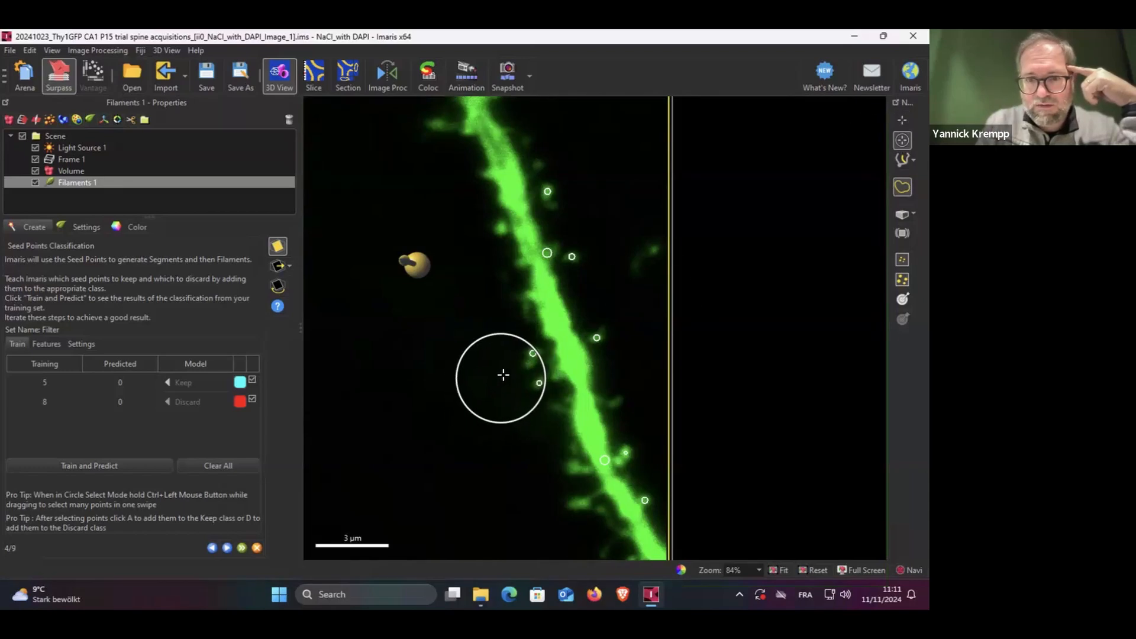
pyautogui.click(503, 374)
pyautogui.click(219, 401)
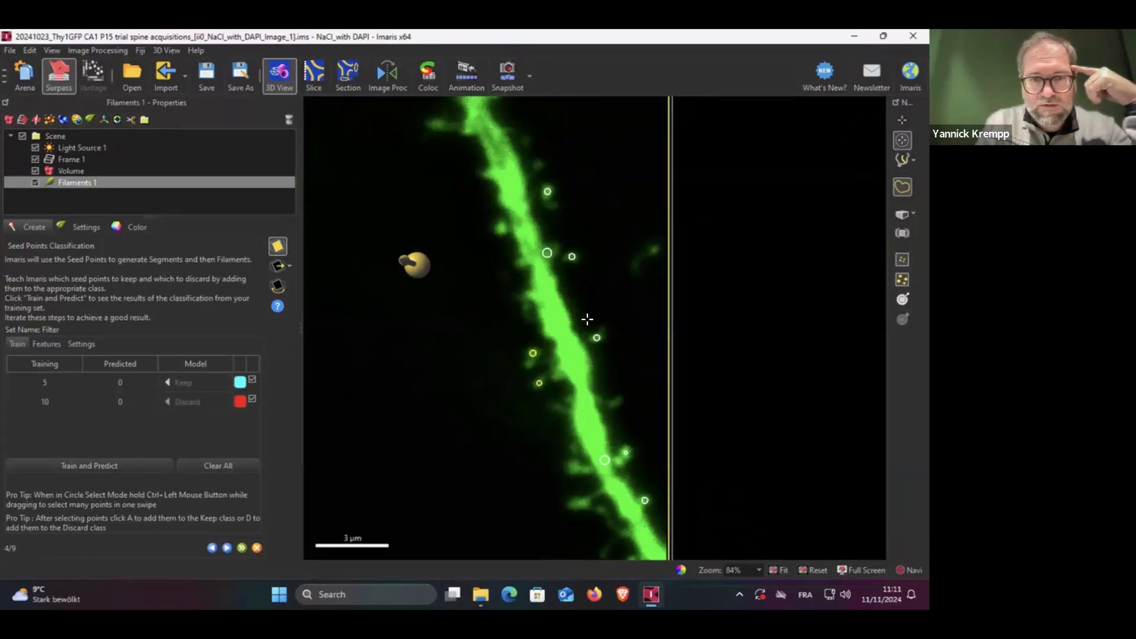
pyautogui.click(604, 264)
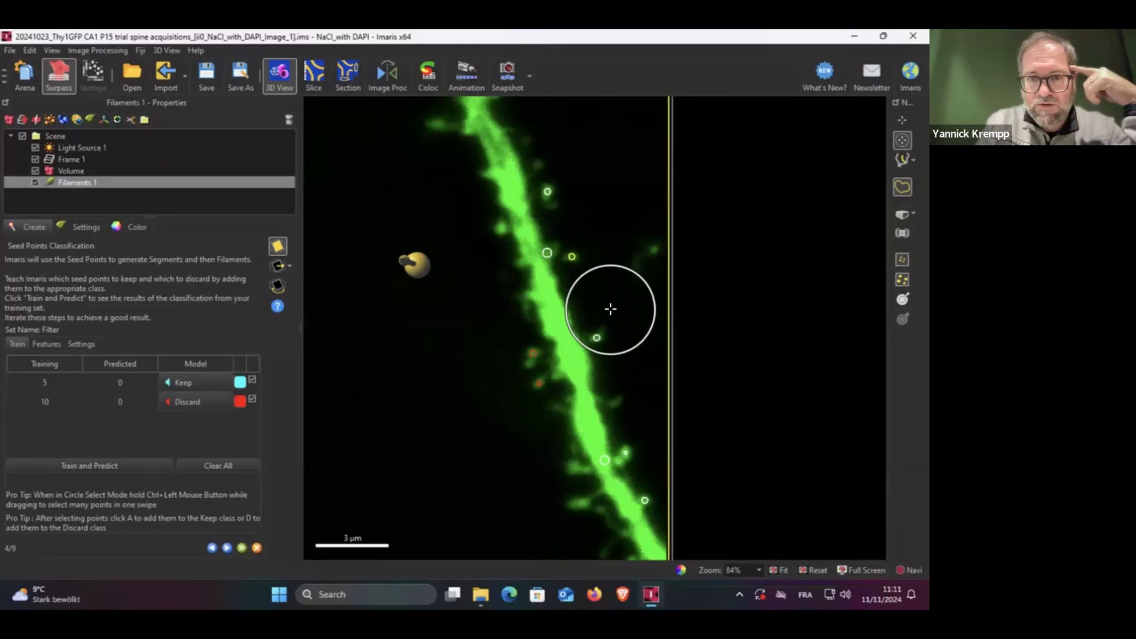
pyautogui.click(190, 405)
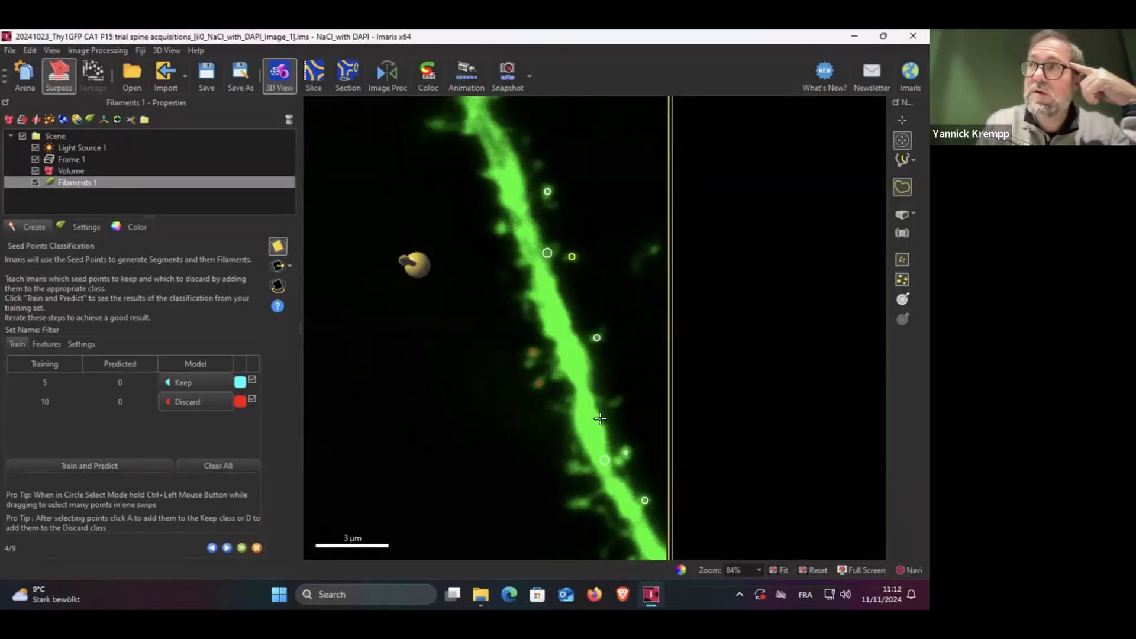
# Return to single-point selection and add the seed point on the shaft near the dendrite's upper end to the Keep class
pyautogui.scroll(2, 598, 393)
pyautogui.scroll(-4, 598, 392)
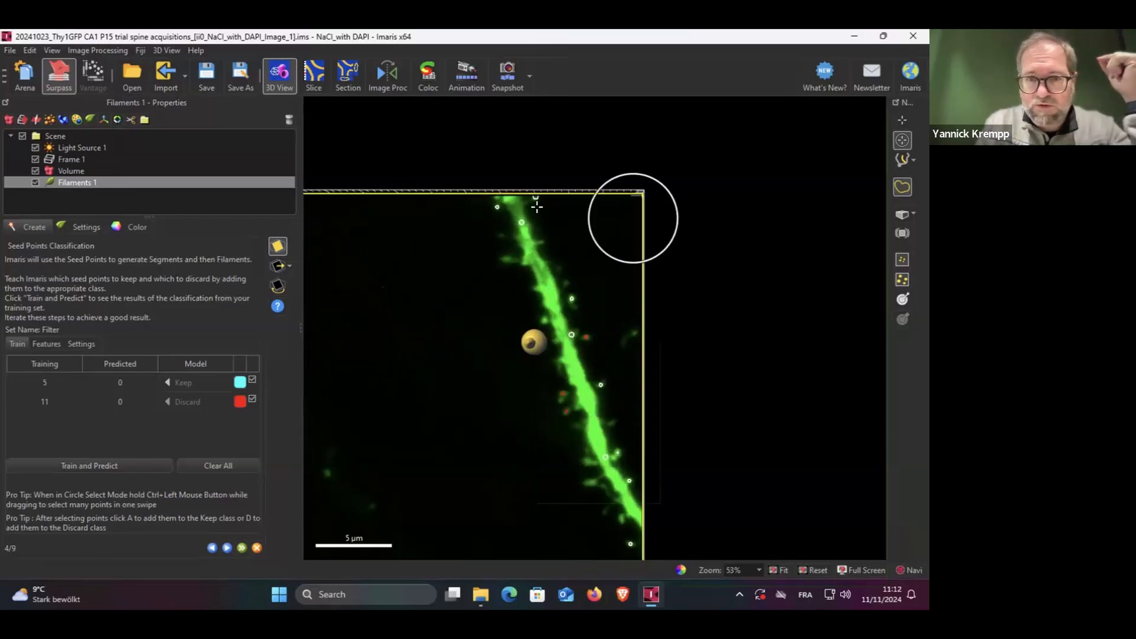
pyautogui.click(901, 123)
pyautogui.scroll(5, 518, 222)
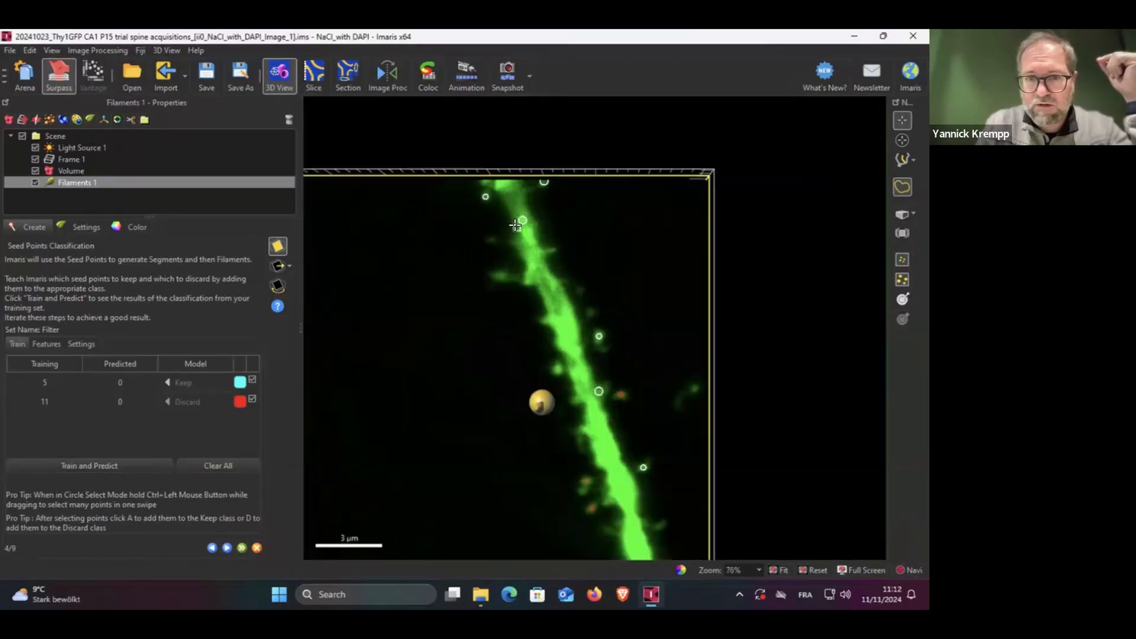
pyautogui.click(521, 219)
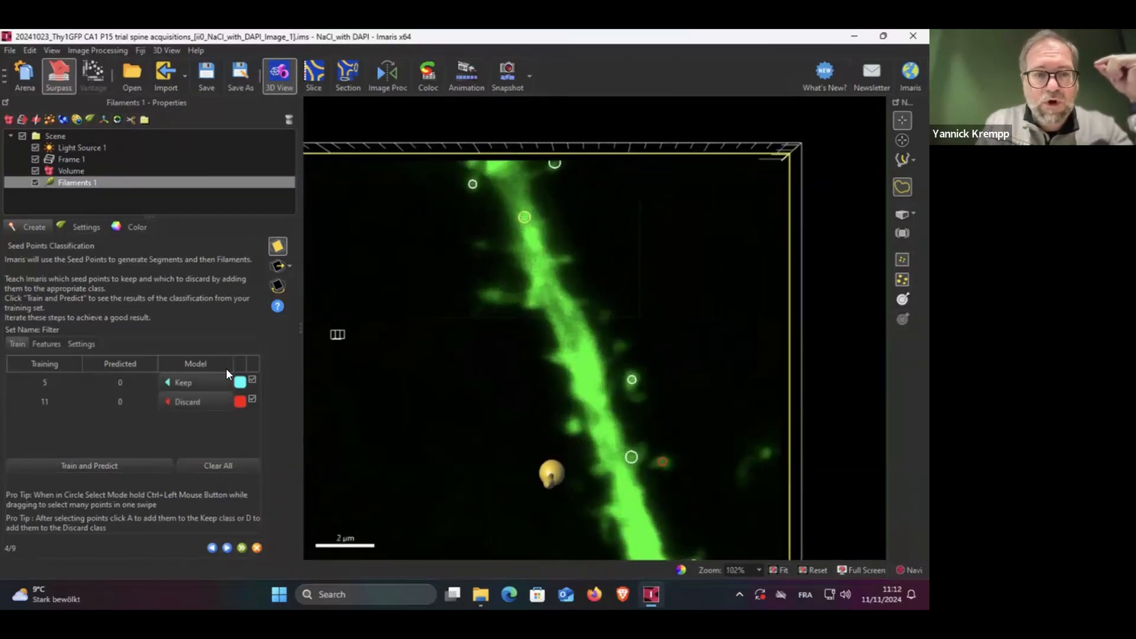
pyautogui.click(200, 382)
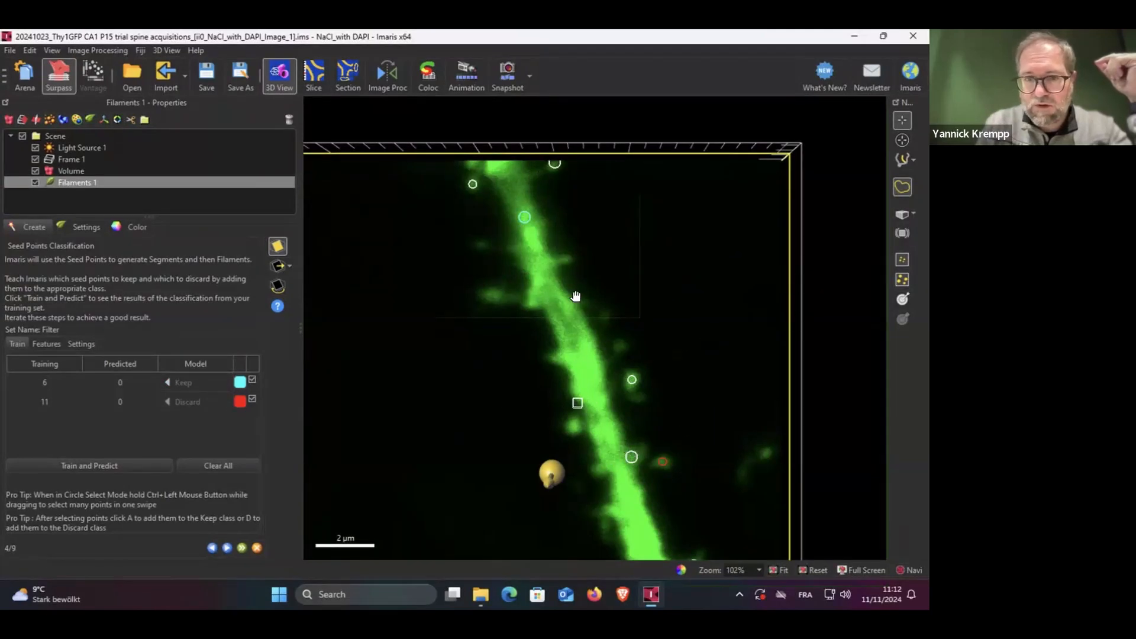
# Add the seed point on the shaft near the dendrite's lower end, beside the volume's edge, to the Keep class
pyautogui.moveTo(576, 297); pyautogui.dragTo(566, 211, button='right')
pyautogui.moveTo(627, 355); pyautogui.dragTo(525, 195, button='right')
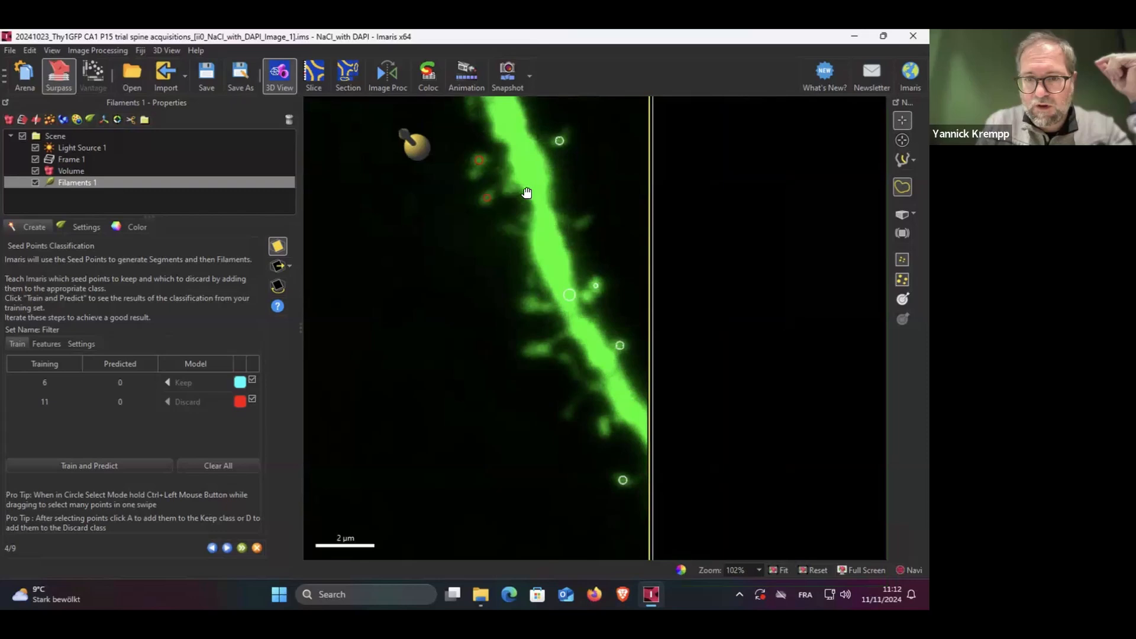
pyautogui.click(568, 293)
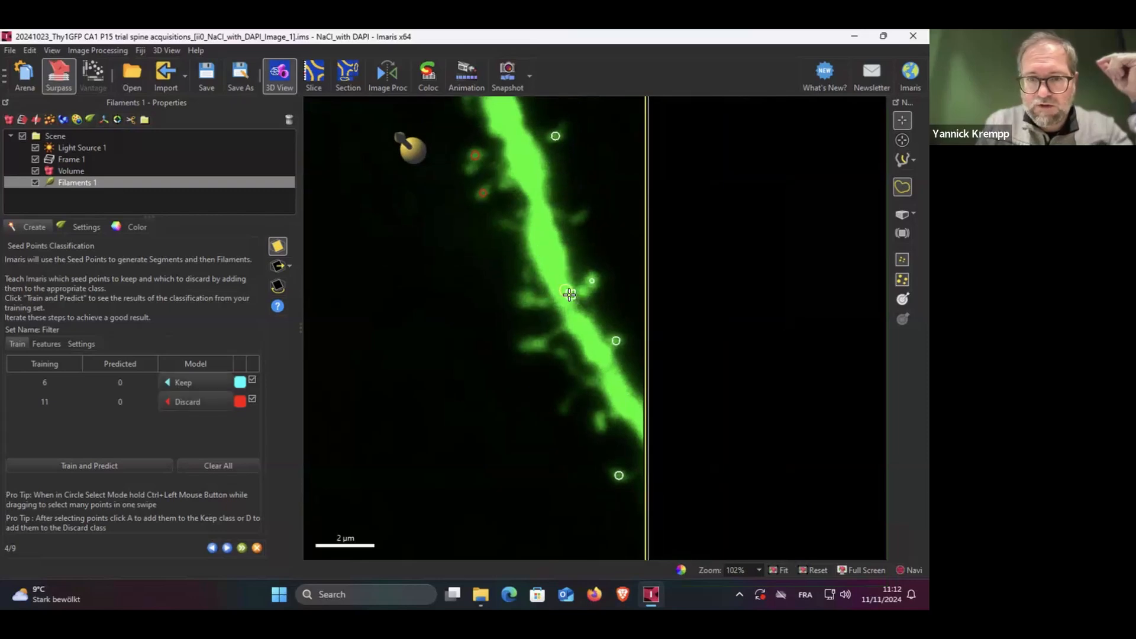
pyautogui.click(190, 382)
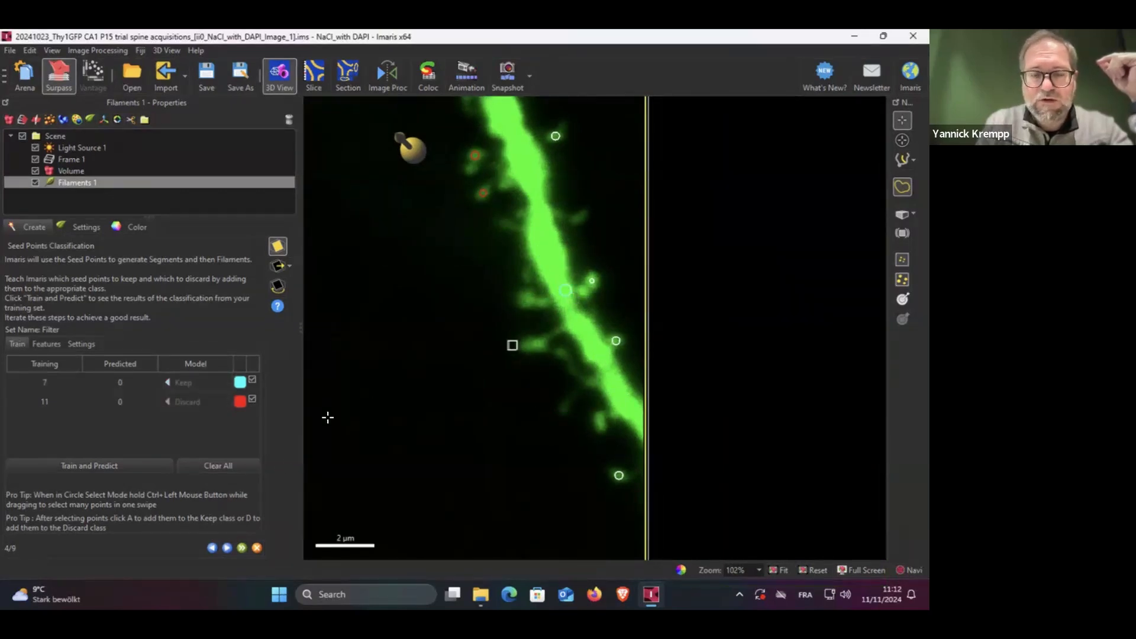
pyautogui.scroll(-5, 441, 337)
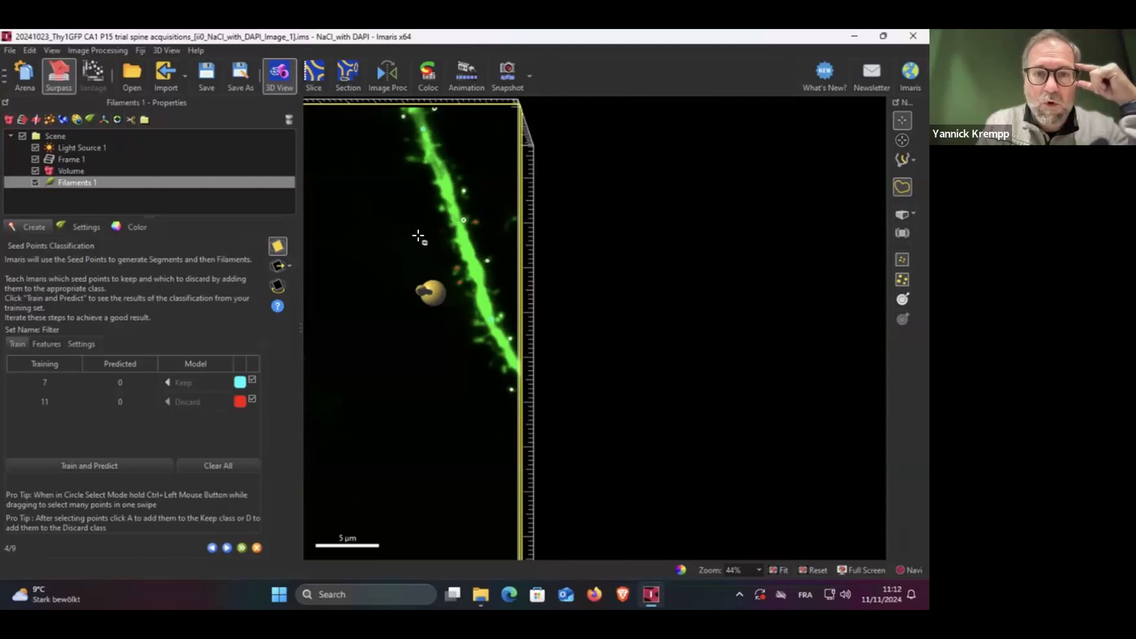
pyautogui.moveTo(440, 301); pyautogui.dragTo(418, 294)
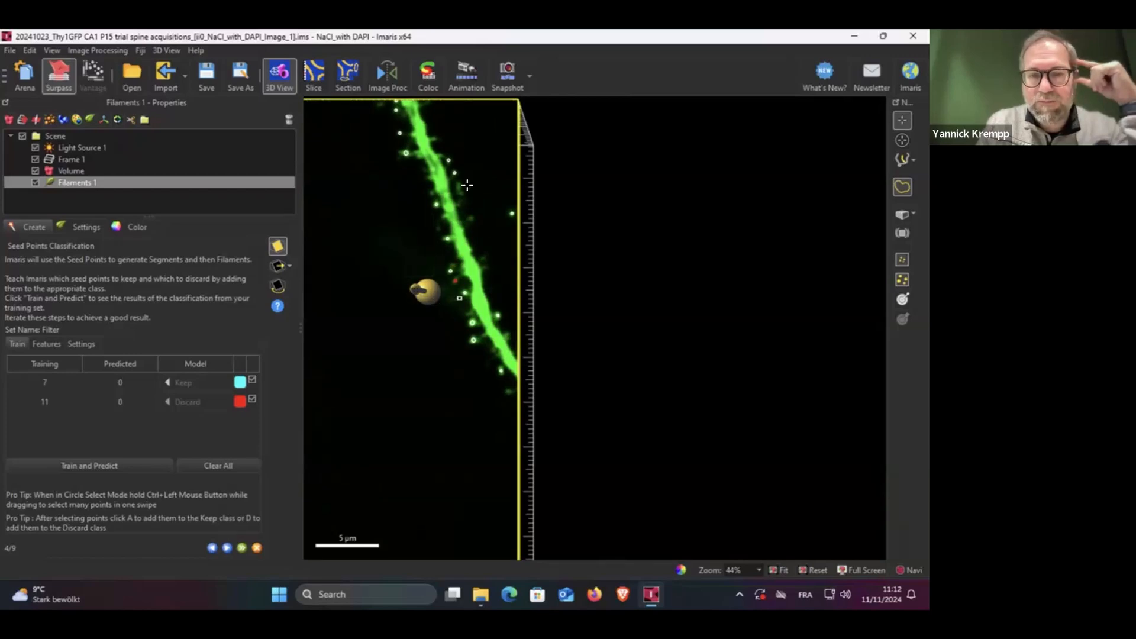
pyautogui.scroll(3, 414, 181)
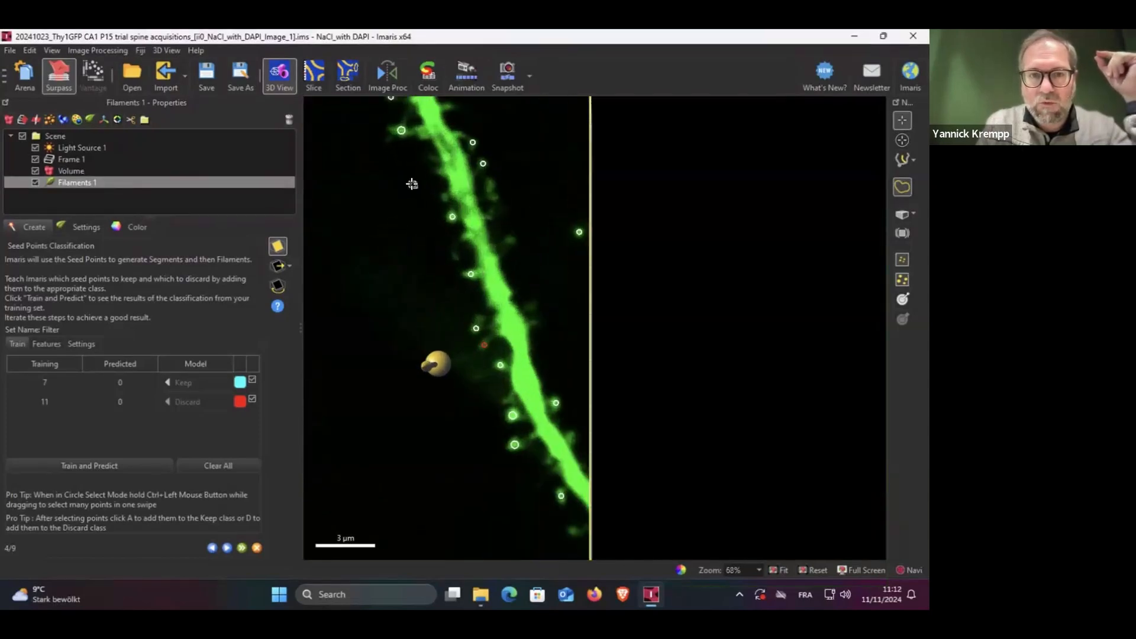
pyautogui.scroll(-1, 414, 183)
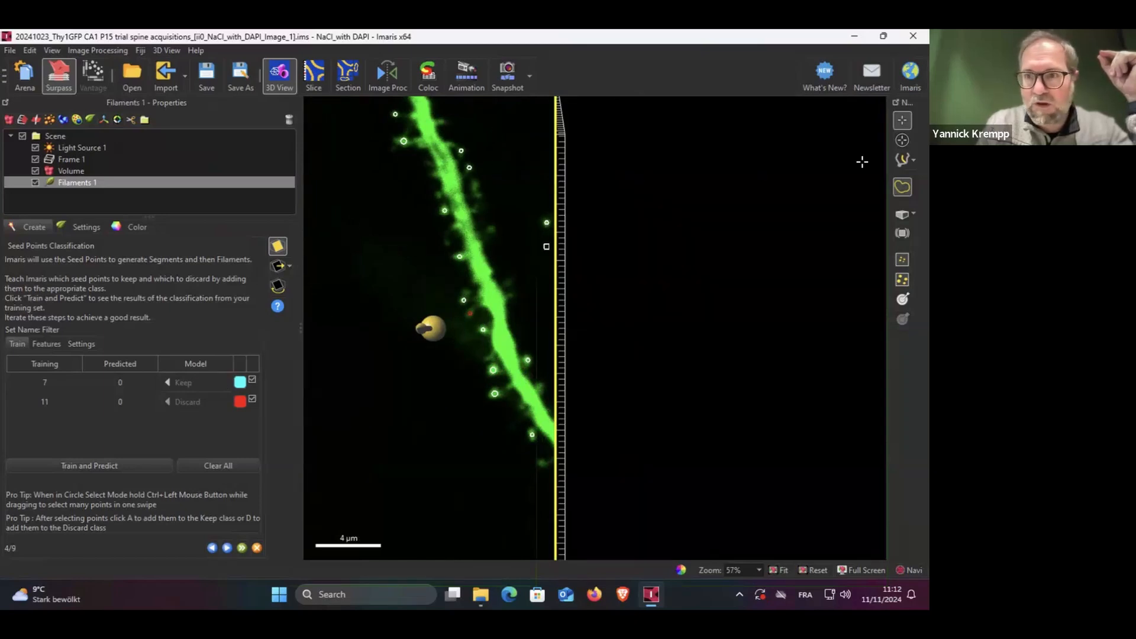
pyautogui.click(903, 143)
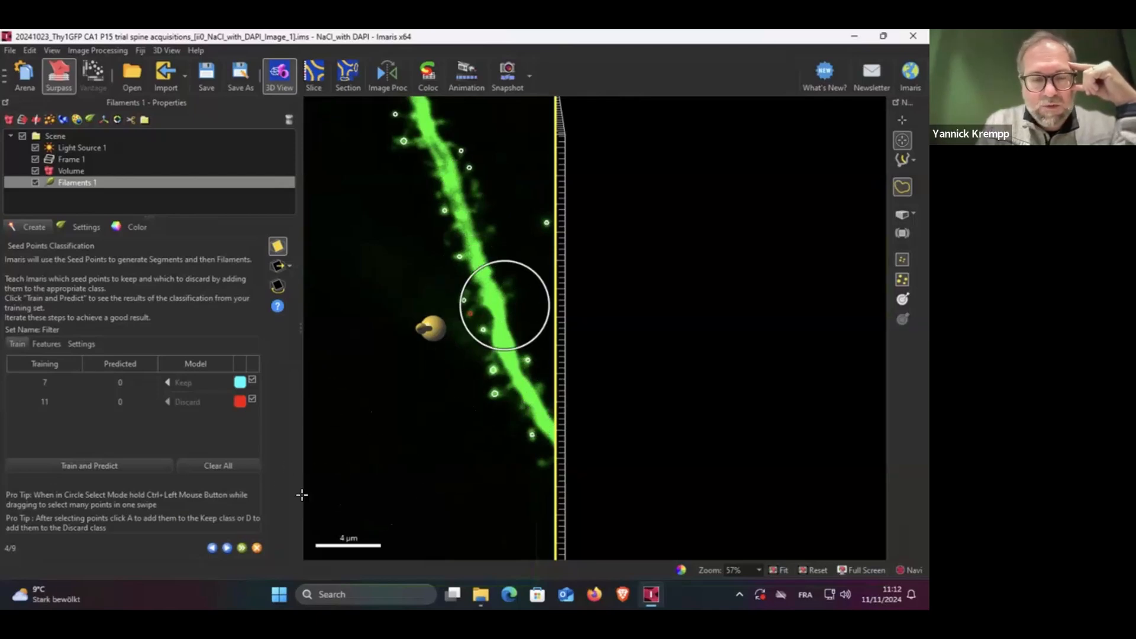
# Go back to Filter Seed Points for Segments, try other smooth strengths, and lower the Seed Points Threshold to 2.07
pyautogui.click(213, 547)
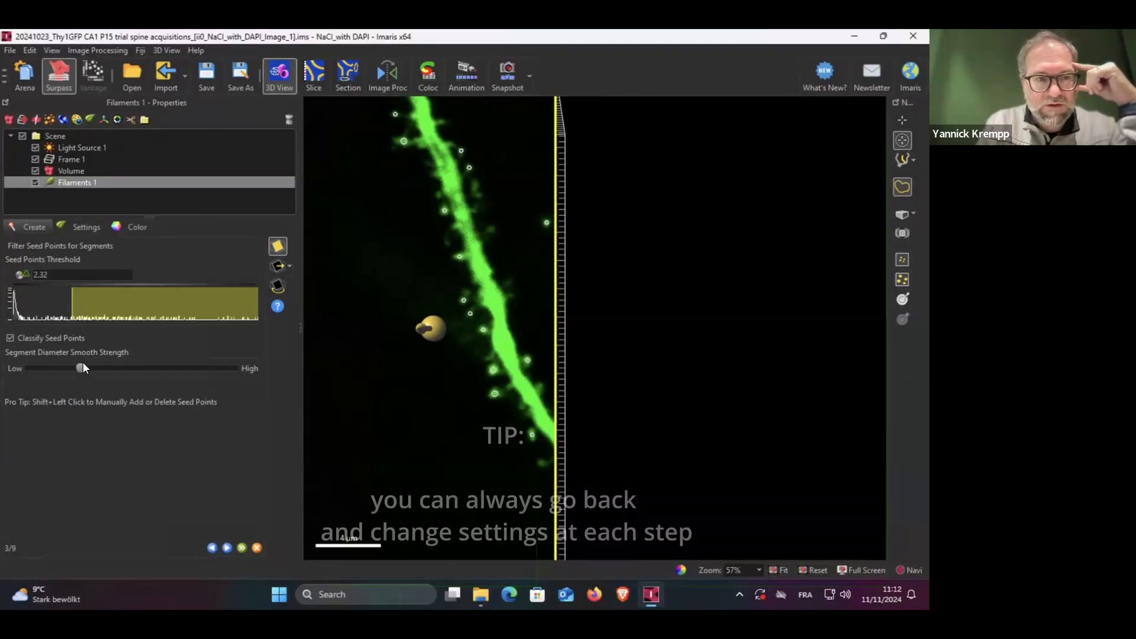
pyautogui.moveTo(81, 368); pyautogui.dragTo(131, 368)
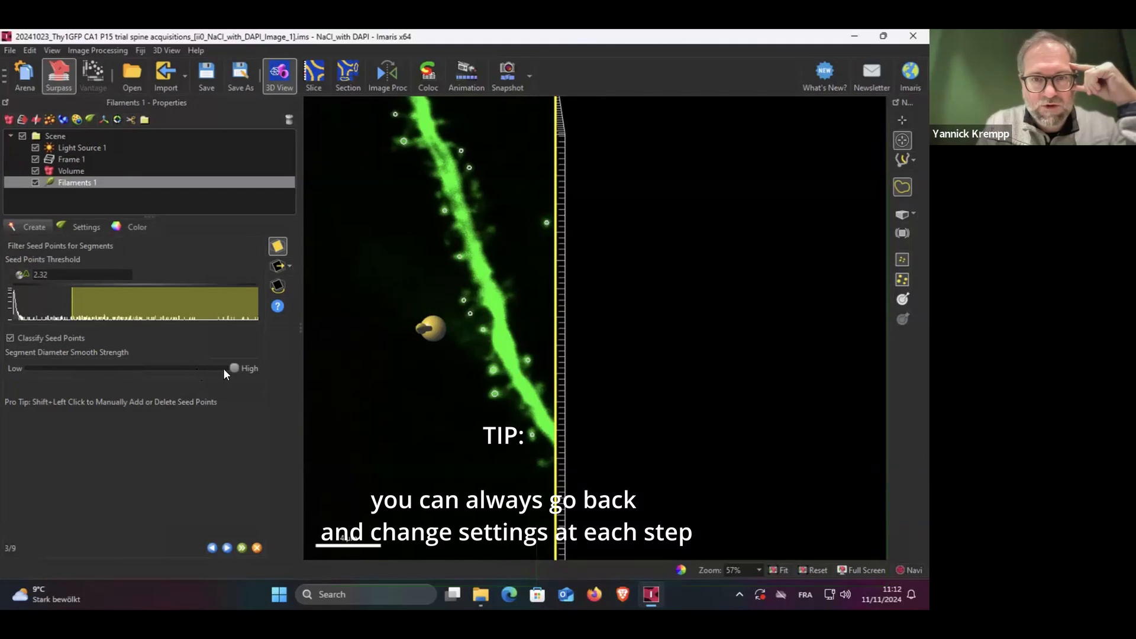
pyautogui.click(137, 368)
pyautogui.click(63, 370)
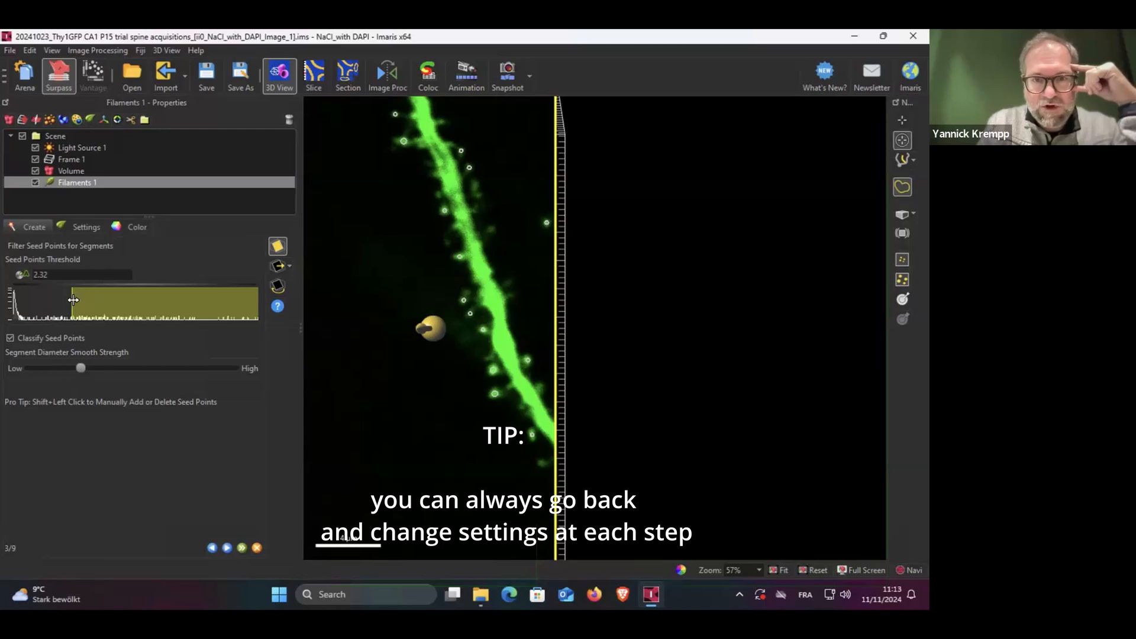
pyautogui.moveTo(73, 300)
pyautogui.mouseDown()
pyautogui.moveTo(22, 301)
pyautogui.moveTo(56, 306)
pyautogui.mouseUp()
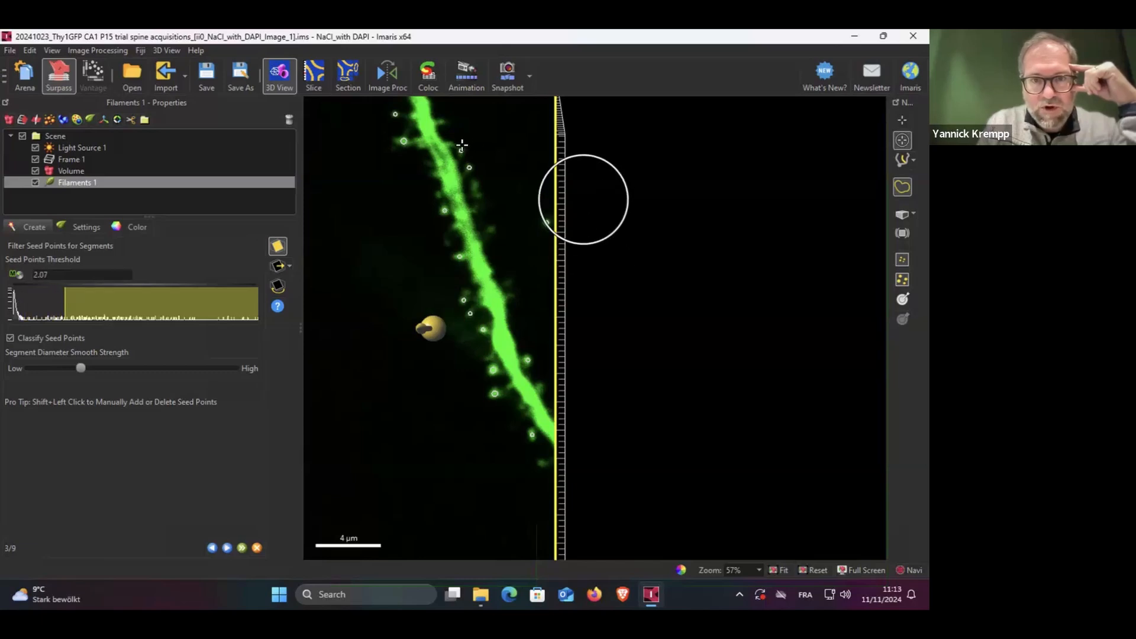
# Go back to Seed Points for Segments and set the Largest Diameter to 1.06 µm to match the dendrite shaft's width
pyautogui.click(213, 548)
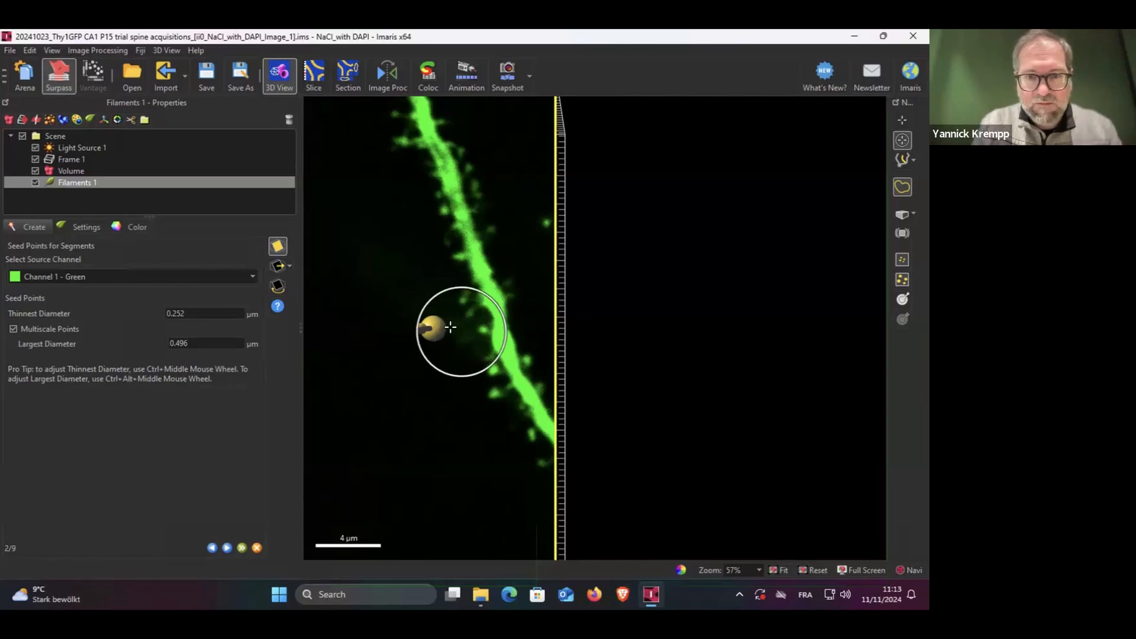
pyautogui.click(198, 313)
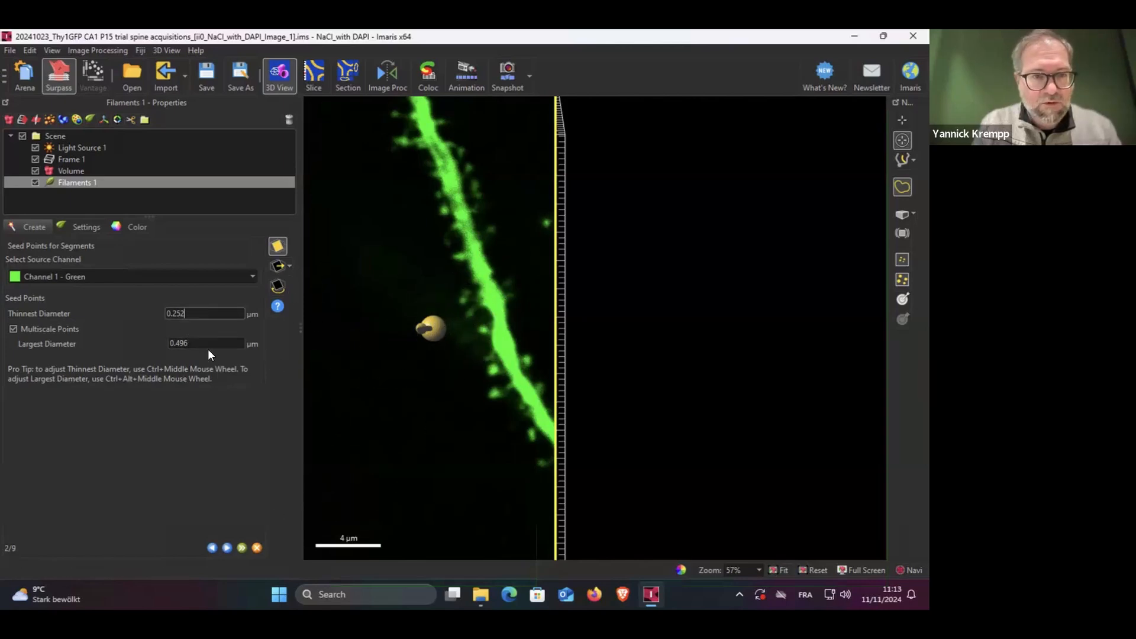
pyautogui.click(901, 118)
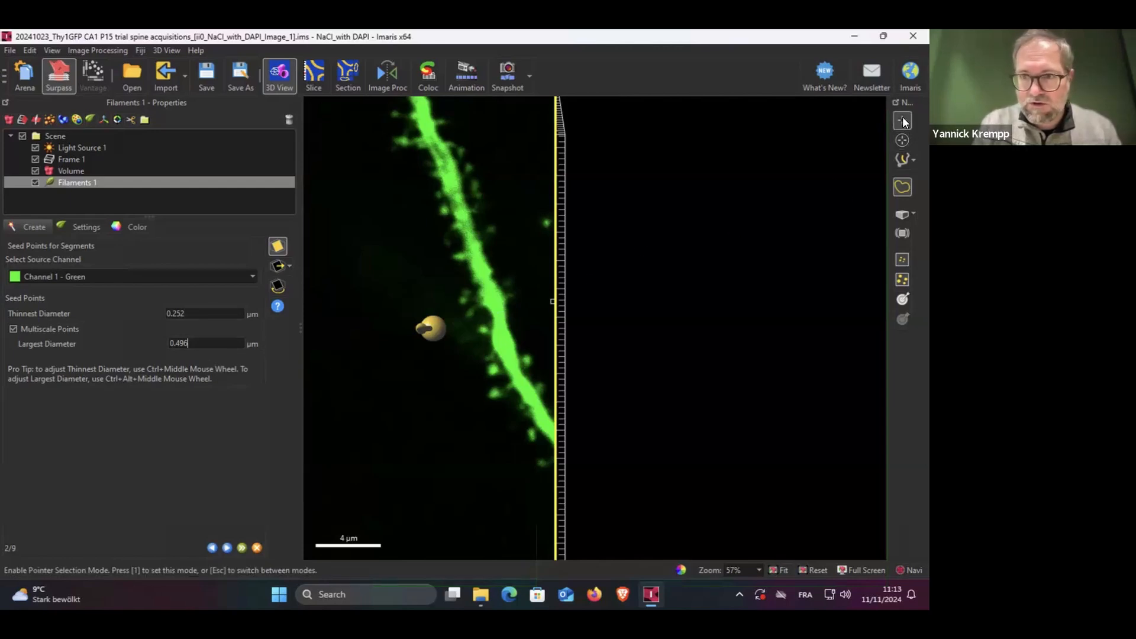
pyautogui.scroll(4, 499, 331)
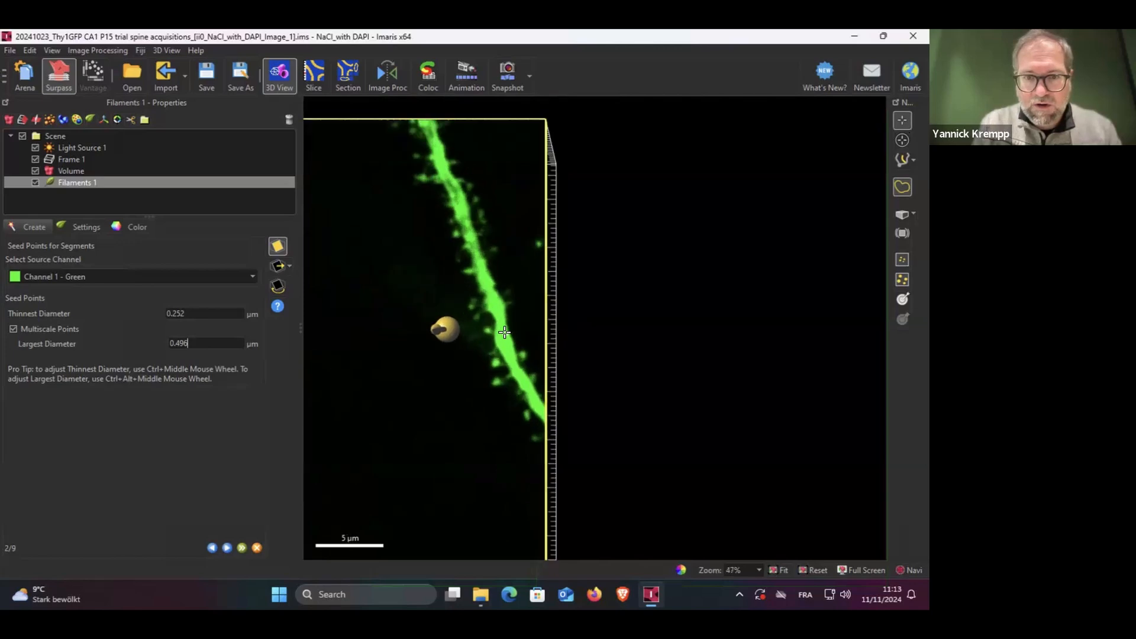
pyautogui.scroll(1, 500, 332)
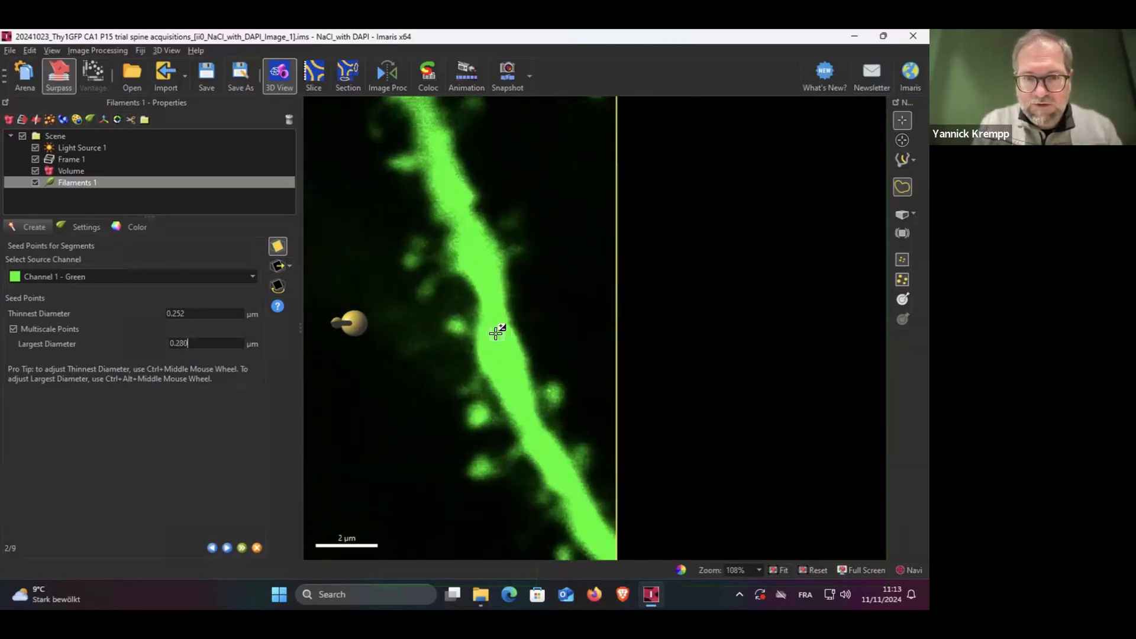
pyautogui.keyDown('ctrl'); pyautogui.keyDown('alt'); pyautogui.scroll(5, 496, 333); pyautogui.keyUp('alt'); pyautogui.keyUp('ctrl')
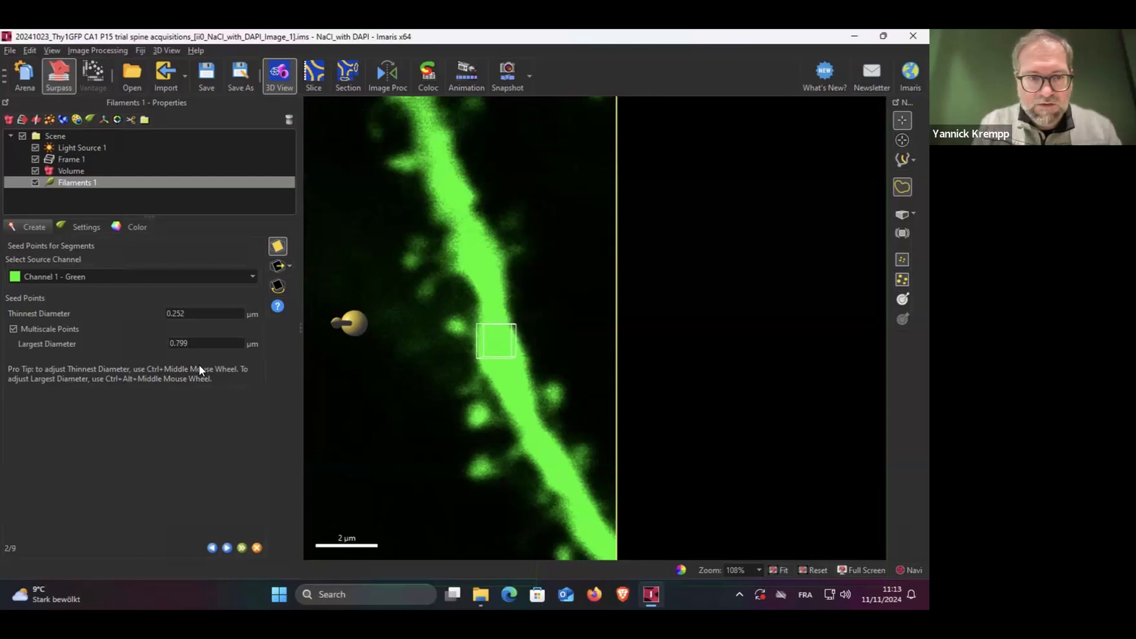
pyautogui.keyDown('ctrl'); pyautogui.keyDown('alt'); pyautogui.scroll(3, 510, 358); pyautogui.keyUp('alt'); pyautogui.keyUp('ctrl')
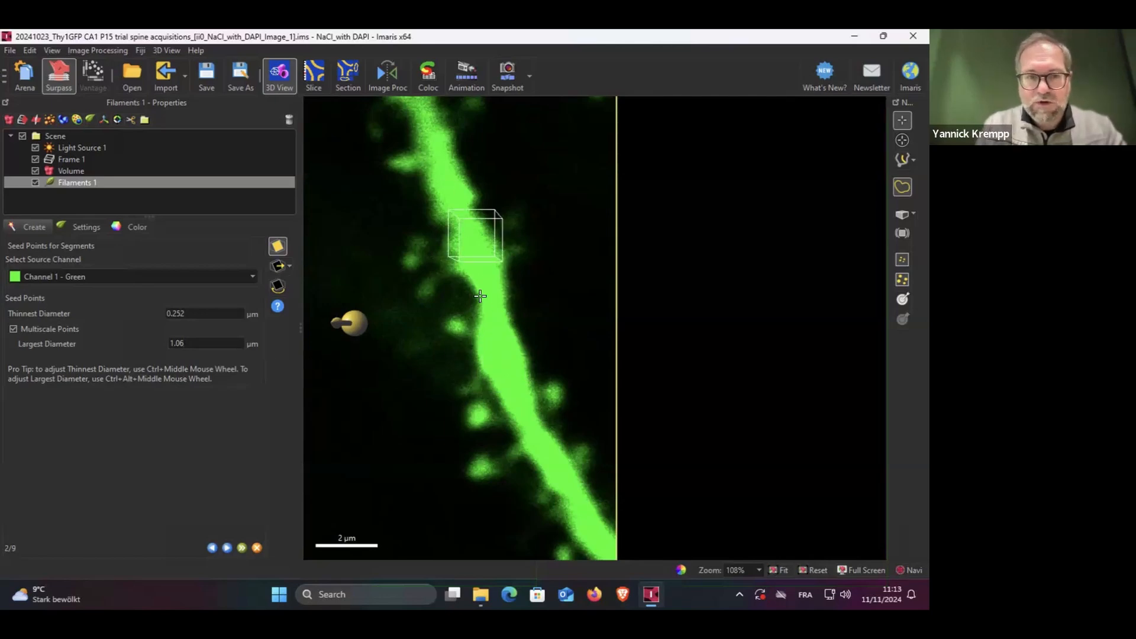
# Continue to Filter Seed Points for Segments and reset the Seed Points Threshold to its automatic value
pyautogui.click(227, 548)
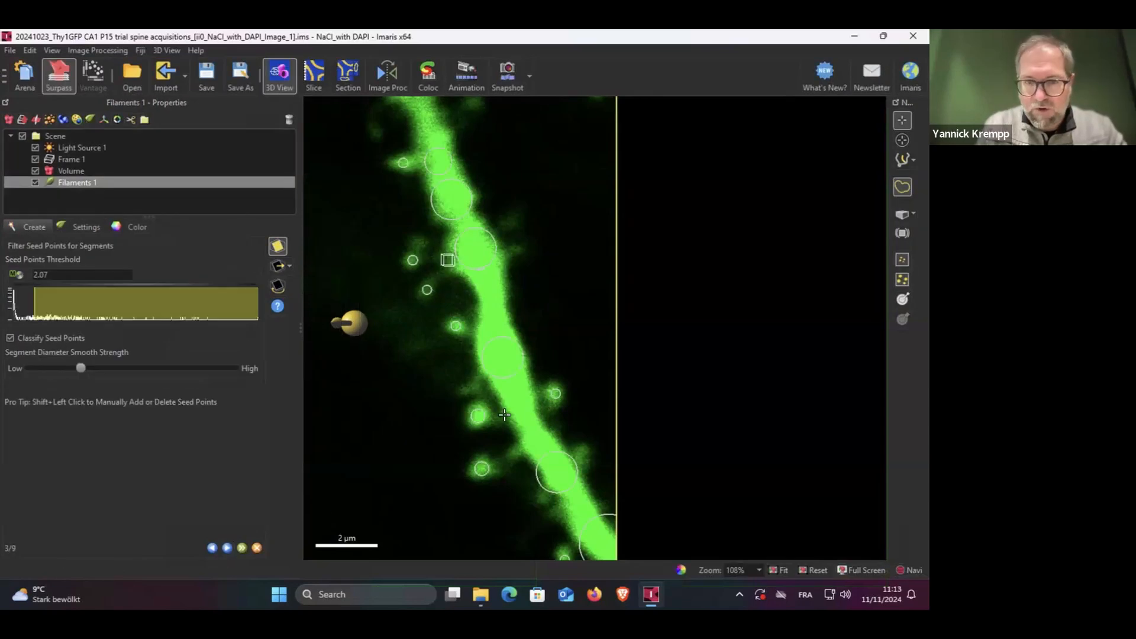
pyautogui.click(17, 268)
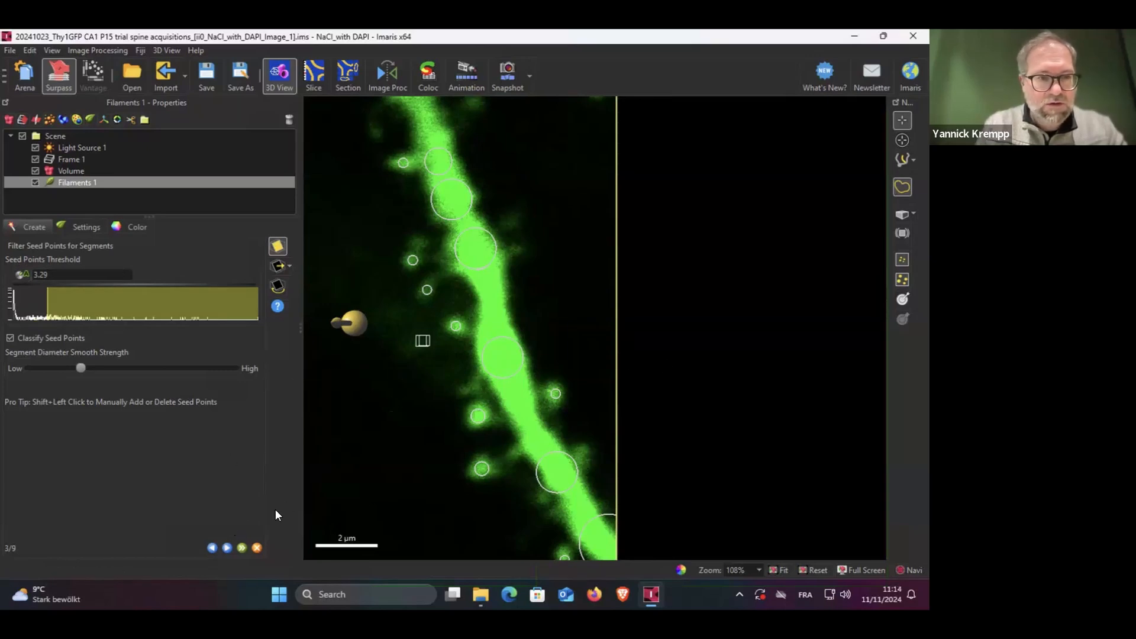
# Continue to Seed Points Classification and, with circle selection, add four spine seed points beside the bright dendrite's shaft to the Discard class
pyautogui.click(227, 548)
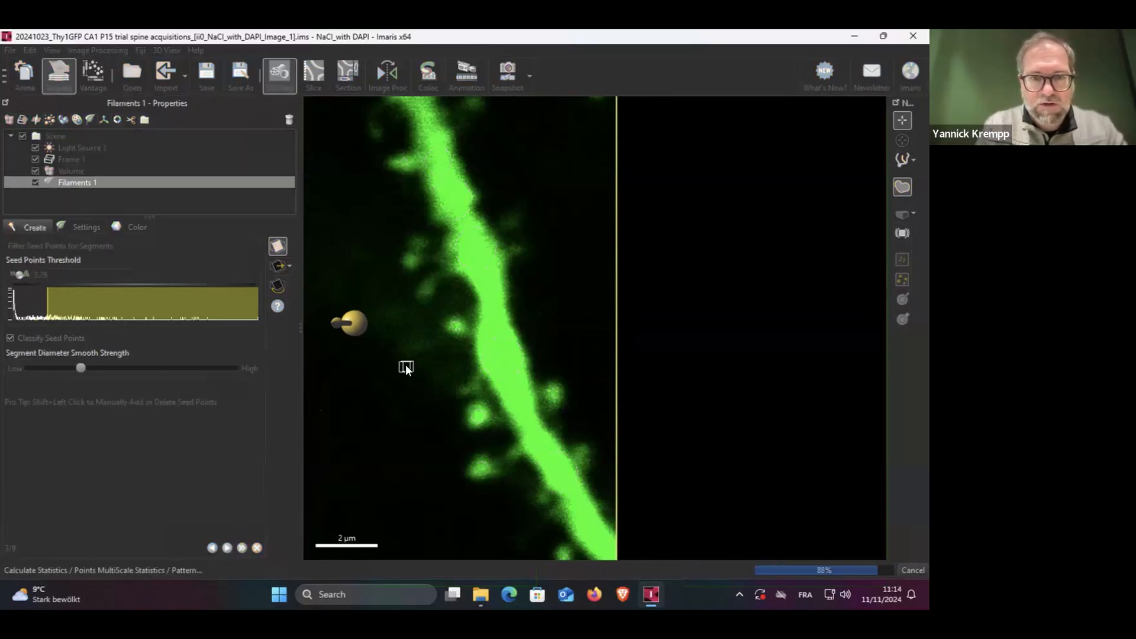
pyautogui.scroll(2, 409, 338)
pyautogui.scroll(-6, 408, 334)
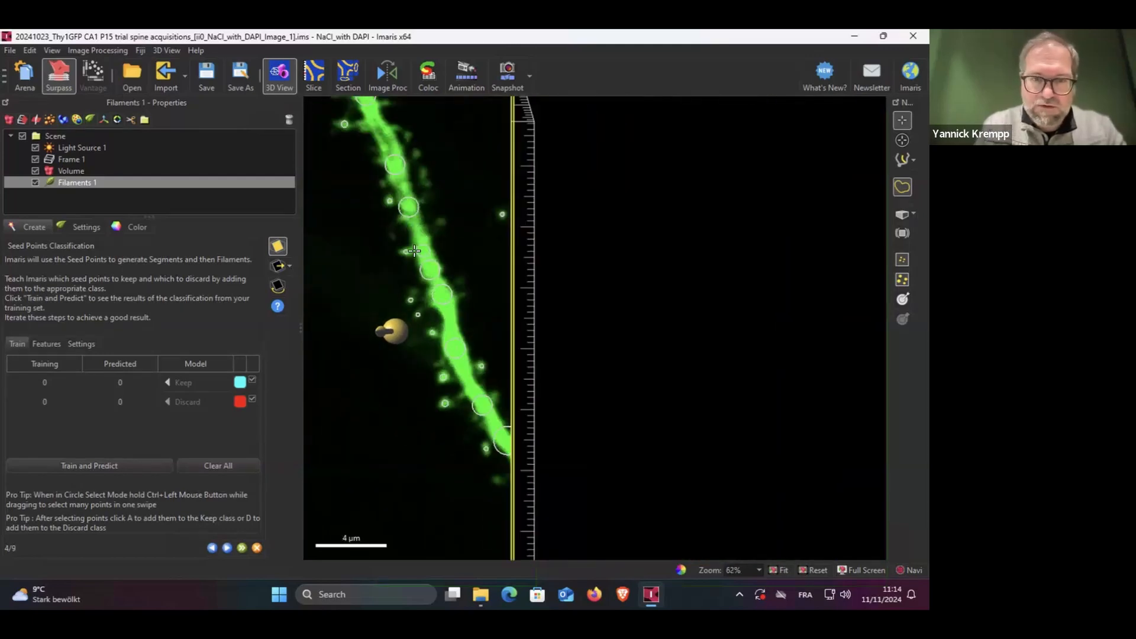
pyautogui.scroll(2, 414, 251)
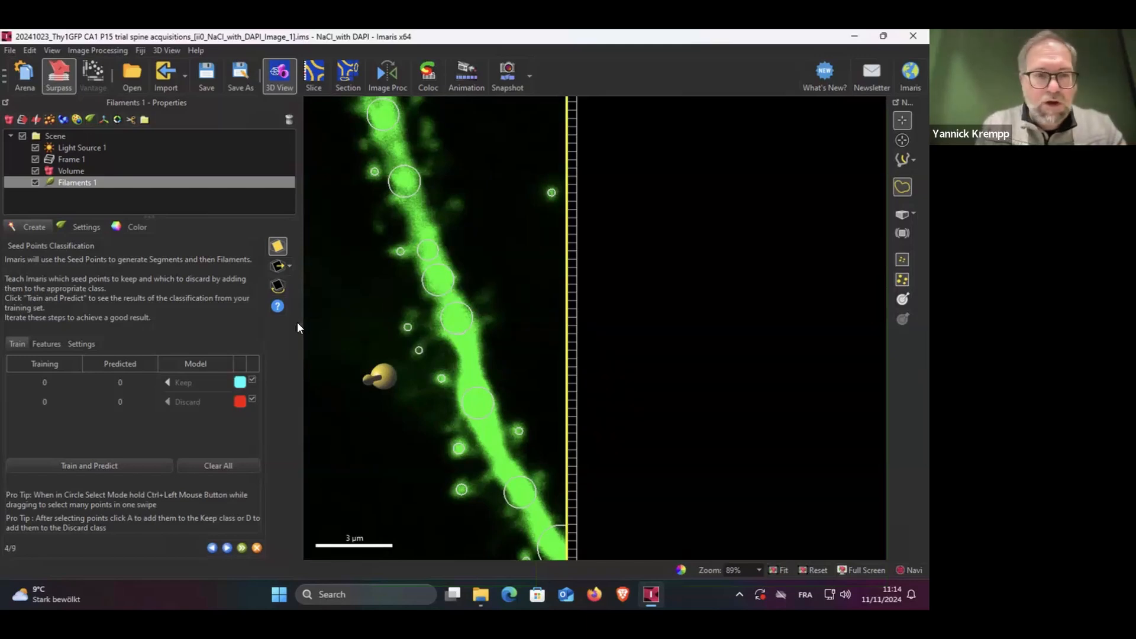
pyautogui.click(901, 140)
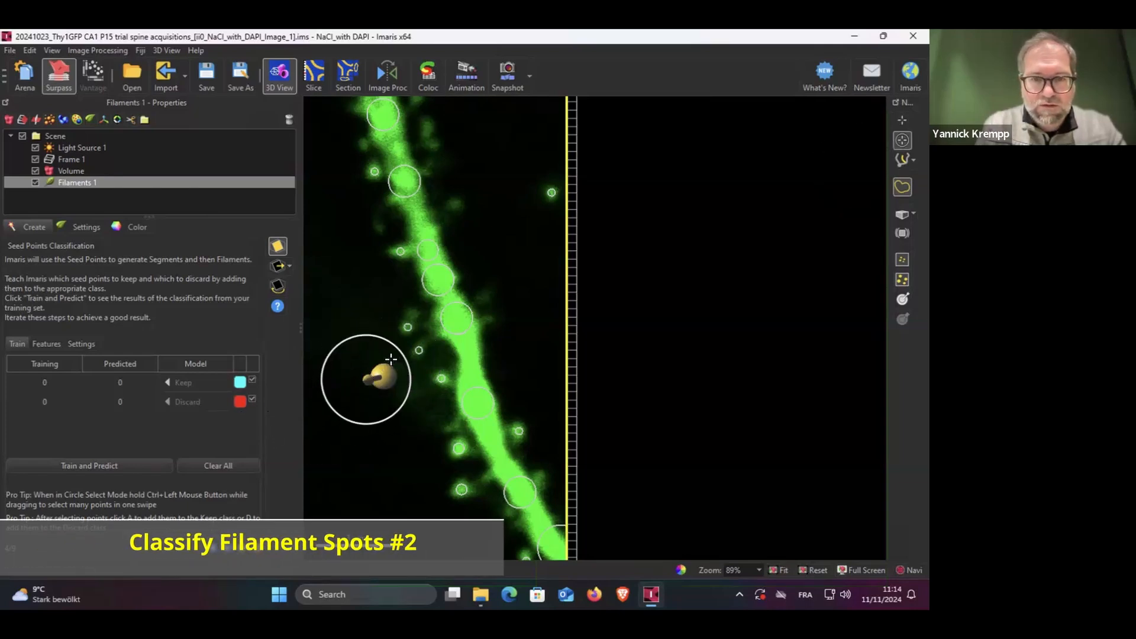
pyautogui.click(393, 361)
pyautogui.click(213, 400)
pyautogui.click(427, 470)
pyautogui.click(210, 402)
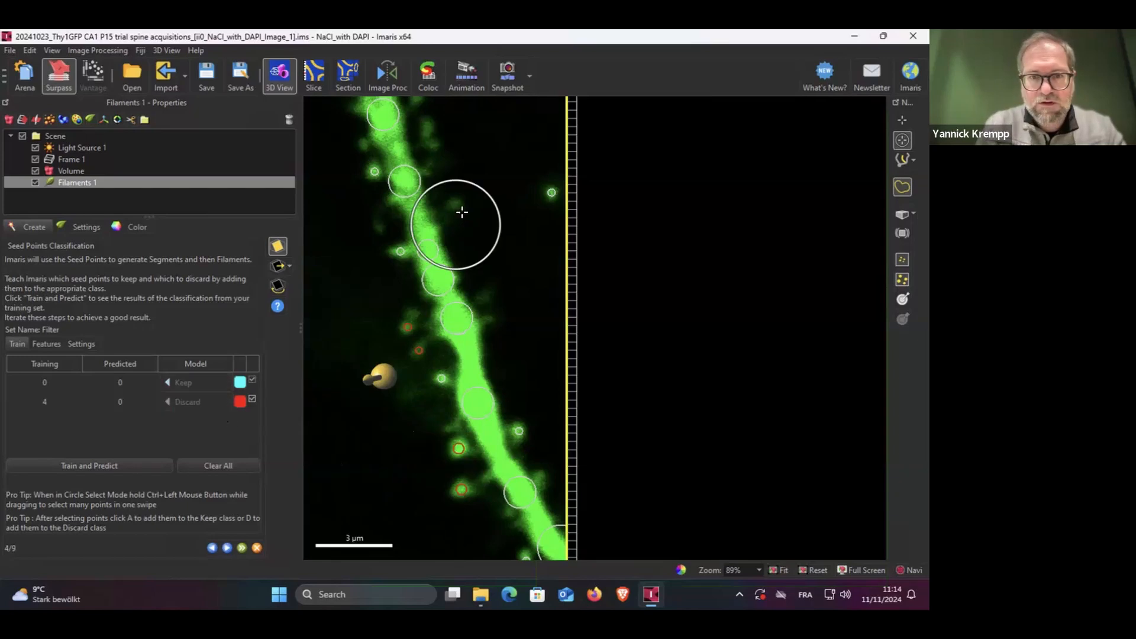
# Add further off-shaft seed points to the Discard class, including those on spines along the fainter second dendrite
pyautogui.scroll(-5, 459, 208)
pyautogui.scroll(3, 408, 308)
pyautogui.click(397, 300)
pyautogui.moveTo(424, 322); pyautogui.dragTo(675, 208, button='right')
pyautogui.click(194, 403)
pyautogui.scroll(-5, 471, 373)
pyautogui.scroll(7, 501, 355)
pyautogui.click(547, 353)
pyautogui.click(196, 402)
pyautogui.click(581, 435)
pyautogui.click(196, 401)
pyautogui.click(459, 231)
pyautogui.click(196, 402)
pyautogui.click(718, 452)
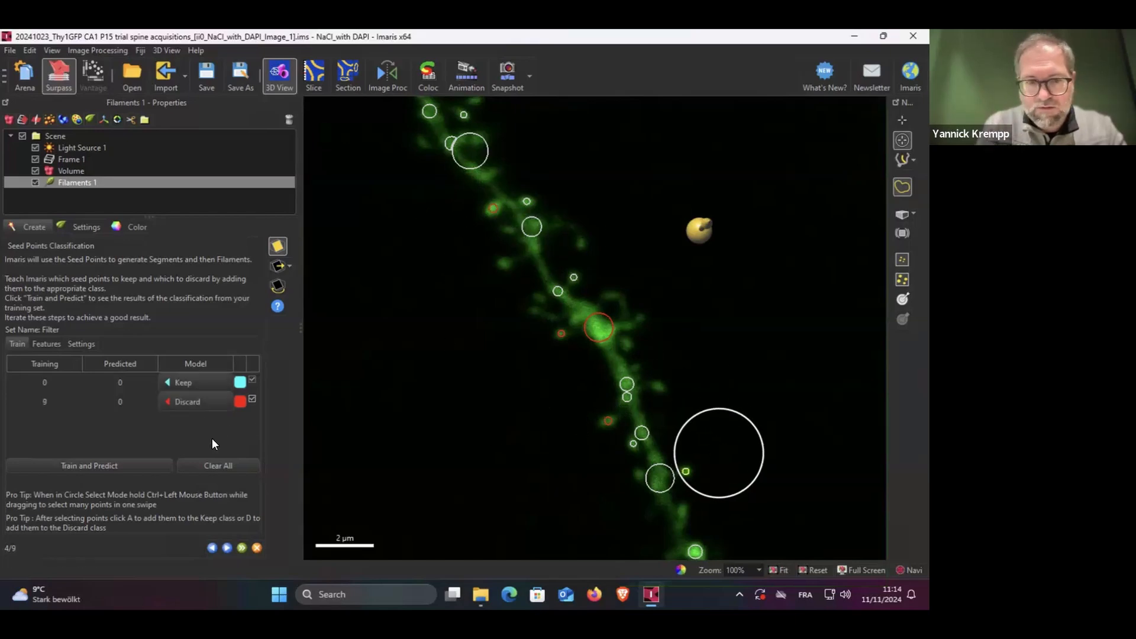
pyautogui.click(196, 402)
# Switch to single-point selection and add four shaft seed points on the second dendrite to Keep, including the large one marked Discard
pyautogui.click(902, 120)
pyautogui.click(537, 237)
pyautogui.click(196, 383)
pyautogui.click(630, 387)
pyautogui.click(196, 384)
pyautogui.click(600, 331)
pyautogui.click(198, 384)
pyautogui.click(662, 483)
pyautogui.click(185, 383)
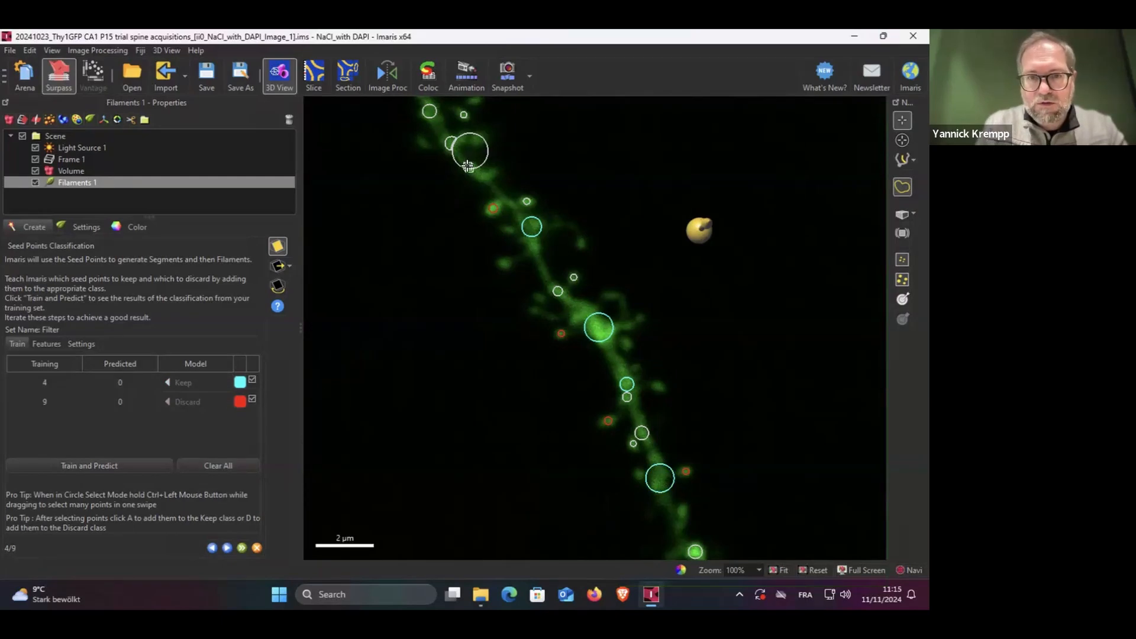
# Add more shaft seed points along the upper part of the second dendrite to the Keep class
pyautogui.click(221, 382)
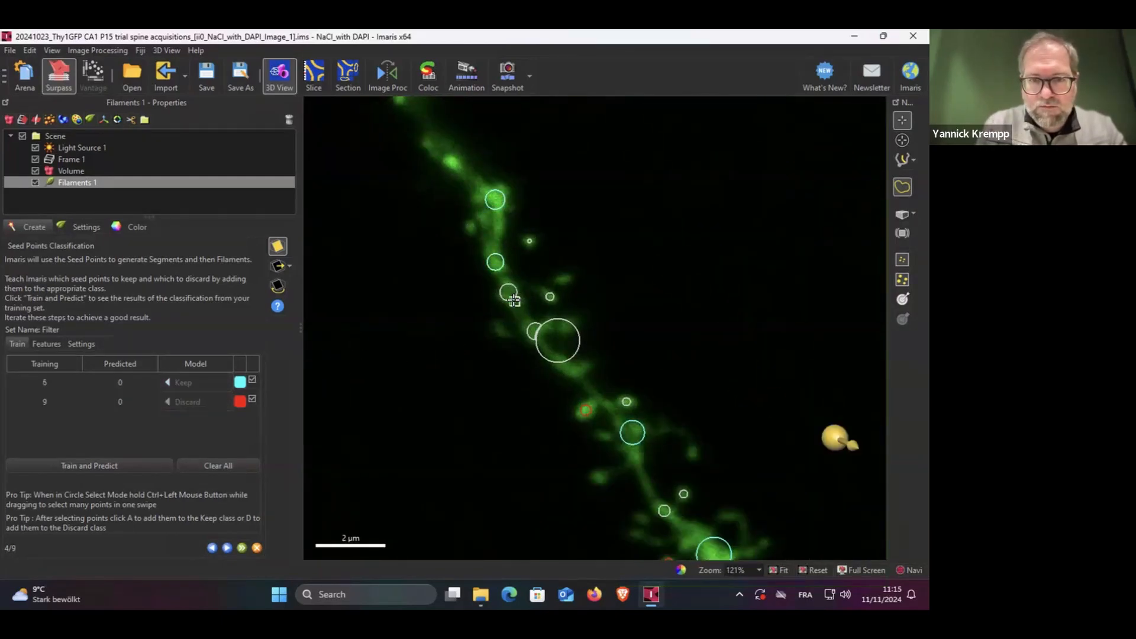
pyautogui.click(511, 299)
pyautogui.click(205, 382)
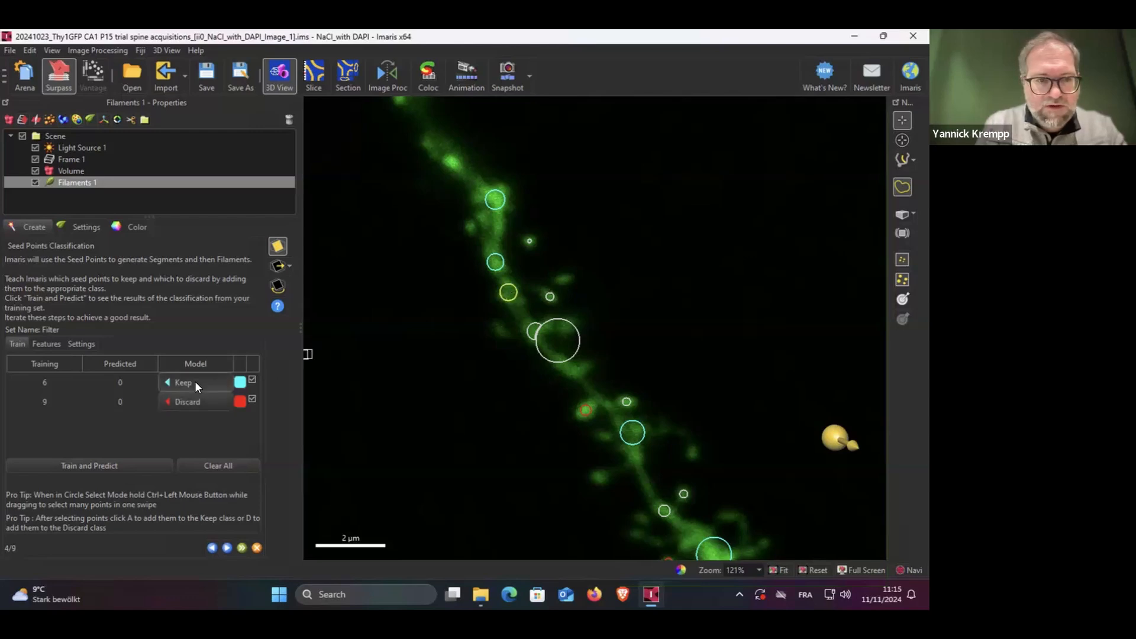
pyautogui.moveTo(427, 379); pyautogui.dragTo(489, 393)
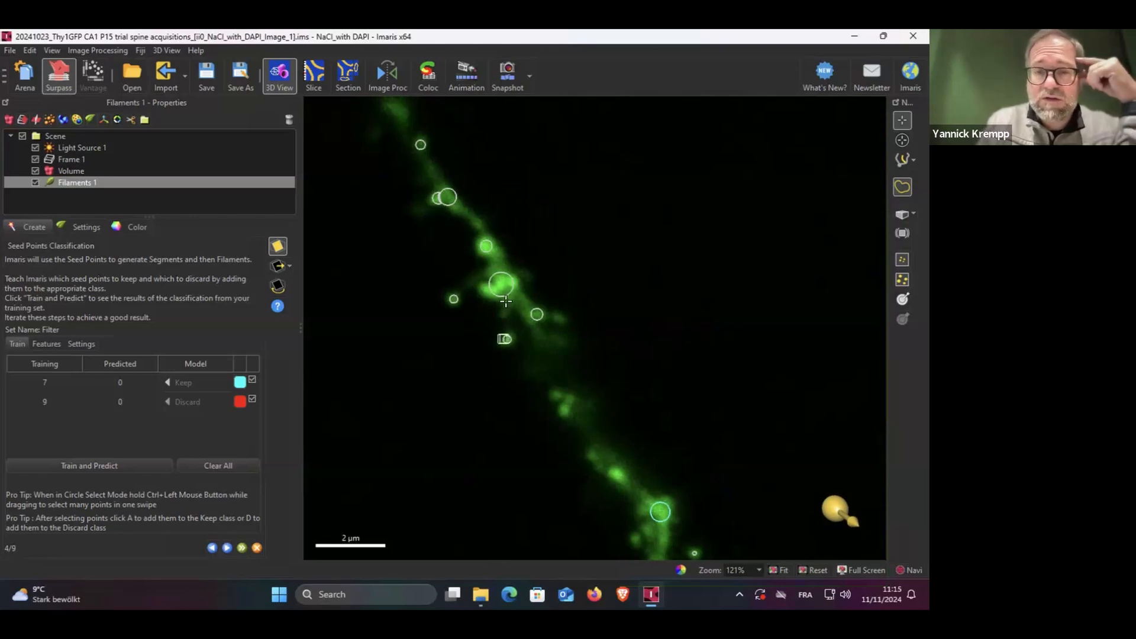
pyautogui.click(506, 294)
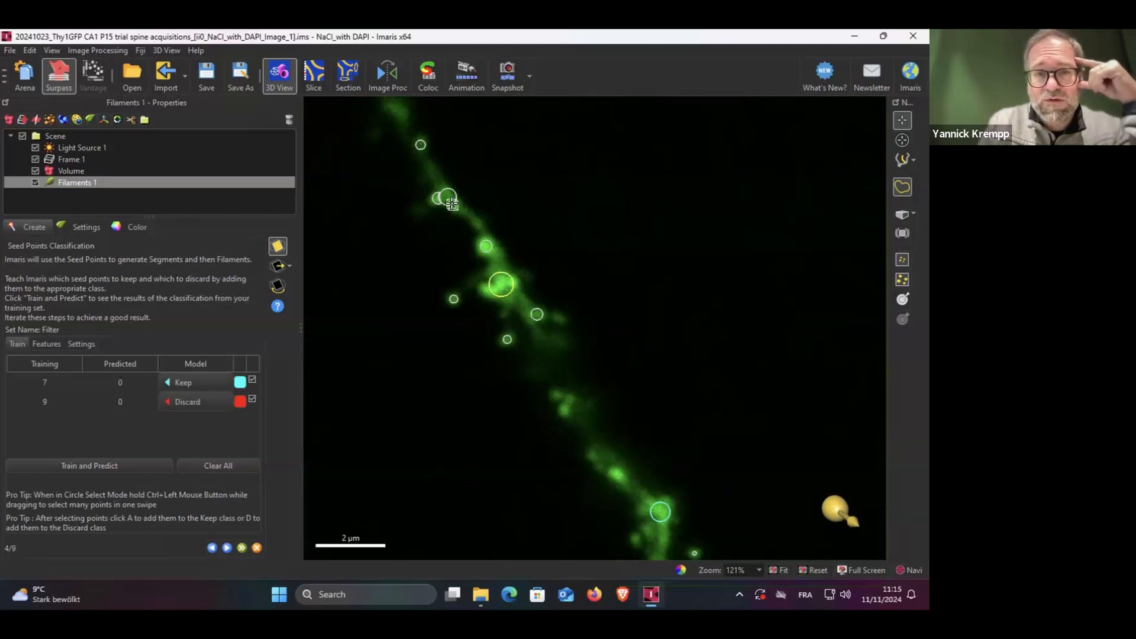
pyautogui.click(185, 383)
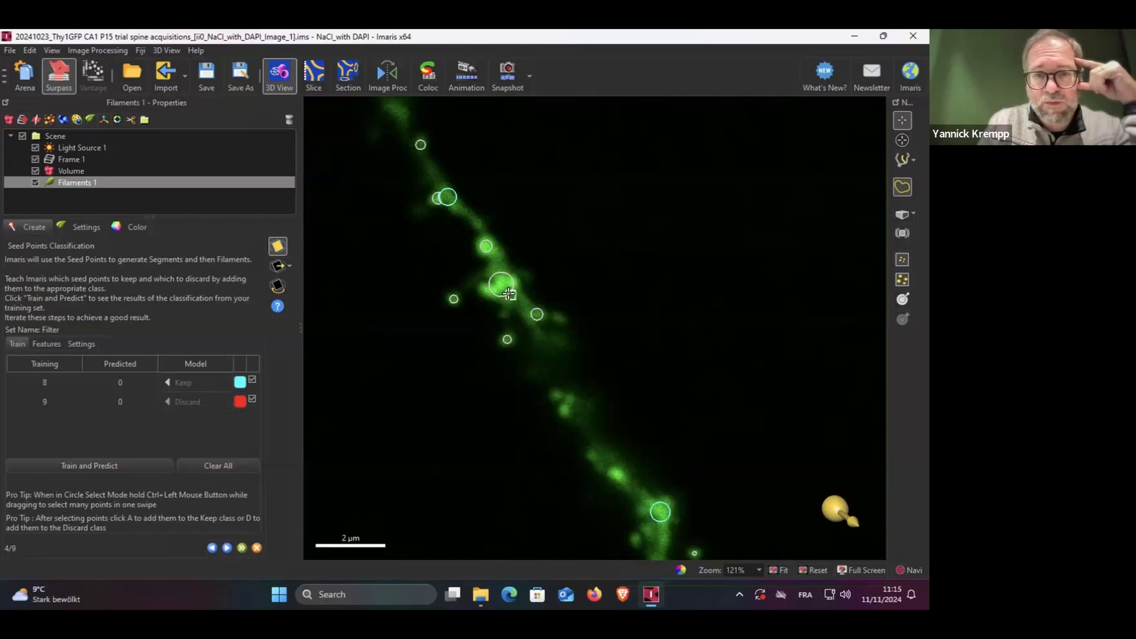
pyautogui.click(506, 293)
pyautogui.click(190, 383)
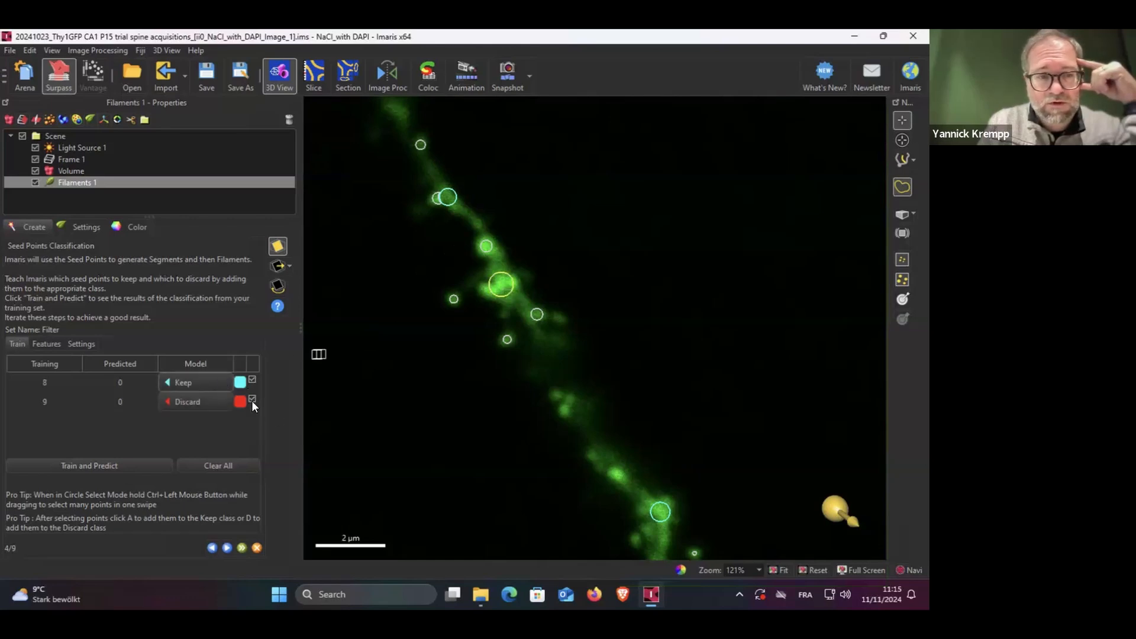
# Train the seed point classifier and predict the Keep and Discard classes for all seed points
pyautogui.scroll(4, 599, 361)
pyautogui.scroll(-7, 592, 355)
pyautogui.scroll(-1, 571, 450)
pyautogui.moveTo(540, 437); pyautogui.dragTo(363, 242, button='right')
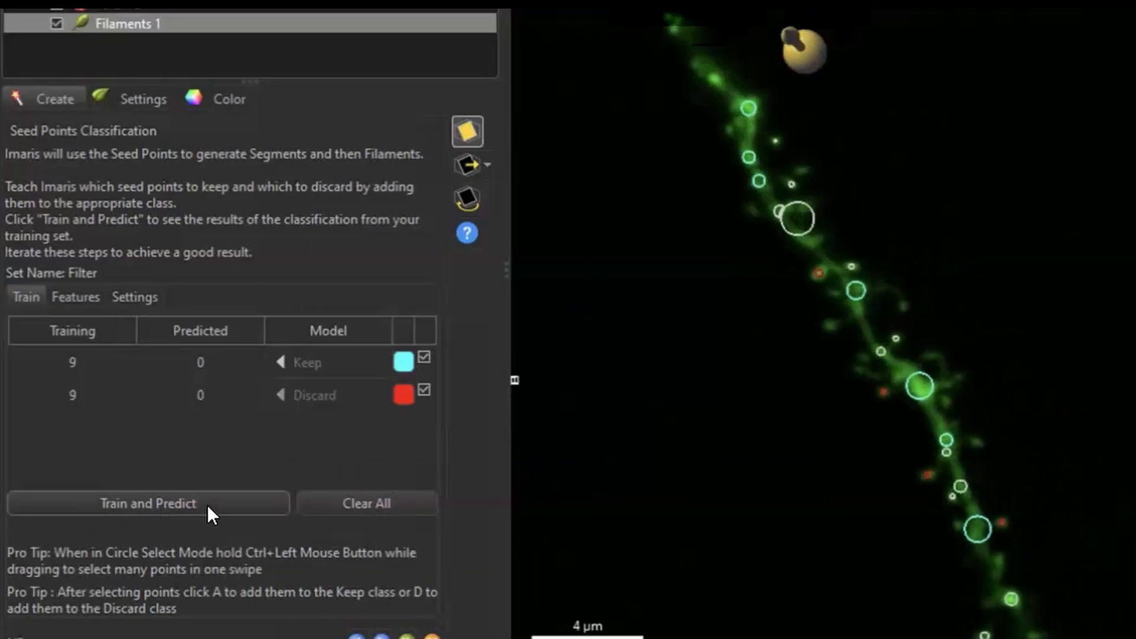
pyautogui.click(208, 508)
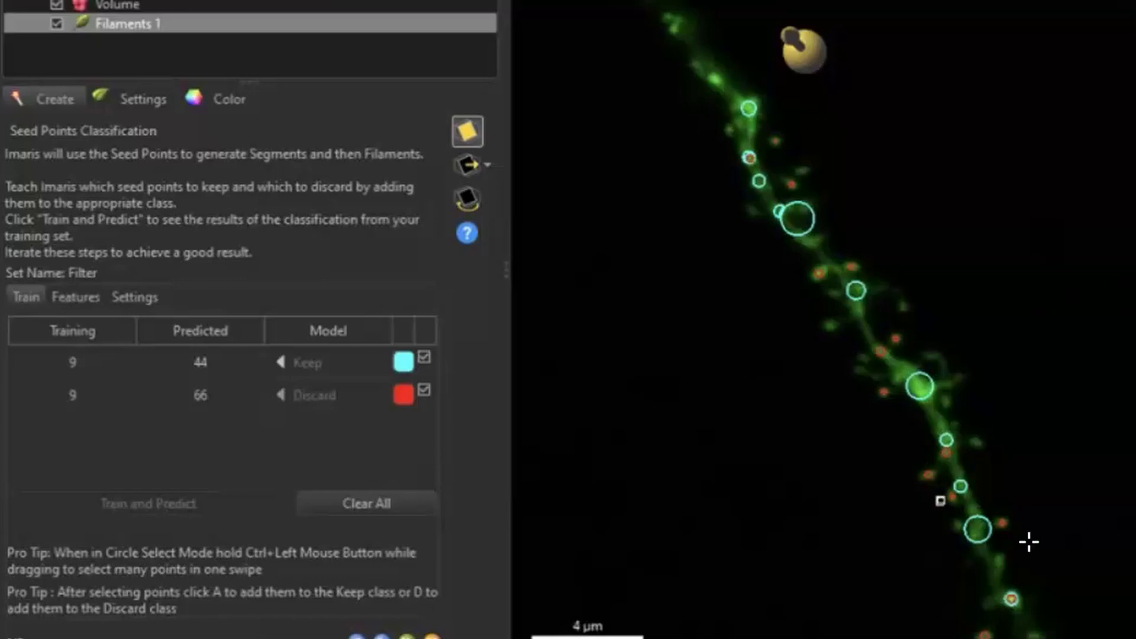
# Examine the predicted Keep and Discard seed points along both dendrites and at different depths of the volume
pyautogui.moveTo(850, 492); pyautogui.dragTo(781, 324, button='right')
pyautogui.scroll(-2, 786, 325)
pyautogui.scroll(4, 784, 331)
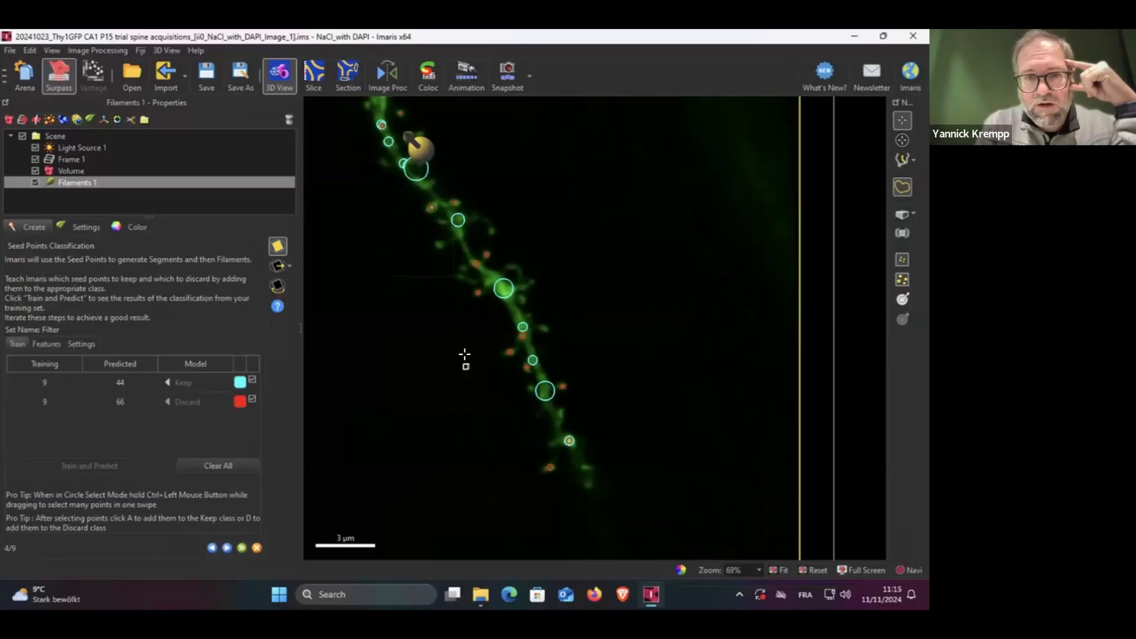
pyautogui.moveTo(651, 103); pyautogui.dragTo(762, 331, button='right')
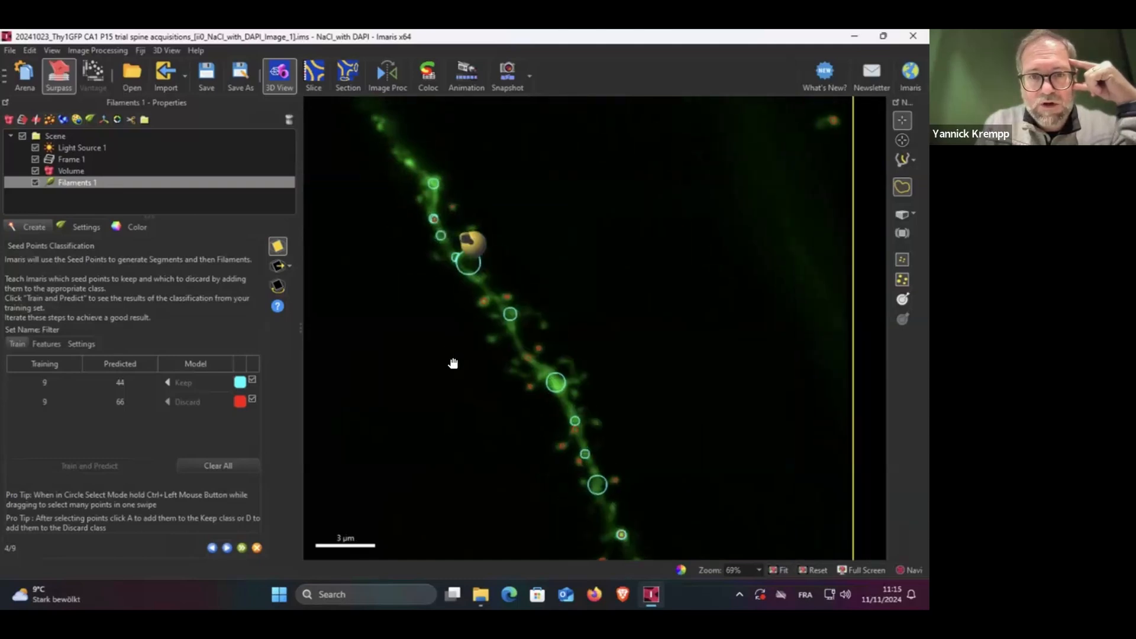
pyautogui.moveTo(453, 364); pyautogui.dragTo(459, 361, button='right')
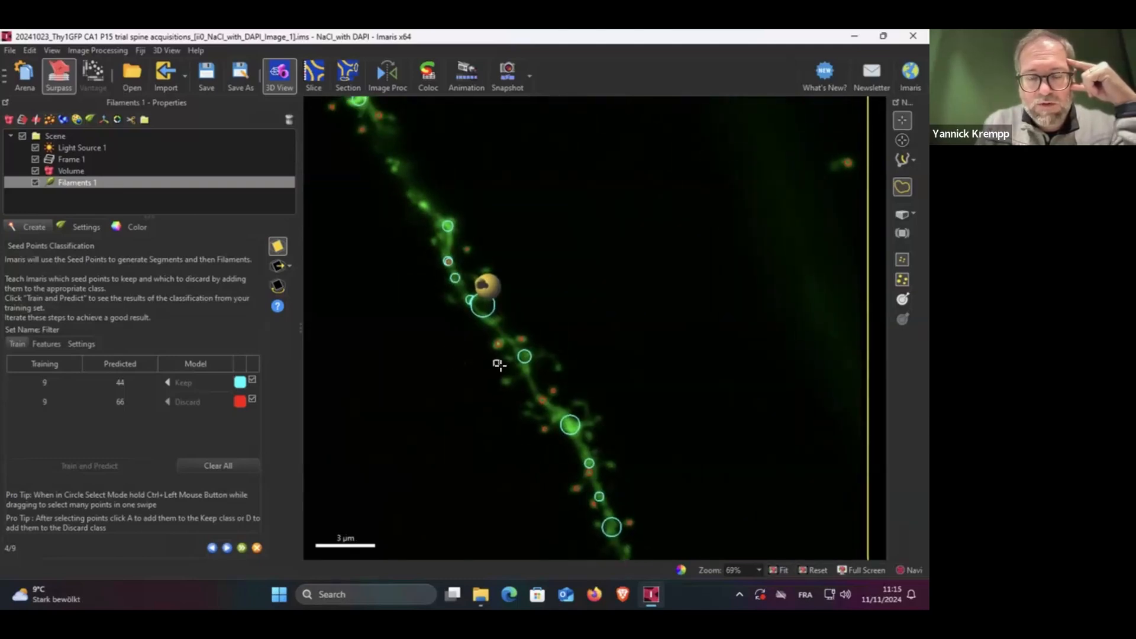
pyautogui.moveTo(591, 363); pyautogui.dragTo(507, 375, button='right')
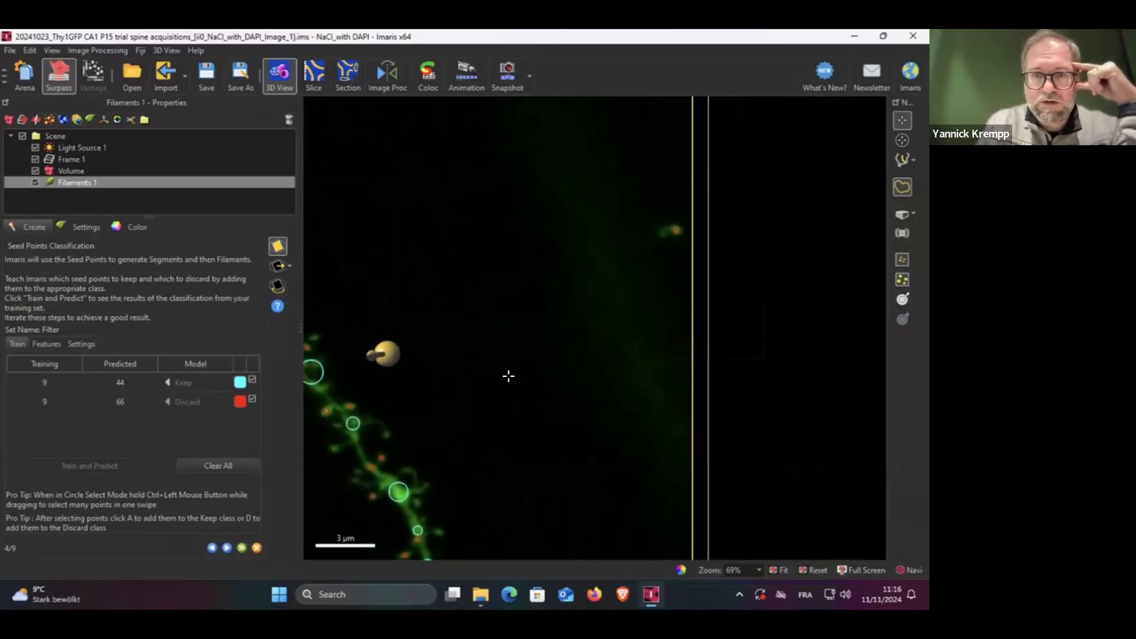
pyautogui.moveTo(387, 355); pyautogui.dragTo(322, 362)
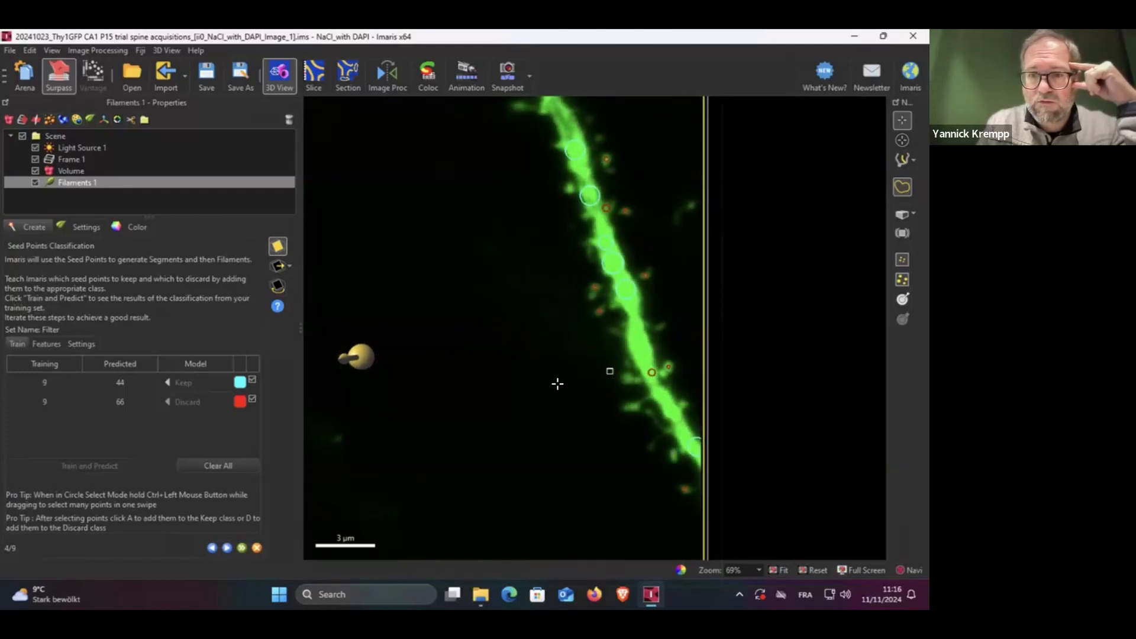
pyautogui.moveTo(365, 362)
pyautogui.mouseDown()
pyautogui.moveTo(340, 362)
pyautogui.moveTo(401, 358)
pyautogui.moveTo(336, 365)
pyautogui.moveTo(371, 360)
pyautogui.mouseUp()
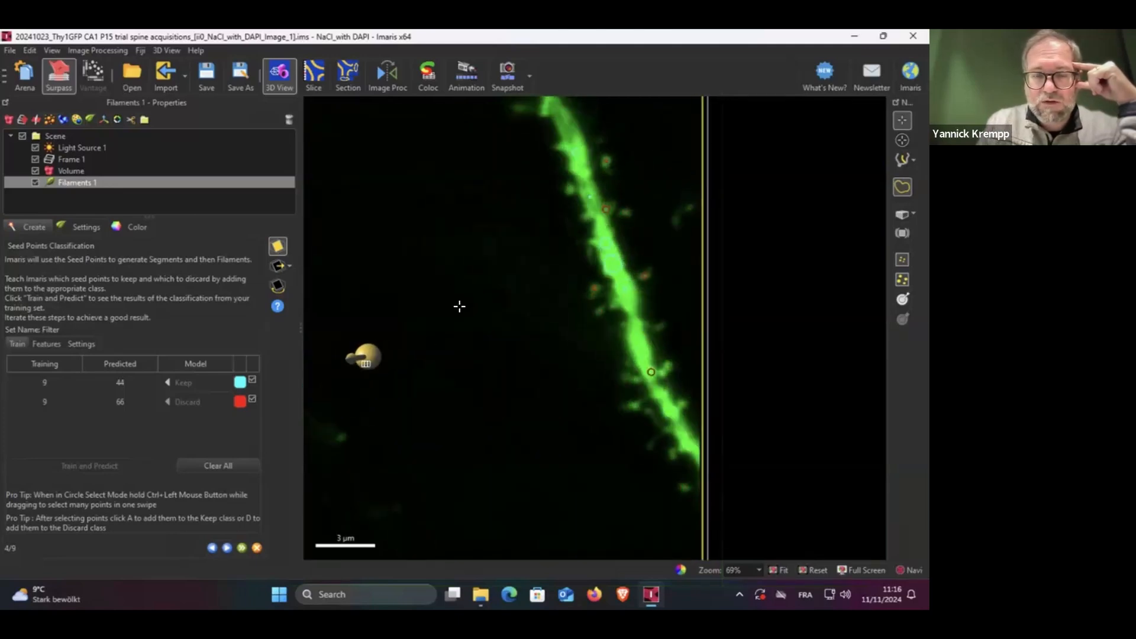
pyautogui.scroll(3, 414, 302)
pyautogui.scroll(-6, 414, 303)
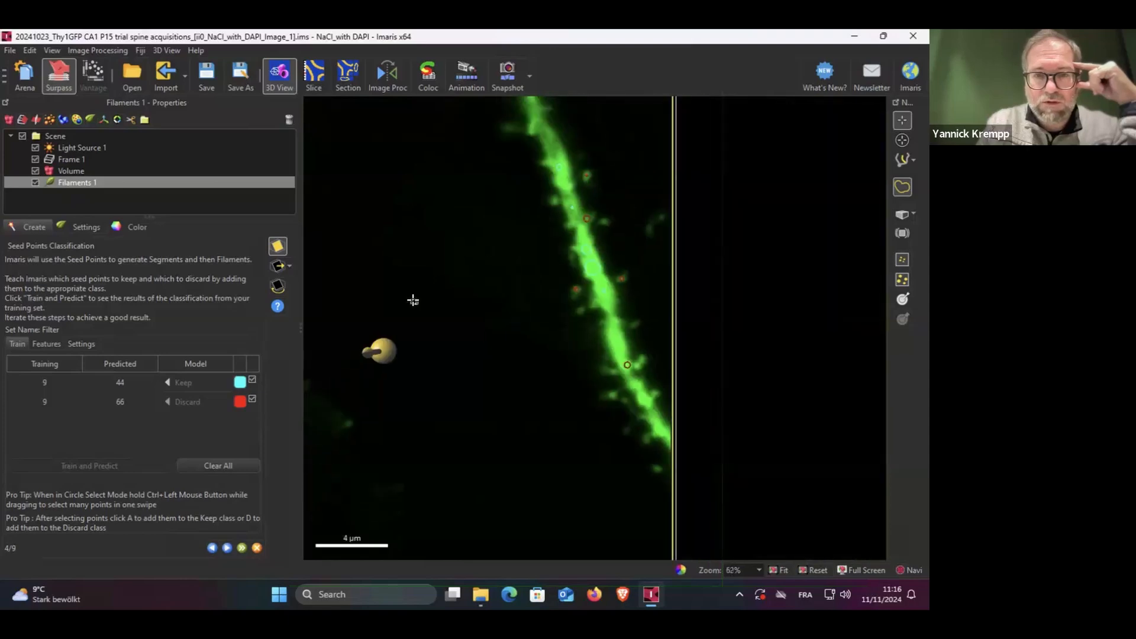
pyautogui.moveTo(388, 389); pyautogui.dragTo(563, 361, button='right')
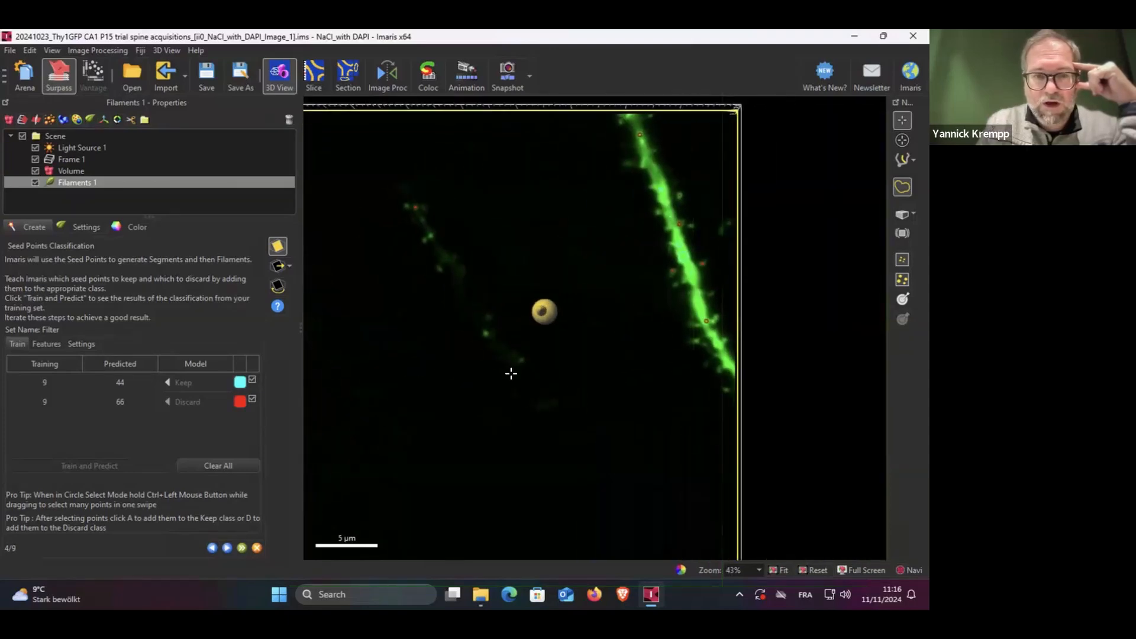
# Generate the segments for Segment Classification and turn off the slicer view to show them across the full volume
pyautogui.click(241, 547)
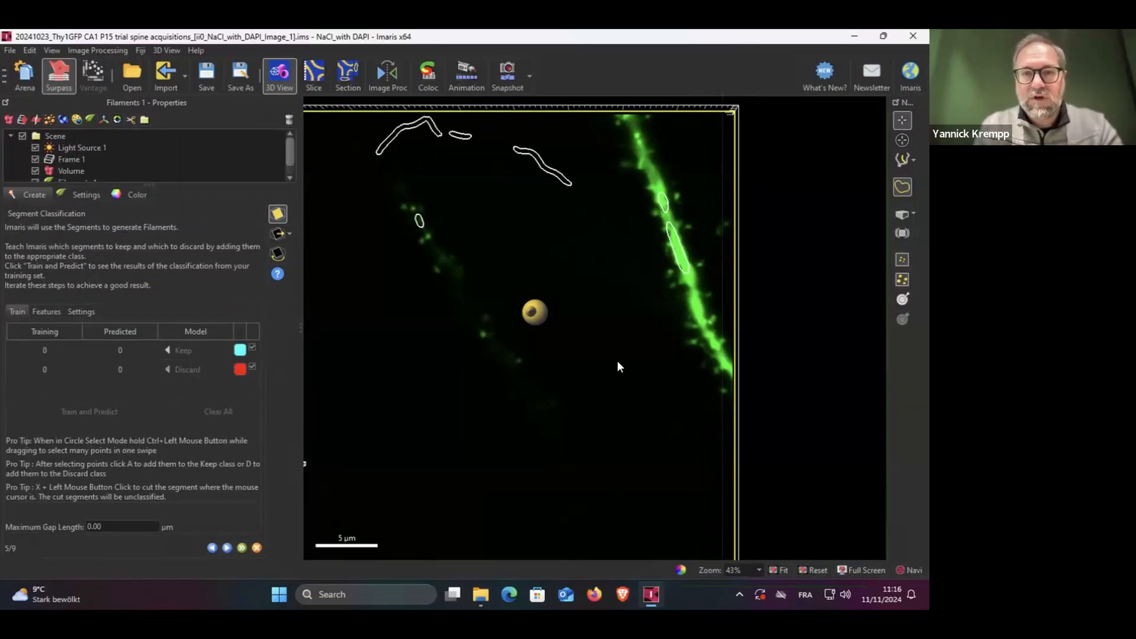
pyautogui.scroll(-3, 467, 278)
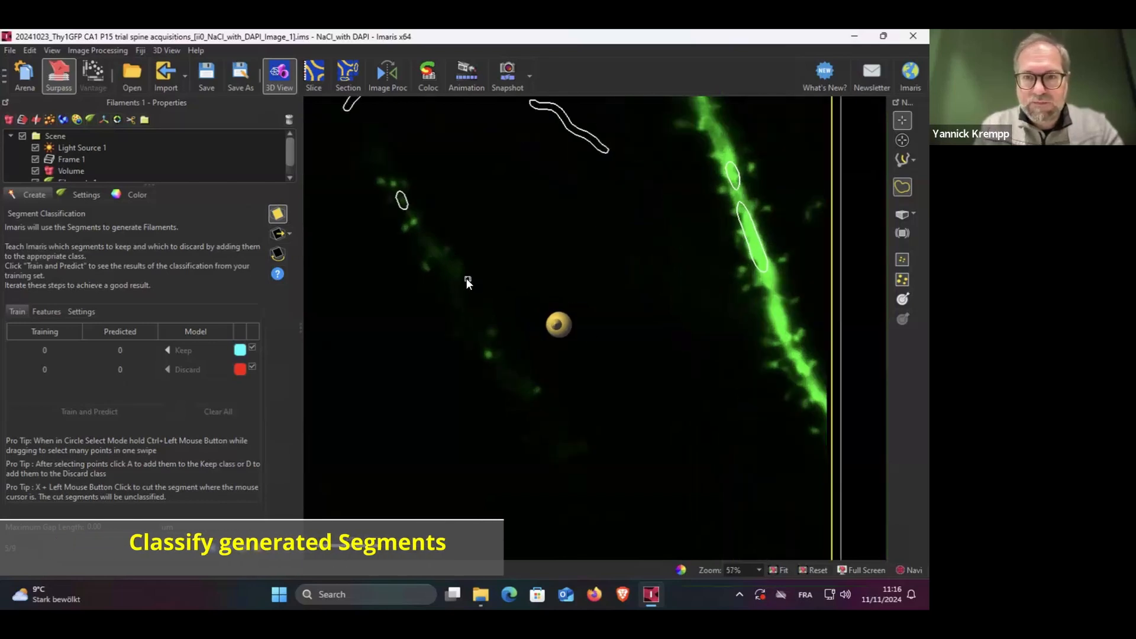
pyautogui.moveTo(387, 364); pyautogui.dragTo(474, 350, button='right')
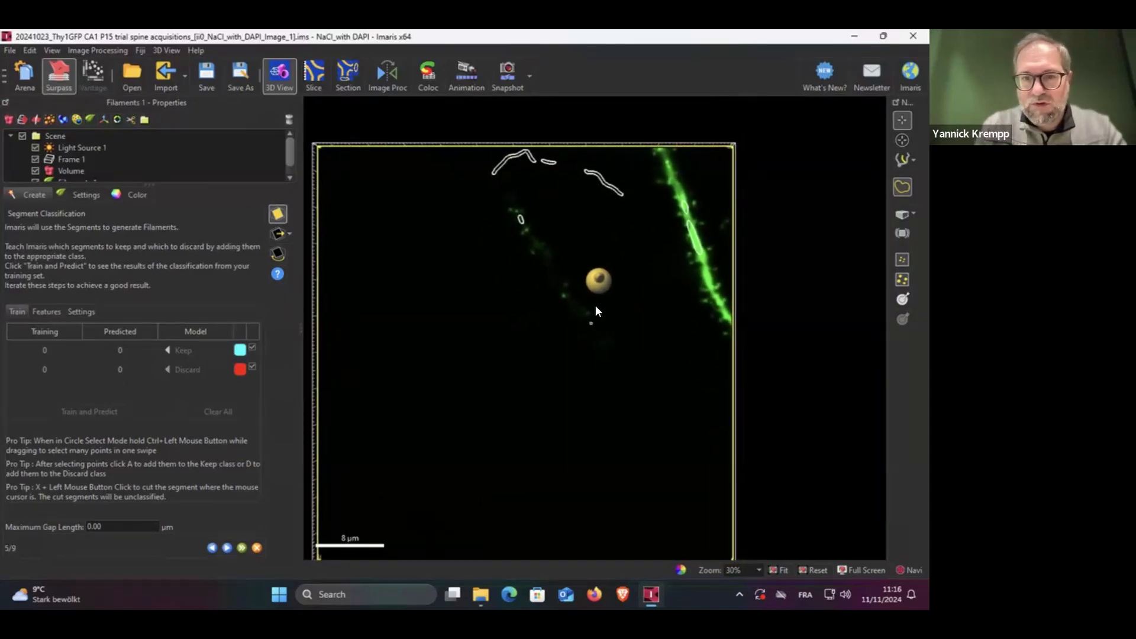
pyautogui.click(278, 213)
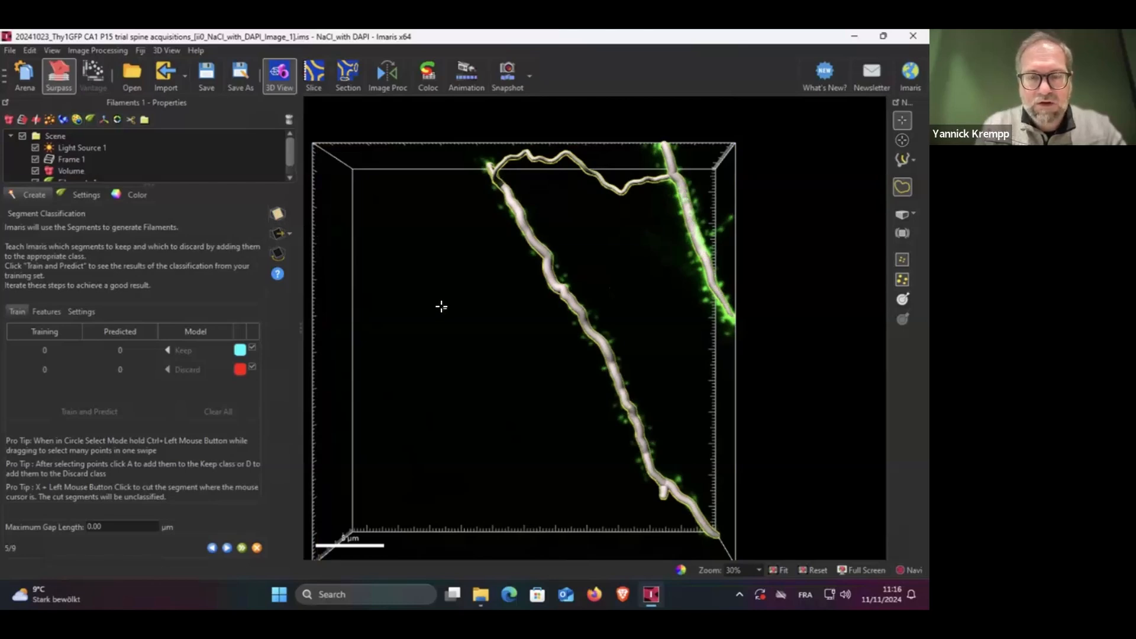
pyautogui.moveTo(639, 286); pyautogui.dragTo(512, 317, button='right')
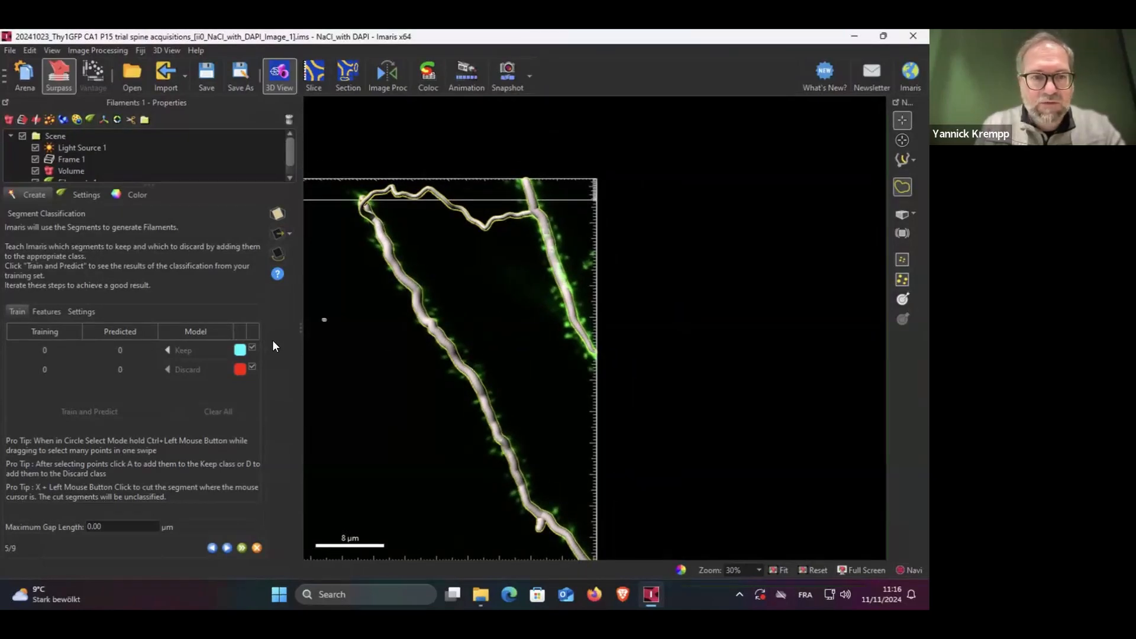
# Add the long main segment of each of the two dendrites to the Keep class
pyautogui.click(452, 357)
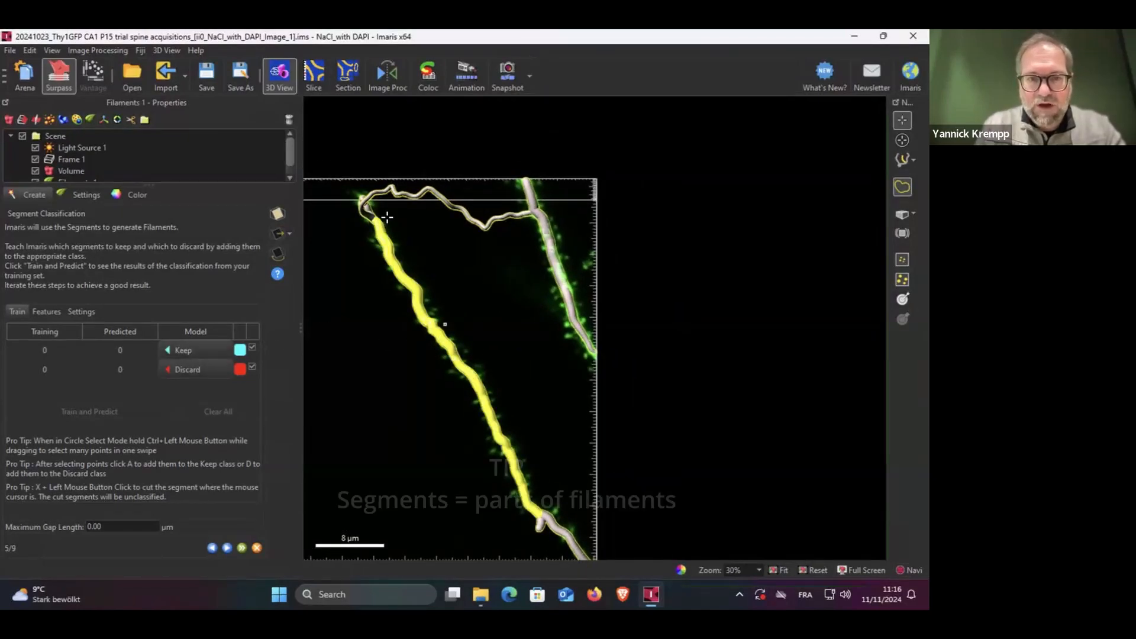
pyautogui.click(205, 350)
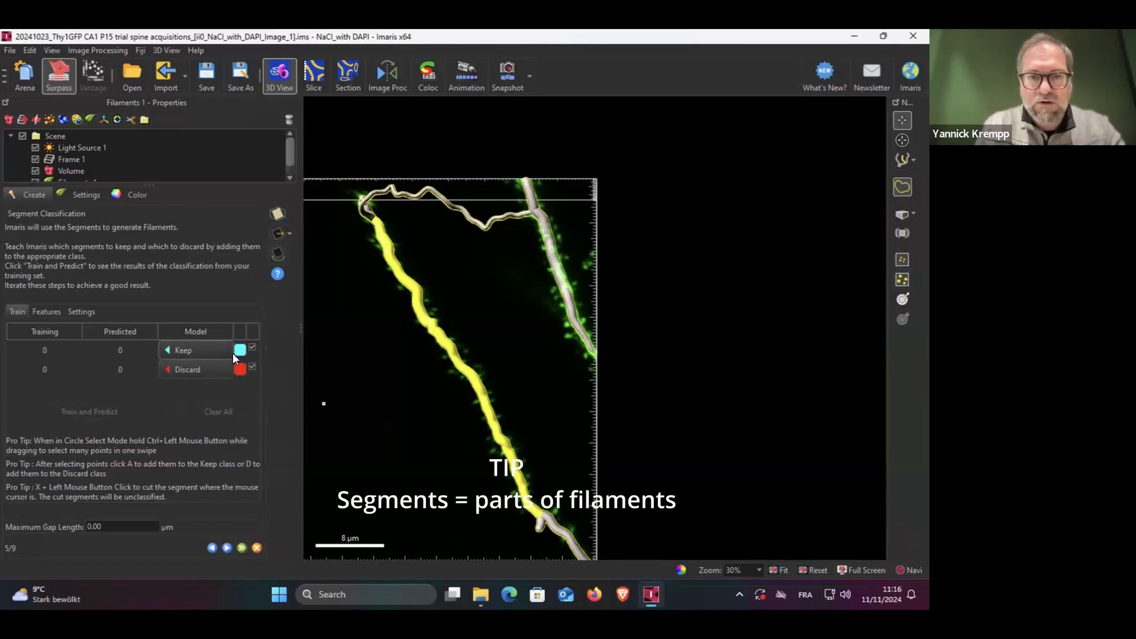
pyautogui.click(564, 275)
pyautogui.click(190, 349)
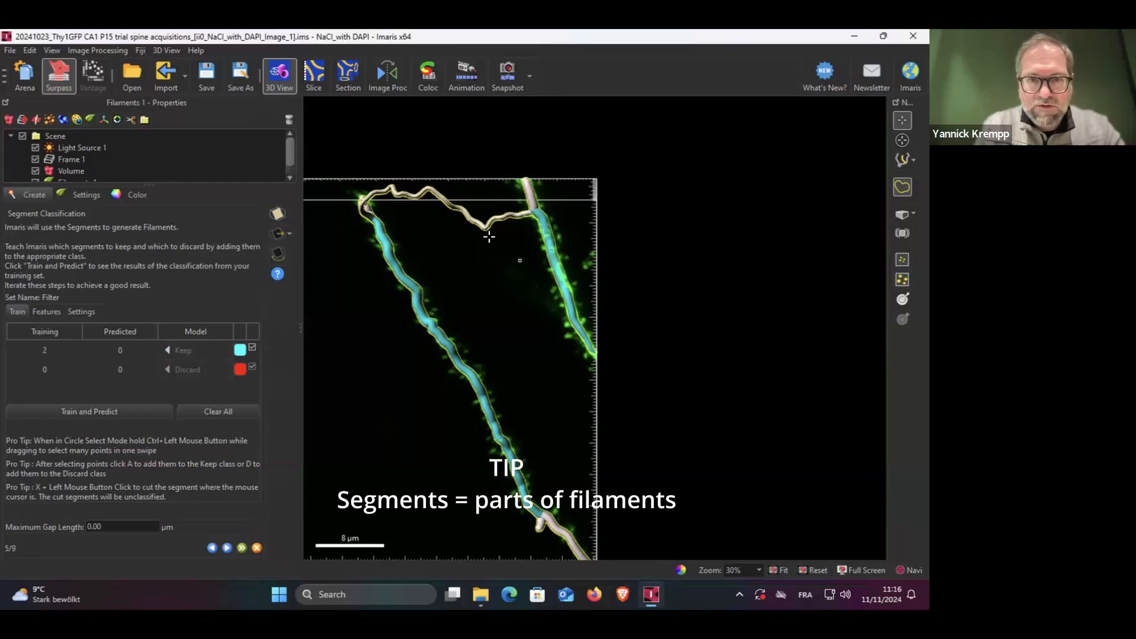
# Add the thin segment bridging the two dendrites and the short side stub near the long dendrite's lower end to the Discard class
pyautogui.click(477, 223)
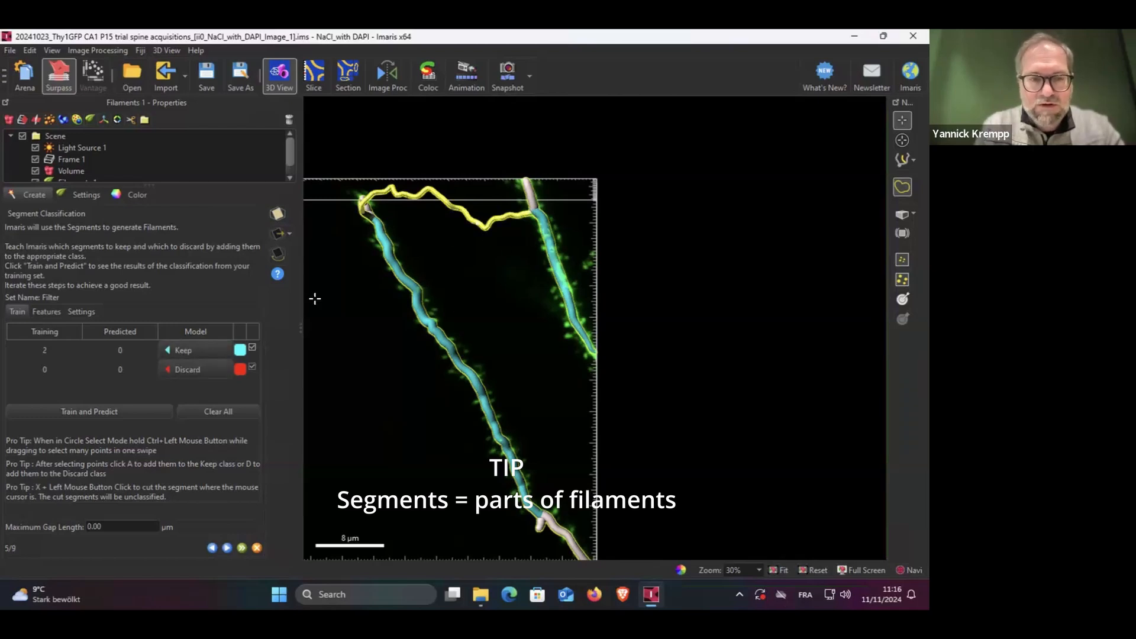
pyautogui.click(190, 368)
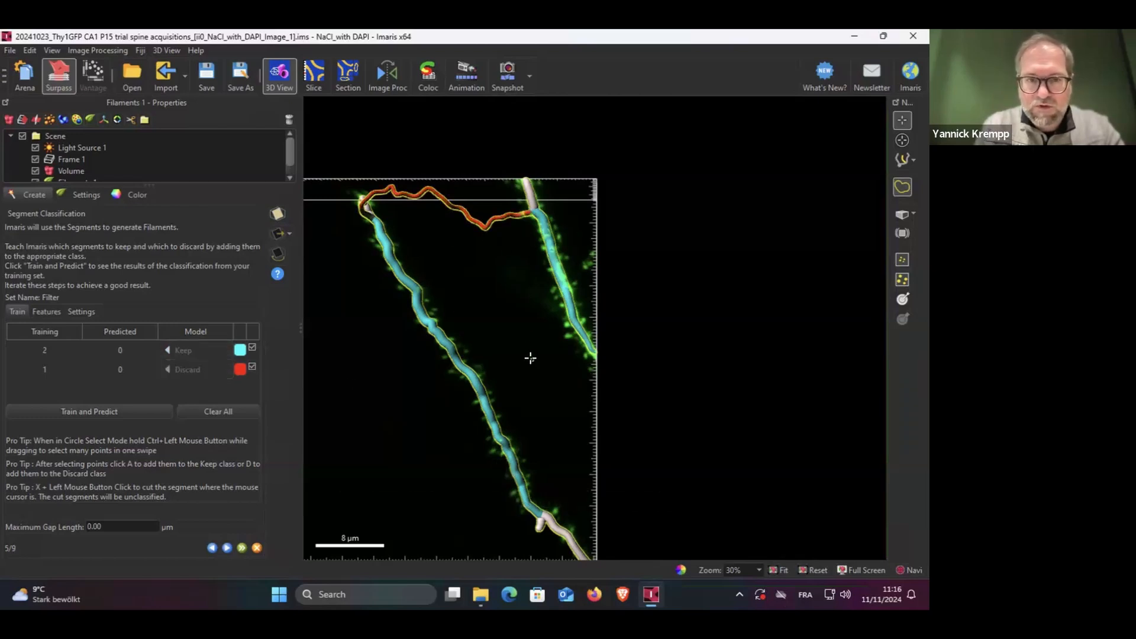
pyautogui.click(540, 527)
pyautogui.click(197, 372)
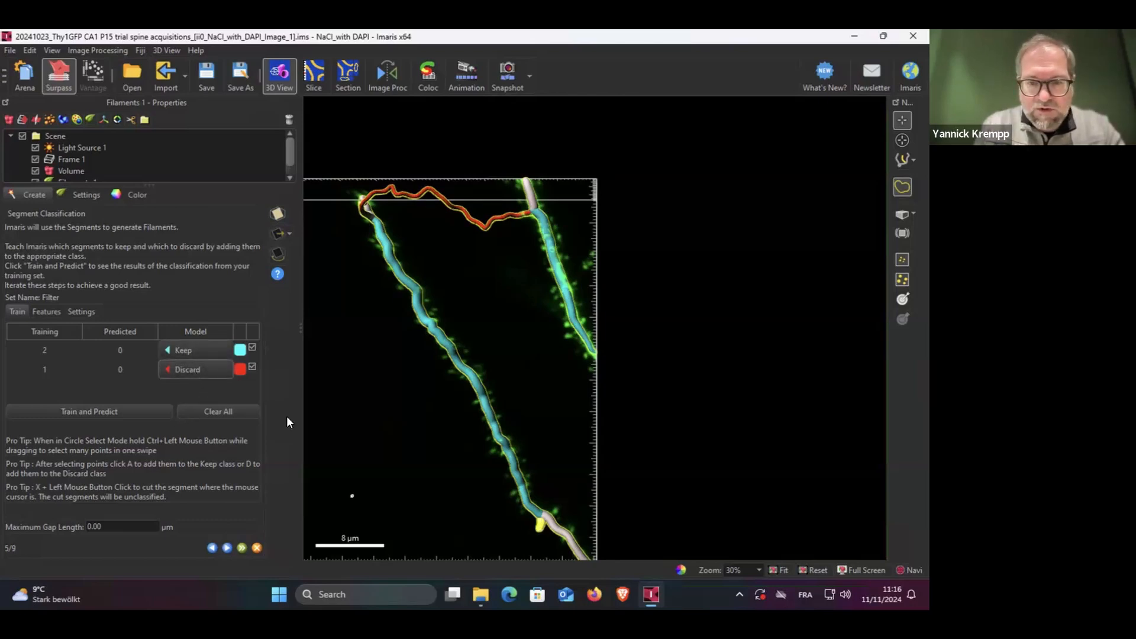
# Add the segment at the long dendrite's lower end to the Keep class, run Train and Predict, and continue to the Terminal Segment Postfilter
pyautogui.click(557, 531)
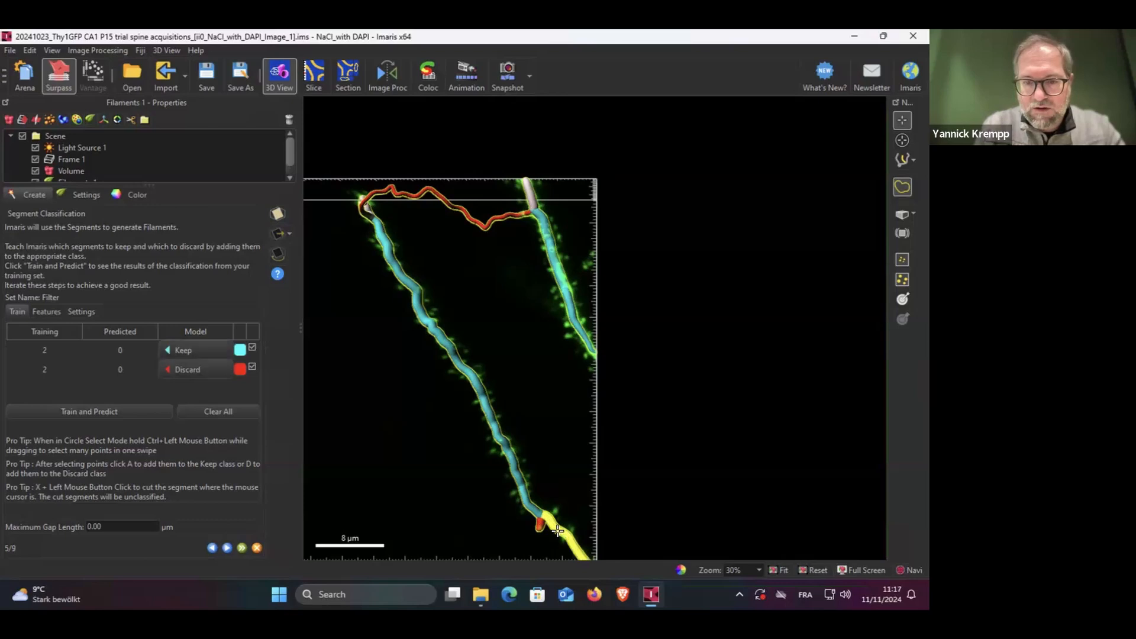
pyautogui.click(203, 350)
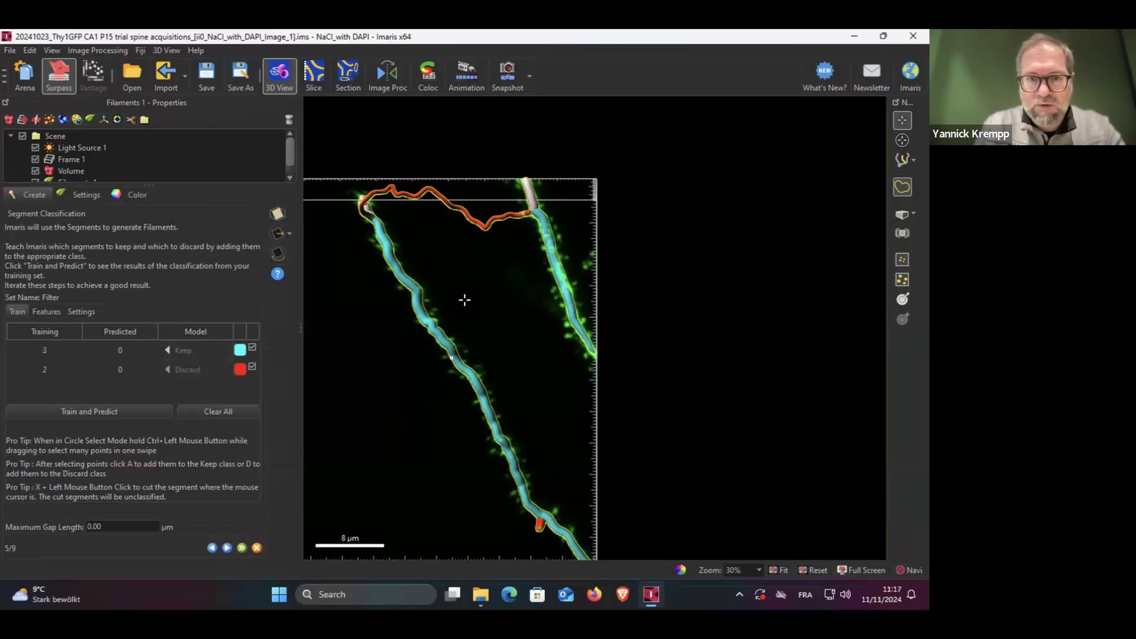
pyautogui.click(117, 415)
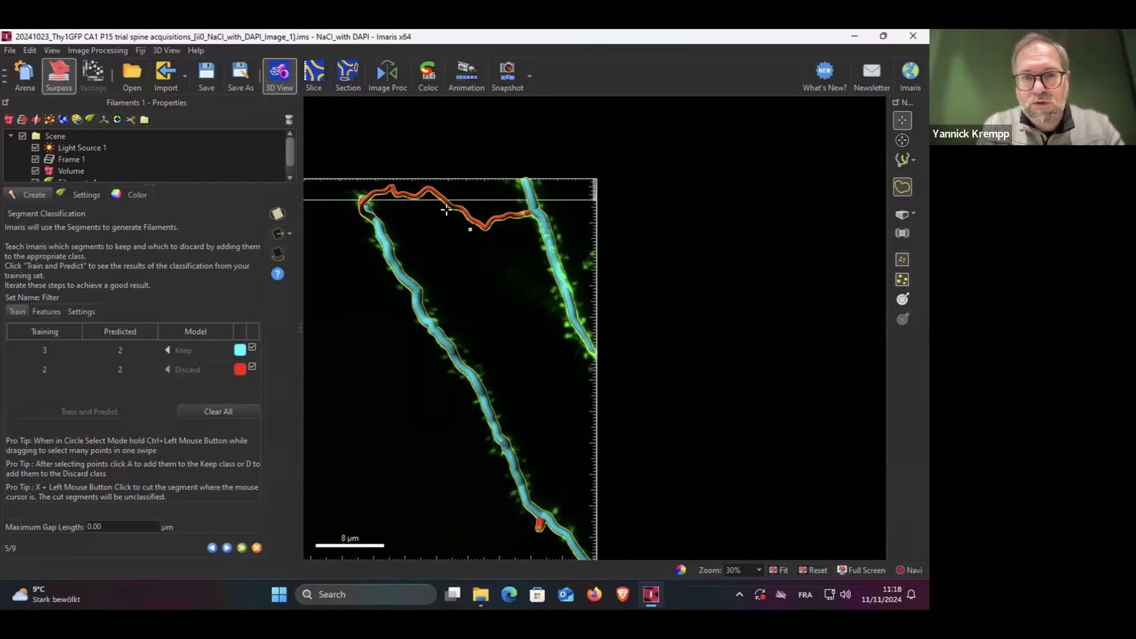
pyautogui.click(227, 548)
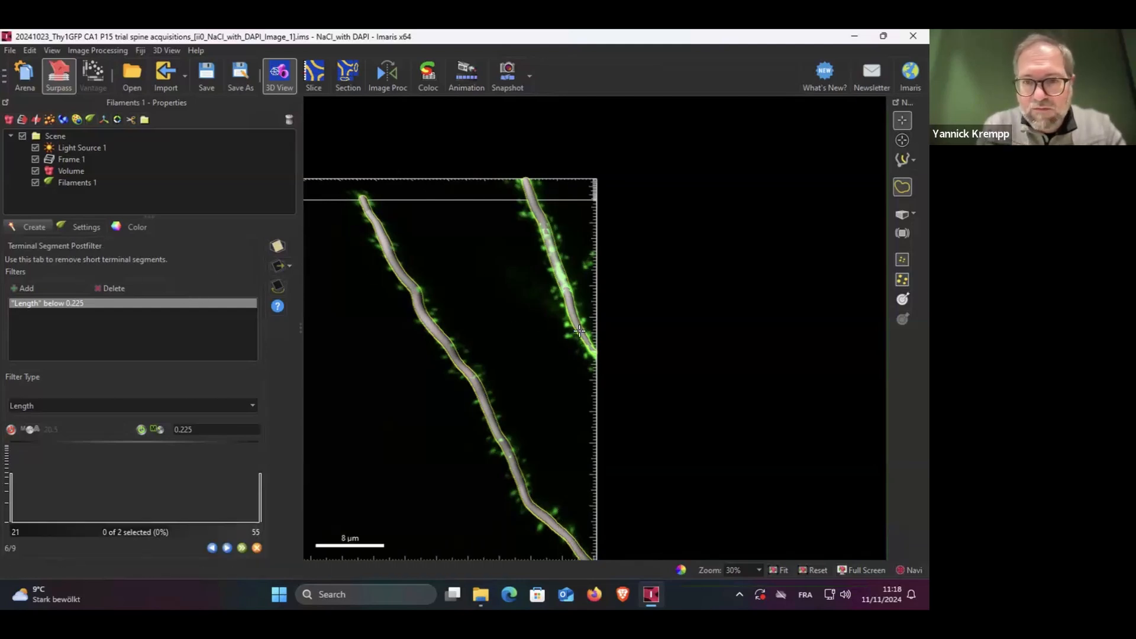
# Compare the traced filaments with the underlying green dendrites by hiding and showing Filaments 1
pyautogui.scroll(-1, 556, 303)
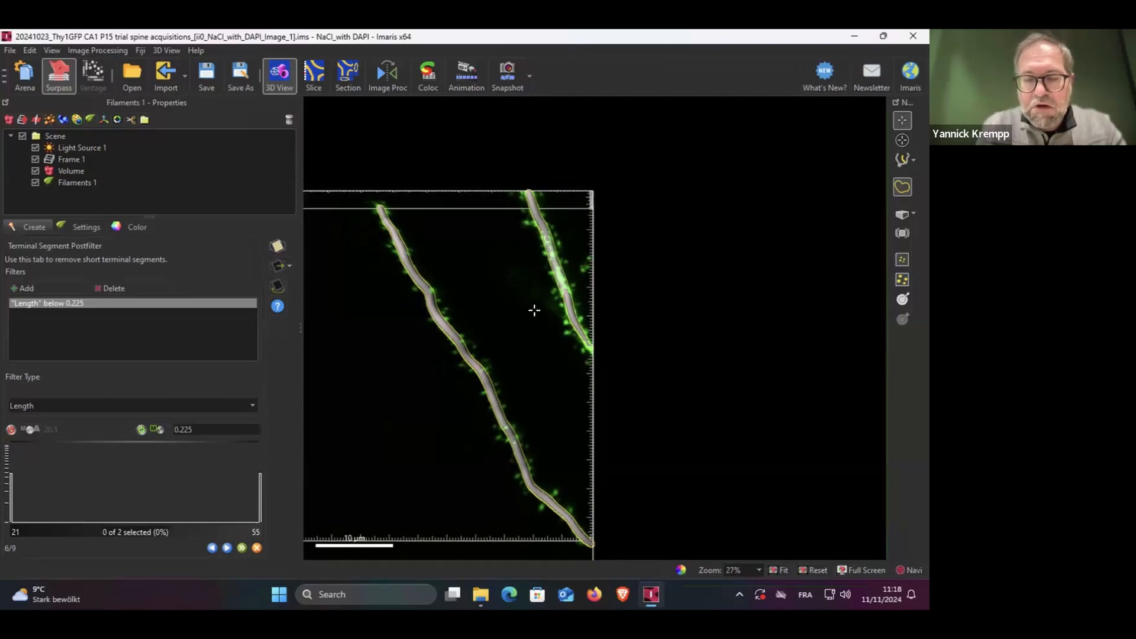
pyautogui.scroll(1, 506, 330)
pyautogui.scroll(-2, 506, 331)
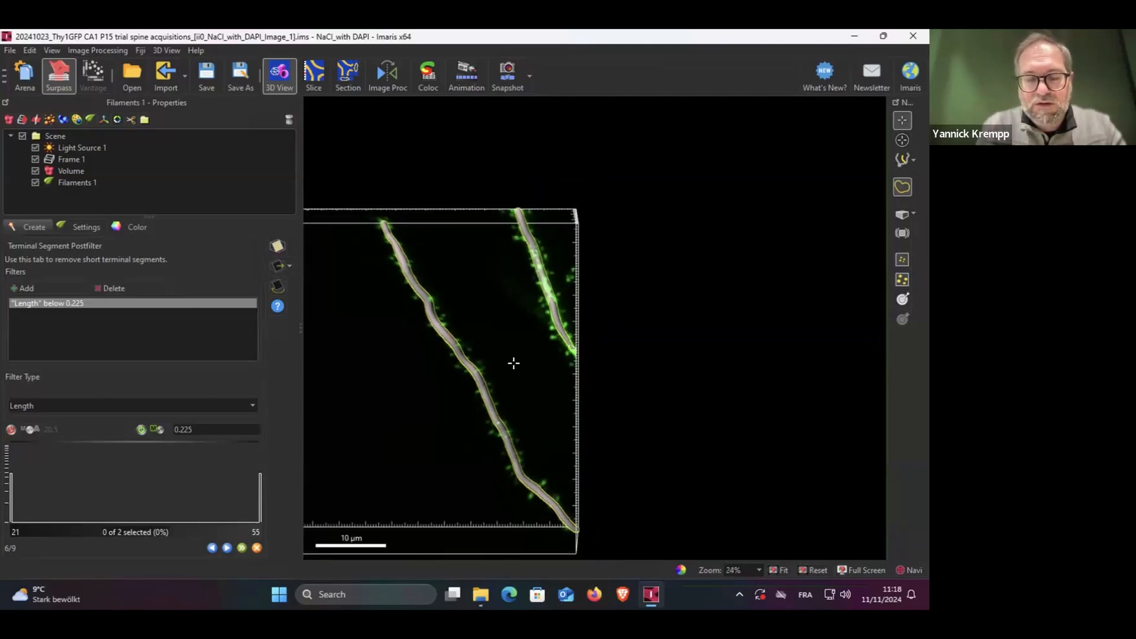
pyautogui.click(34, 183)
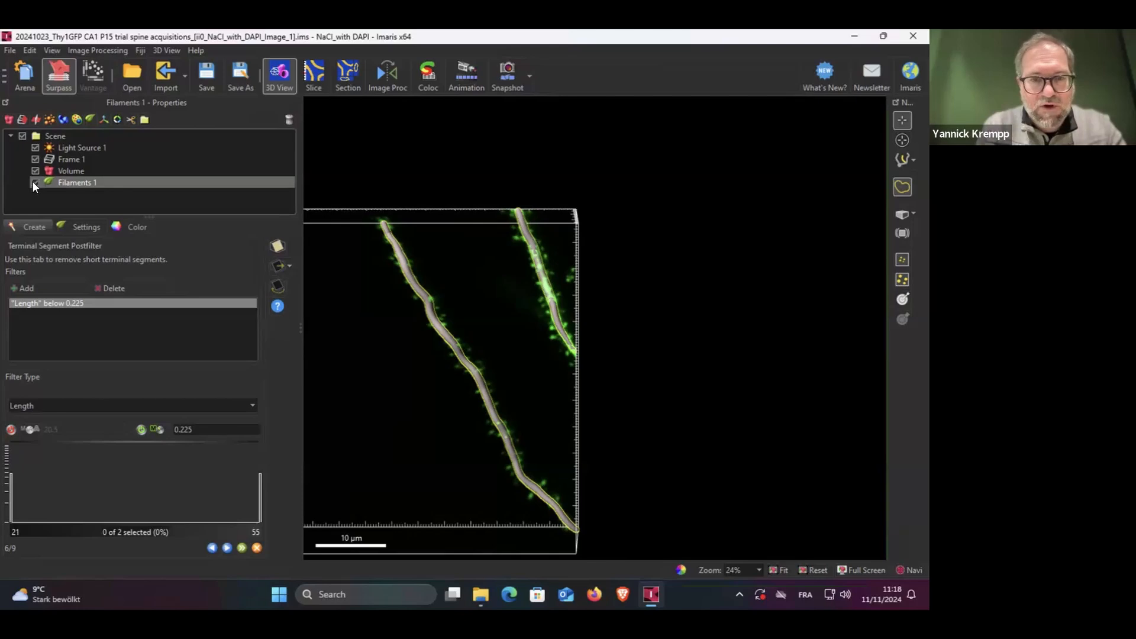
pyautogui.click(34, 183)
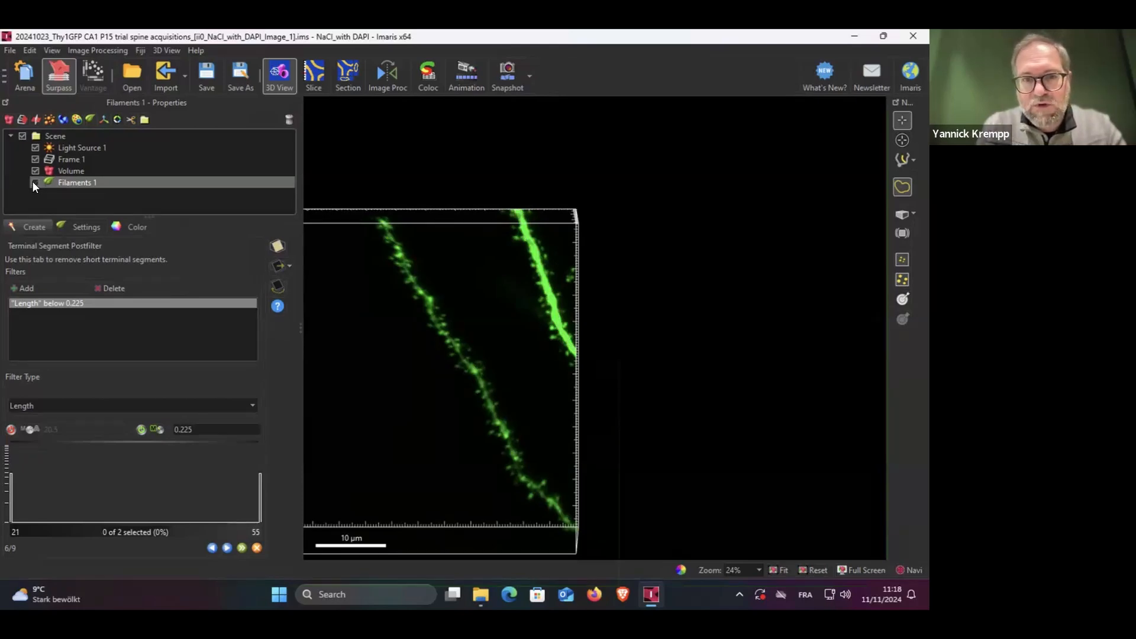
pyautogui.click(34, 183)
pyautogui.click(34, 183)
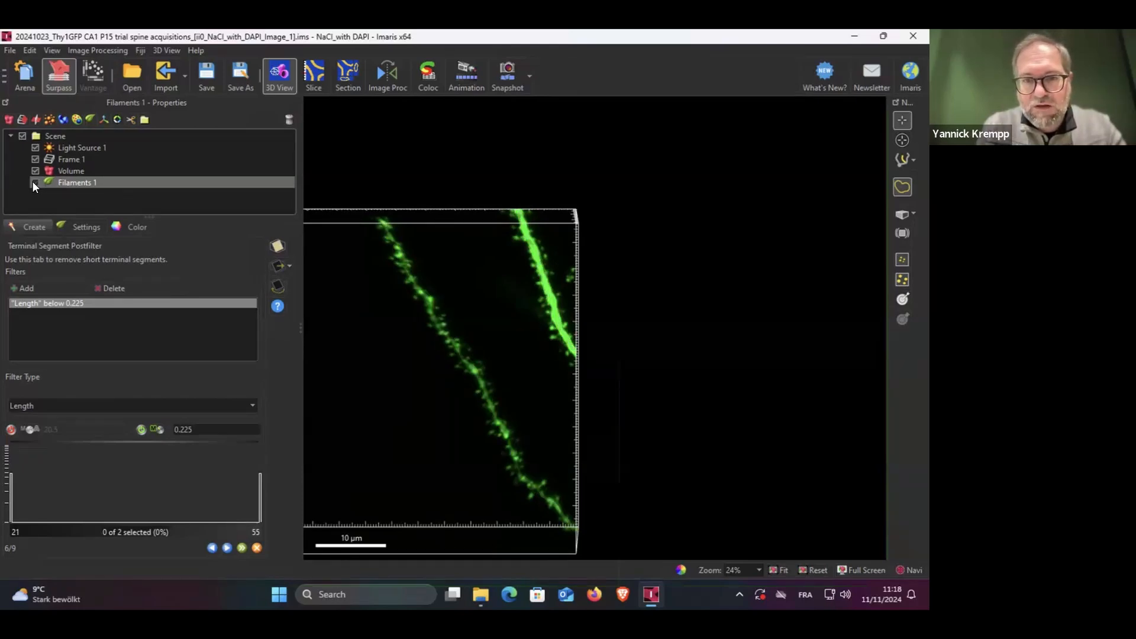
pyautogui.click(34, 183)
pyautogui.click(34, 182)
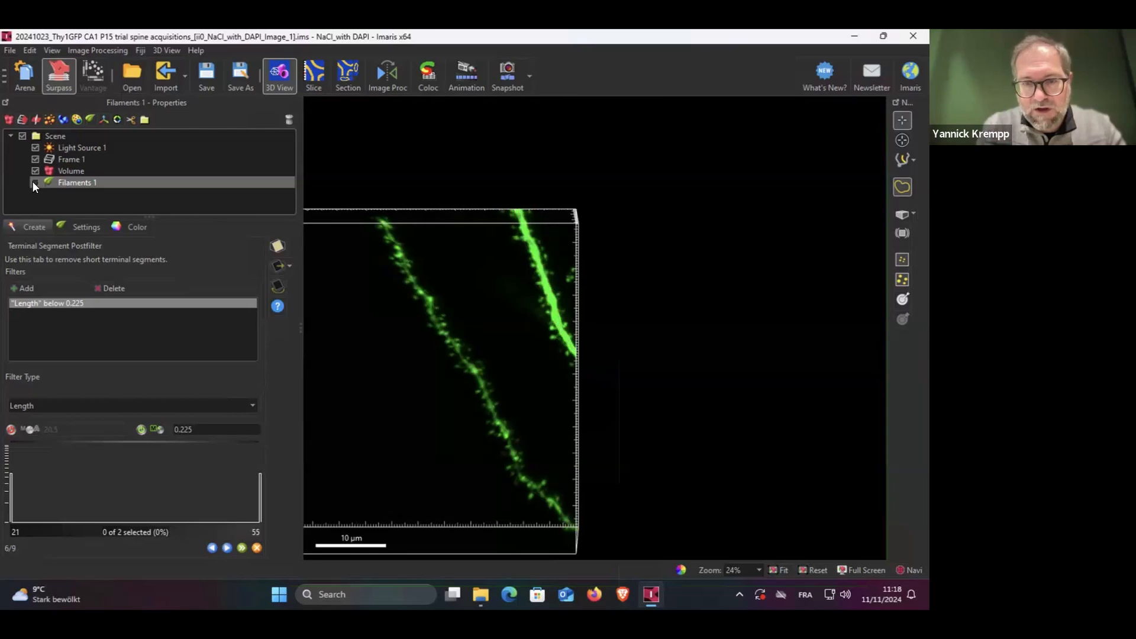
pyautogui.click(34, 183)
pyautogui.click(34, 183)
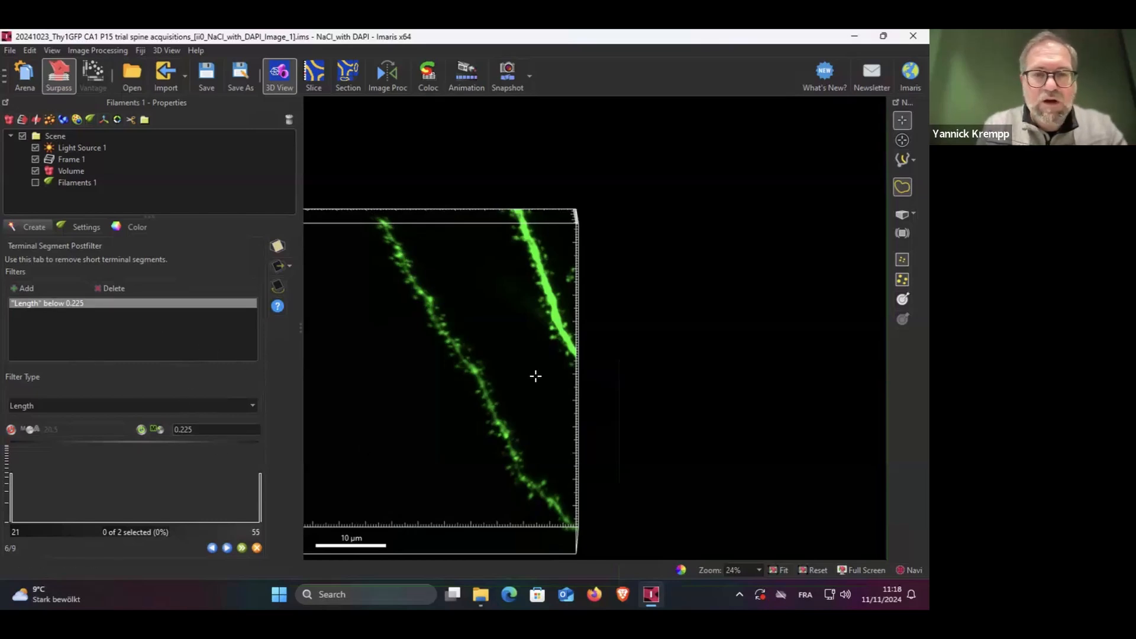
pyautogui.click(35, 182)
# Set the terminal segment Length filter to between 55.2 and 55.2 and continue to Spine Detection
pyautogui.moveTo(175, 478); pyautogui.dragTo(105, 483)
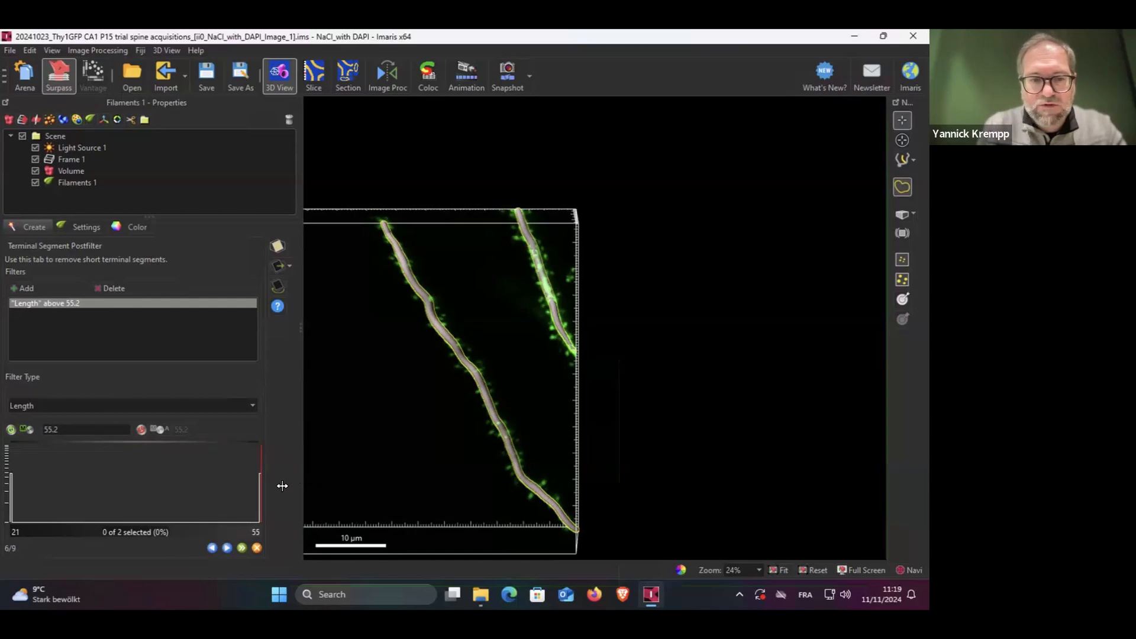
pyautogui.click(141, 431)
pyautogui.click(141, 428)
pyautogui.click(13, 430)
pyautogui.click(13, 430)
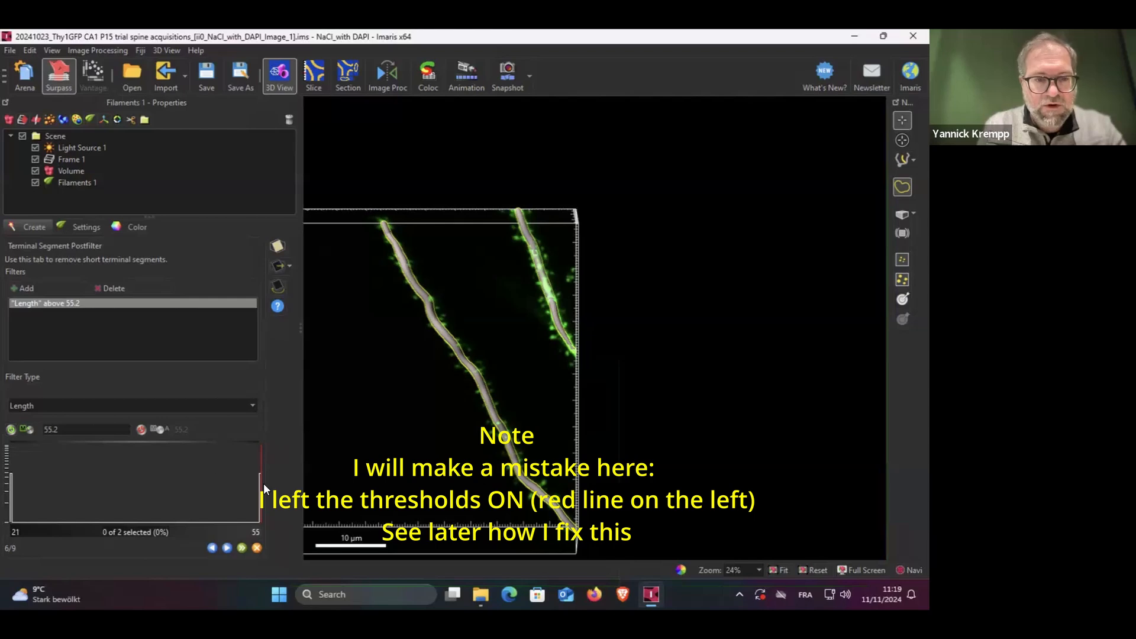
pyautogui.click(141, 430)
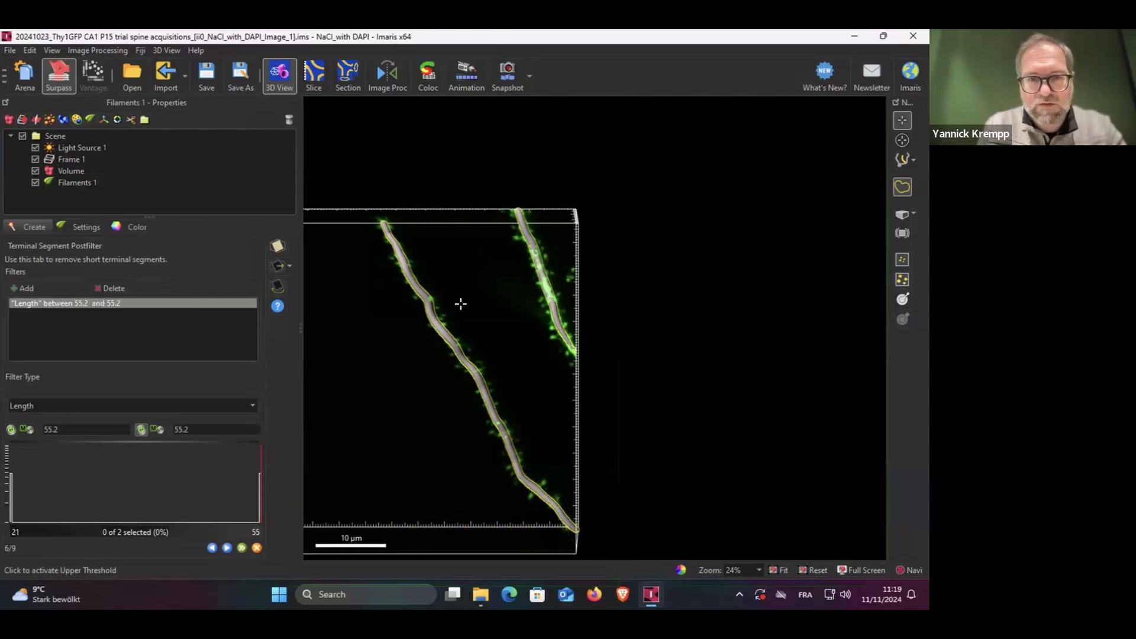
pyautogui.click(229, 548)
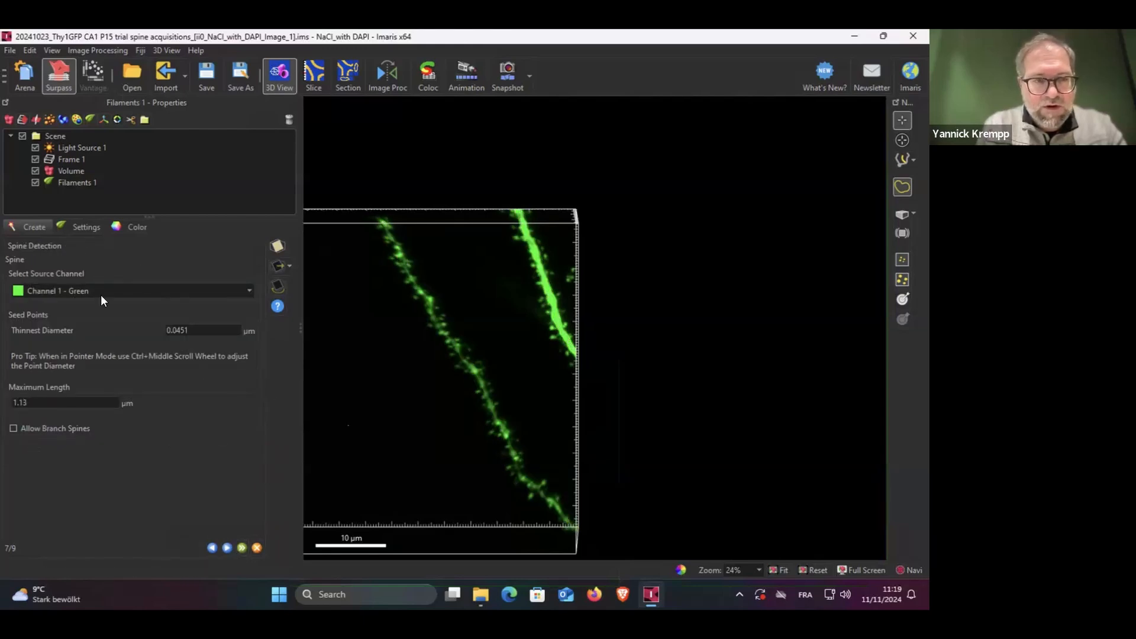
# Keep Channel 1 - Green as the spine source channel and set the spines' thinnest diameter to 0.153 µm
pyautogui.click(77, 289)
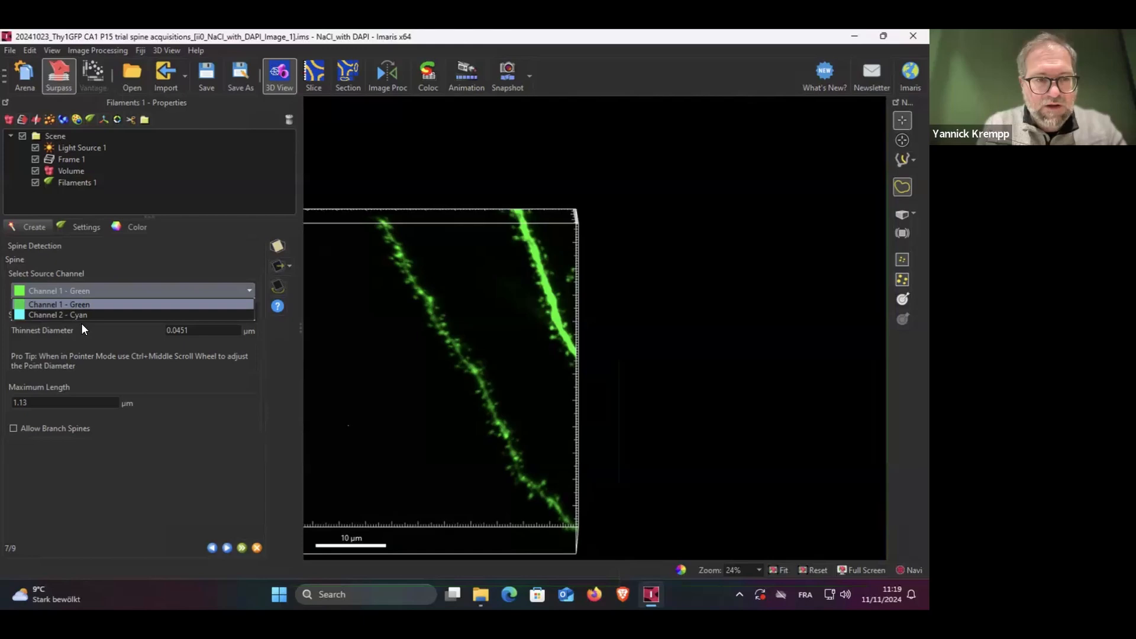
pyautogui.click(83, 290)
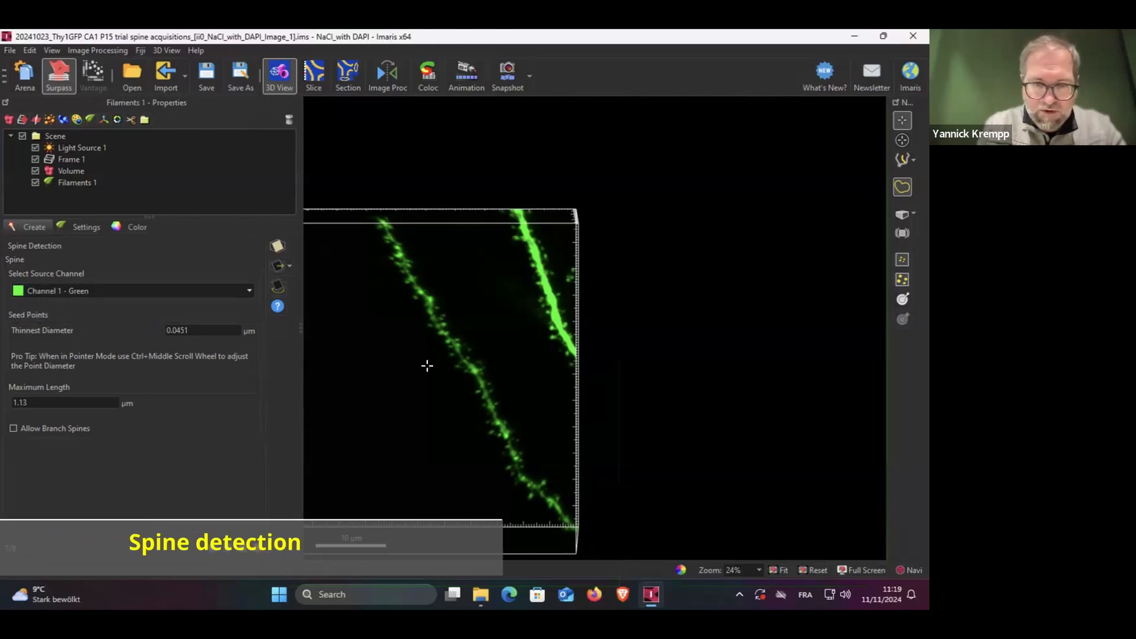
pyautogui.scroll(4, 427, 366)
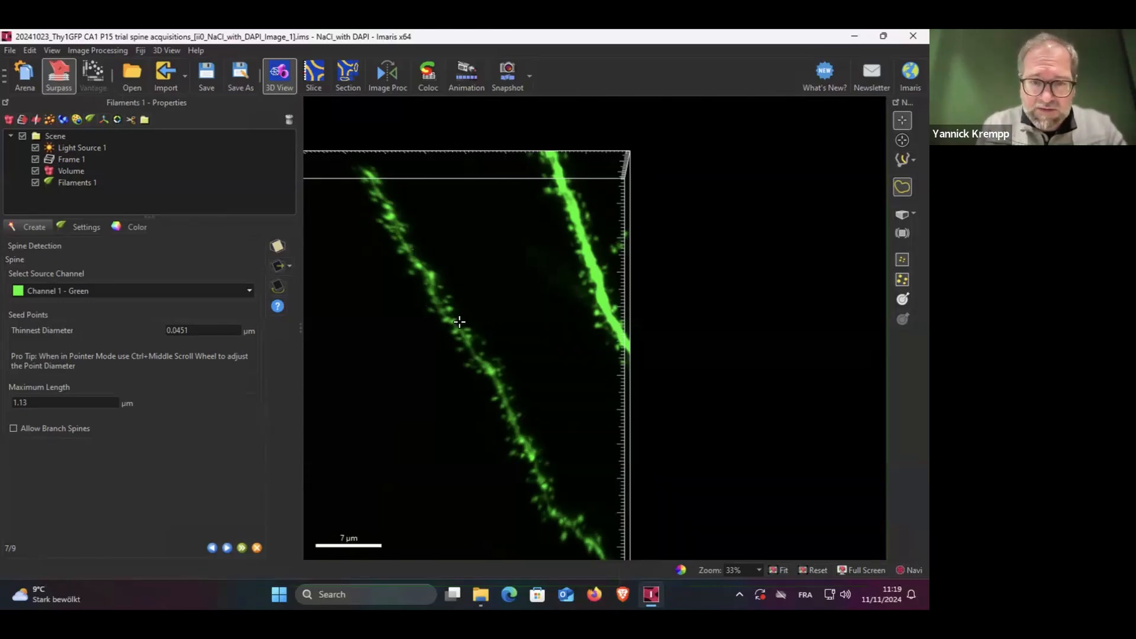
pyautogui.scroll(2, 459, 322)
pyautogui.scroll(5, 459, 322)
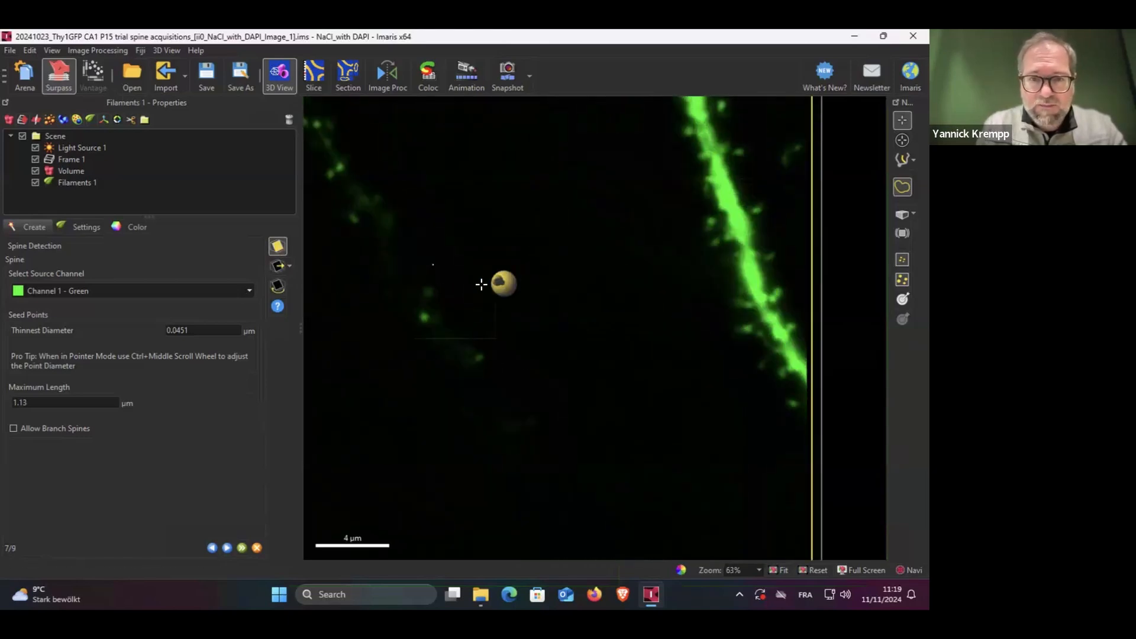
pyautogui.moveTo(501, 290); pyautogui.dragTo(529, 306)
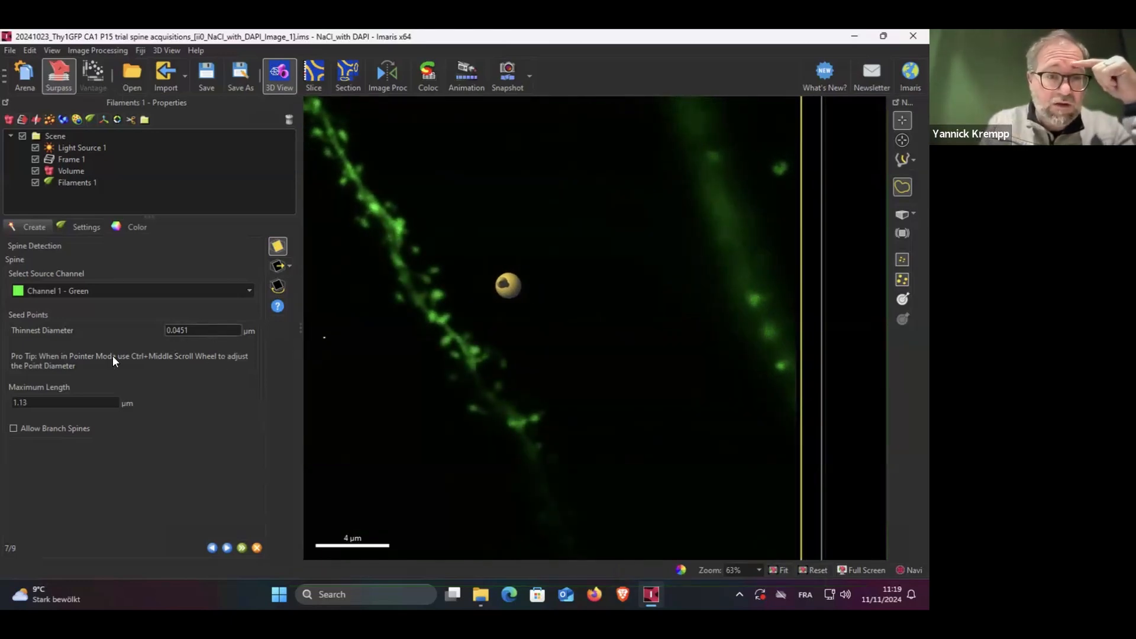
pyautogui.click(205, 330)
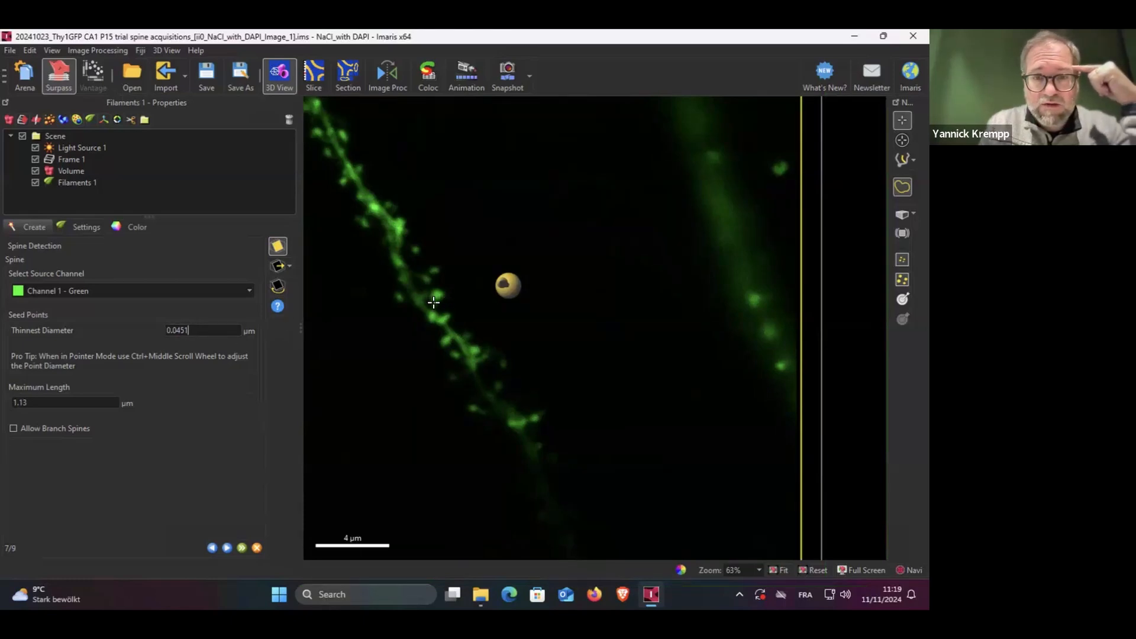
pyautogui.scroll(2, 435, 299)
pyautogui.scroll(10, 437, 314)
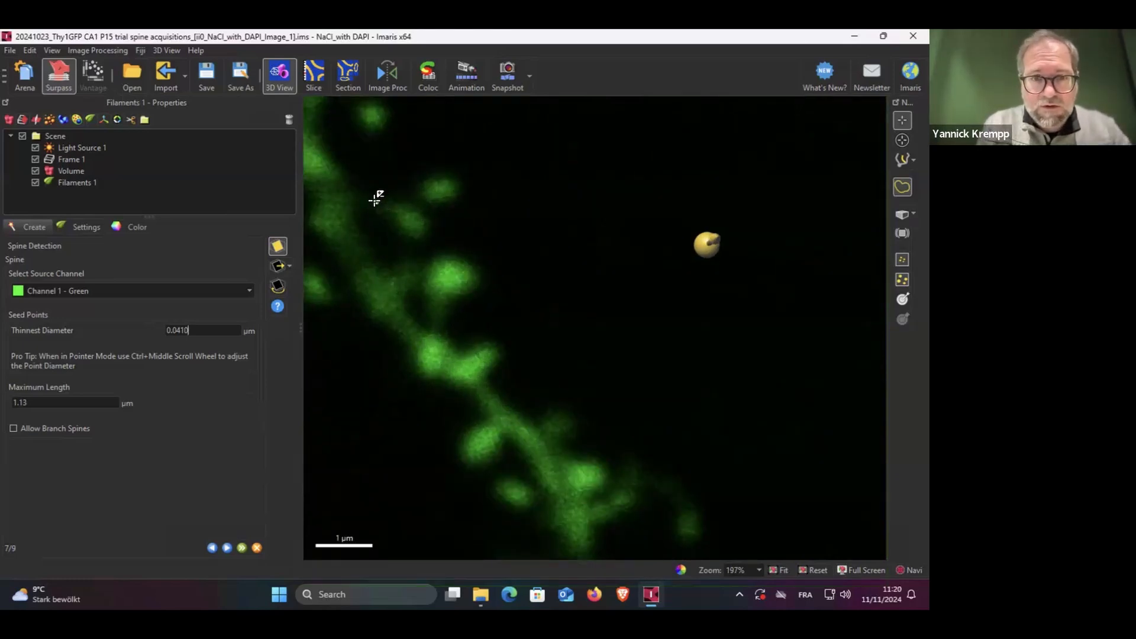
pyautogui.keyDown('ctrl'); pyautogui.scroll(3, 375, 201); pyautogui.keyUp('ctrl')
pyautogui.keyDown('ctrl'); pyautogui.scroll(-3, 375, 203); pyautogui.keyUp('ctrl')
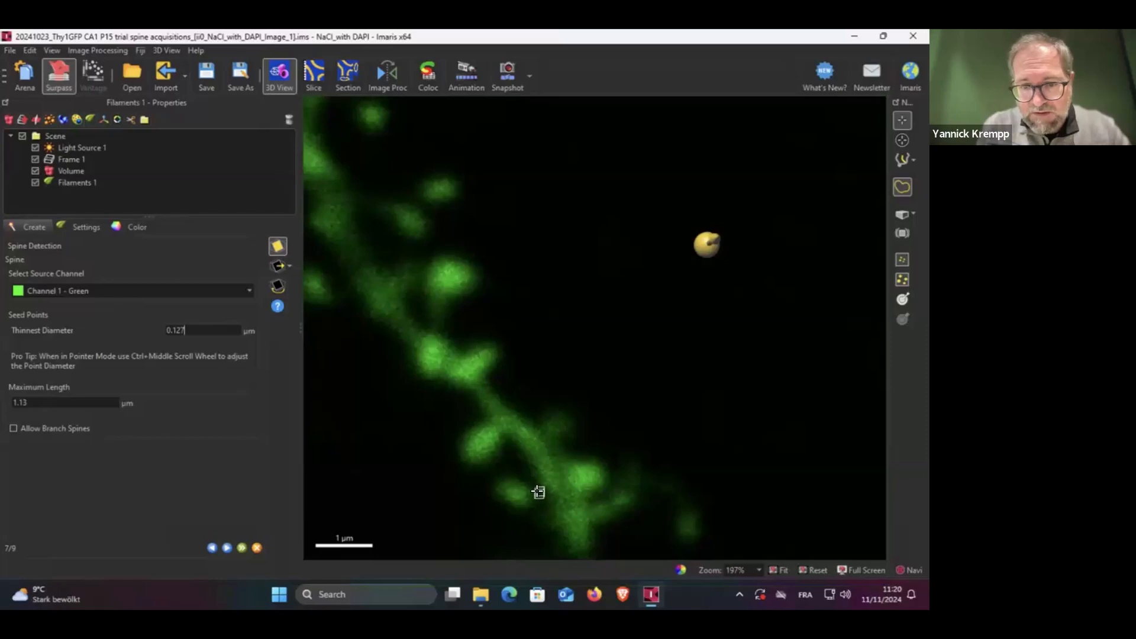
pyautogui.keyDown('ctrl'); pyautogui.scroll(-1, 537, 493); pyautogui.keyUp('ctrl')
pyautogui.keyDown('ctrl'); pyautogui.scroll(2, 537, 490); pyautogui.keyUp('ctrl')
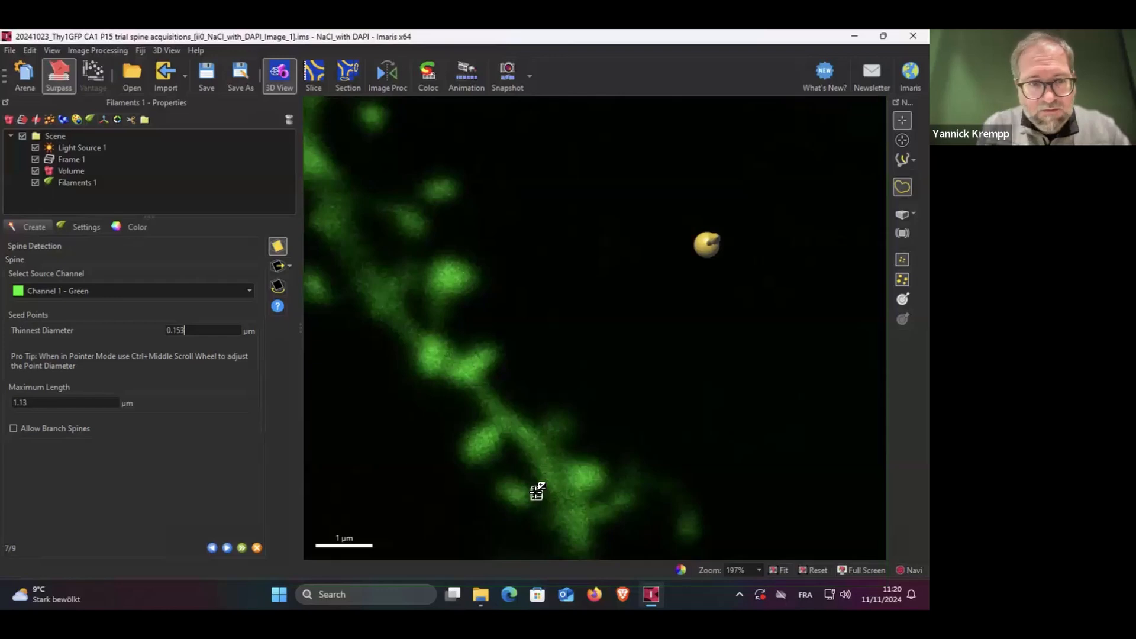
pyautogui.scroll(3, 427, 251)
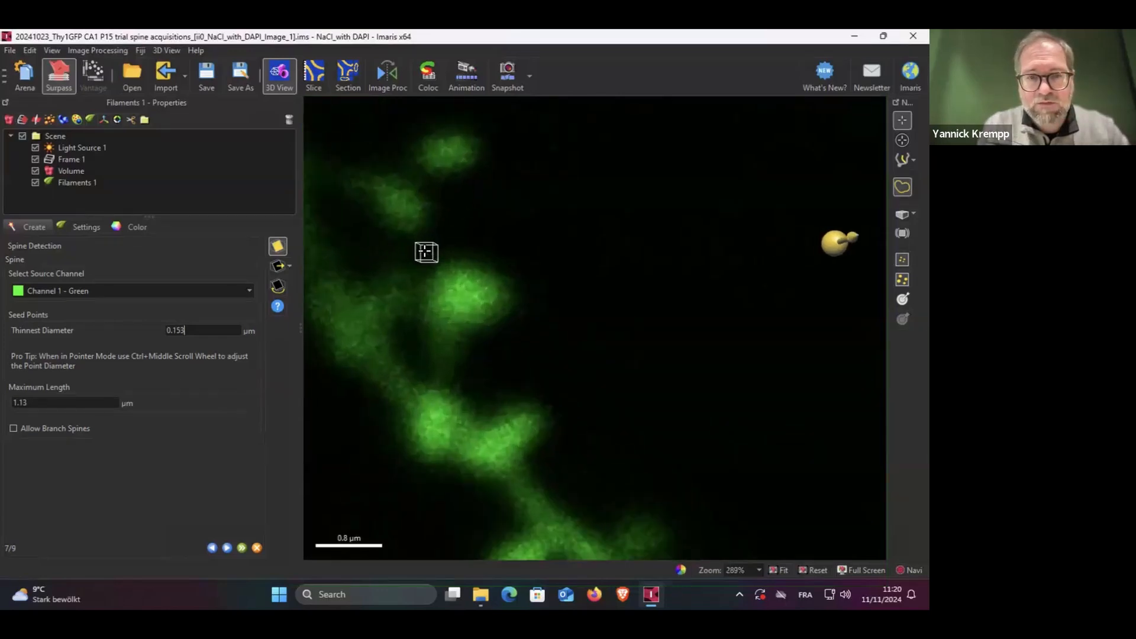
pyautogui.scroll(-5, 426, 260)
pyautogui.scroll(-3, 426, 265)
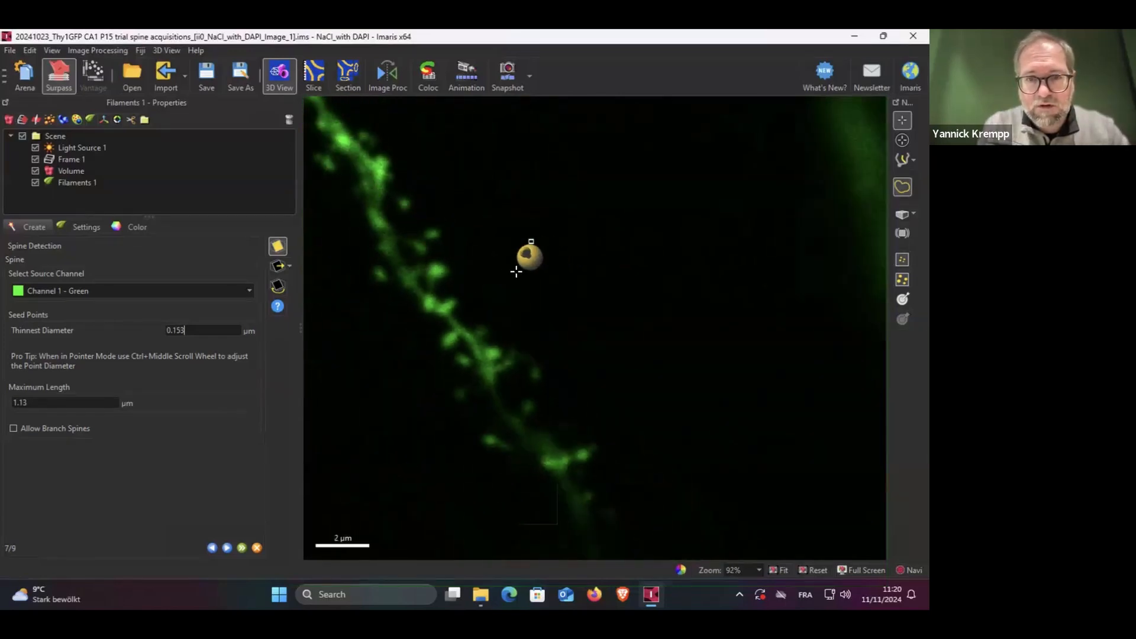
# Measure a long spine in slice 14 of the Slice view, with a line from its head to the dendrite shaft
pyautogui.moveTo(529, 267); pyautogui.dragTo(542, 272, button='middle')
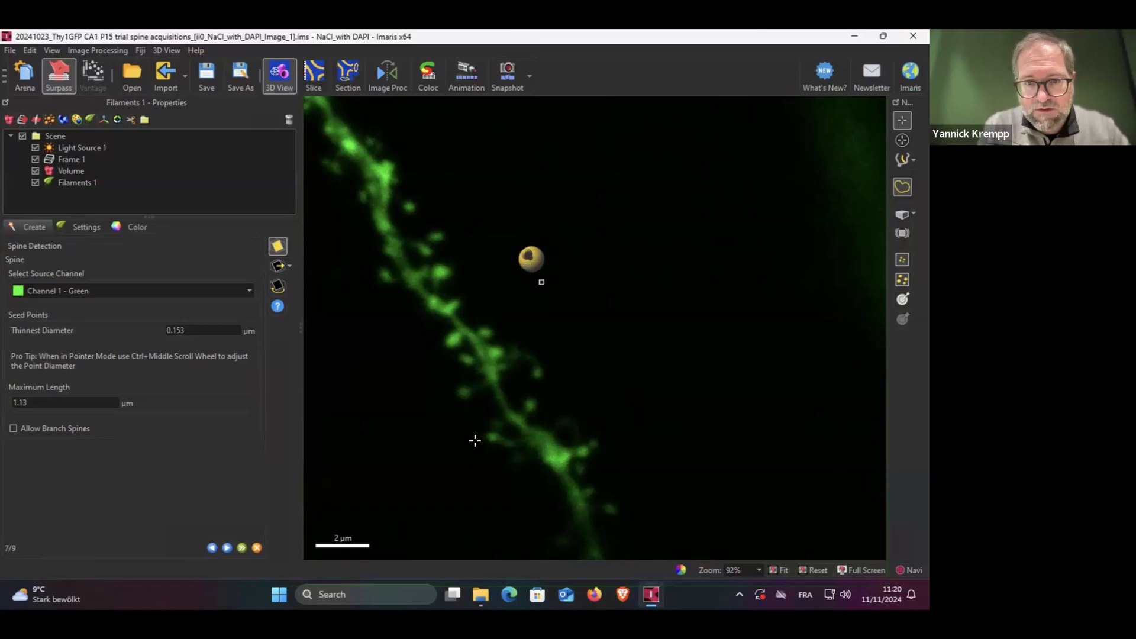
pyautogui.scroll(-2, 477, 390)
pyautogui.scroll(5, 476, 390)
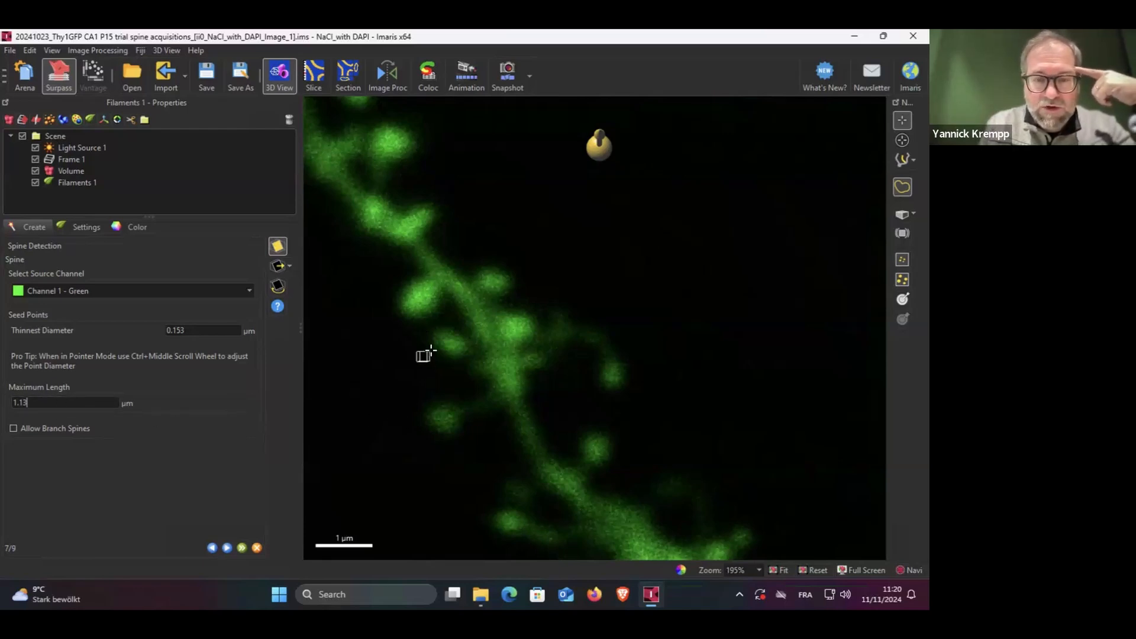
pyautogui.click(314, 74)
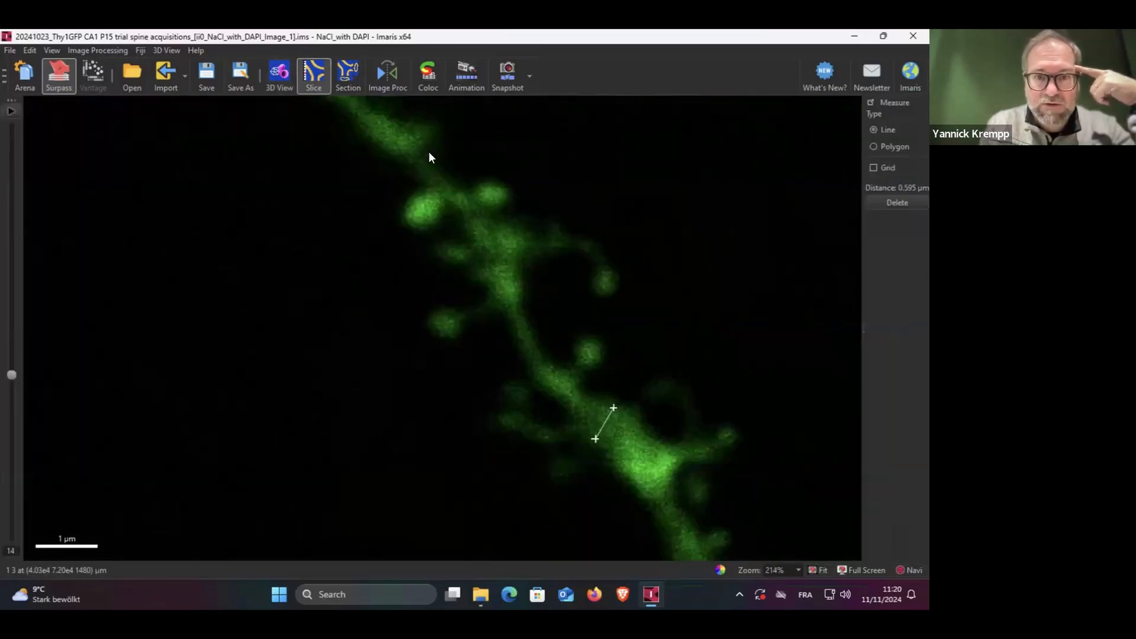
pyautogui.click(439, 323)
pyautogui.click(511, 295)
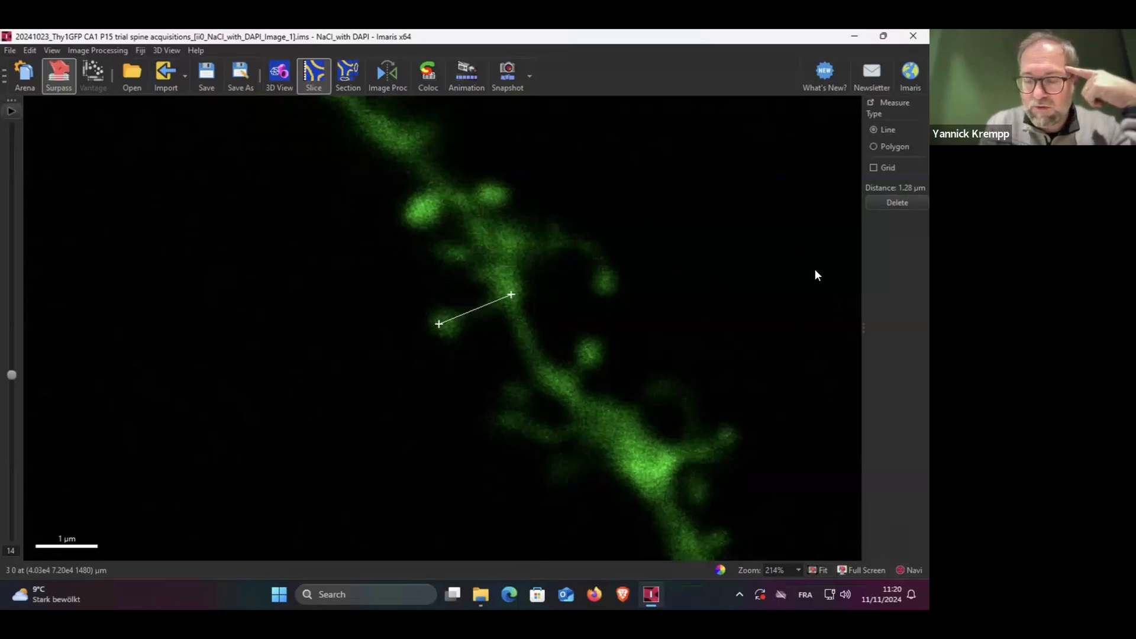
# Browse the volume's depth to slice 17 and measure another spine's length from its tip to the dendrite shaft
pyautogui.scroll(-5, 586, 299)
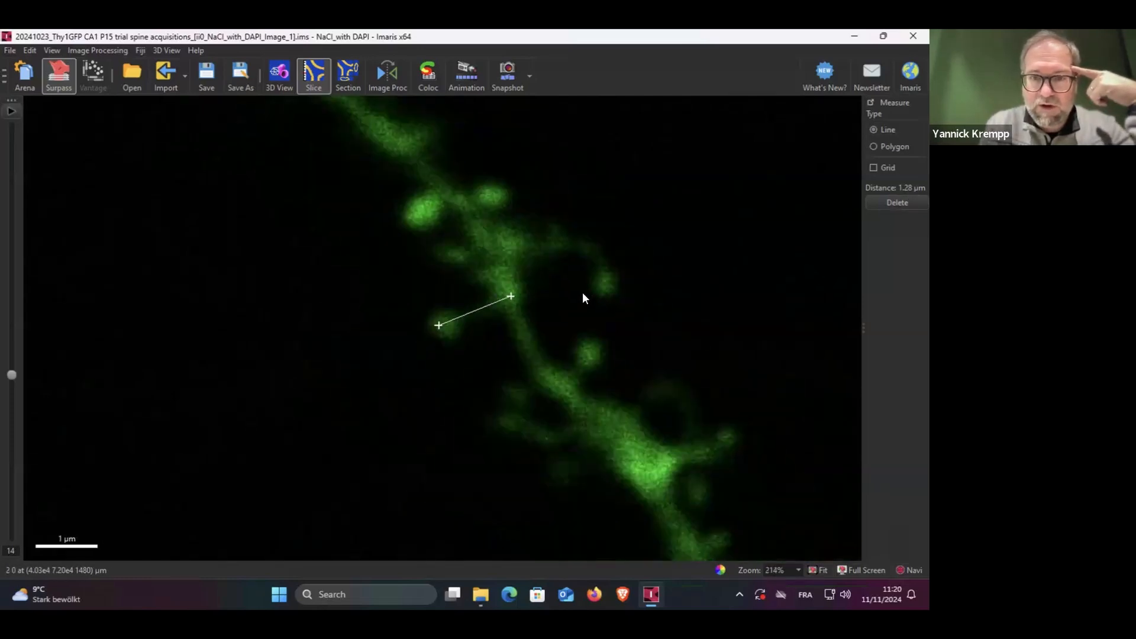
pyautogui.scroll(-3, 578, 285)
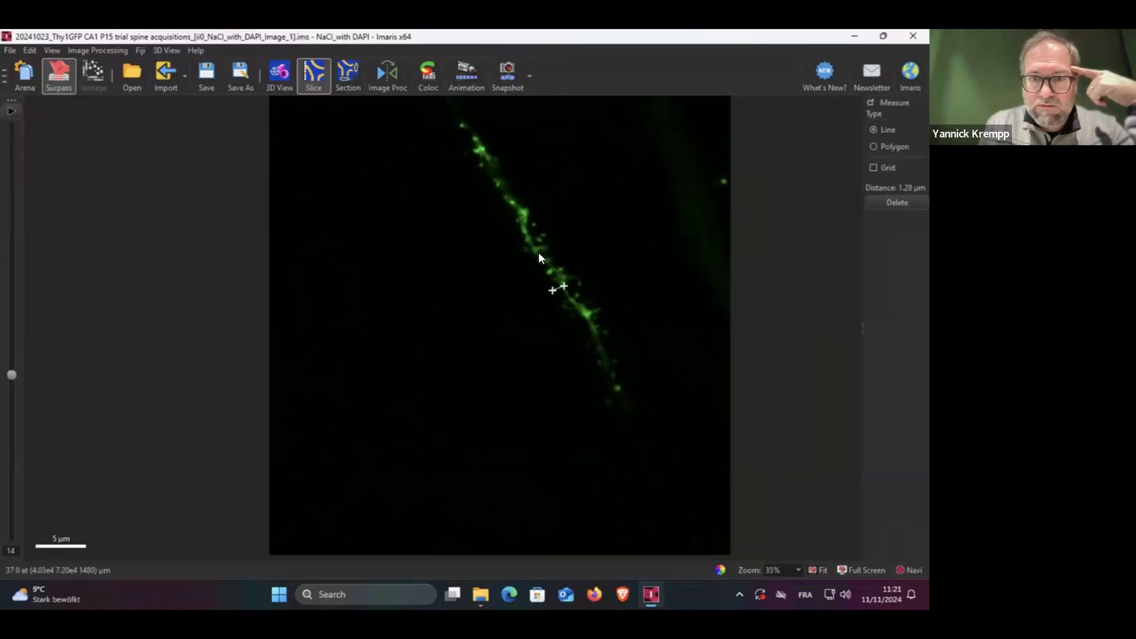
pyautogui.moveTo(575, 293); pyautogui.dragTo(450, 220)
pyautogui.moveTo(12, 371); pyautogui.dragTo(64, 521)
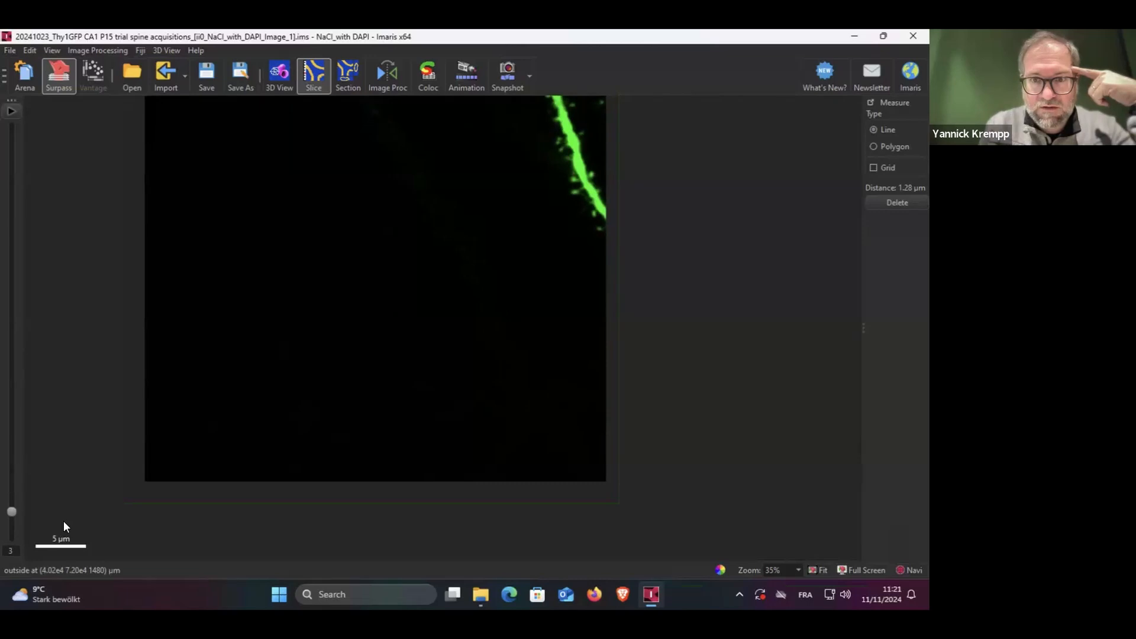
pyautogui.moveTo(57, 480); pyautogui.dragTo(49, 332)
pyautogui.scroll(-5, 474, 239)
pyautogui.scroll(4, 474, 247)
pyautogui.scroll(8, 474, 248)
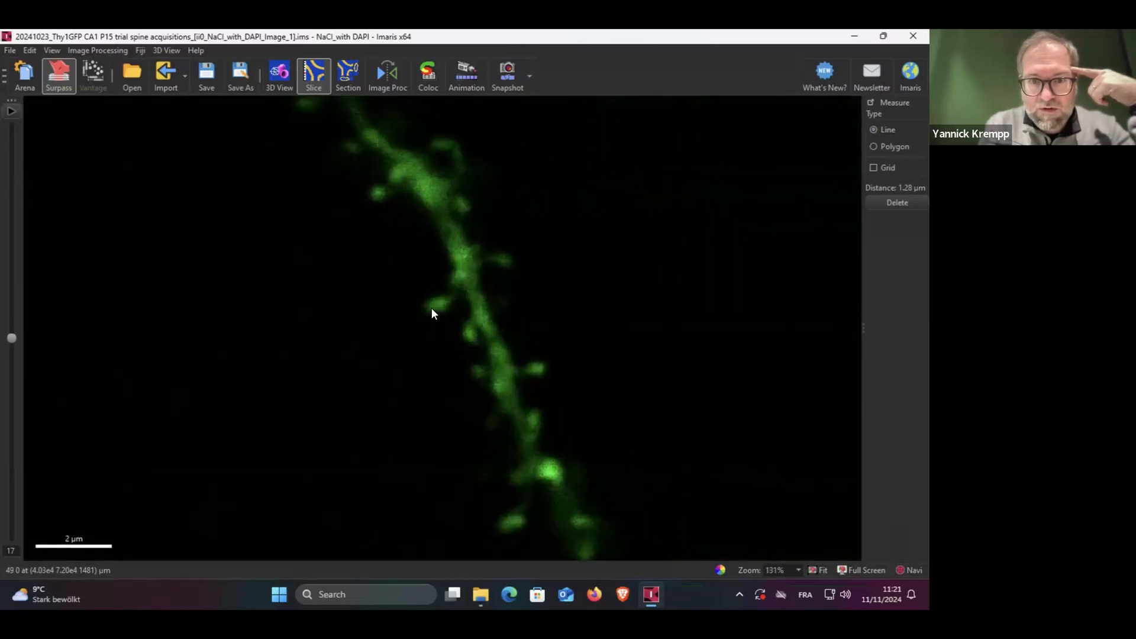
pyautogui.moveTo(431, 308); pyautogui.dragTo(466, 271)
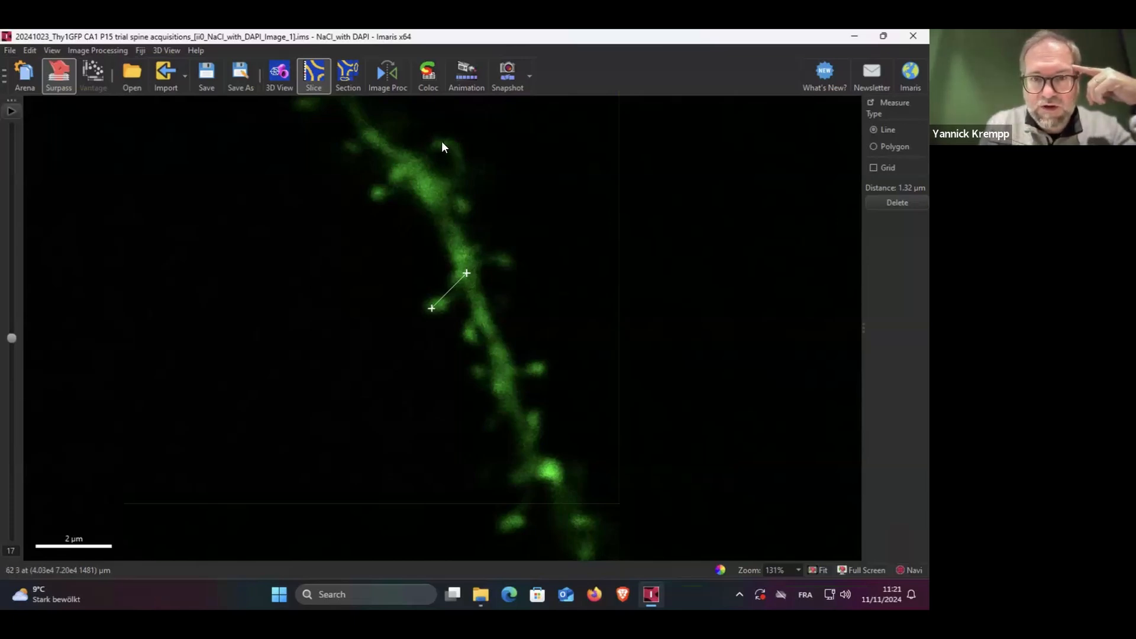
# Measure the long curved spine in slice 17 with a polygon path from its tip around to the dendrite shaft
pyautogui.click(875, 146)
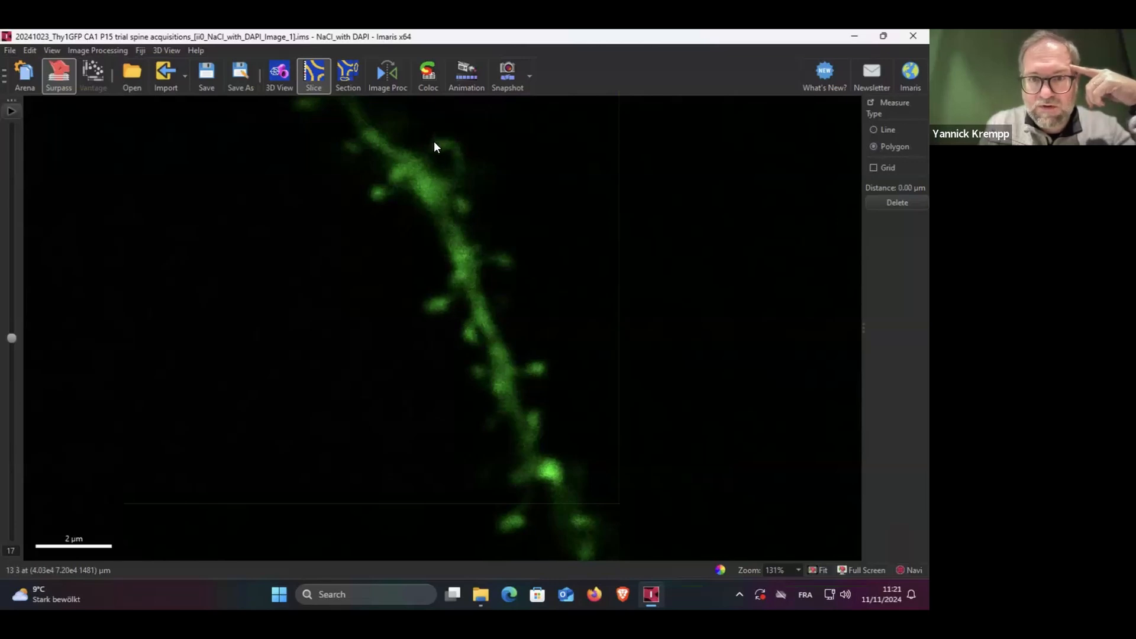
pyautogui.click(460, 176)
pyautogui.click(429, 190)
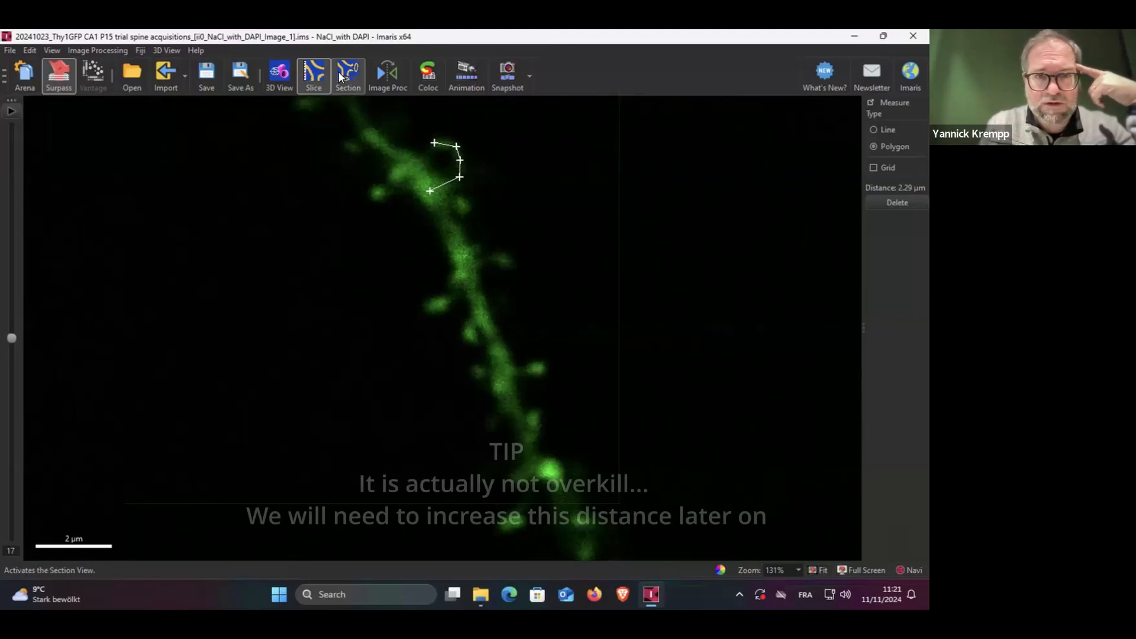
# In the 3D view, set the maximum spine length to 1.5 µm and continue through Filter Spine Points to Spine Points Classification
pyautogui.click(279, 74)
pyautogui.click(39, 403)
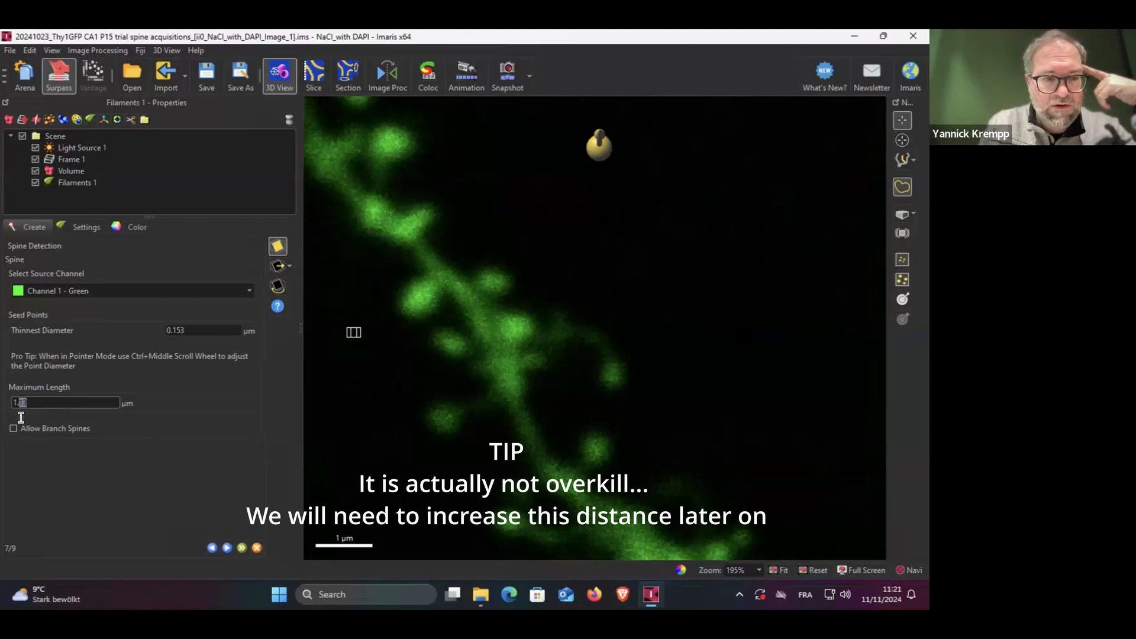
pyautogui.write('5')
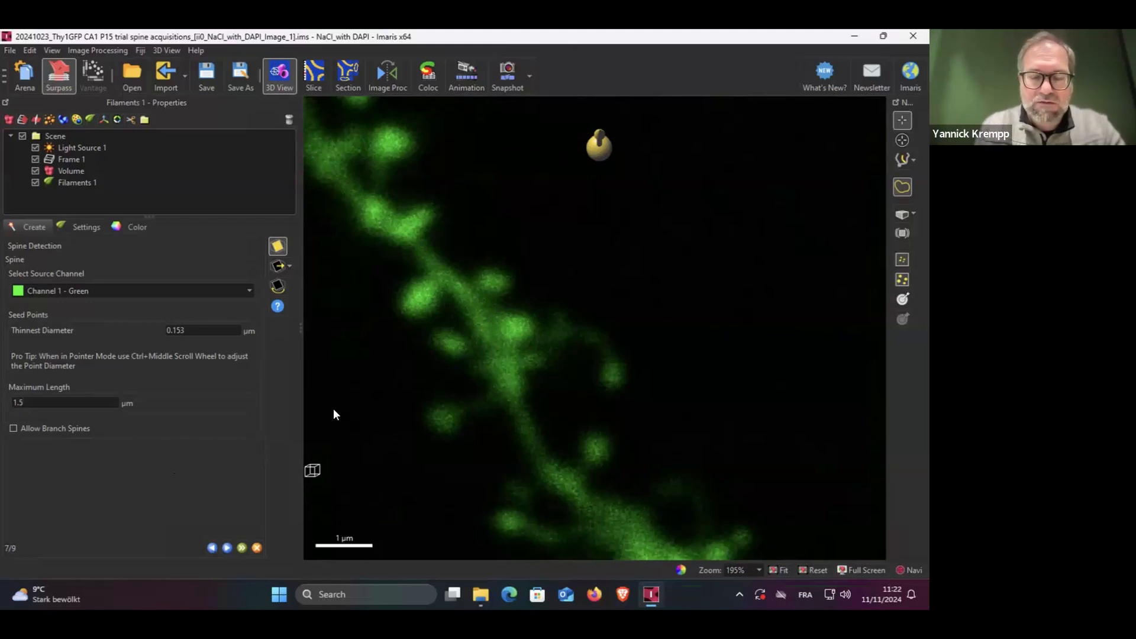
pyautogui.scroll(-3, 456, 418)
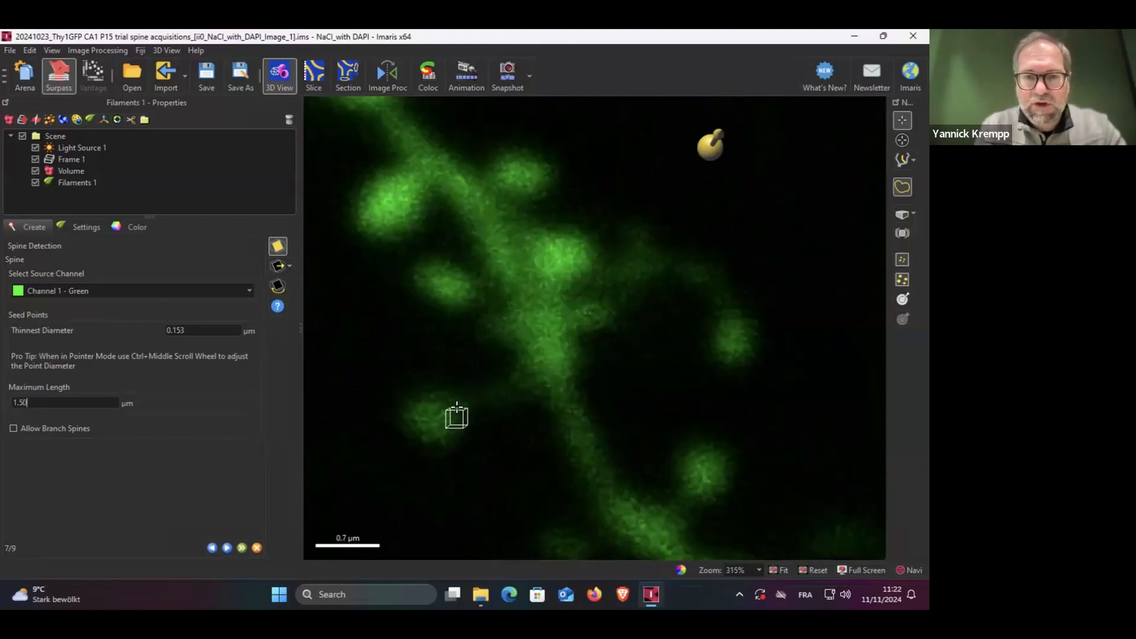
pyautogui.click(227, 548)
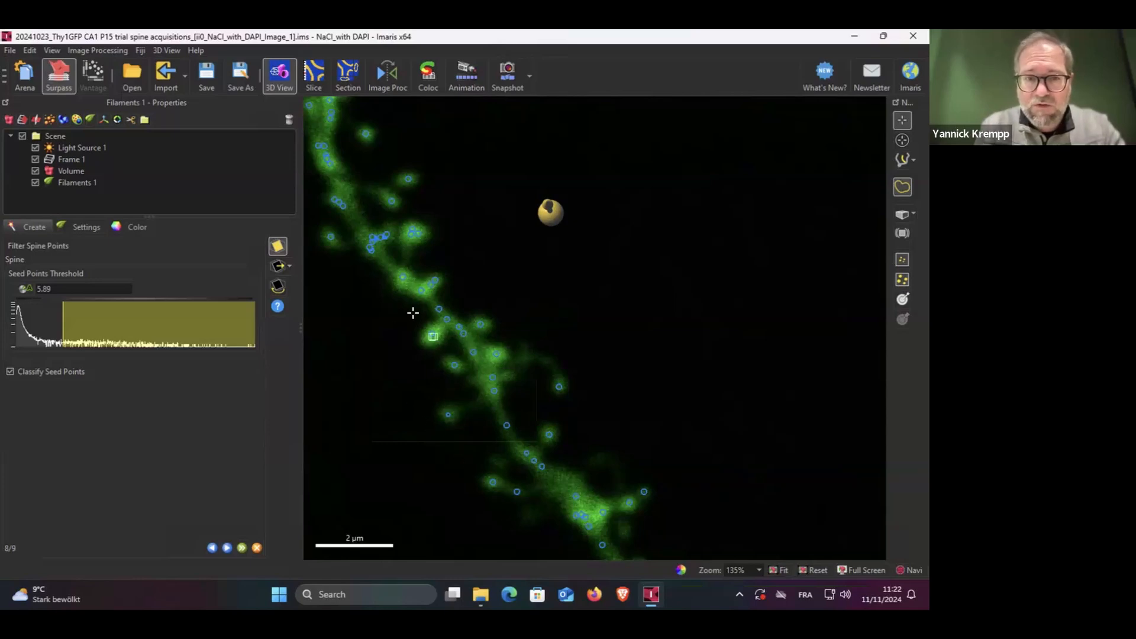
pyautogui.click(227, 545)
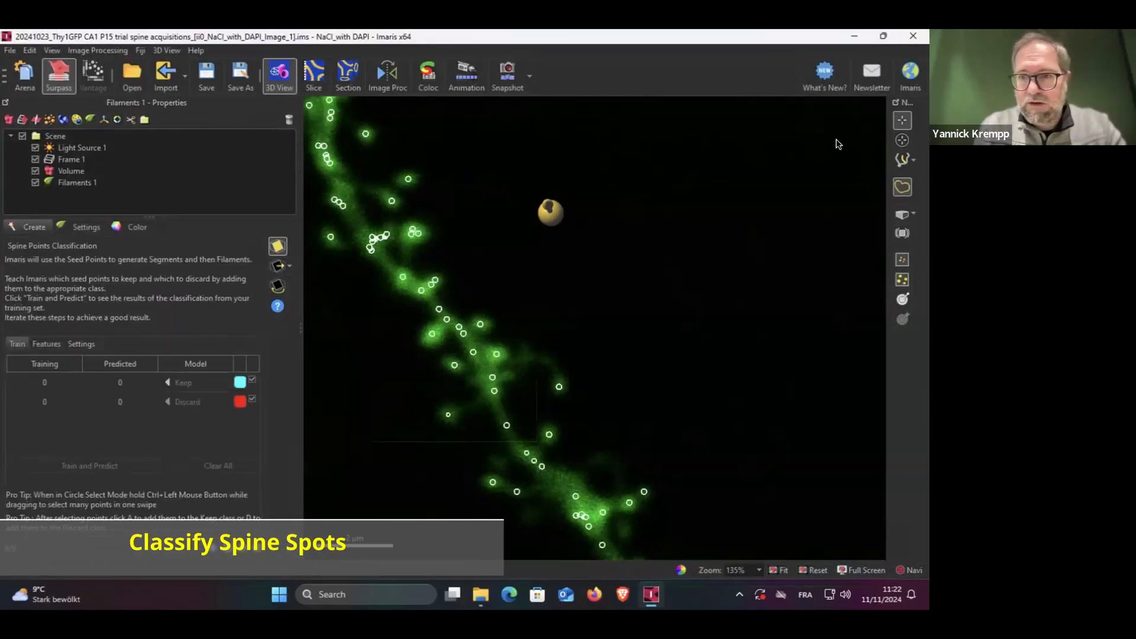
# Circle-select three groups of seed points along the thin dendrite's shaft with a smaller selection circle and classify them as Discard
pyautogui.click(900, 141)
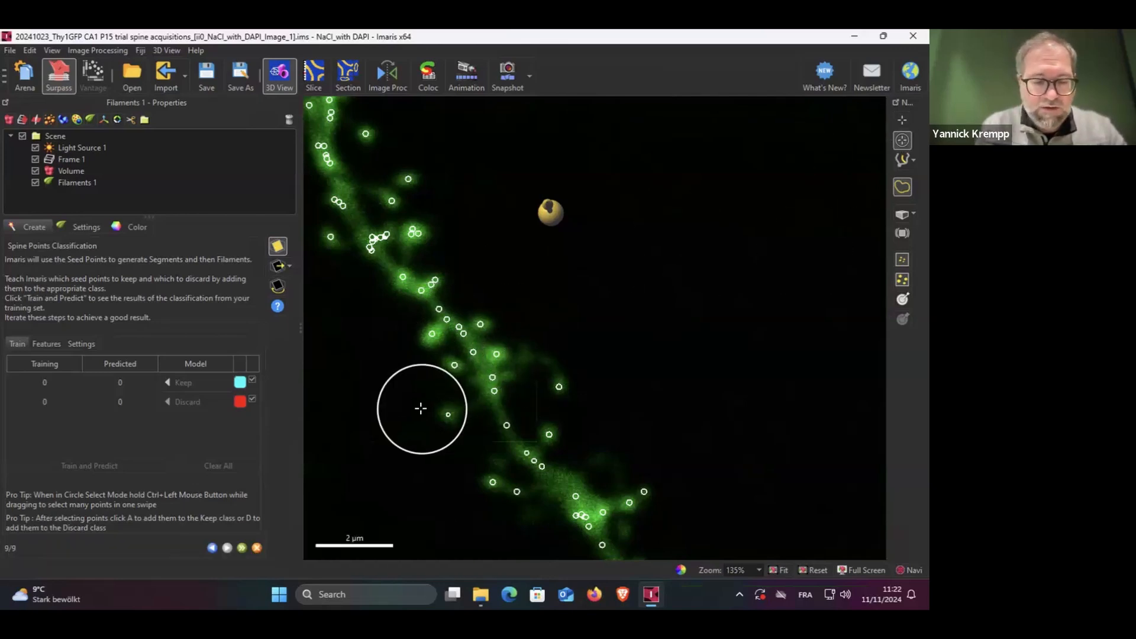
pyautogui.scroll(-6, 399, 403)
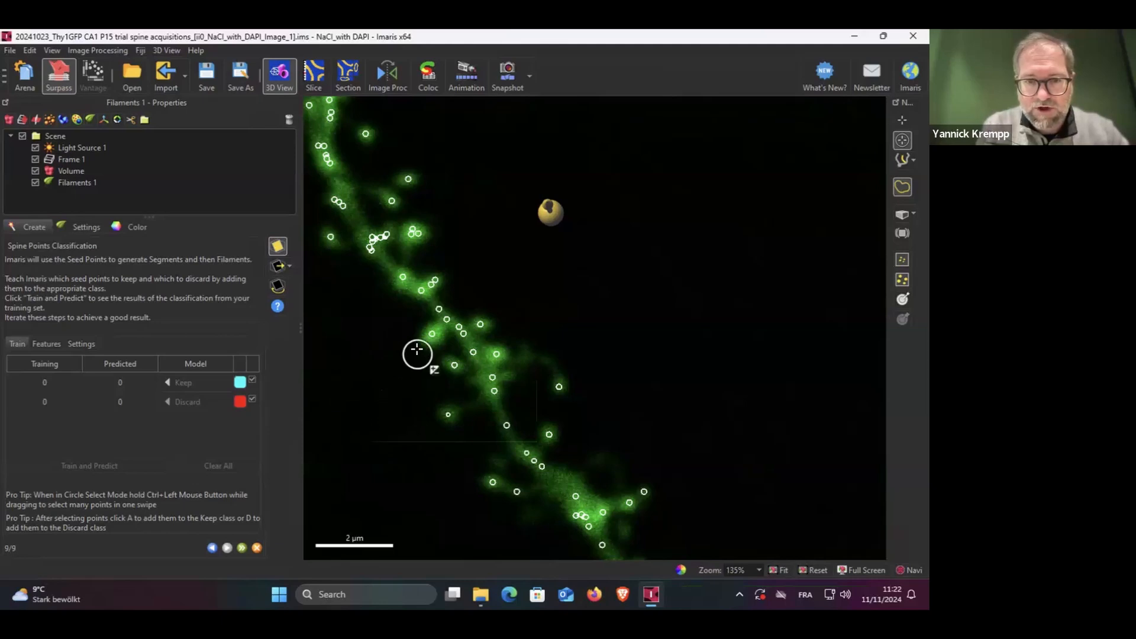
pyautogui.click(451, 312)
pyautogui.click(198, 403)
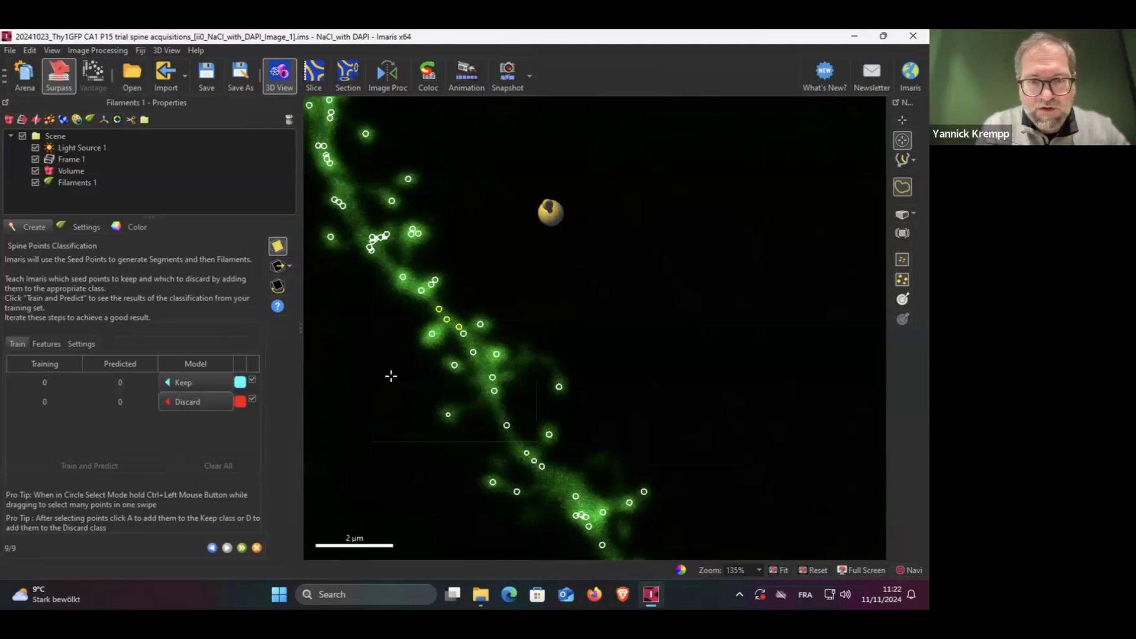
pyautogui.click(484, 387)
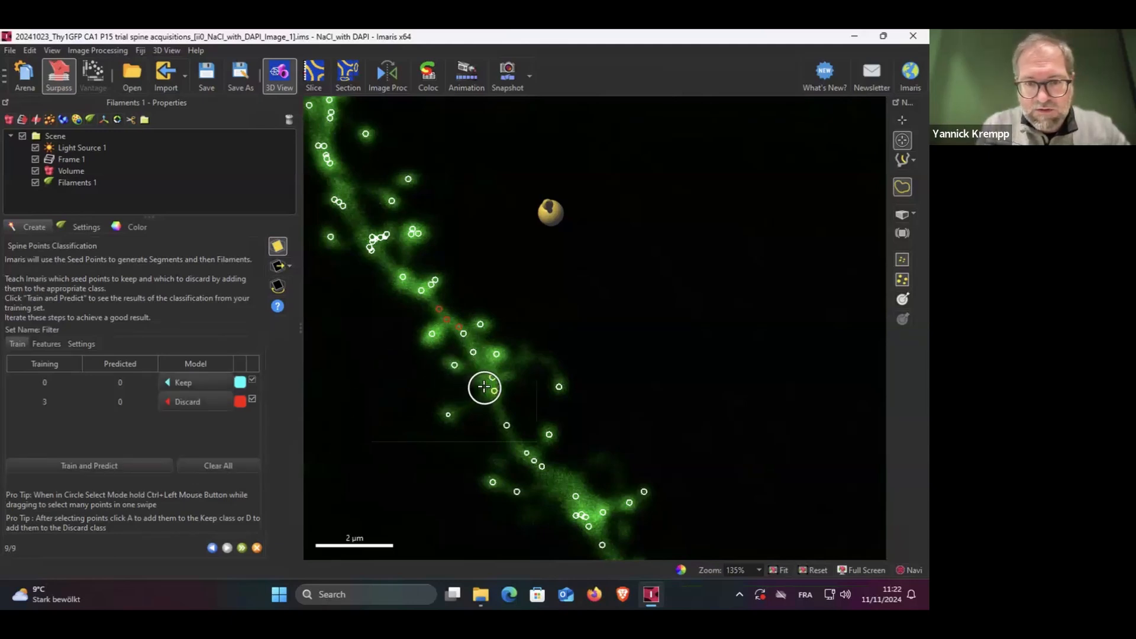
pyautogui.press('d')
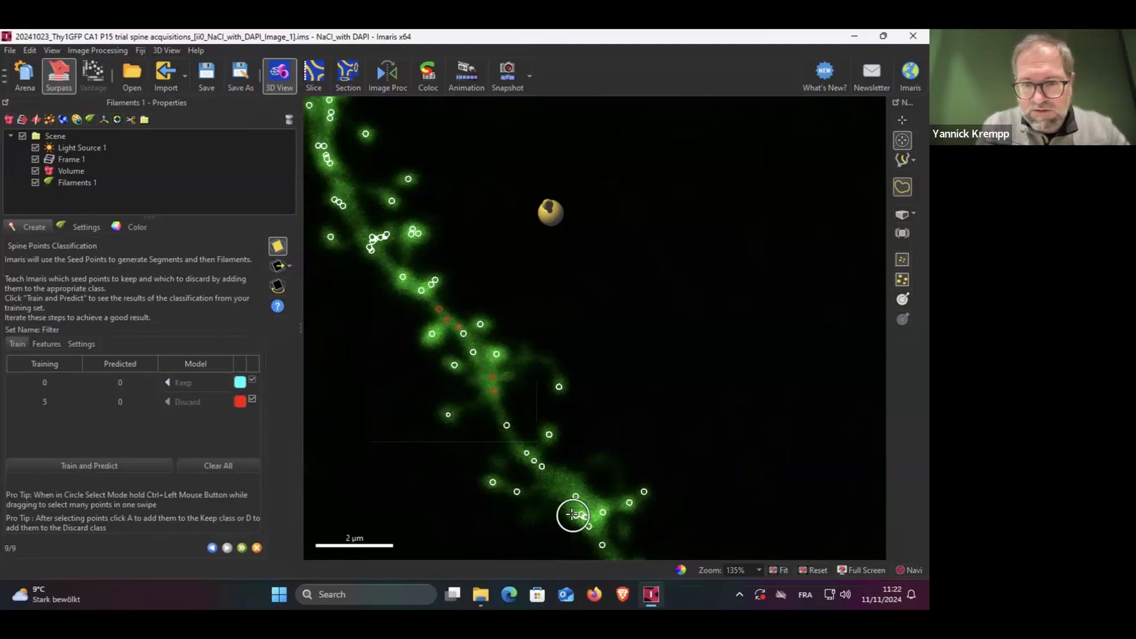
pyautogui.click(577, 514)
pyautogui.click(196, 404)
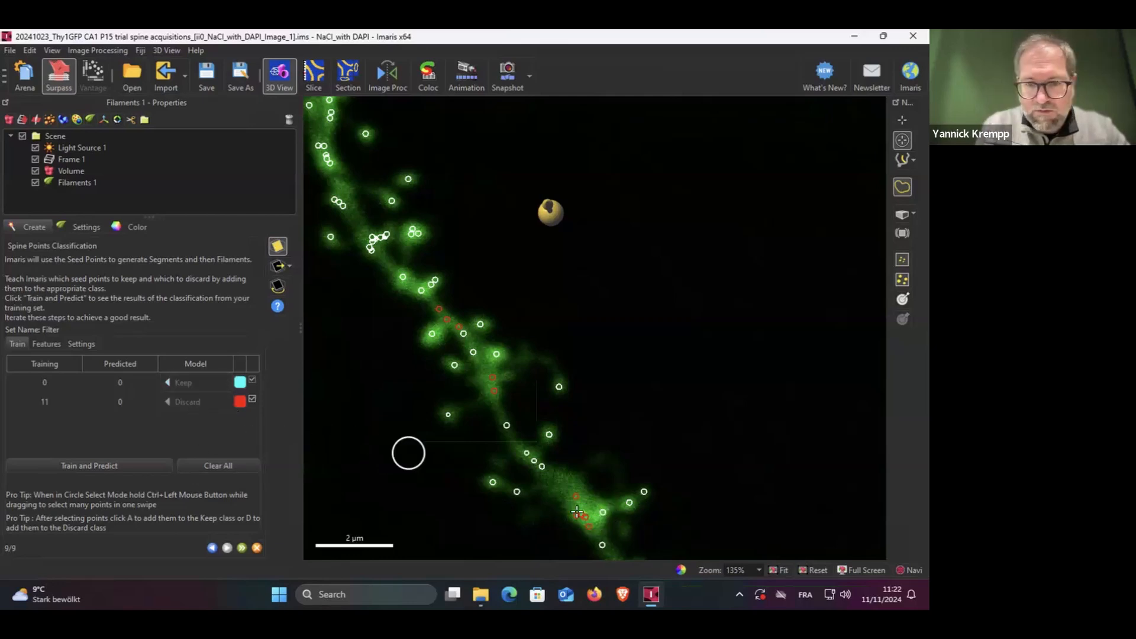
# Classify seed points on isolated spine heads along both sides of the thin dendrite as Keep
pyautogui.click(314, 252)
pyautogui.click(198, 383)
pyautogui.click(492, 483)
pyautogui.click(199, 384)
pyautogui.click(567, 388)
pyautogui.click(198, 383)
pyautogui.click(554, 434)
pyautogui.click(198, 384)
pyautogui.click(643, 493)
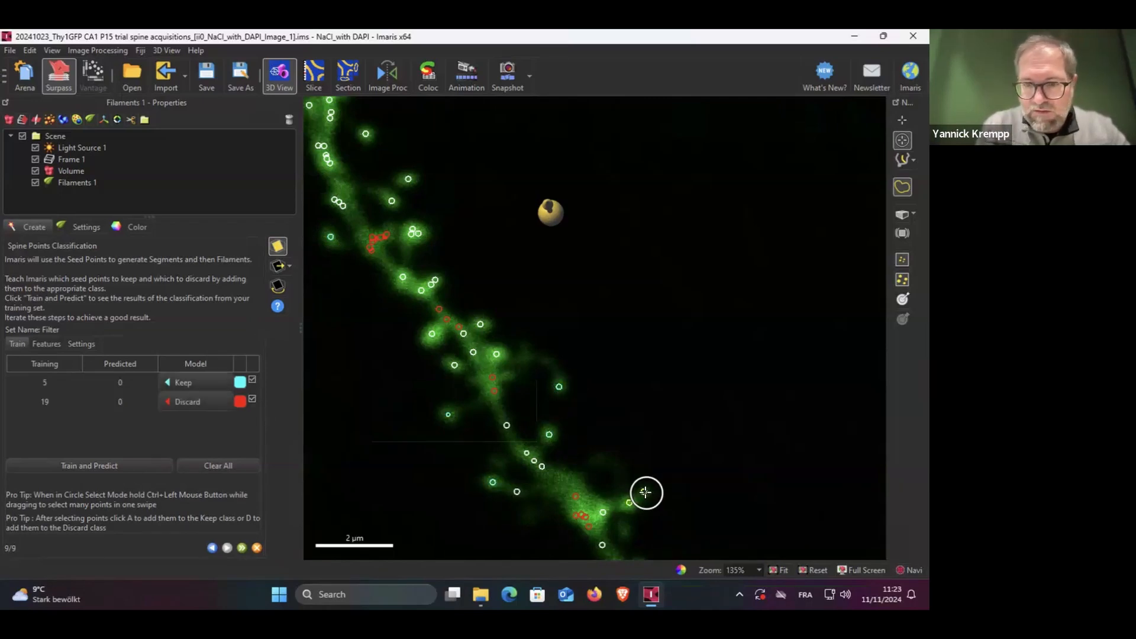
# Classify the seed points on further spine heads higher up the same thin dendrite as Keep
pyautogui.moveTo(379, 196); pyautogui.dragTo(563, 486, button='right')
pyautogui.click(424, 357)
pyautogui.press('a')
pyautogui.click(587, 477)
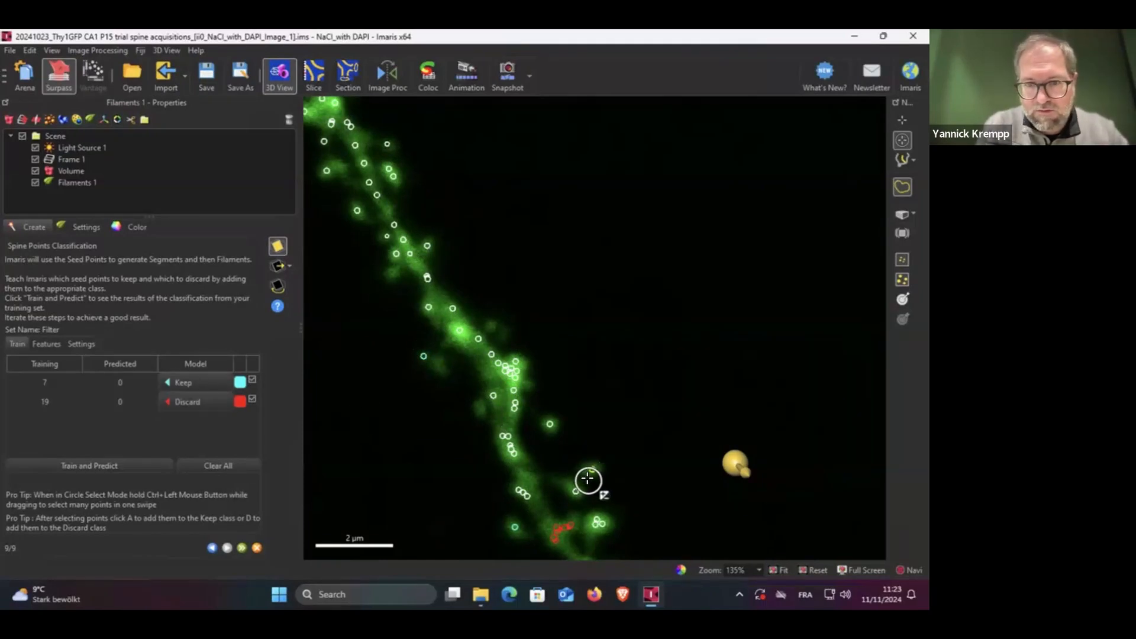
pyautogui.click(187, 384)
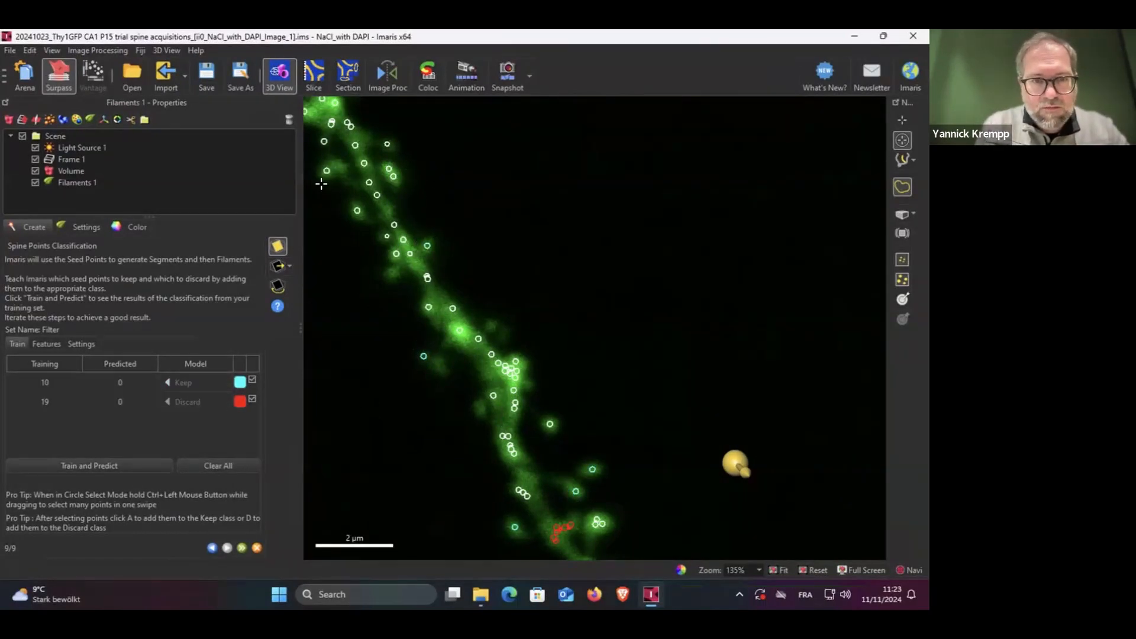
# On the thick, bright dendrite near the volume's edge, classify two groups of seed points inside the shaft as Discard
pyautogui.moveTo(591, 256); pyautogui.dragTo(90, 333, button='right')
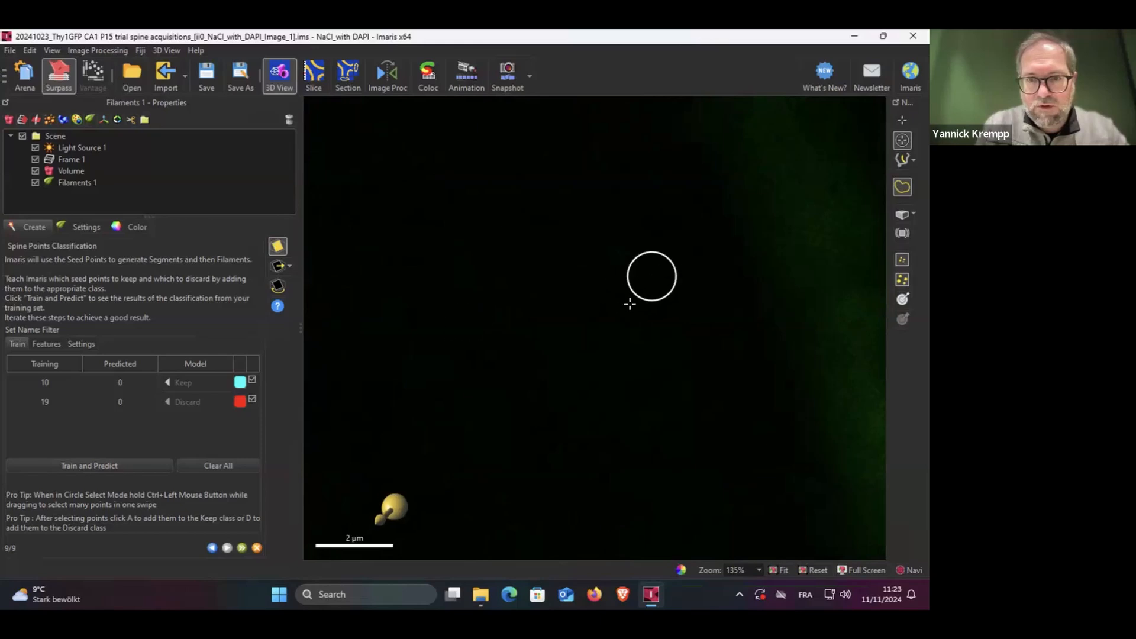
pyautogui.scroll(5, 622, 308)
pyautogui.scroll(1, 572, 325)
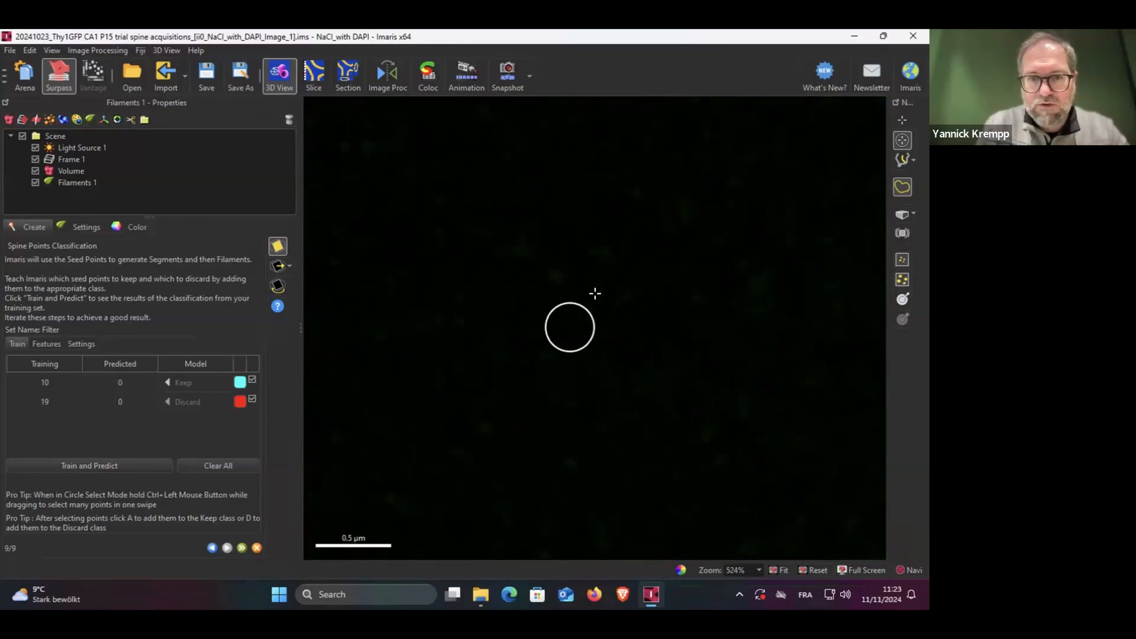
pyautogui.scroll(1, 562, 326)
pyautogui.scroll(1, 557, 331)
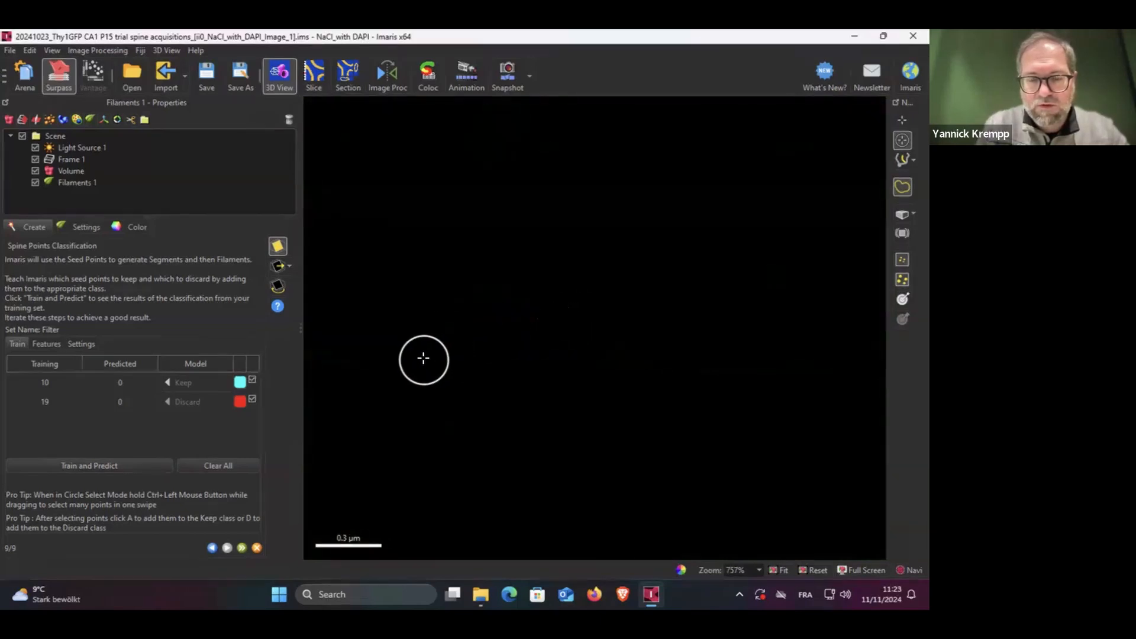
pyautogui.scroll(1, 423, 357)
pyautogui.scroll(-10, 424, 355)
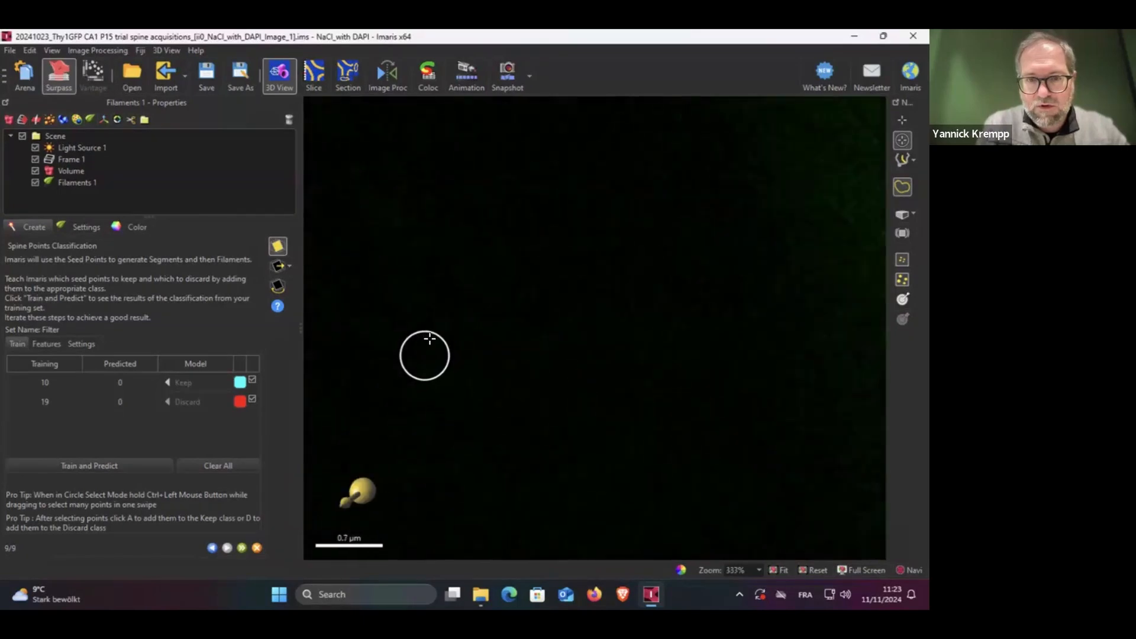
pyautogui.scroll(-1, 430, 352)
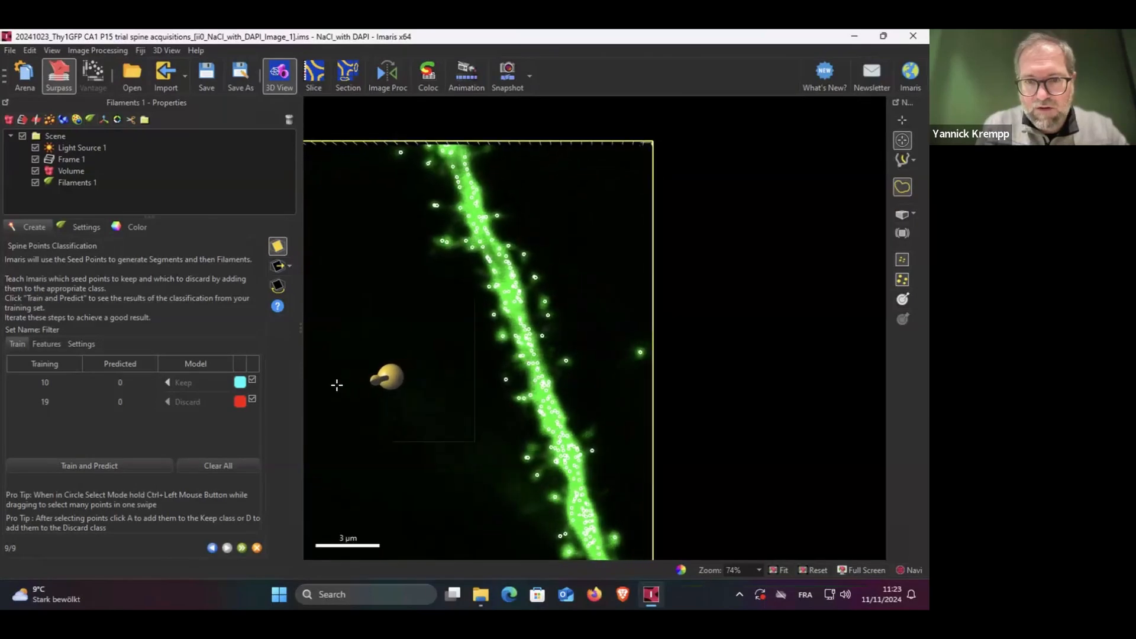
pyautogui.scroll(3, 469, 343)
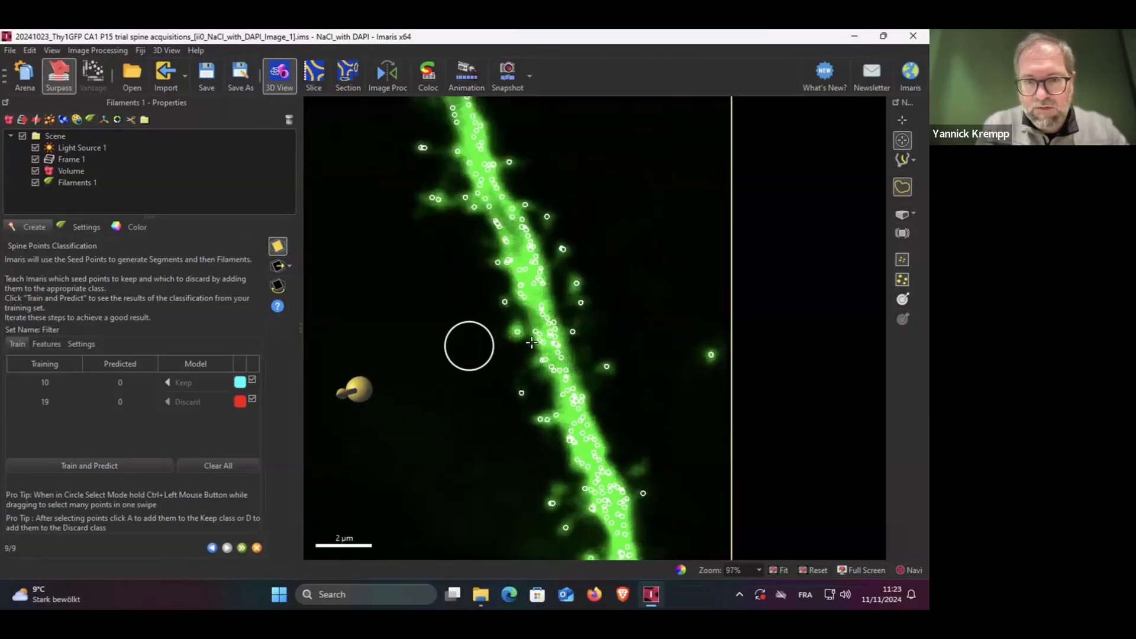
pyautogui.scroll(3, 547, 308)
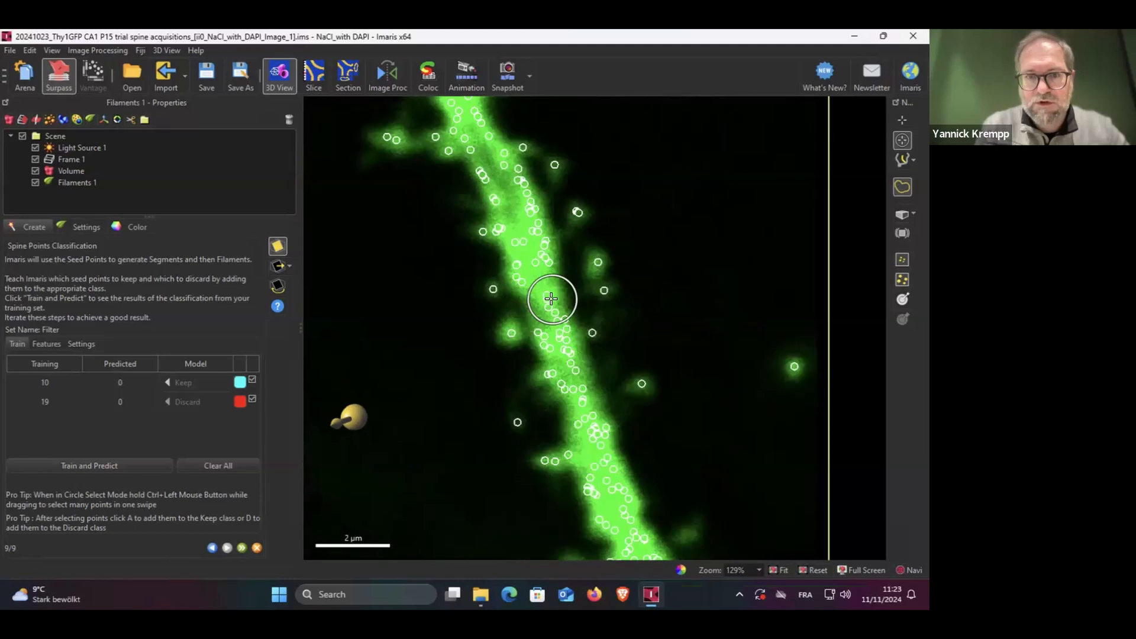
pyautogui.click(529, 247)
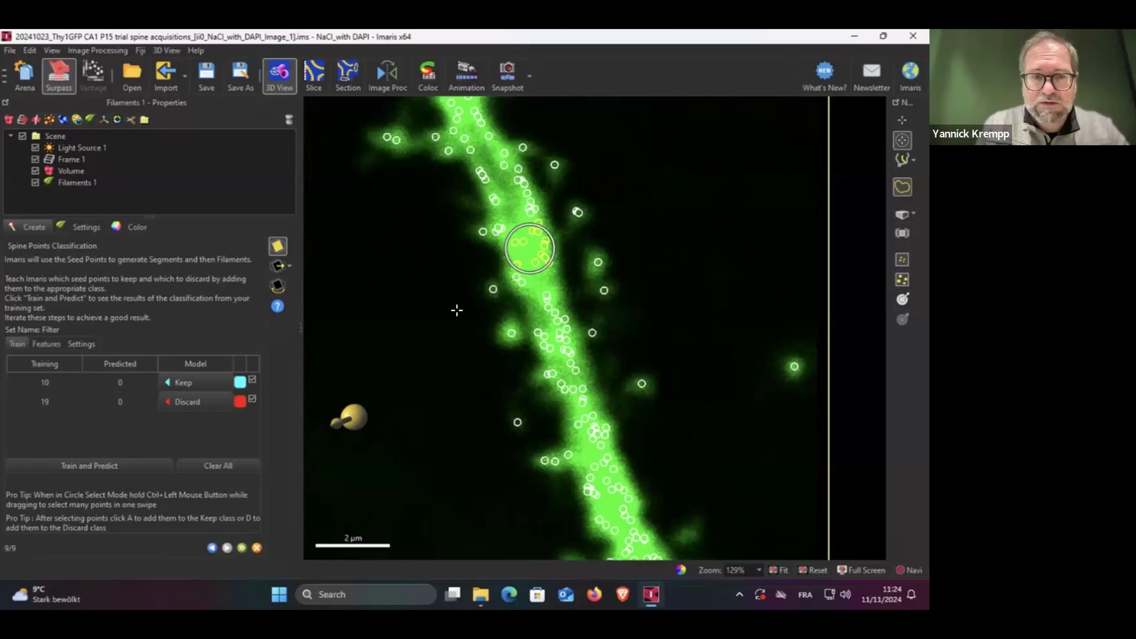
pyautogui.click(210, 405)
pyautogui.click(540, 330)
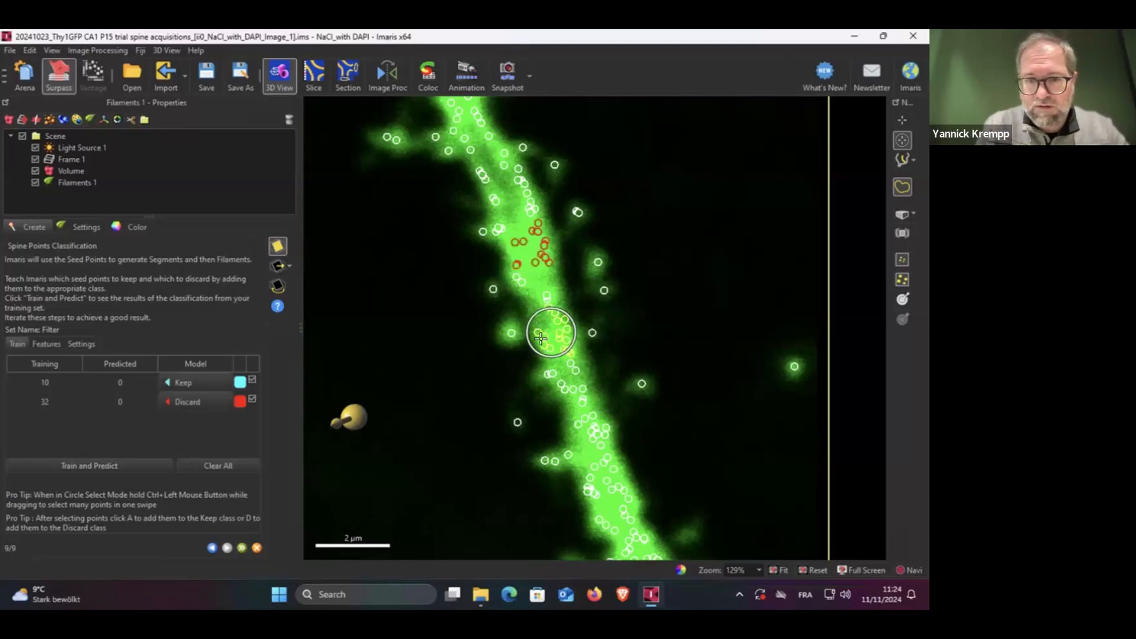
pyautogui.click(176, 403)
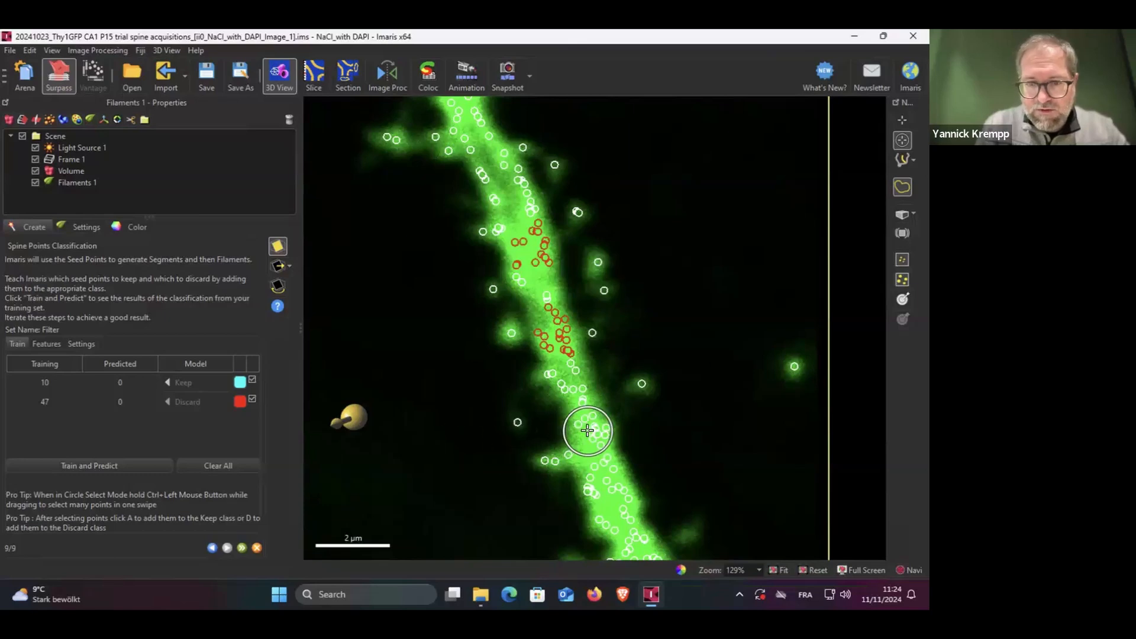
# Classify the next two groups of seed points farther down the thick dendrite's shaft as Discard
pyautogui.click(589, 432)
pyautogui.click(190, 405)
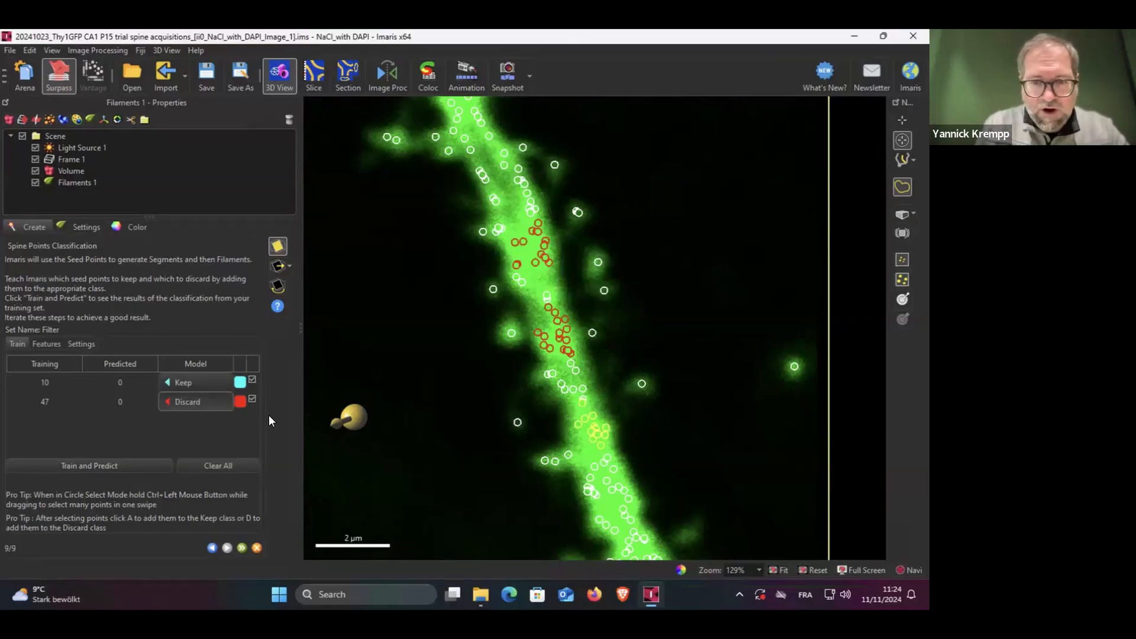
pyautogui.click(598, 479)
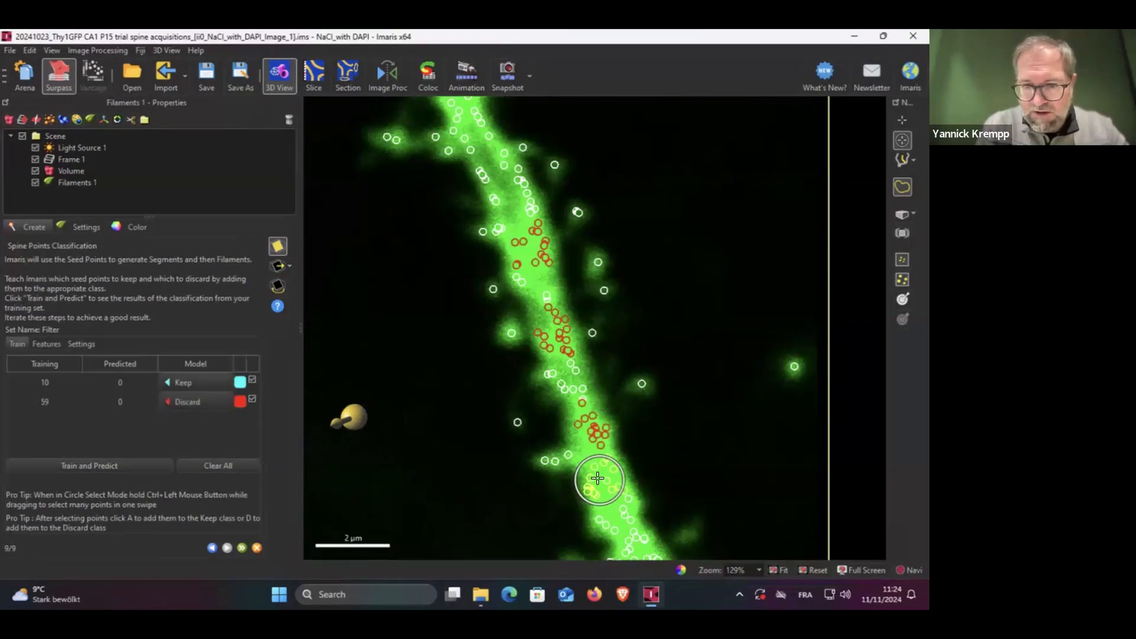
pyautogui.click(184, 403)
# Classify two isolated spine-head points beside the thick dendrite, and the group of points above the discarded shaft section, as Keep
pyautogui.click(507, 428)
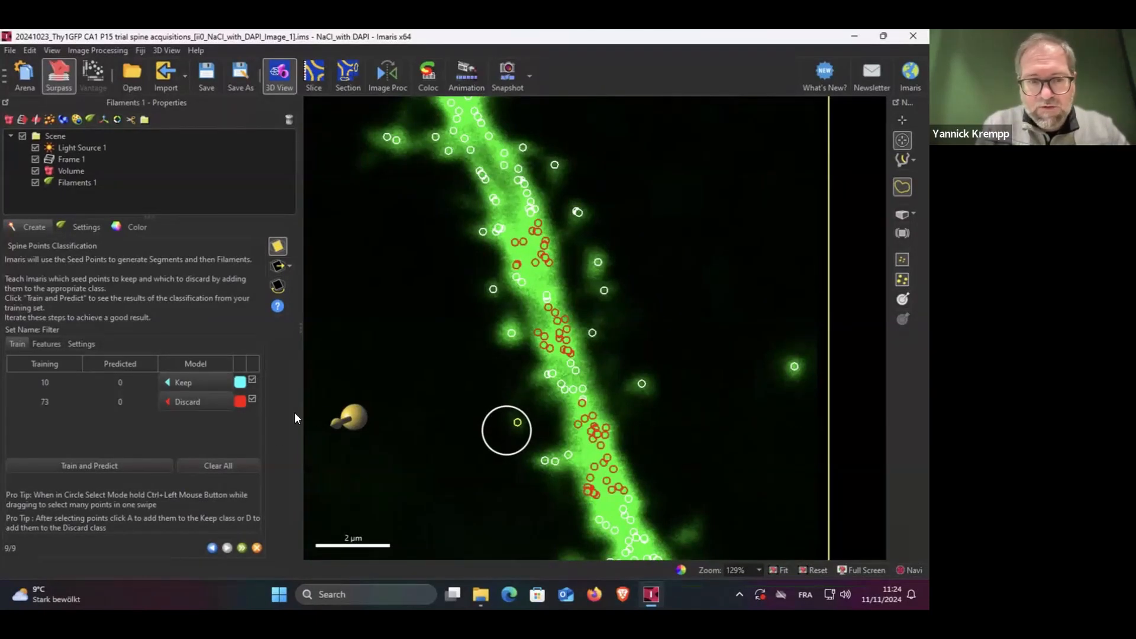
pyautogui.click(179, 383)
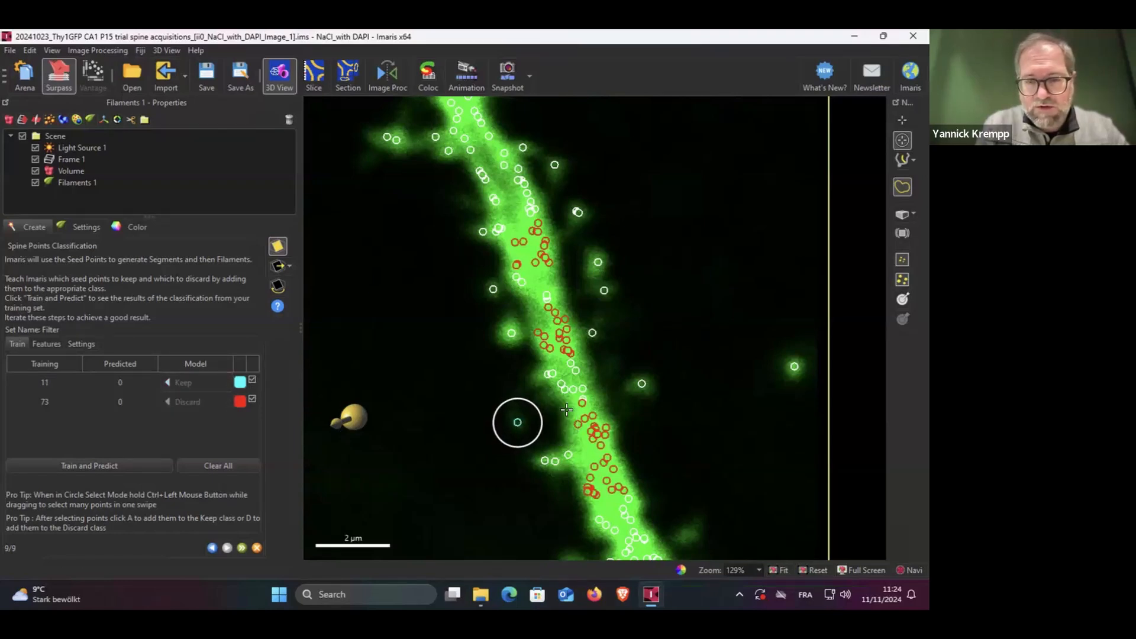
pyautogui.click(652, 385)
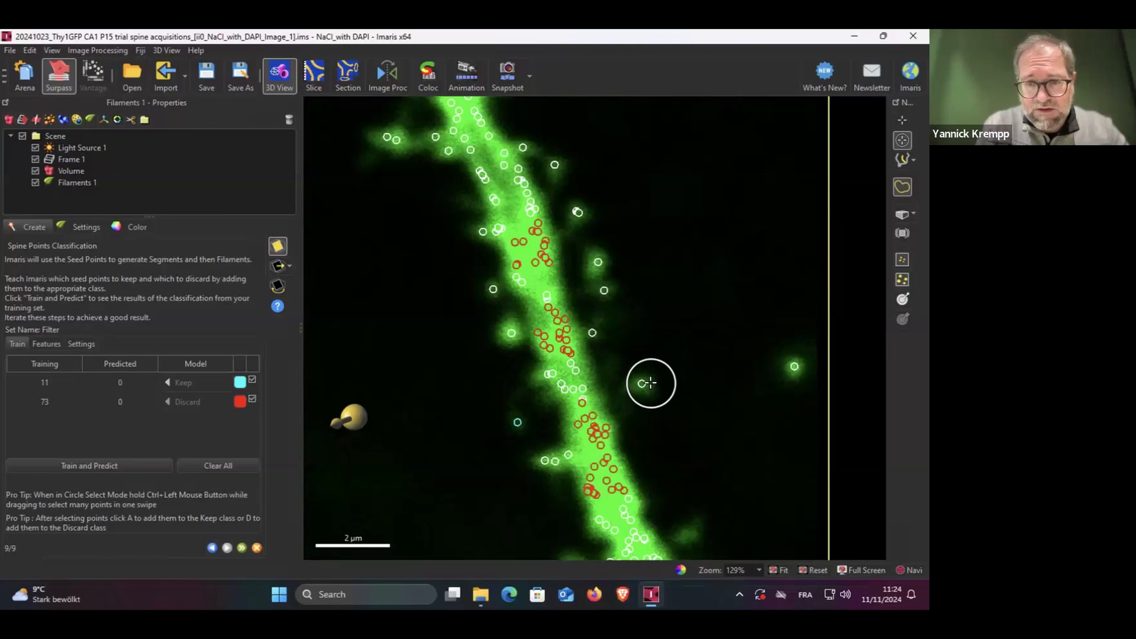
pyautogui.click(215, 381)
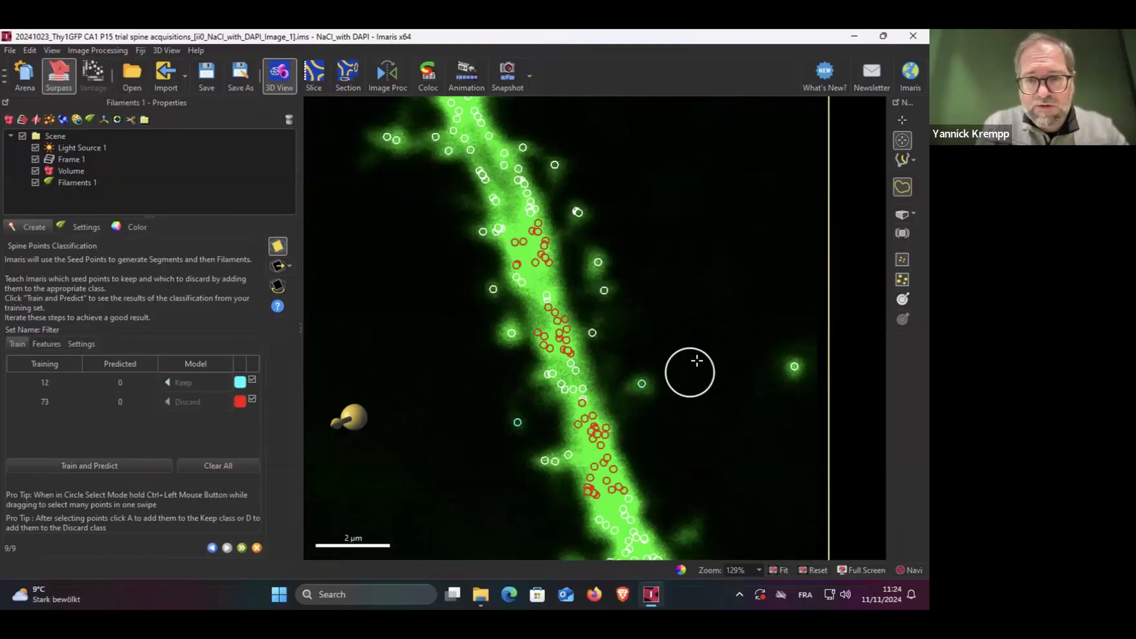
pyautogui.click(509, 187)
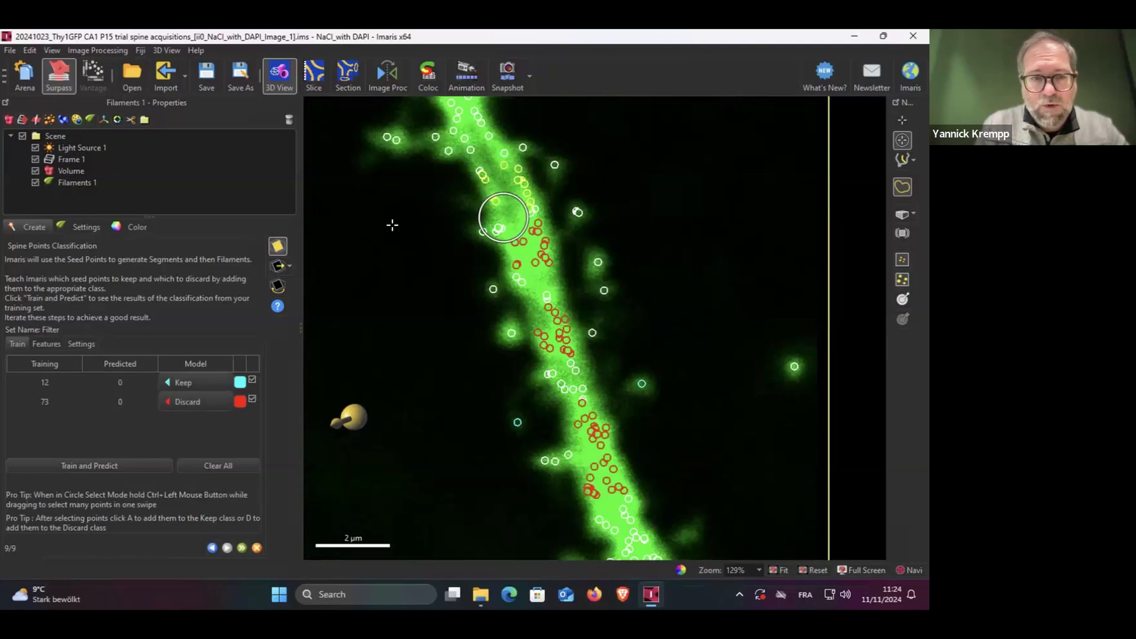
pyautogui.click(197, 379)
# Classify the seed points within the widened lower section of the thick dendrite's shaft as Discard
pyautogui.scroll(2, 507, 271)
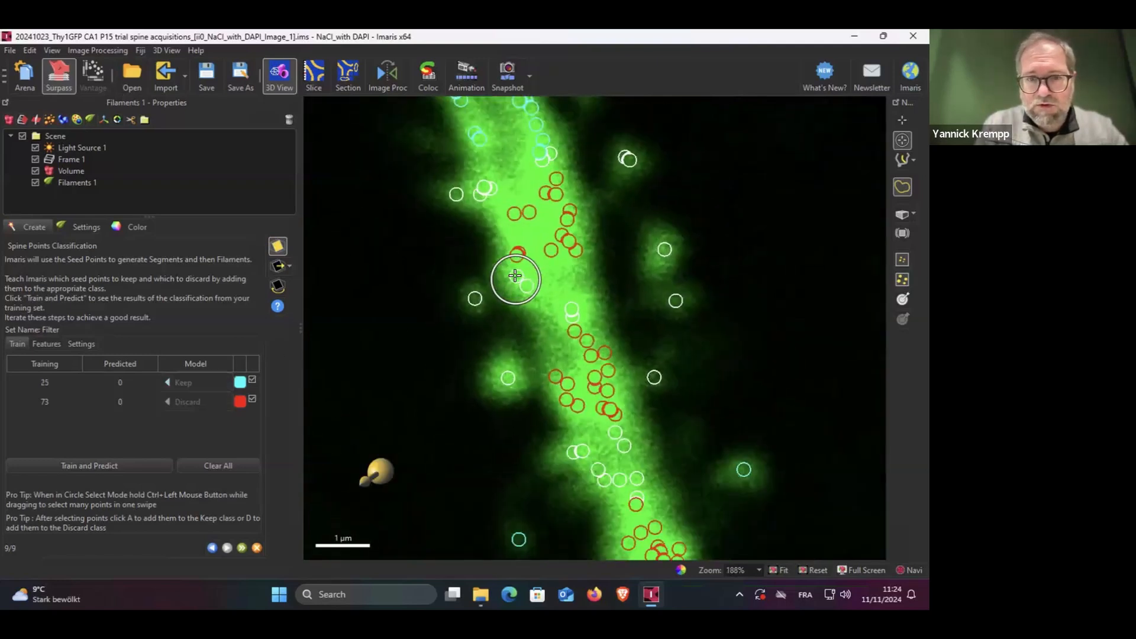
pyautogui.scroll(-5, 507, 278)
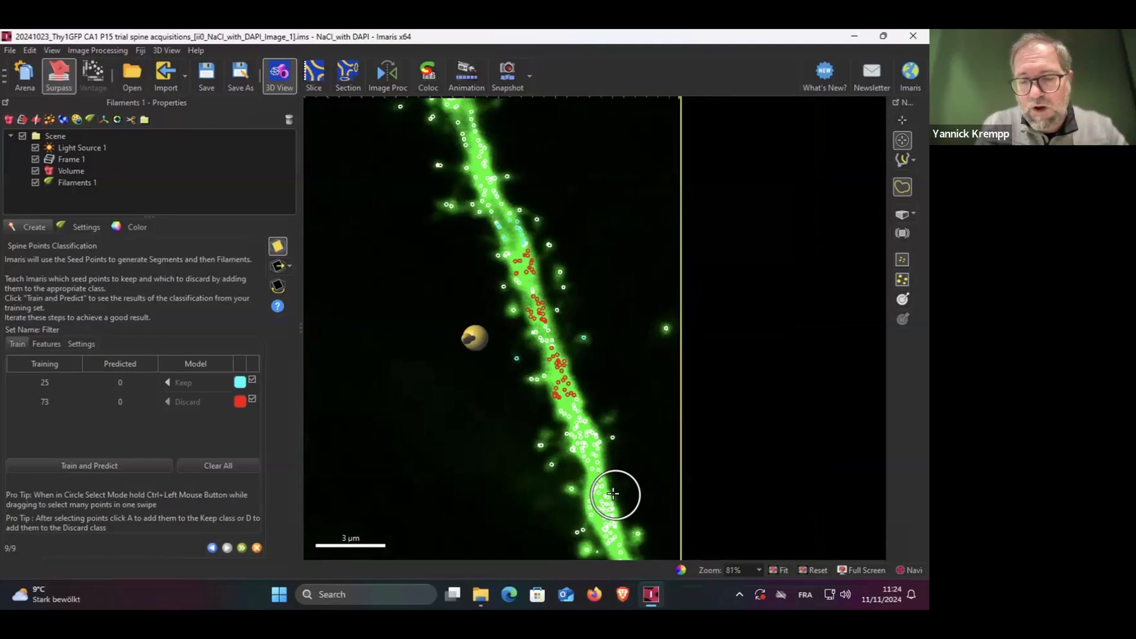
pyautogui.scroll(5, 604, 474)
pyautogui.scroll(1, 592, 481)
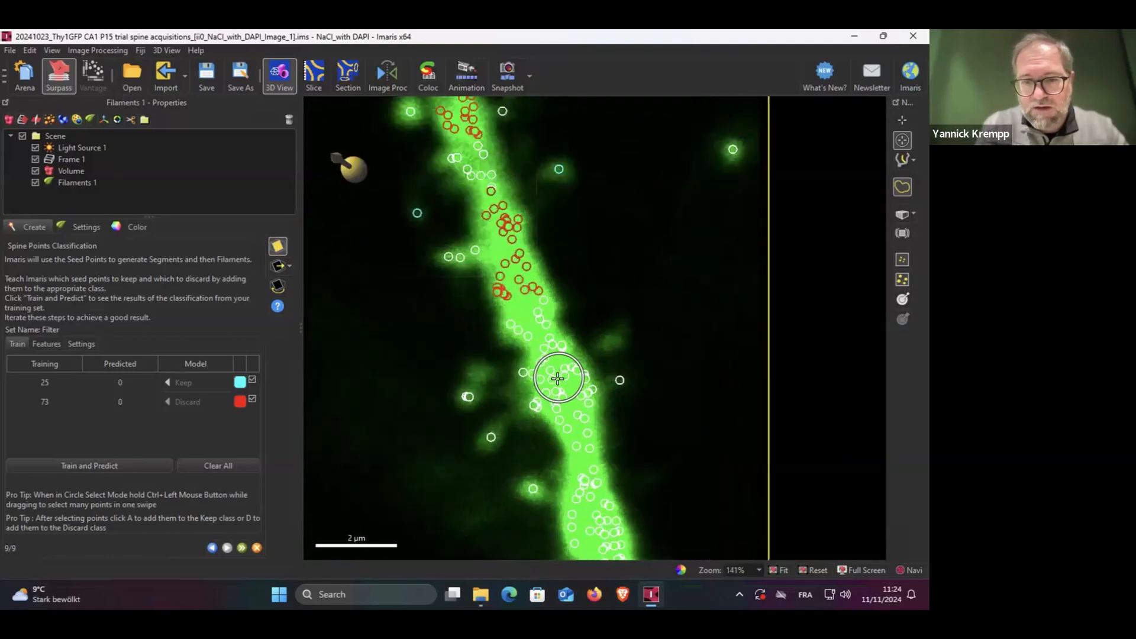
pyautogui.click(556, 381)
pyautogui.click(207, 404)
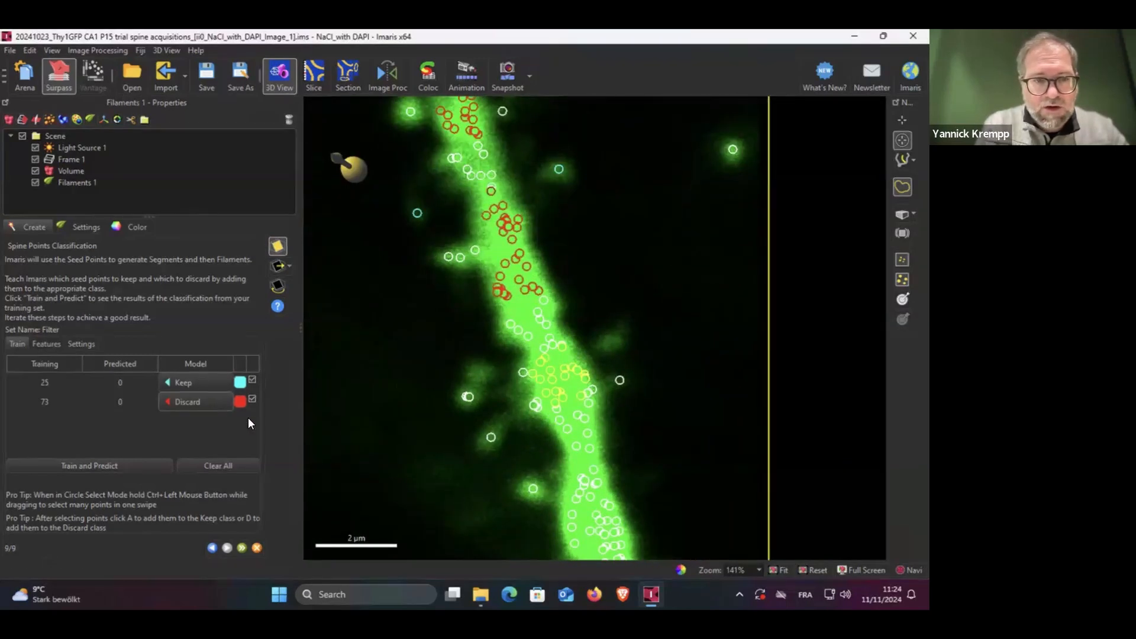
# Classify the seed points on the two spine heads beside the widened shaft section as Keep
pyautogui.click(464, 413)
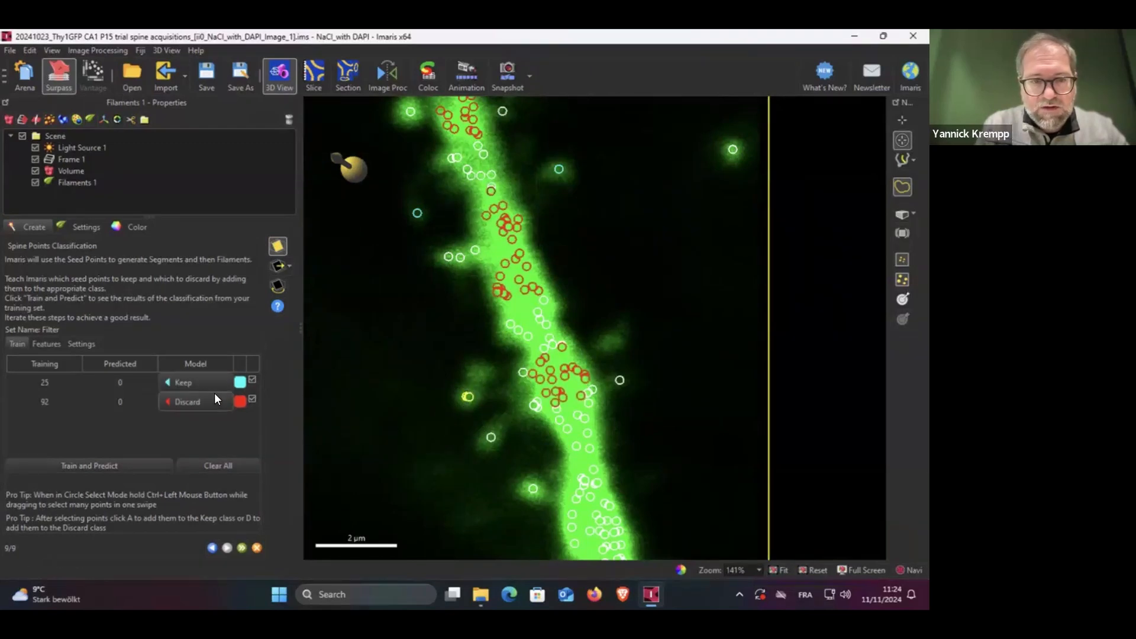
pyautogui.click(480, 440)
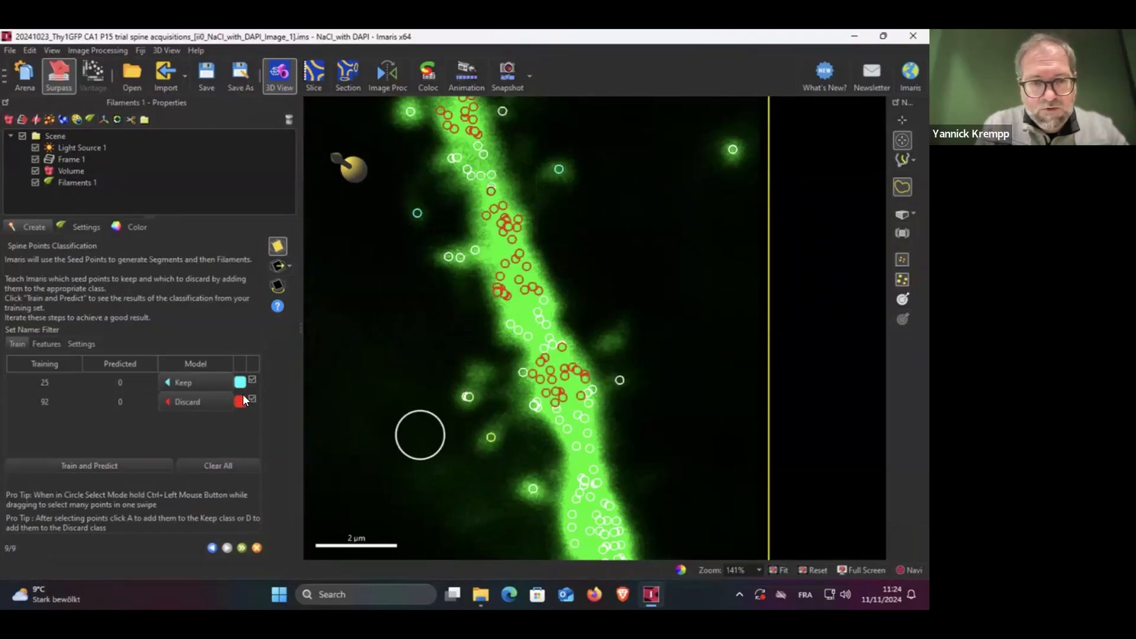
# Add the isolated spine-head points beside the lower part of the dendrite to the Keep class, and run Train and Predict
pyautogui.click(193, 386)
pyautogui.click(533, 489)
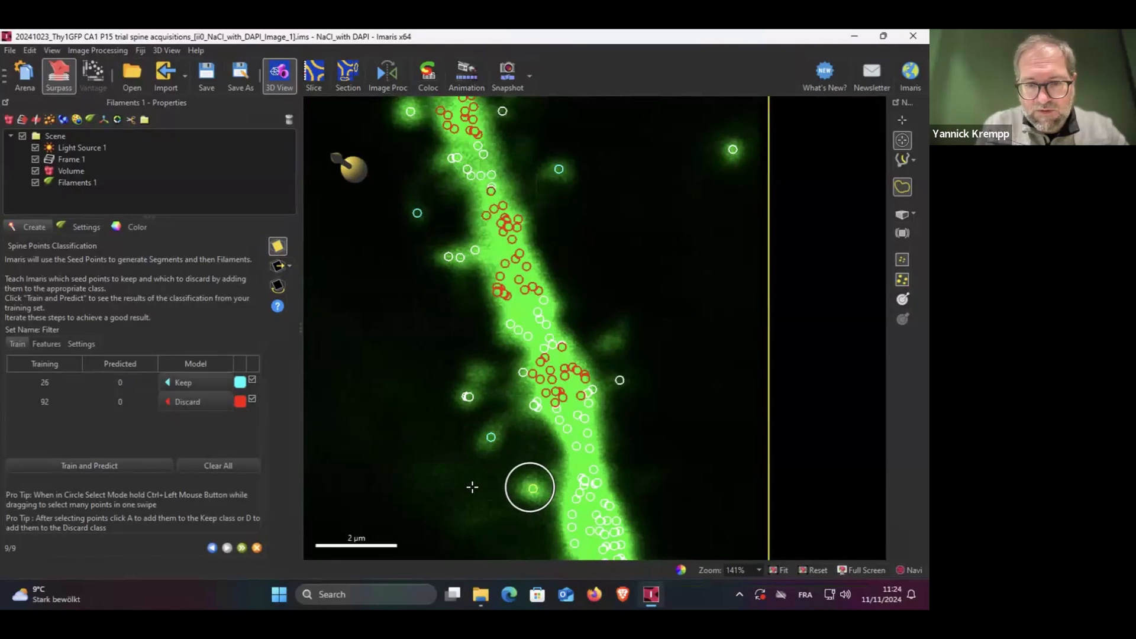
pyautogui.click(187, 381)
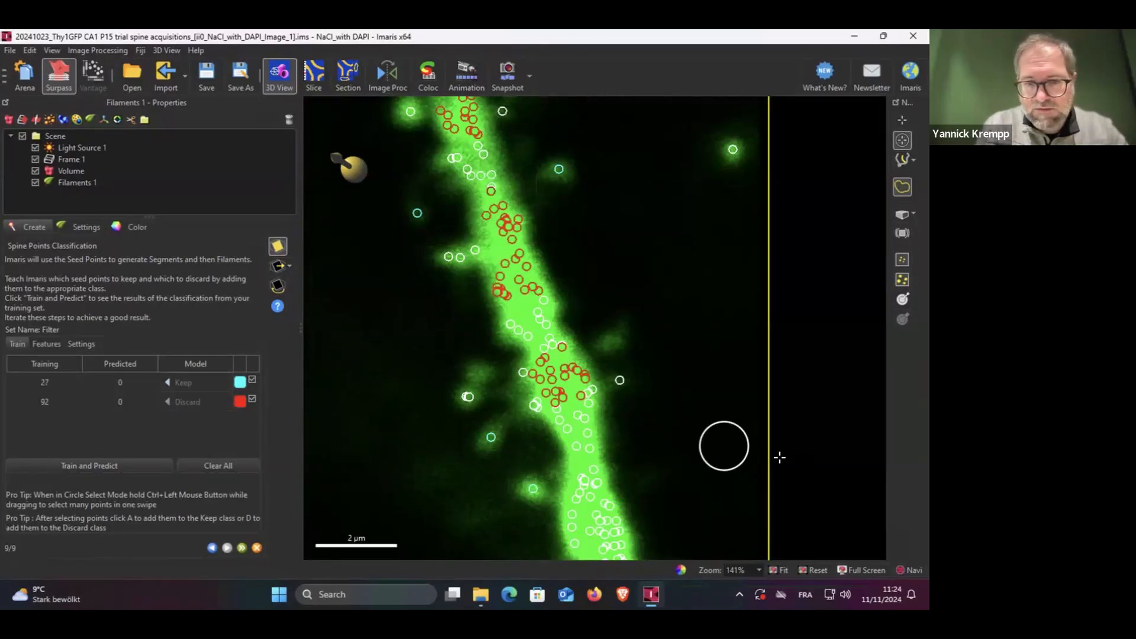
pyautogui.click(626, 379)
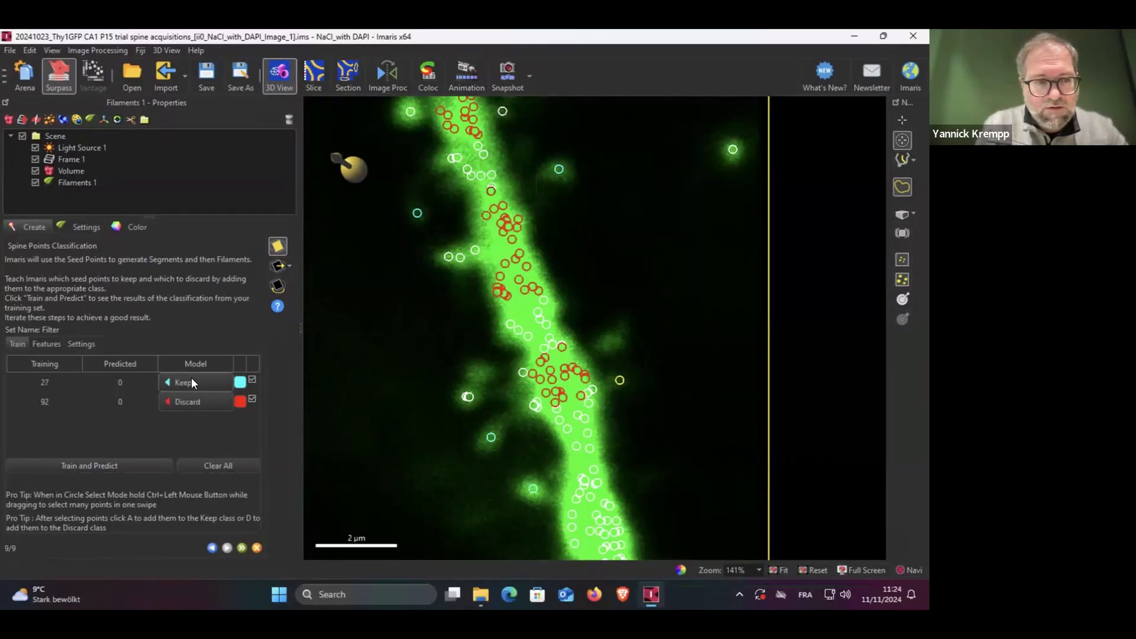
pyautogui.click(191, 382)
# Reassign the wrongly kept points inside the dendrite shaft, around the upper bend, to the Discard class and rerun Train and Predict
pyautogui.scroll(2, 434, 424)
pyautogui.scroll(-6, 433, 424)
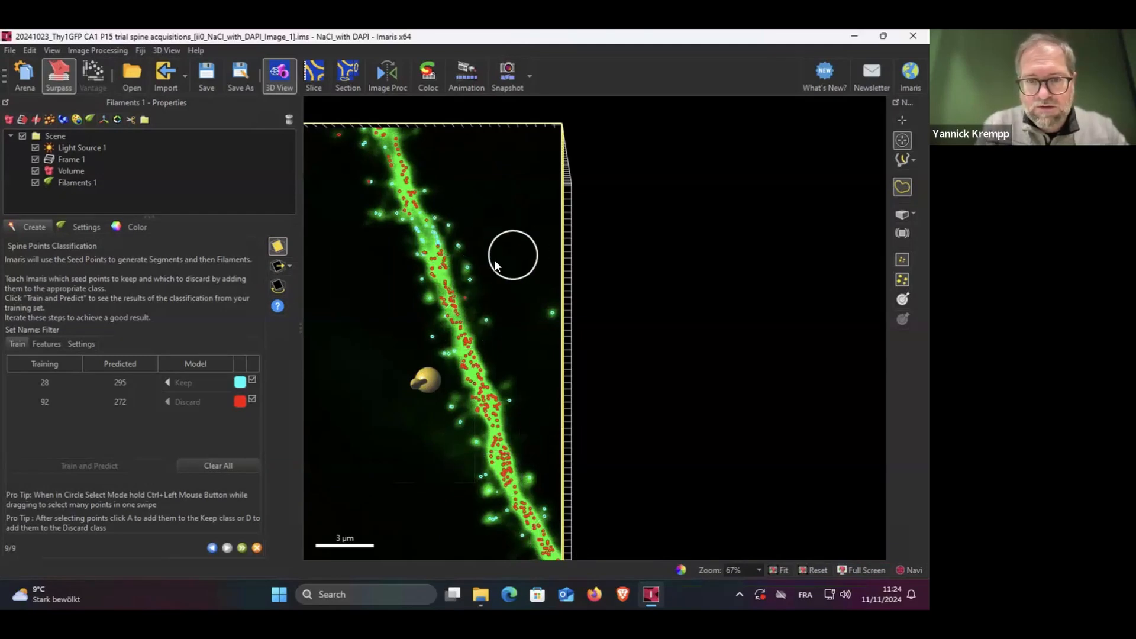
pyautogui.scroll(4, 418, 231)
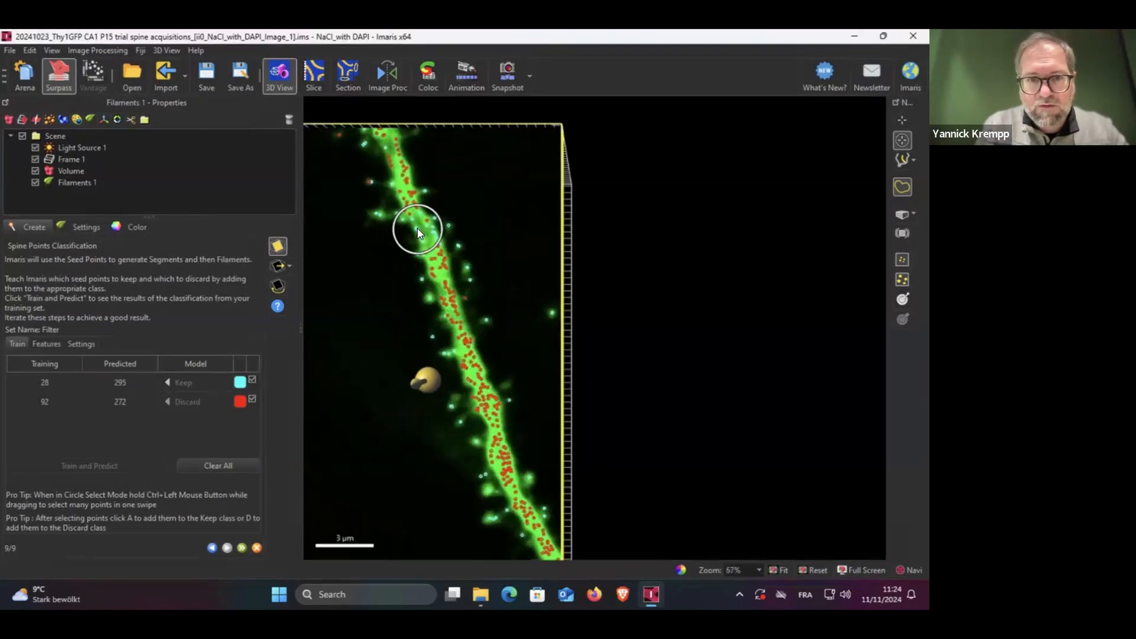
pyautogui.scroll(1, 417, 233)
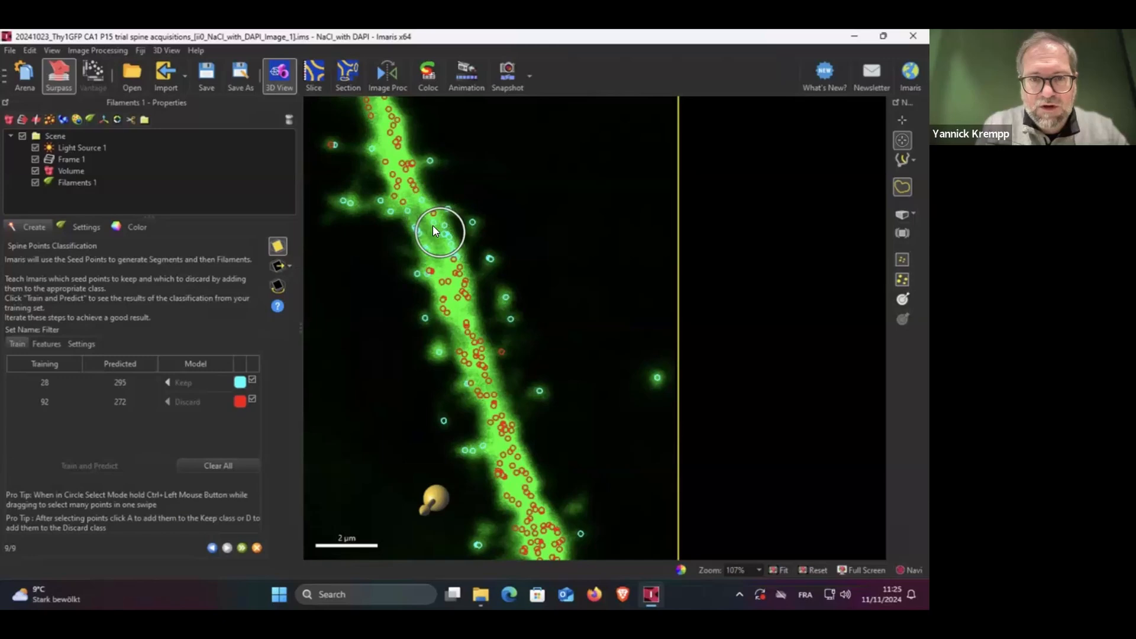
pyautogui.click(419, 217)
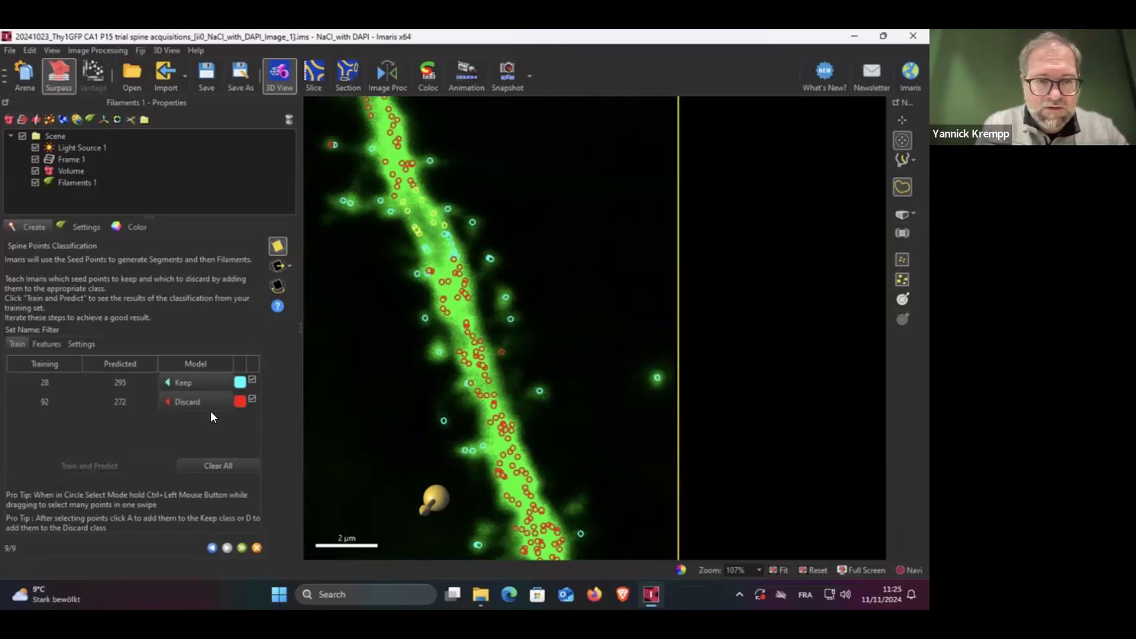
pyautogui.click(181, 402)
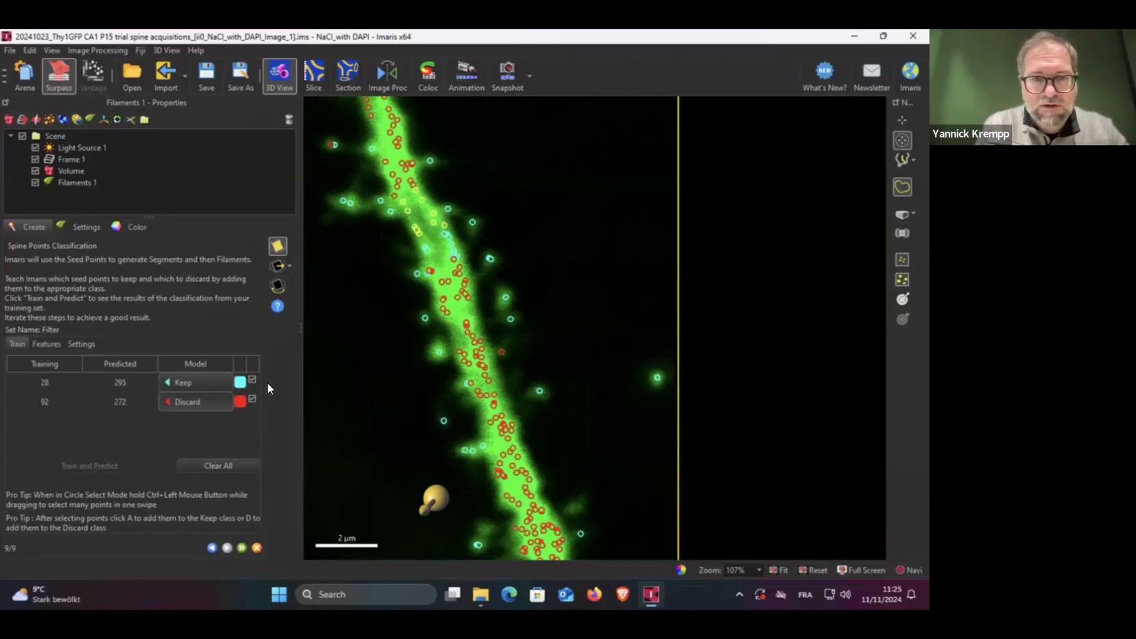
pyautogui.click(436, 249)
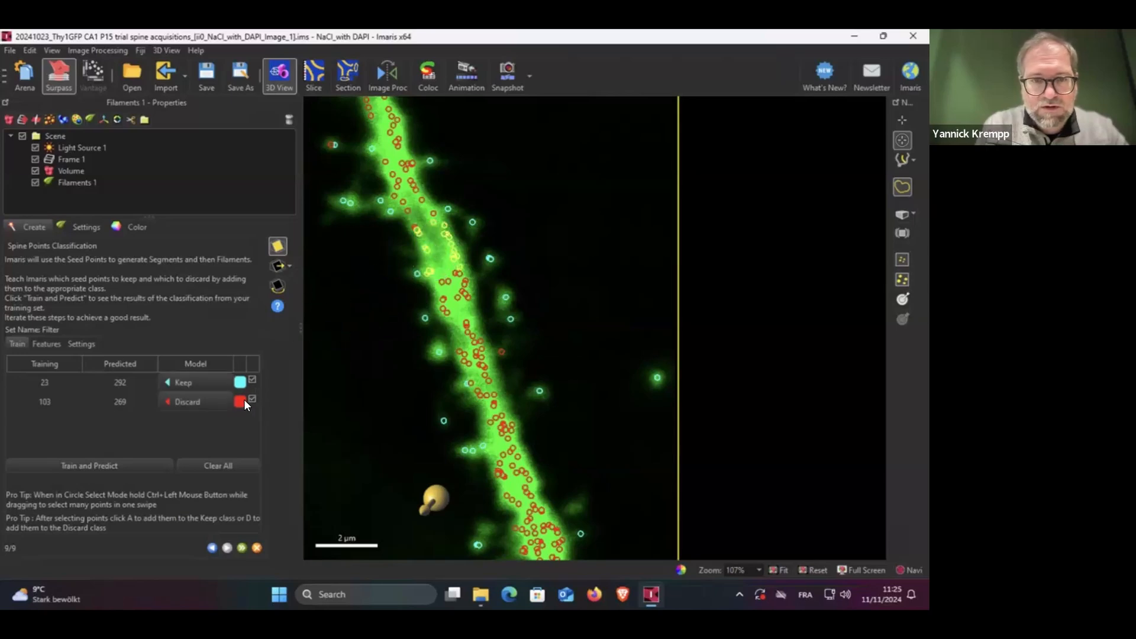
pyautogui.click(207, 400)
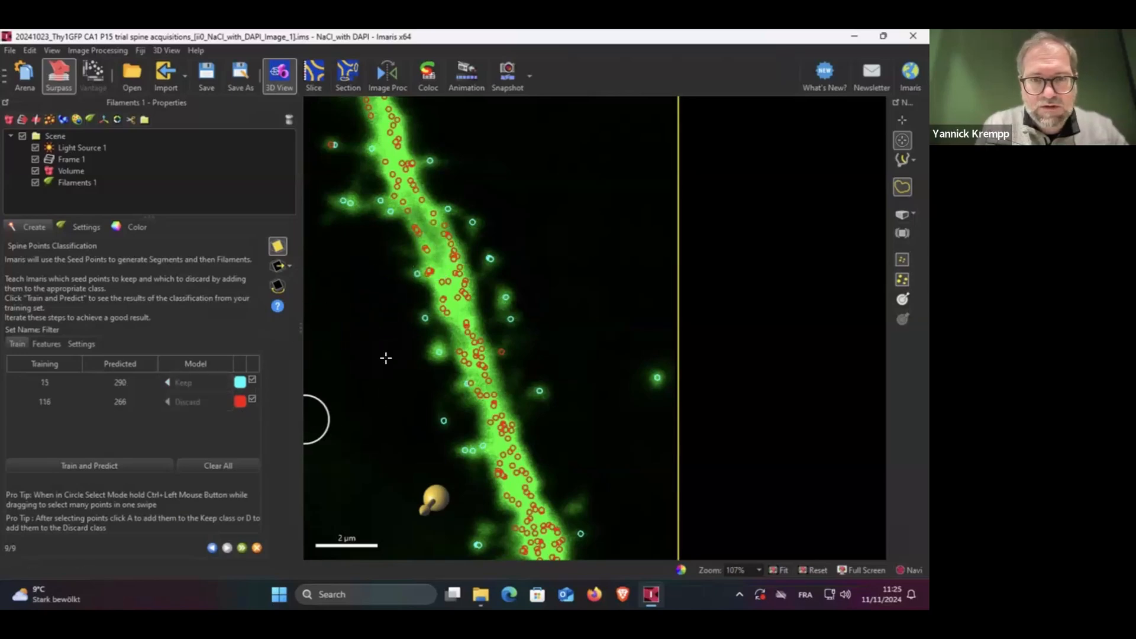
pyautogui.click(101, 464)
# Add the wrongly kept points on the bright swelling of the second, thinner dendrite's shaft to the Discard class
pyautogui.scroll(3, 378, 297)
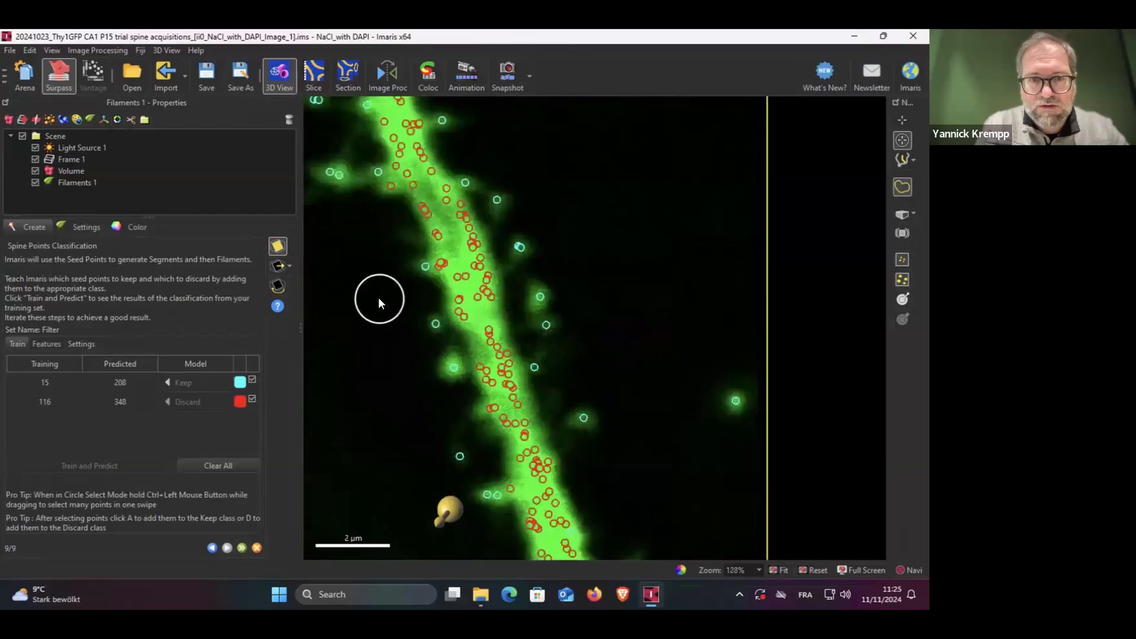
pyautogui.scroll(-5, 378, 297)
pyautogui.scroll(-2, 380, 298)
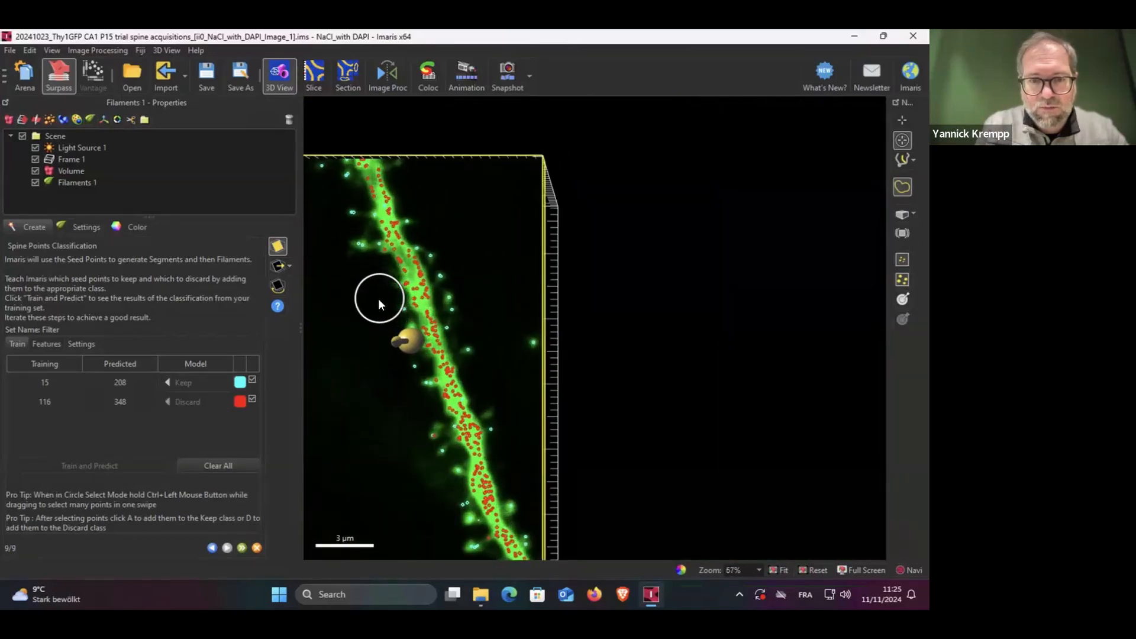
pyautogui.moveTo(359, 374); pyautogui.dragTo(540, 267, button='right')
pyautogui.scroll(-3, 540, 268)
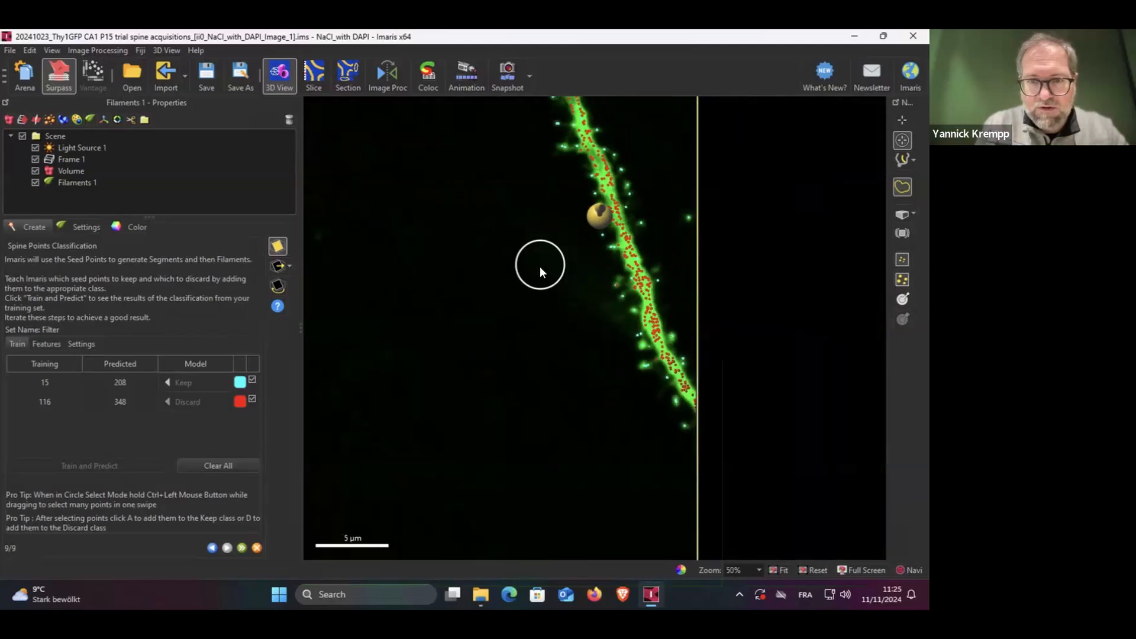
pyautogui.moveTo(571, 236)
pyautogui.mouseDown()
pyautogui.moveTo(568, 252)
pyautogui.moveTo(609, 235)
pyautogui.moveTo(580, 240)
pyautogui.mouseUp()
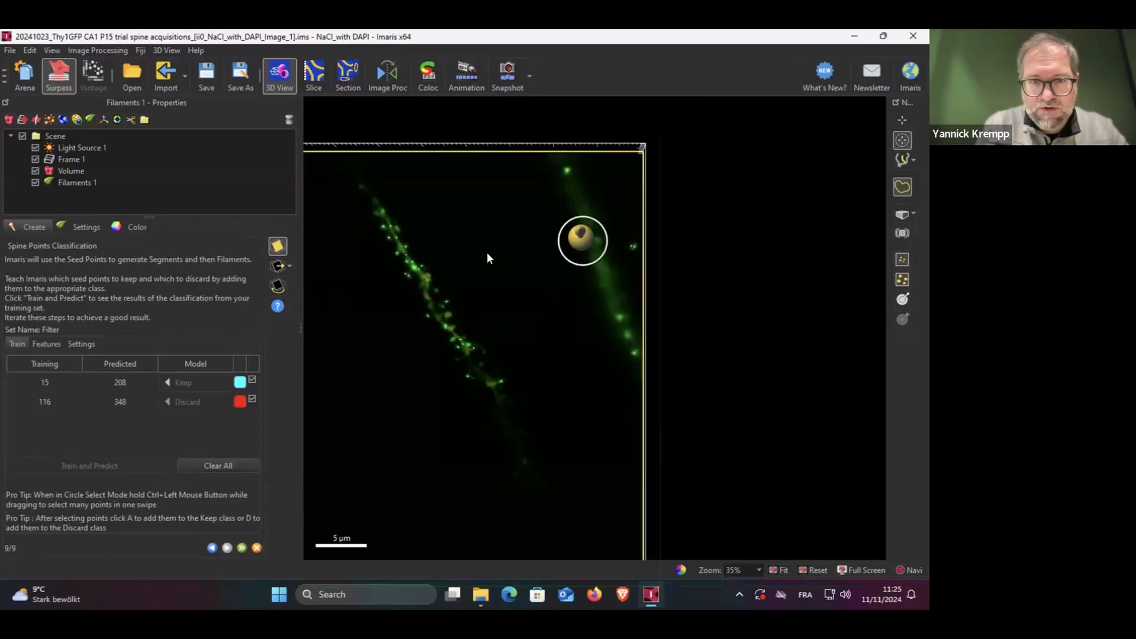
pyautogui.scroll(-3, 414, 254)
pyautogui.scroll(10, 399, 258)
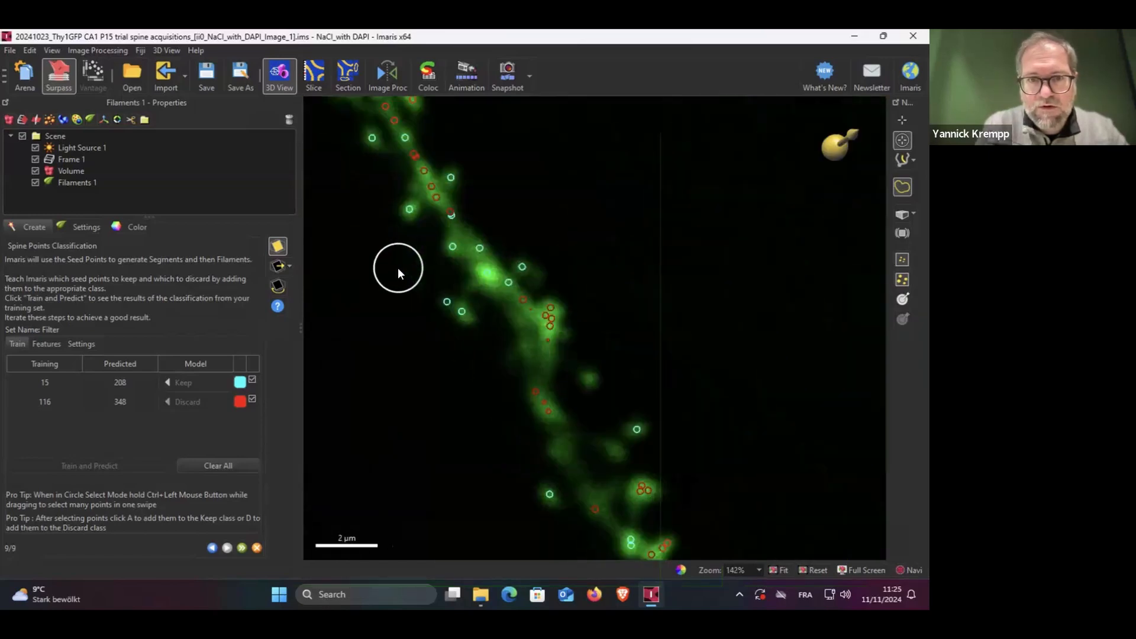
pyautogui.click(481, 259)
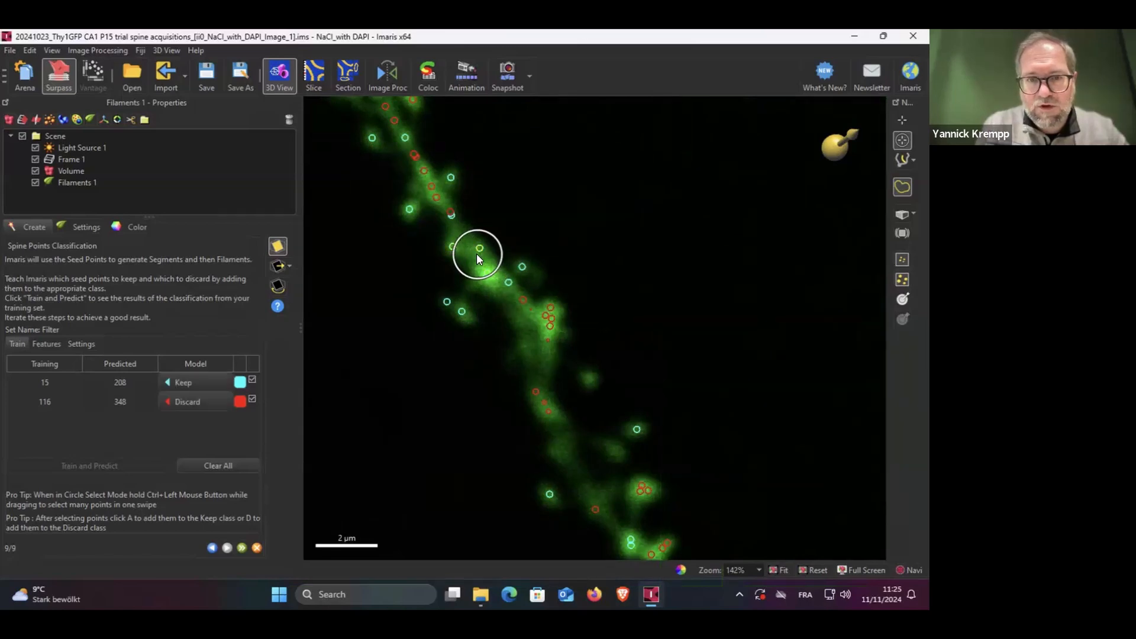
pyautogui.press('d')
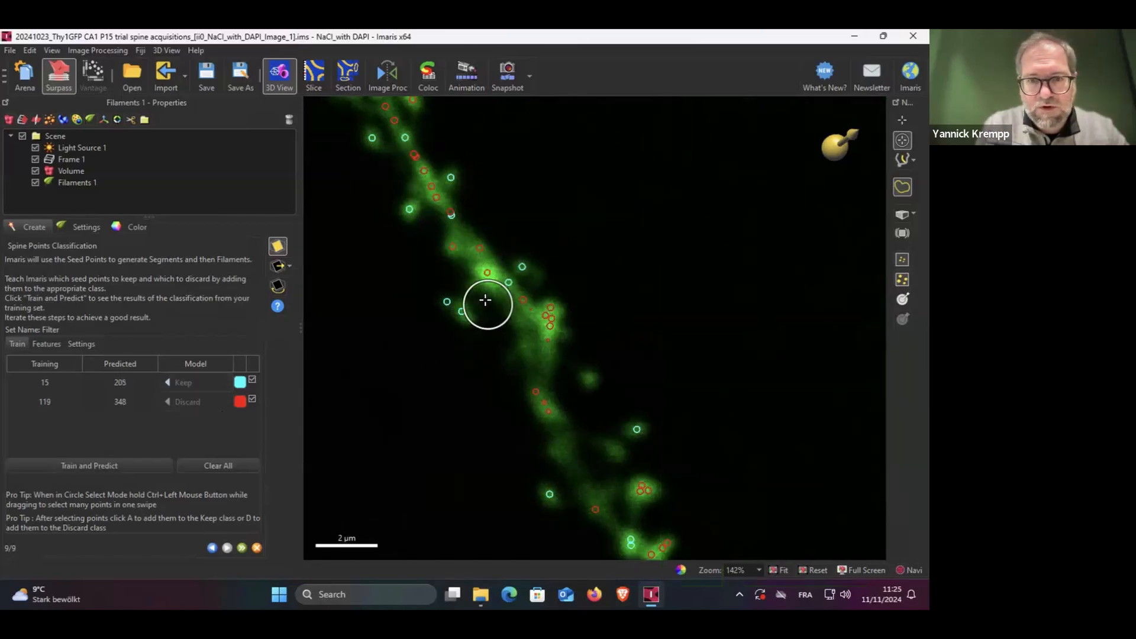
# Move the remaining Keep point on the thinner dendrite's shaft, just below the bright swelling, to the Discard class
pyautogui.scroll(2, 485, 307)
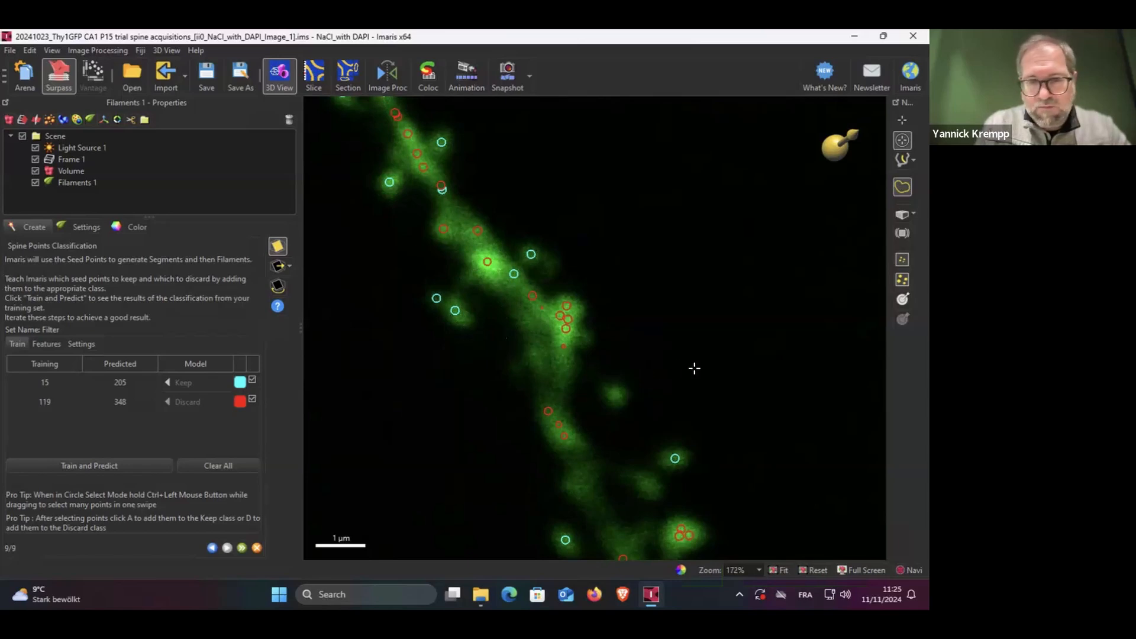
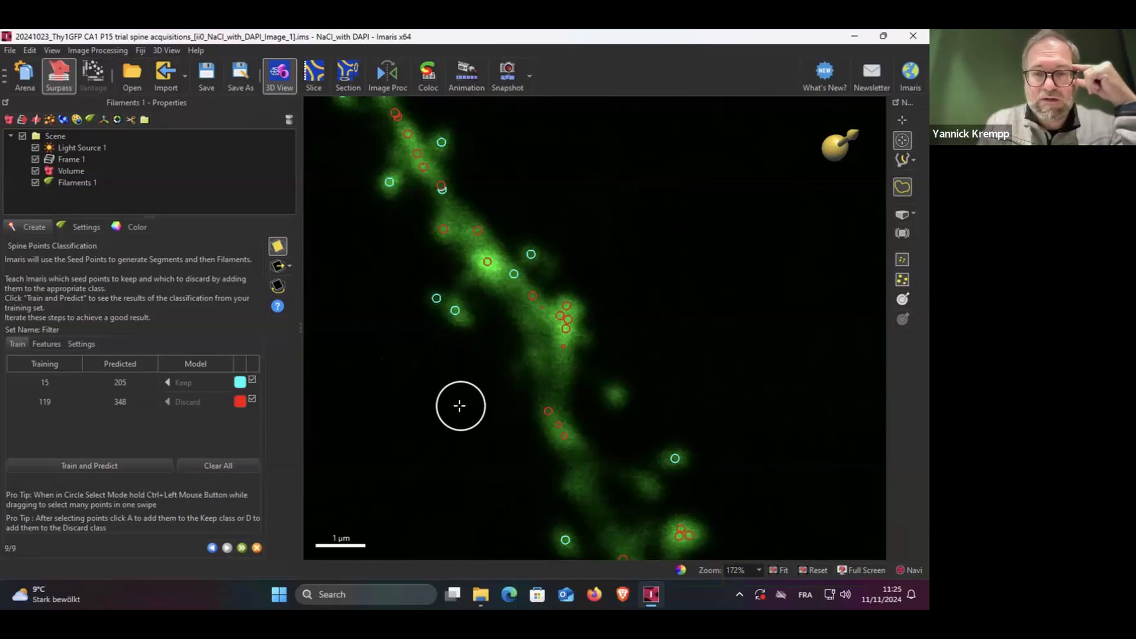
pyautogui.scroll(-5, 456, 406)
pyautogui.scroll(-3, 386, 290)
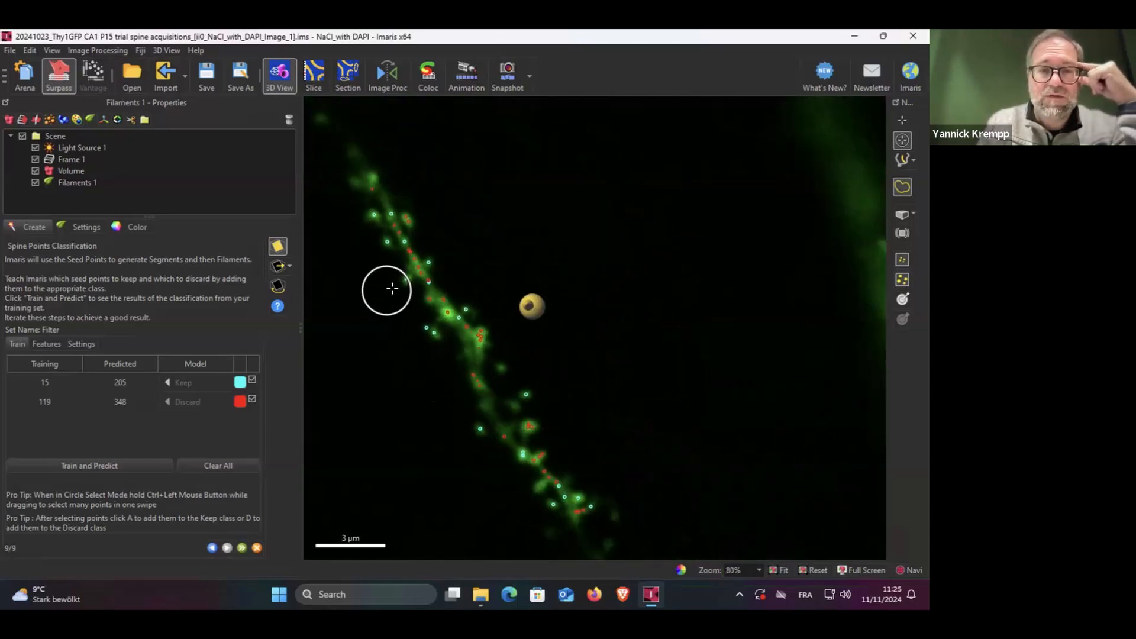
pyautogui.moveTo(409, 329); pyautogui.dragTo(394, 285, button='right')
pyautogui.scroll(-3, 409, 296)
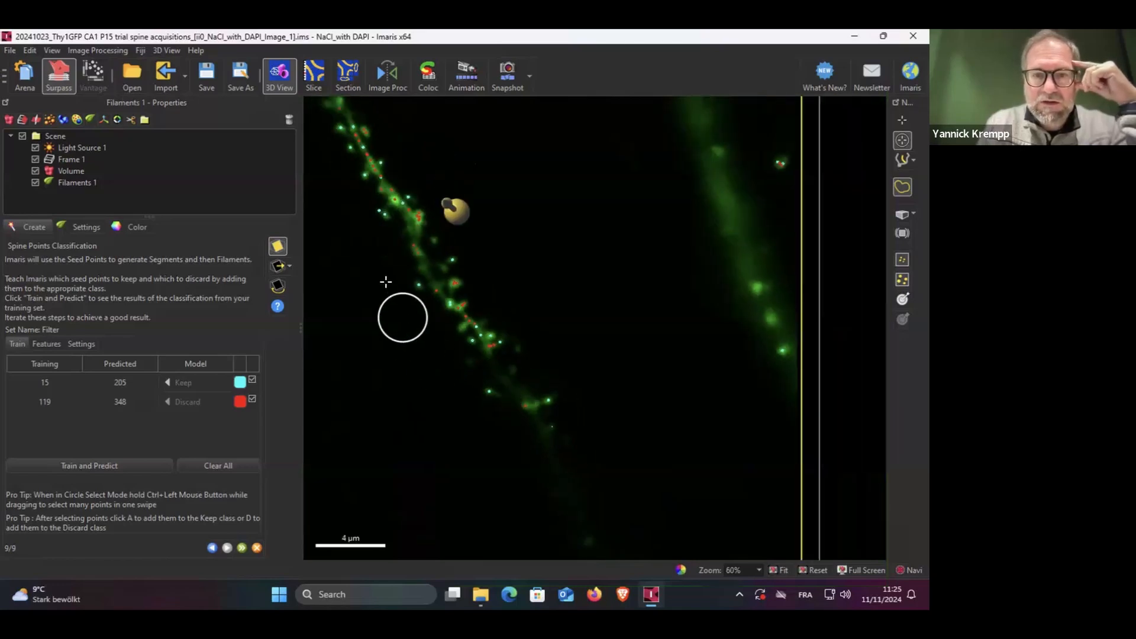
pyautogui.scroll(3, 383, 279)
pyautogui.moveTo(426, 320); pyautogui.dragTo(398, 264)
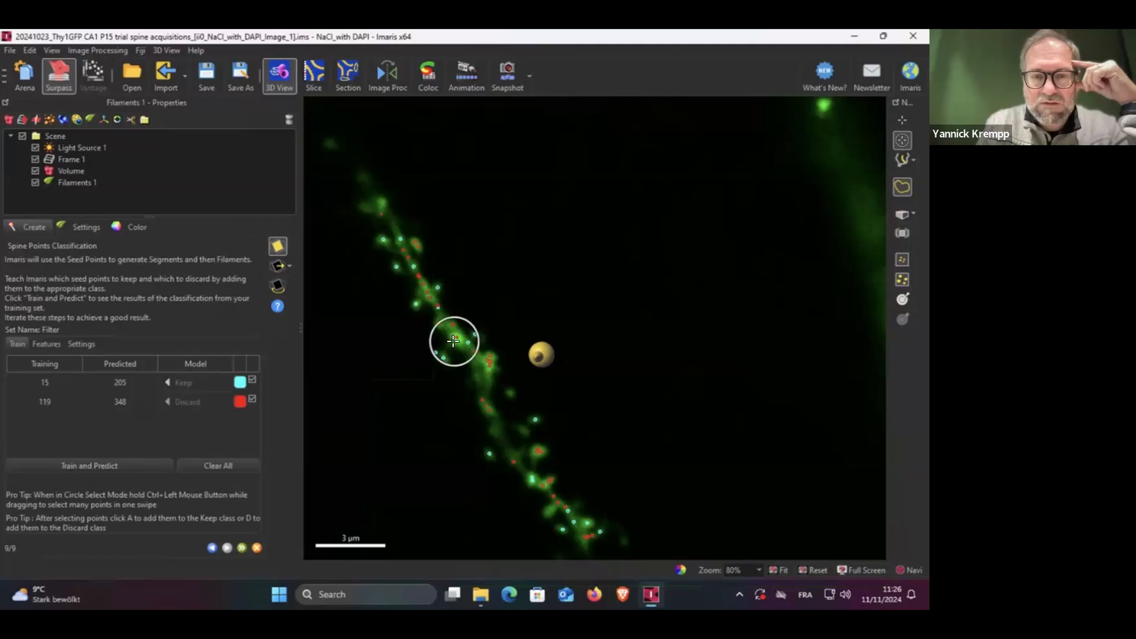
pyautogui.scroll(4, 454, 341)
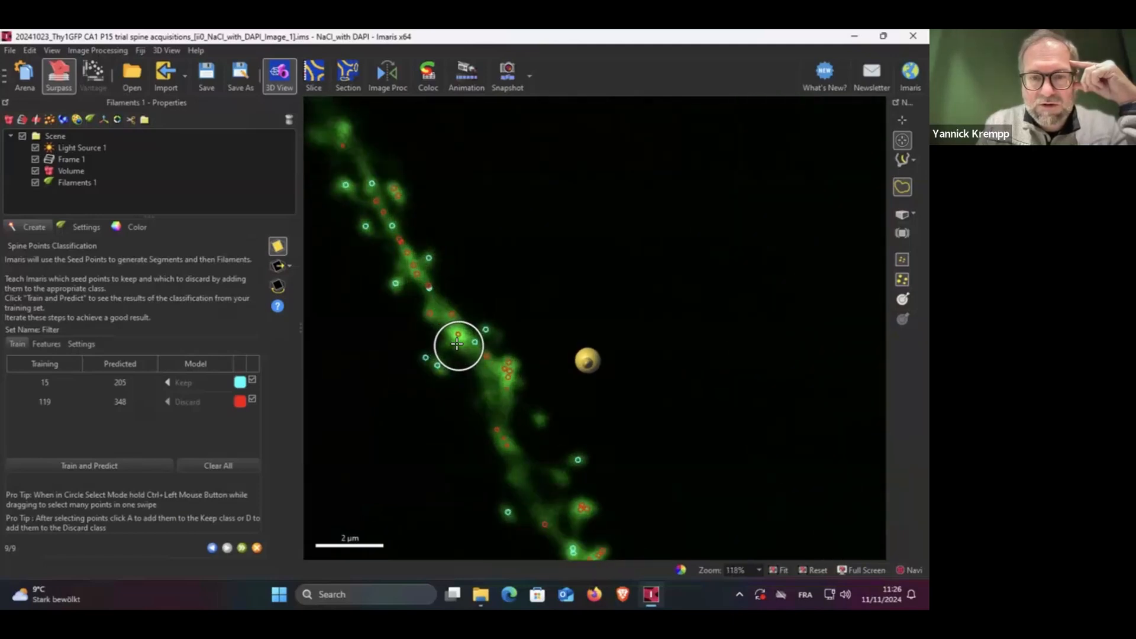
pyautogui.scroll(3, 457, 342)
pyautogui.click(473, 356)
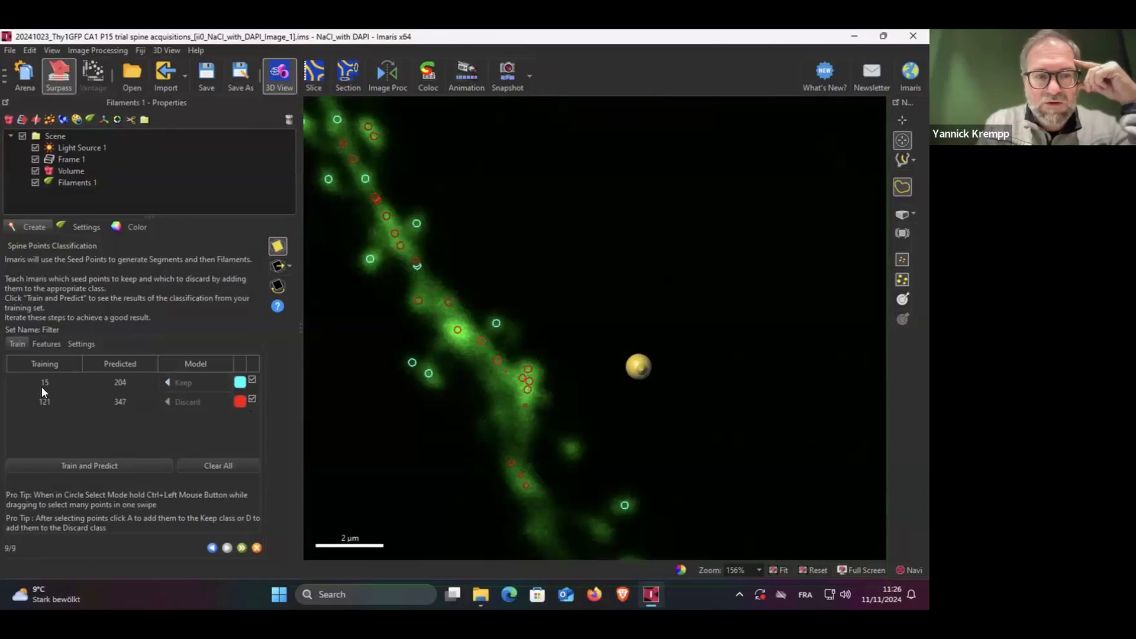
# Add two groups of shaft points further up the thinner dendrite to the Discard class, and rerun Train and Predict
pyautogui.moveTo(640, 361); pyautogui.dragTo(604, 365)
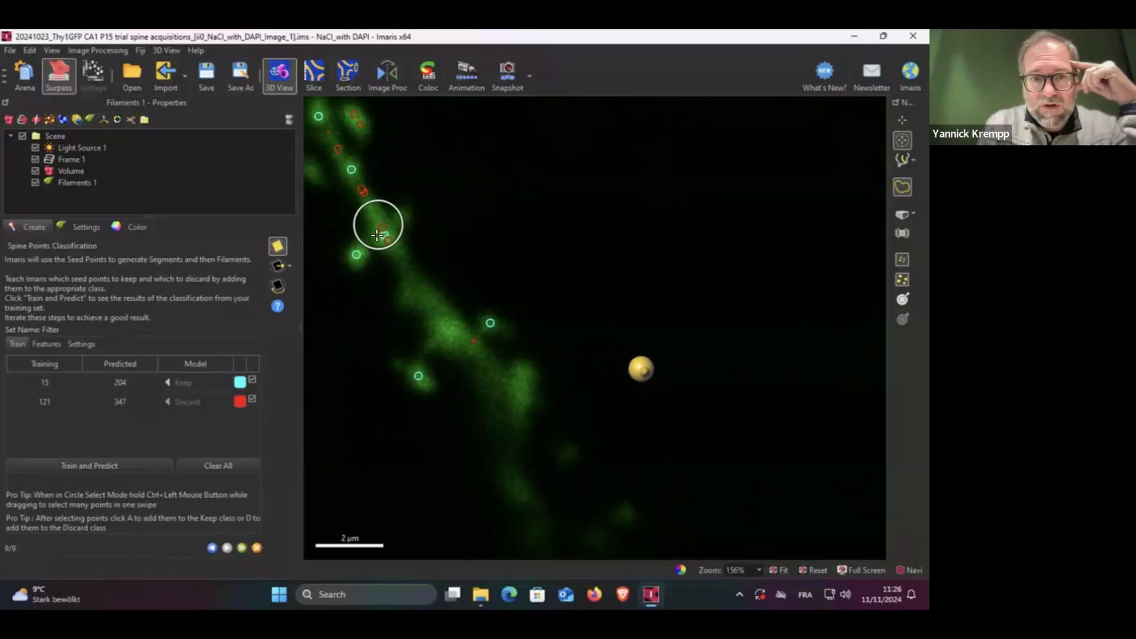
pyautogui.click(385, 234)
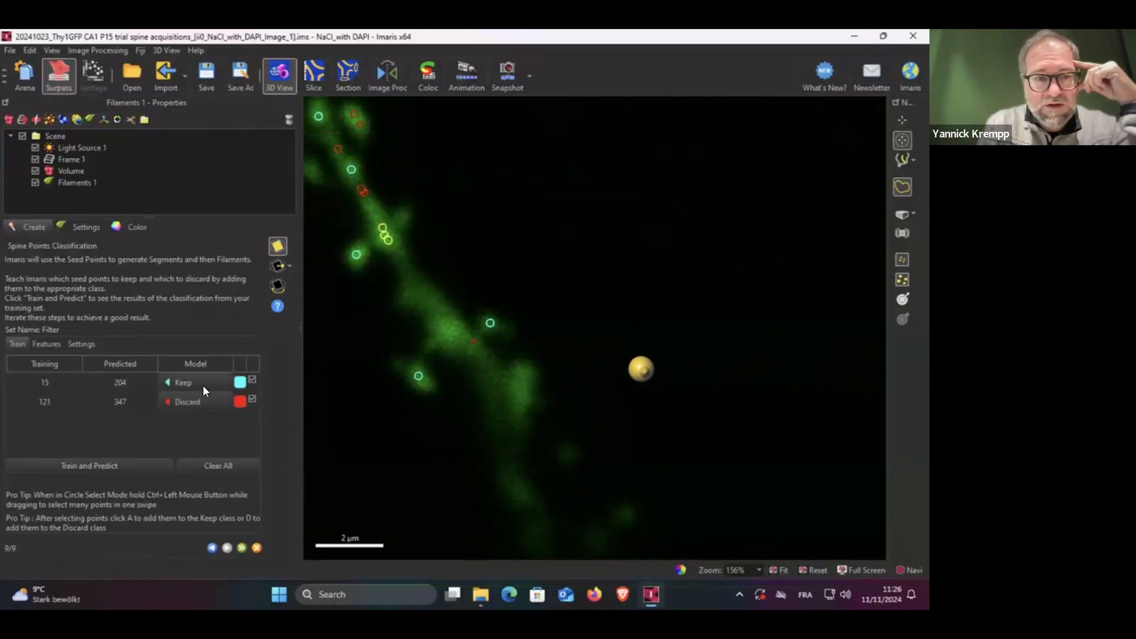
pyautogui.click(199, 402)
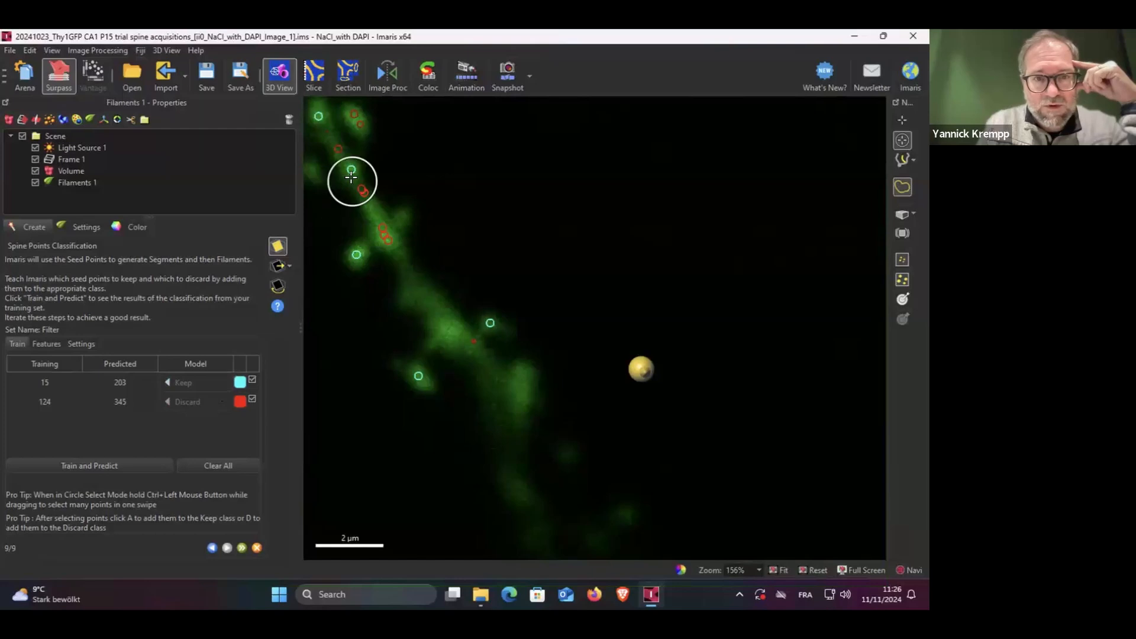
pyautogui.click(350, 182)
pyautogui.click(199, 403)
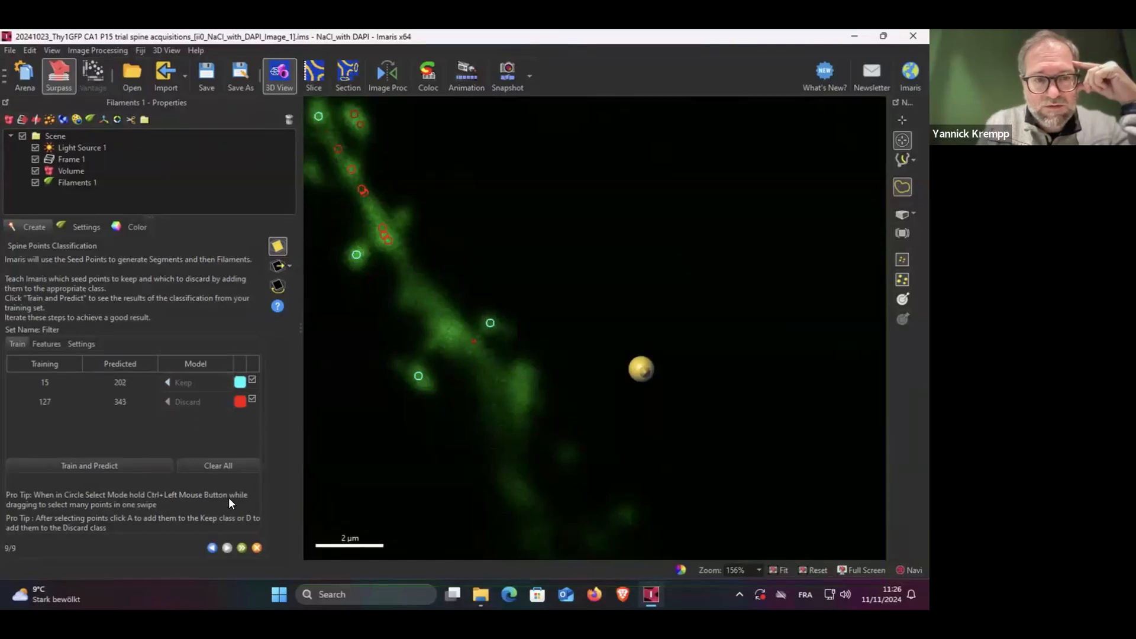
pyautogui.click(112, 467)
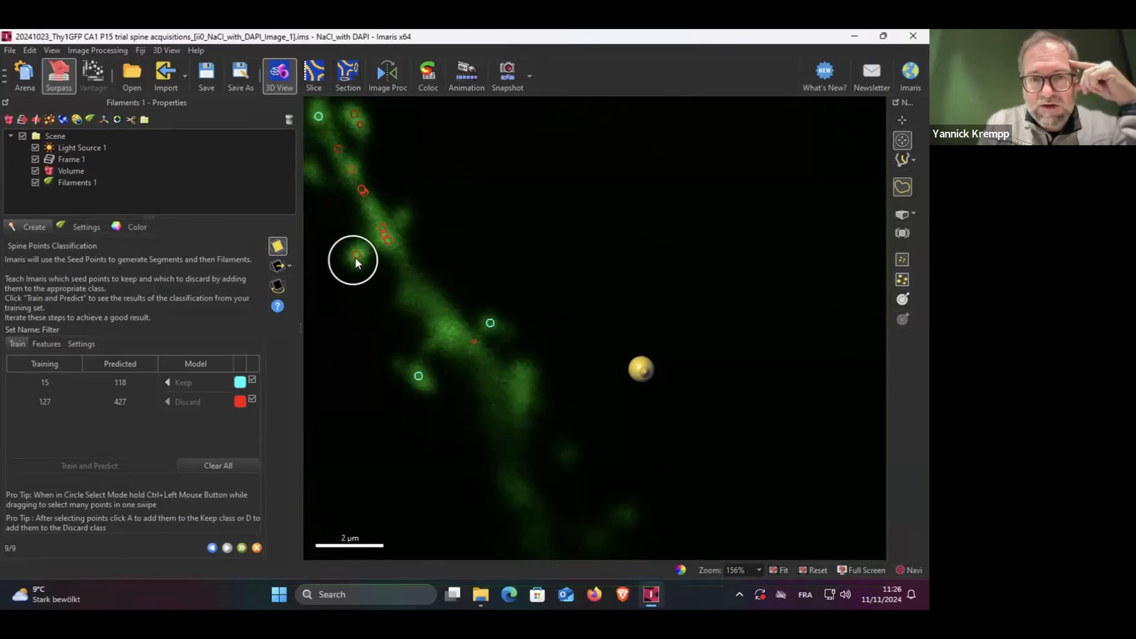
# Add the wrongly discarded point on the small spine head beside the upper thinner dendrite to the Keep class
pyautogui.scroll(2, 381, 299)
pyautogui.scroll(-4, 381, 302)
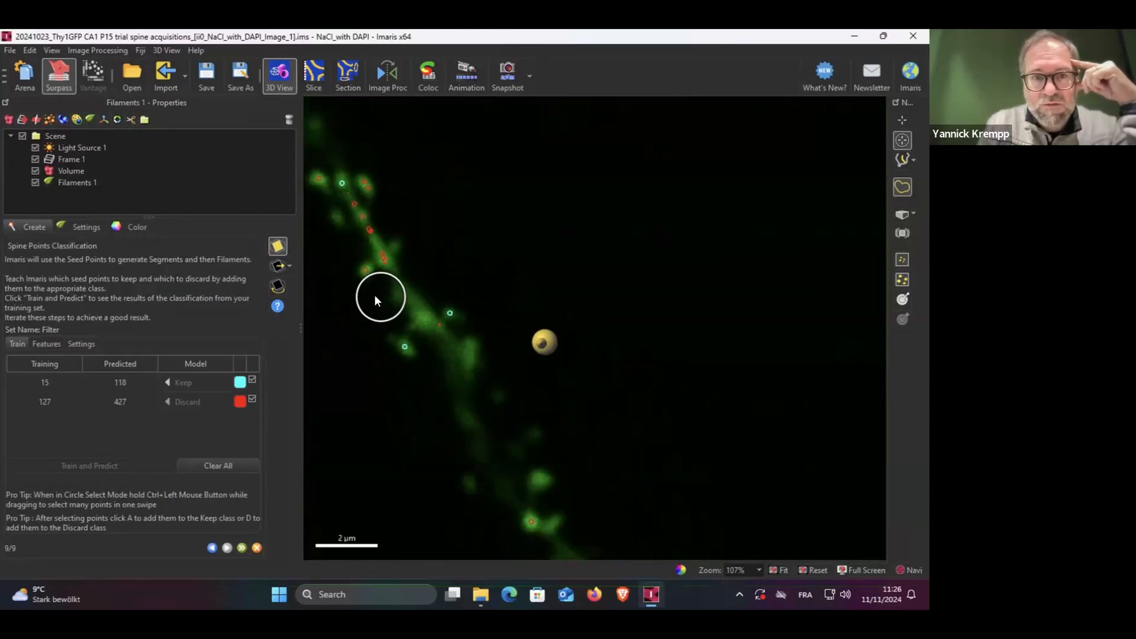
pyautogui.click(363, 274)
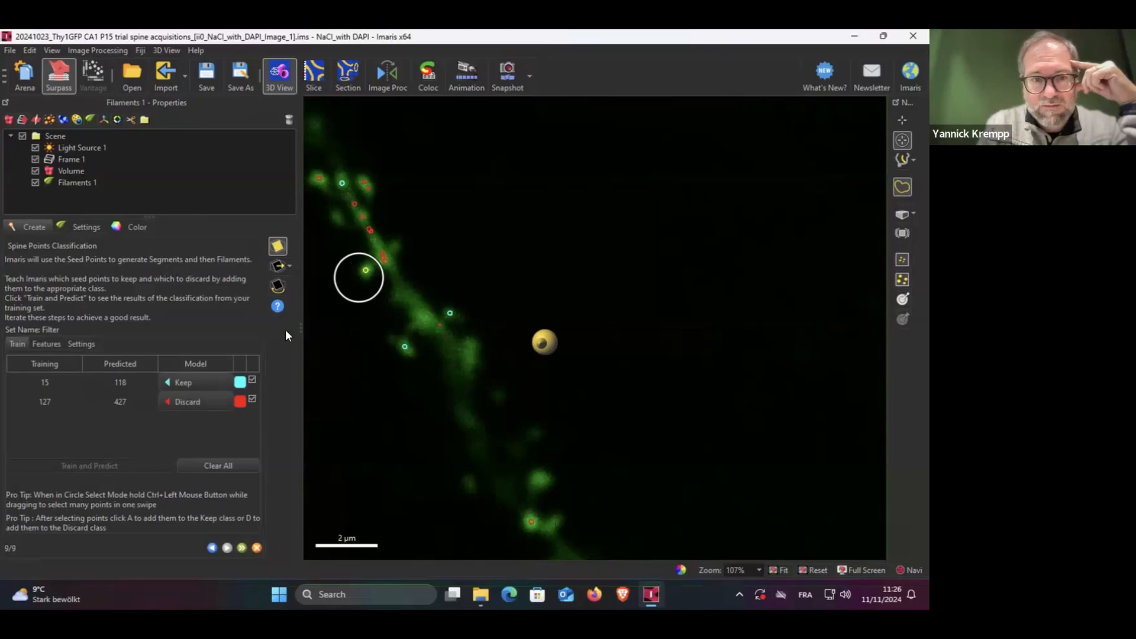
pyautogui.click(181, 383)
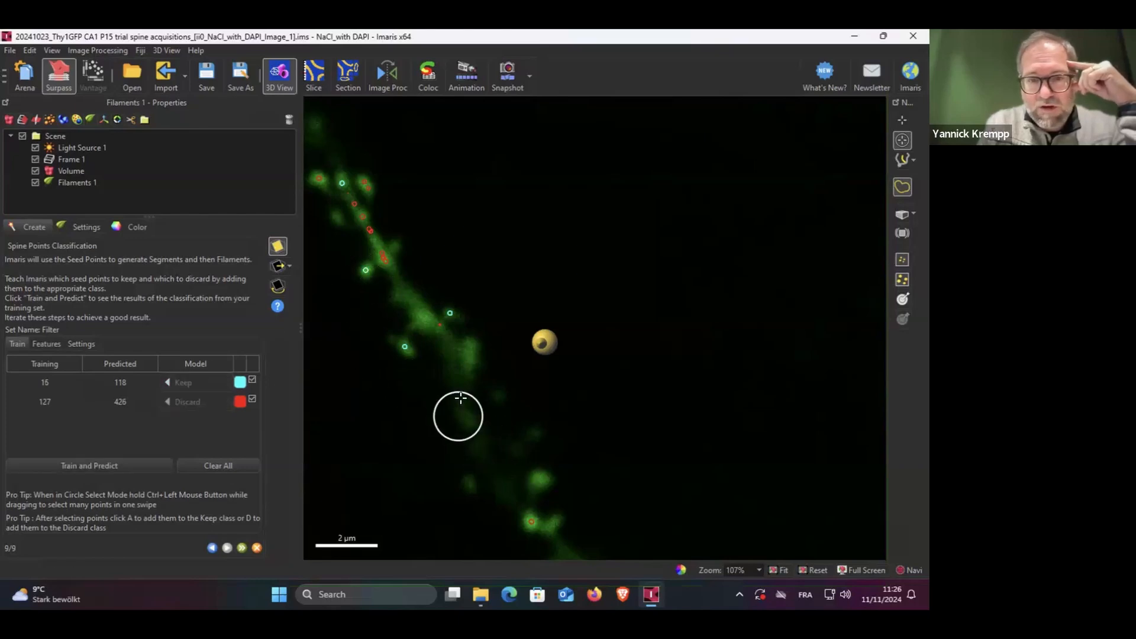
# Add the two wrongly discarded points on the large spine head midway along the thinner dendrite to the Keep class
pyautogui.scroll(3, 452, 381)
pyautogui.scroll(-5, 455, 384)
pyautogui.moveTo(509, 467); pyautogui.dragTo(455, 306)
pyautogui.moveTo(436, 287); pyautogui.dragTo(477, 360, button='right')
pyautogui.moveTo(508, 243); pyautogui.dragTo(535, 253)
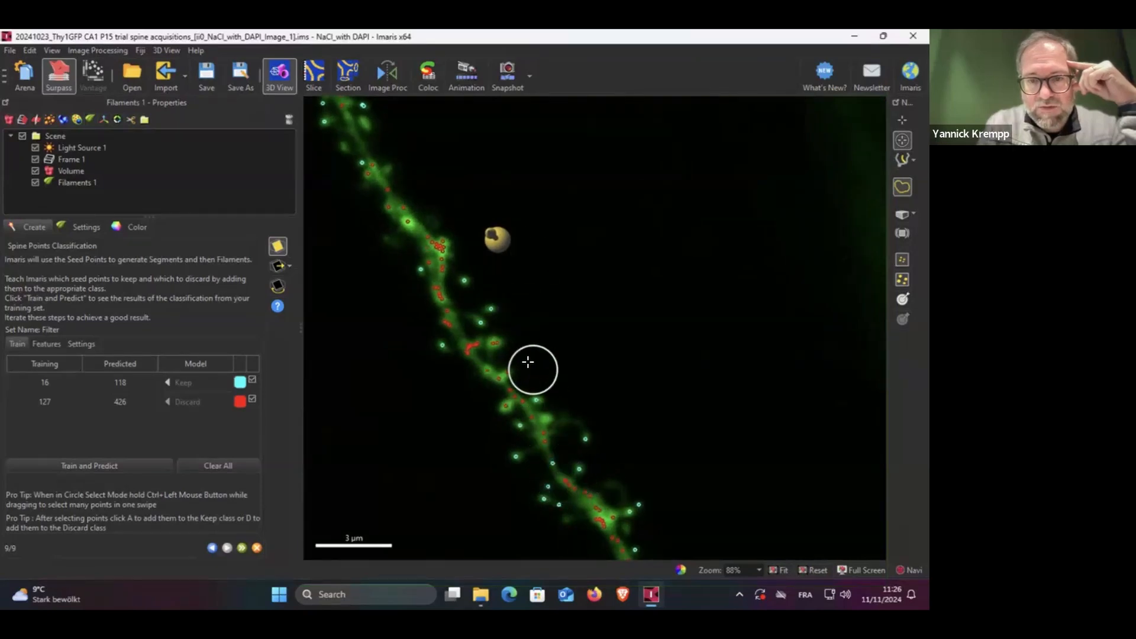
pyautogui.scroll(4, 494, 359)
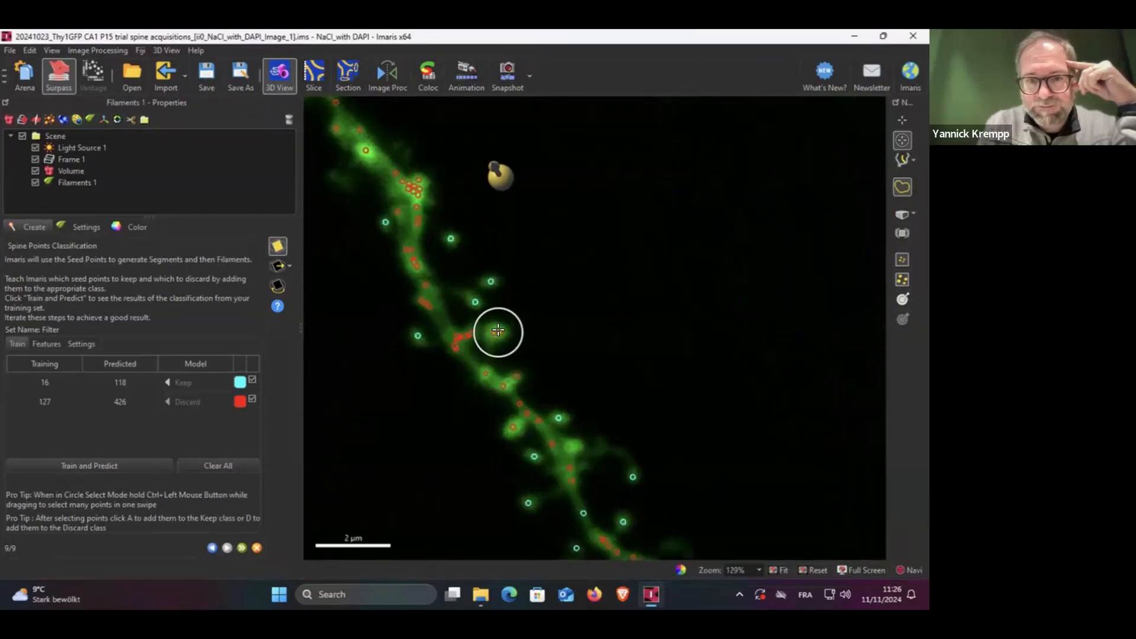
pyautogui.click(498, 332)
pyautogui.click(189, 384)
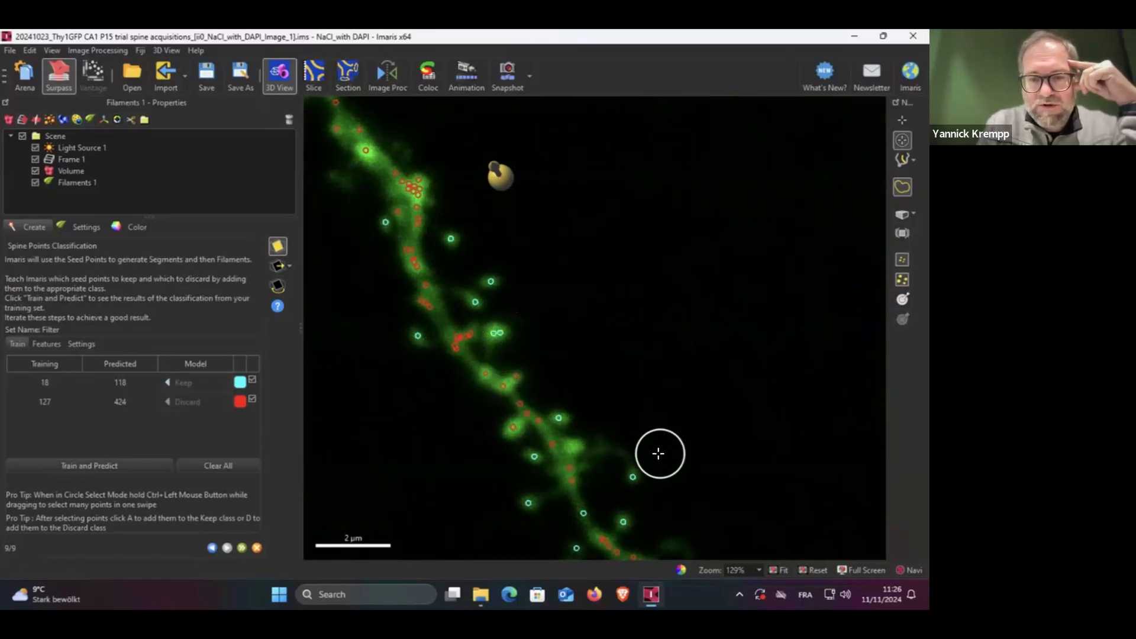
# Add the two seed points on the bright spine head near the upper end of the thinner dendrite to the Keep class
pyautogui.scroll(-2, 642, 438)
pyautogui.scroll(-3, 624, 426)
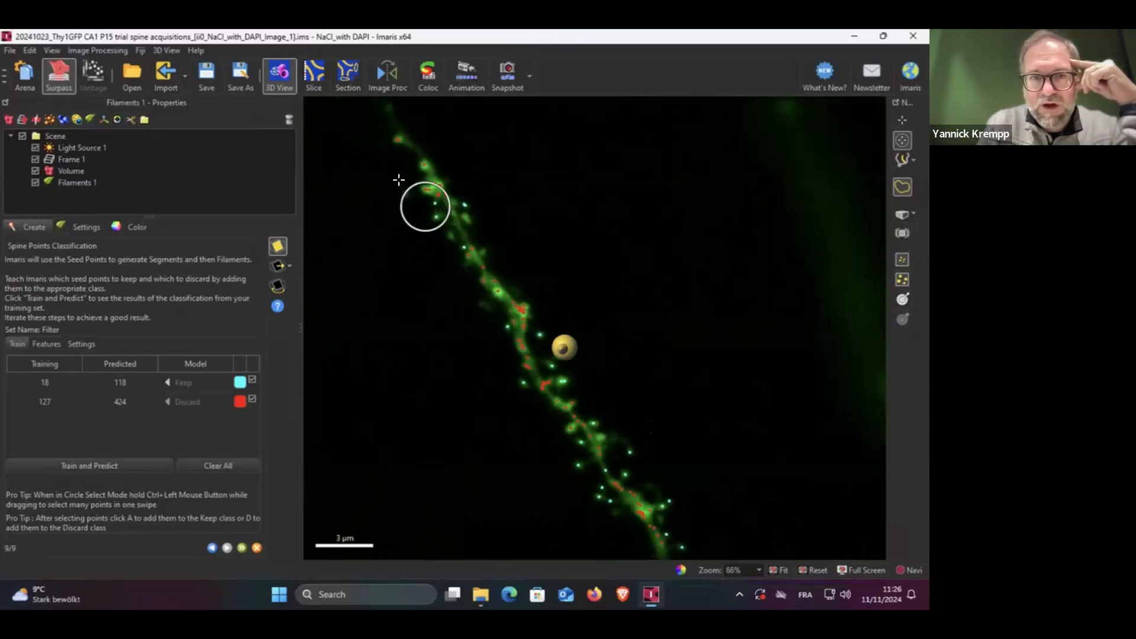
pyautogui.scroll(2, 398, 189)
pyautogui.scroll(1, 395, 199)
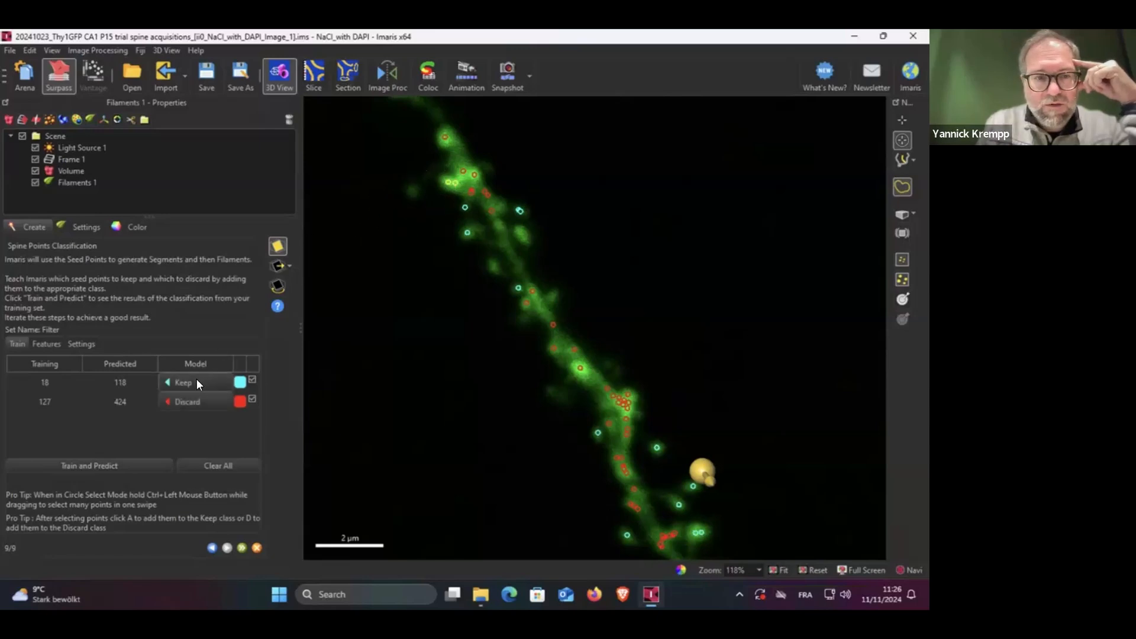
pyautogui.press('a')
pyautogui.scroll(-2, 563, 296)
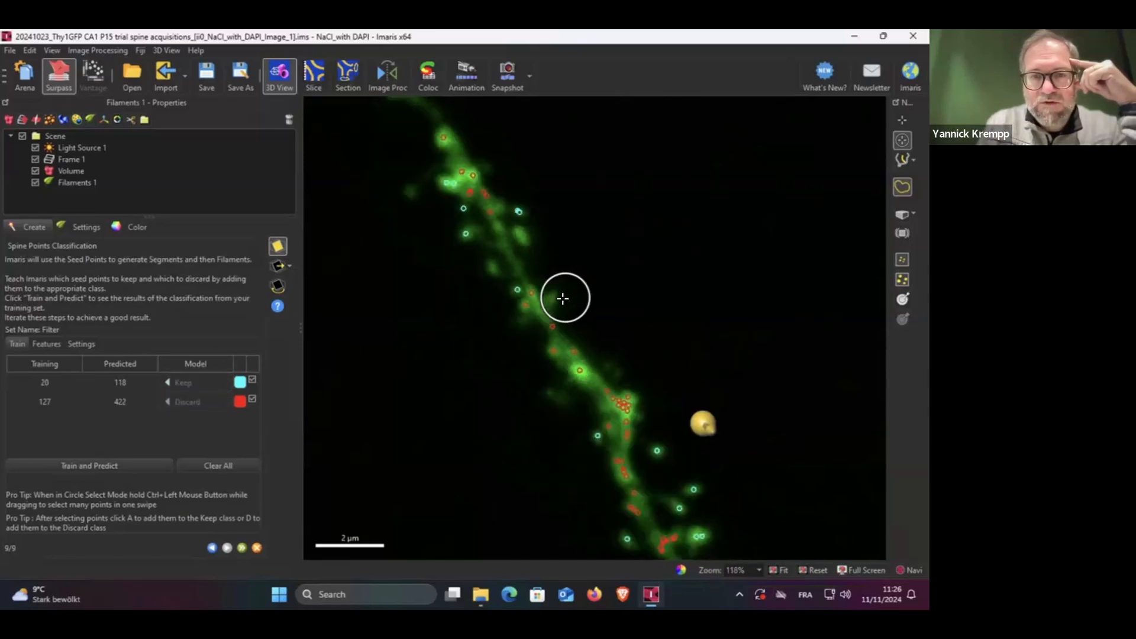
# Turn off the slicer and examine the classified spine points along the thicker and thinner dendrites in the full volume
pyautogui.moveTo(718, 335); pyautogui.dragTo(238, 412, button='right')
pyautogui.moveTo(454, 386); pyautogui.dragTo(475, 250, button='right')
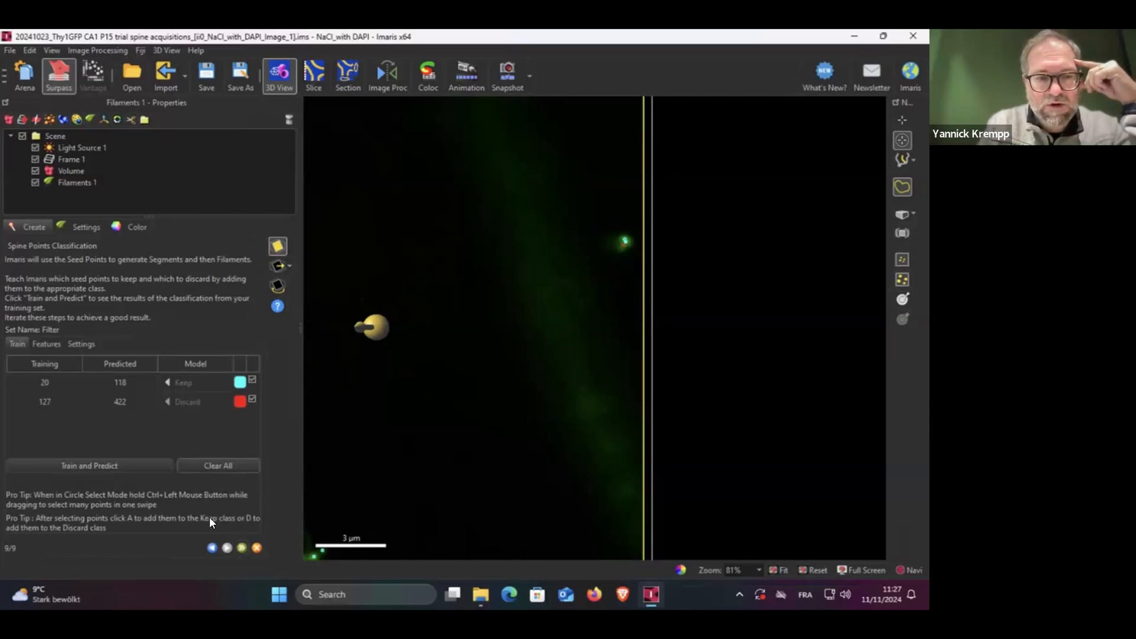
pyautogui.click(278, 247)
pyautogui.scroll(5, 491, 334)
pyautogui.scroll(-5, 487, 335)
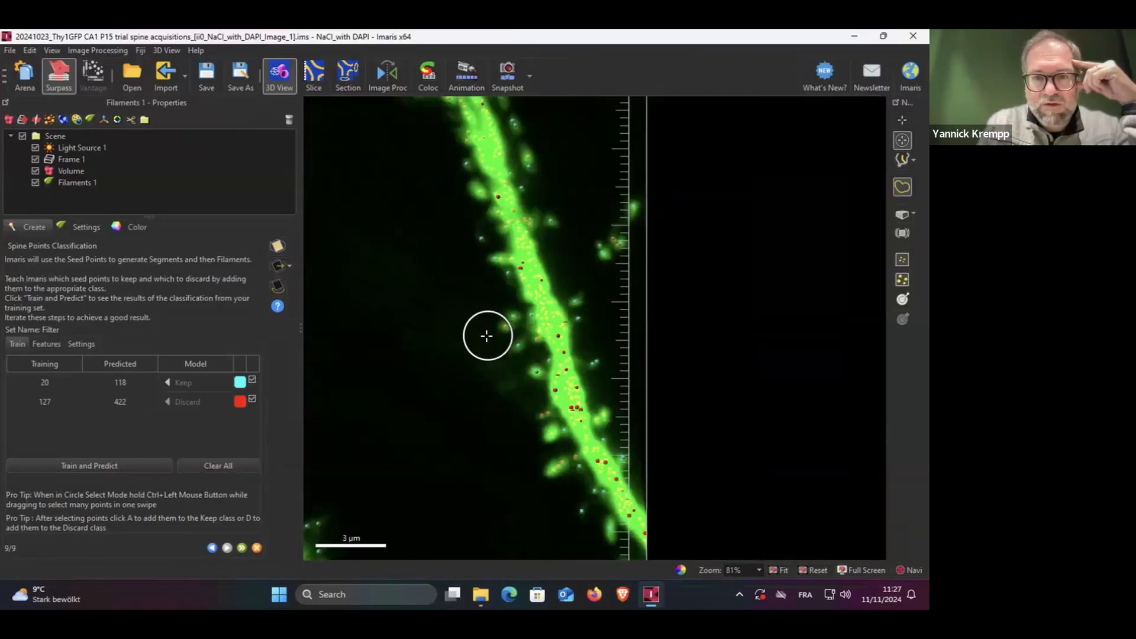
pyautogui.moveTo(378, 353); pyautogui.dragTo(548, 276, button='right')
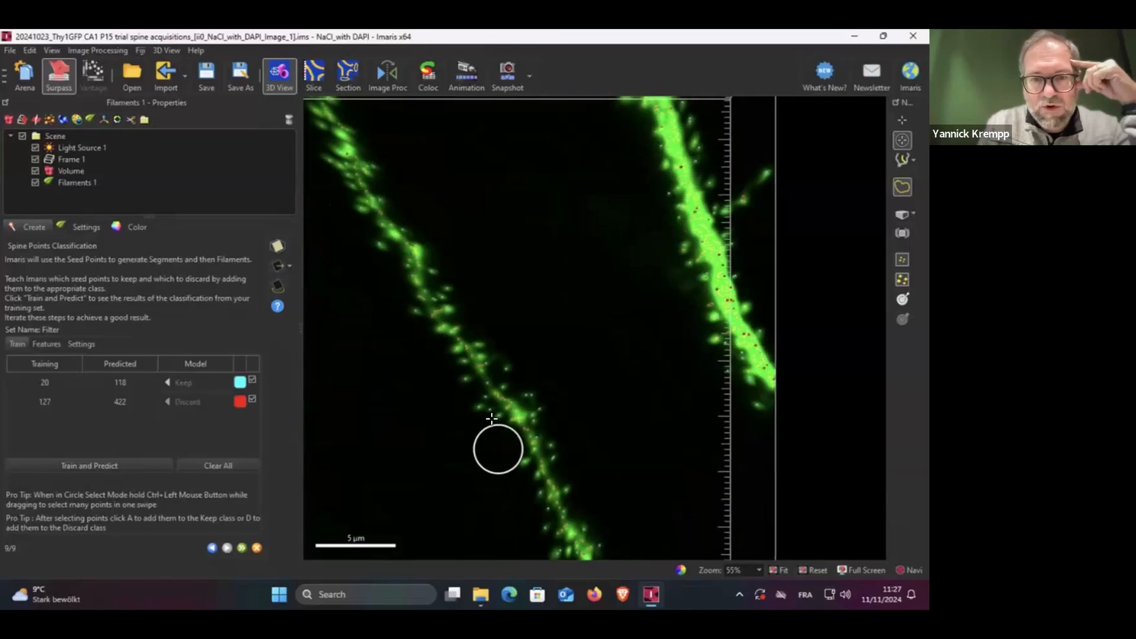
pyautogui.scroll(3, 492, 410)
pyautogui.scroll(3, 488, 413)
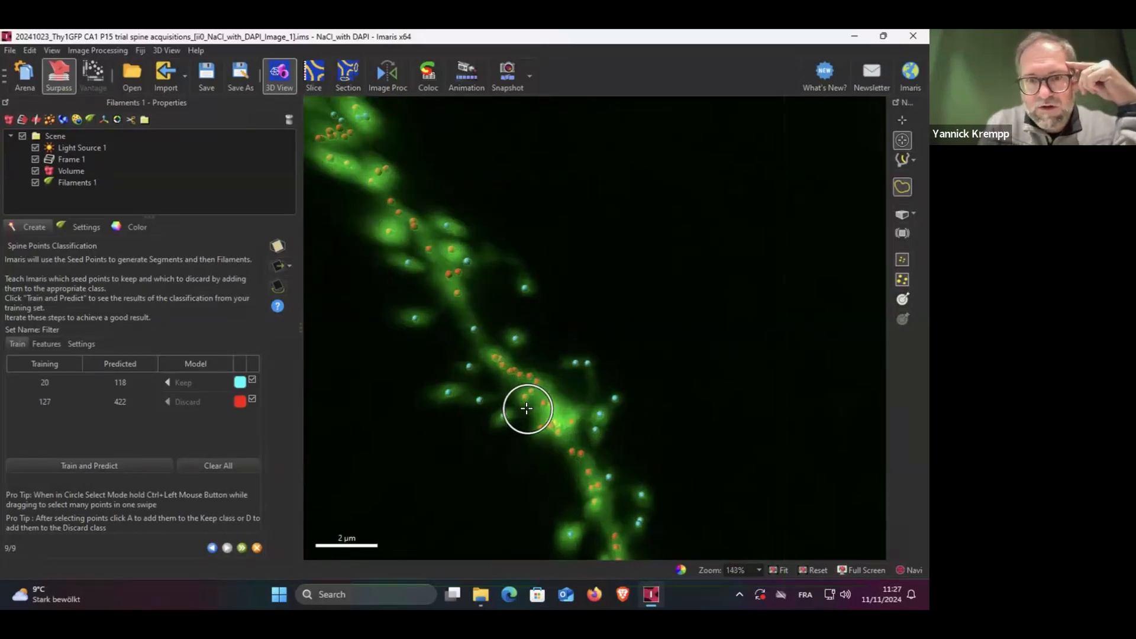
pyautogui.scroll(-5, 526, 406)
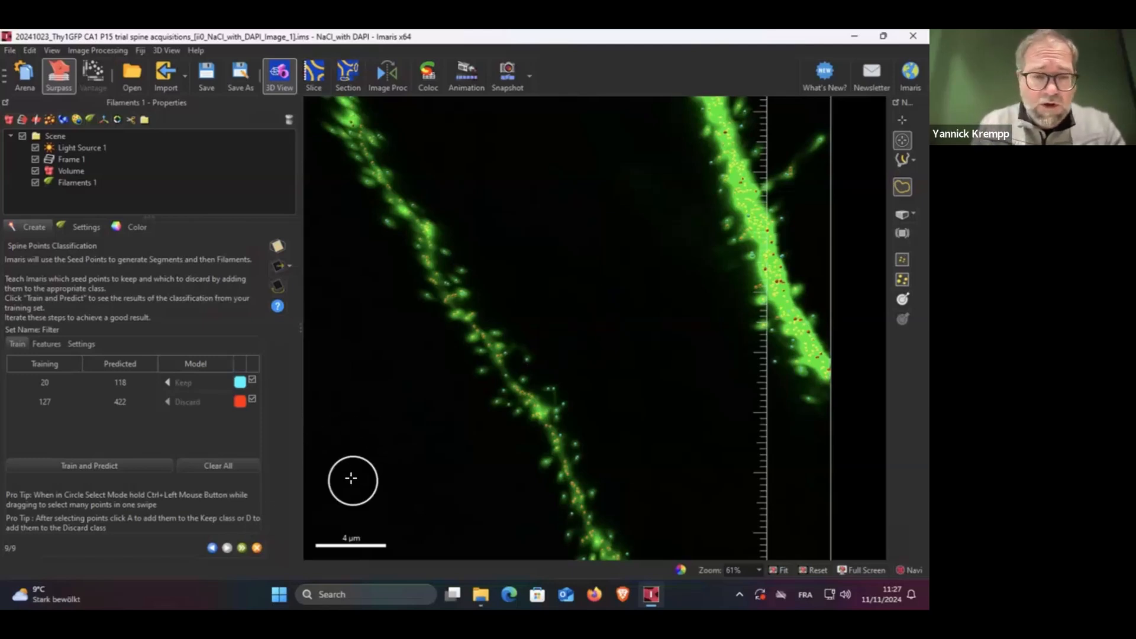
# Finish the creation of Filaments 1 and review its style settings and creation parameters
pyautogui.click(242, 548)
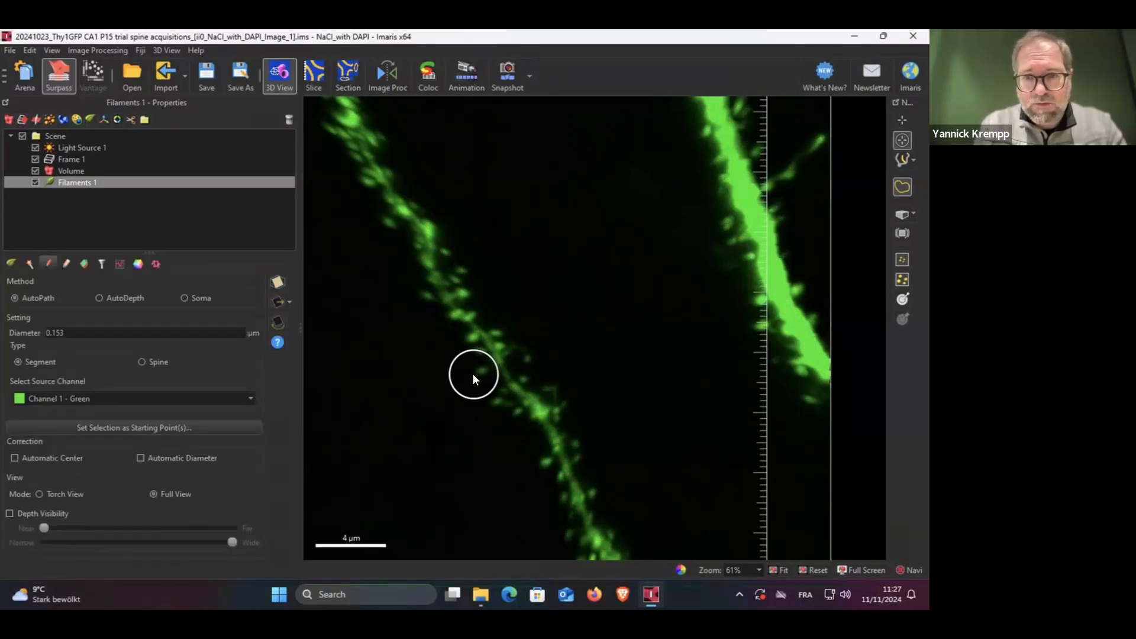
pyautogui.scroll(-5, 464, 364)
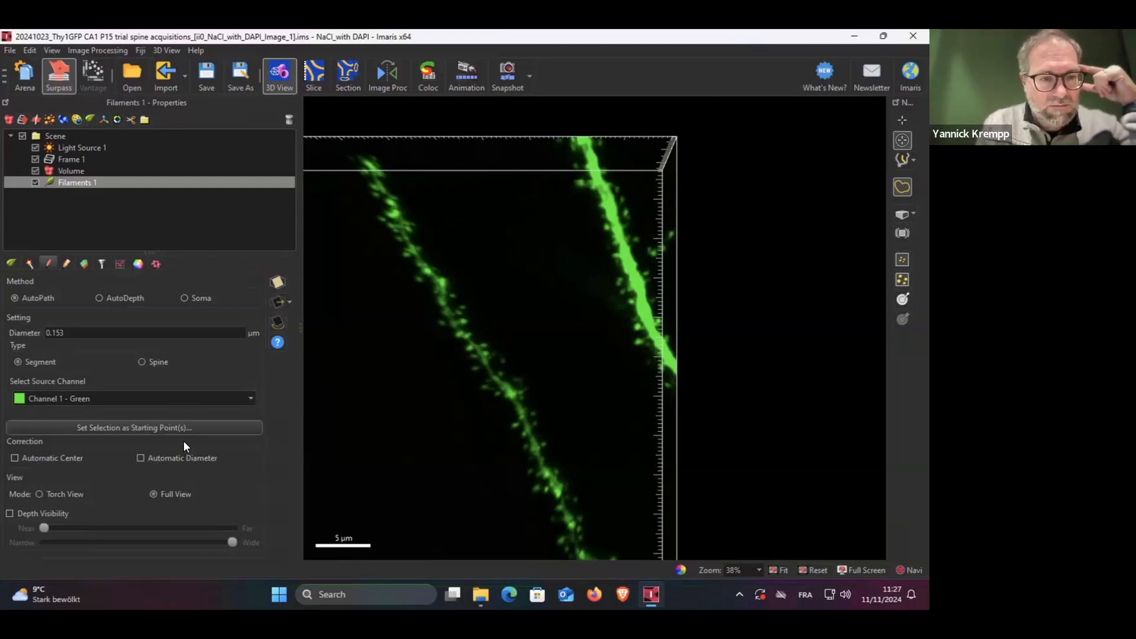
pyautogui.click(29, 263)
pyautogui.click(15, 269)
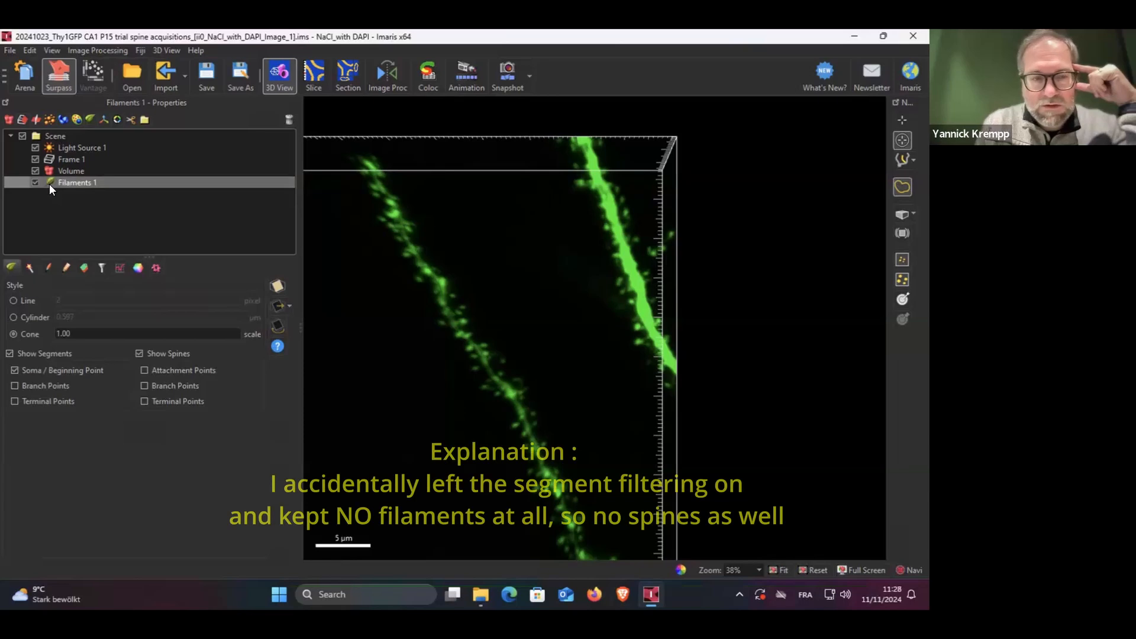
pyautogui.click(29, 267)
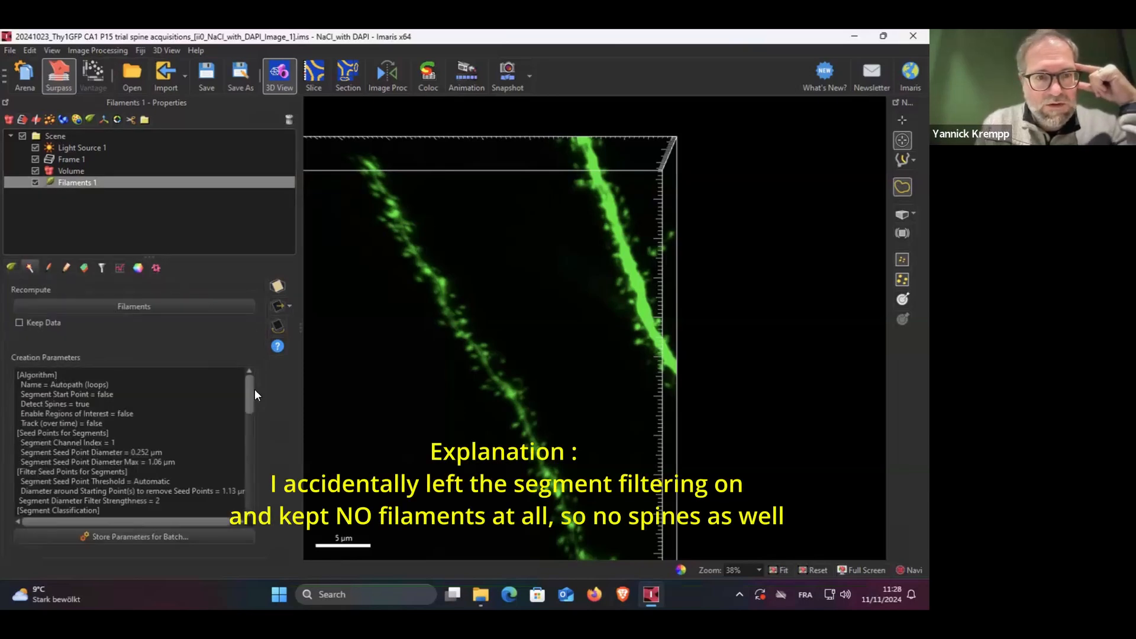
pyautogui.scroll(-8, 251, 450)
pyautogui.scroll(10, 251, 494)
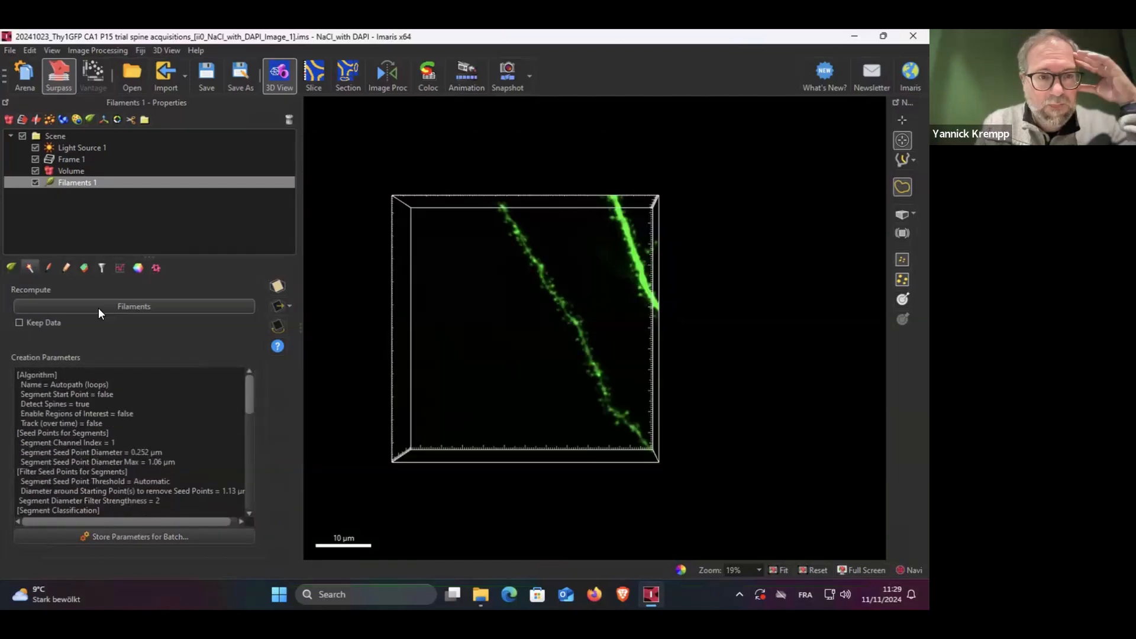
# Recompute the filaments with the existing seed point and segment classifications, advancing to the terminal segment postfilter
pyautogui.click(98, 307)
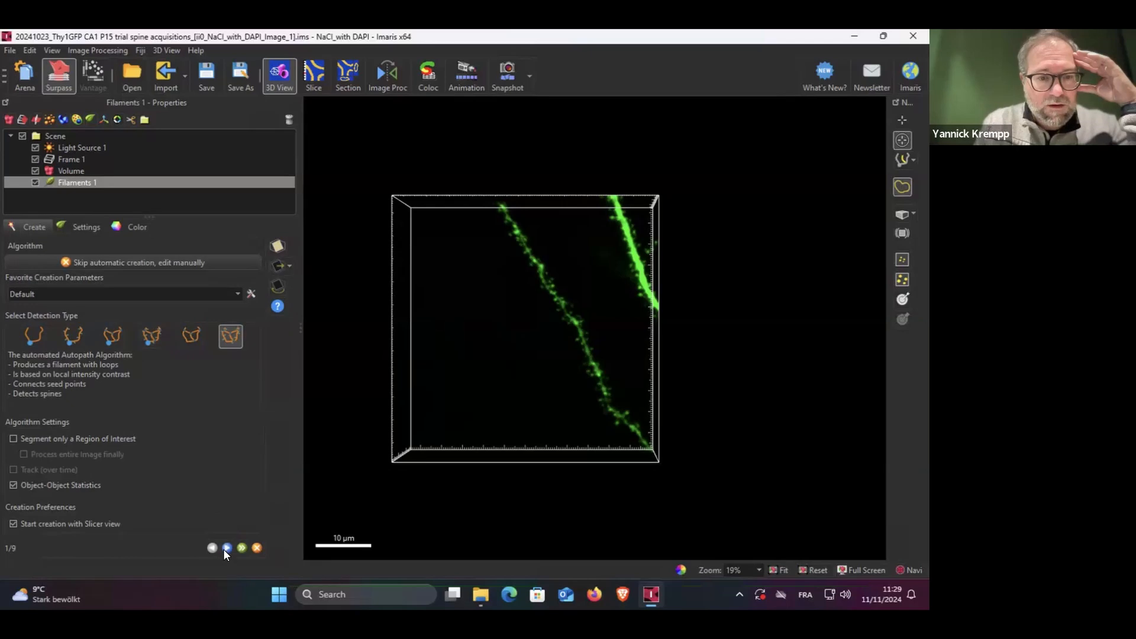
pyautogui.click(226, 548)
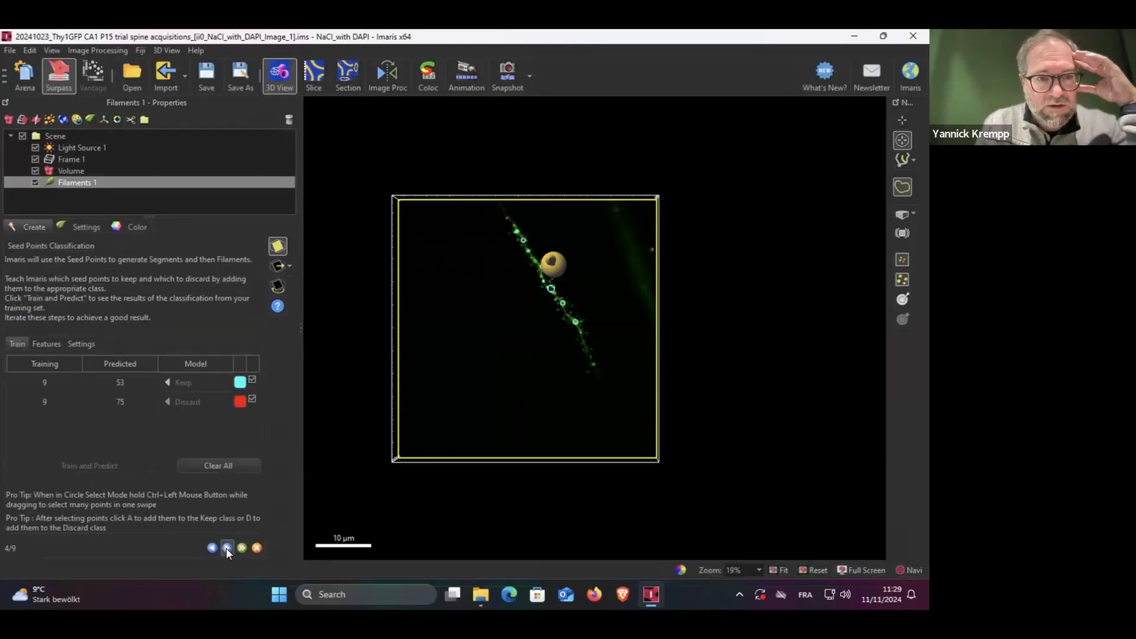
pyautogui.click(226, 548)
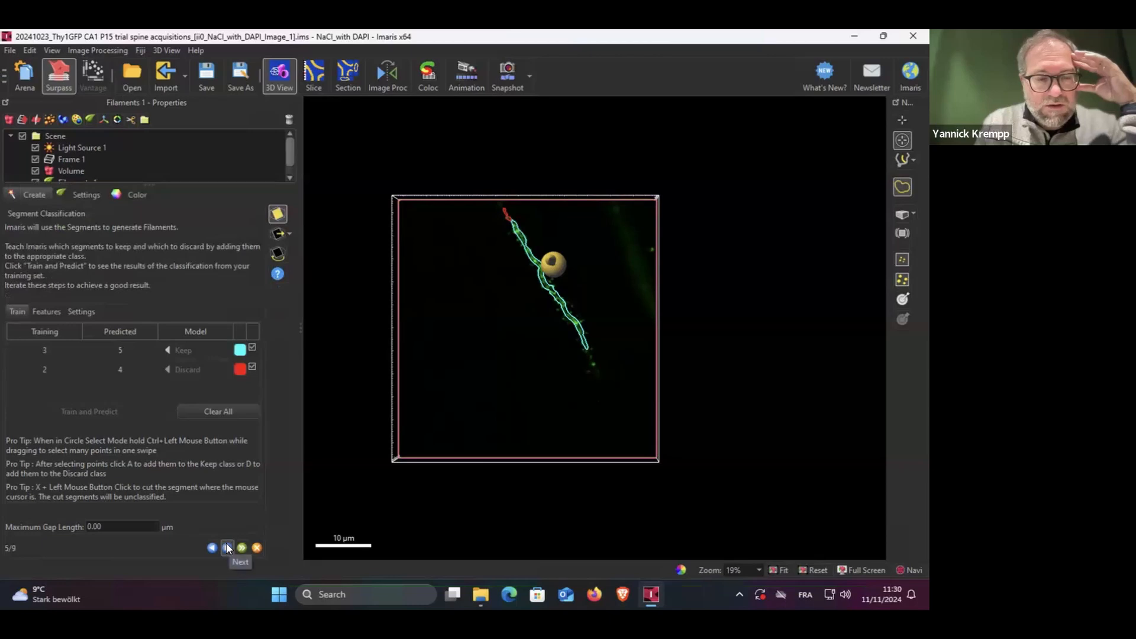
pyautogui.click(227, 548)
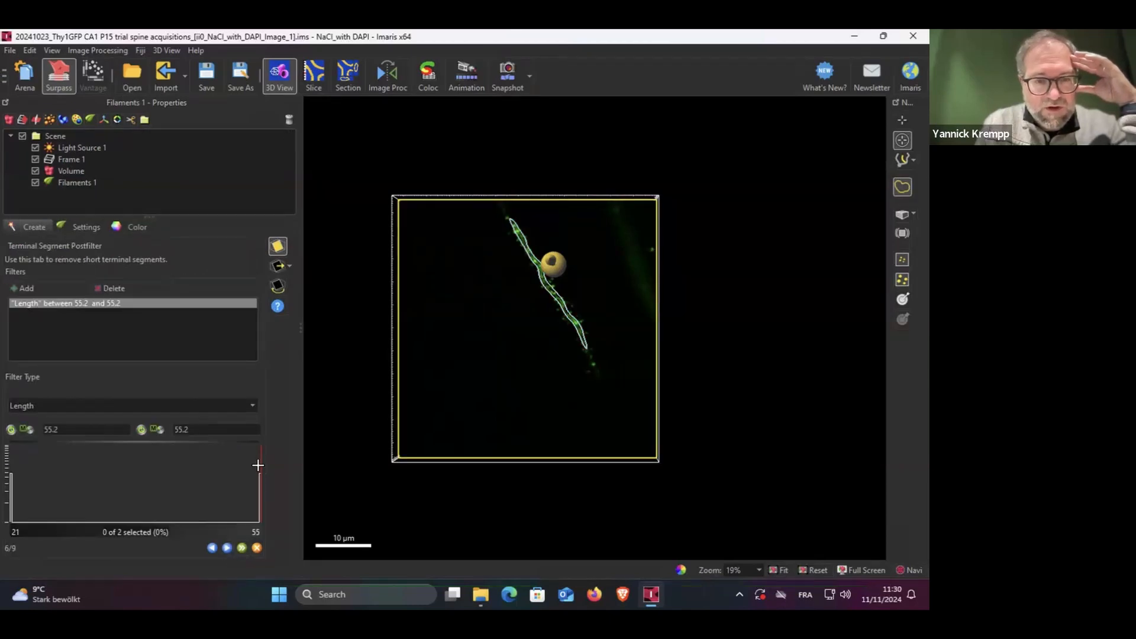
# Set the terminal segment length filter to below 20.5, with the lower threshold deactivated
pyautogui.moveTo(156, 465); pyautogui.dragTo(157, 465)
pyautogui.moveTo(10, 467); pyautogui.dragTo(137, 470)
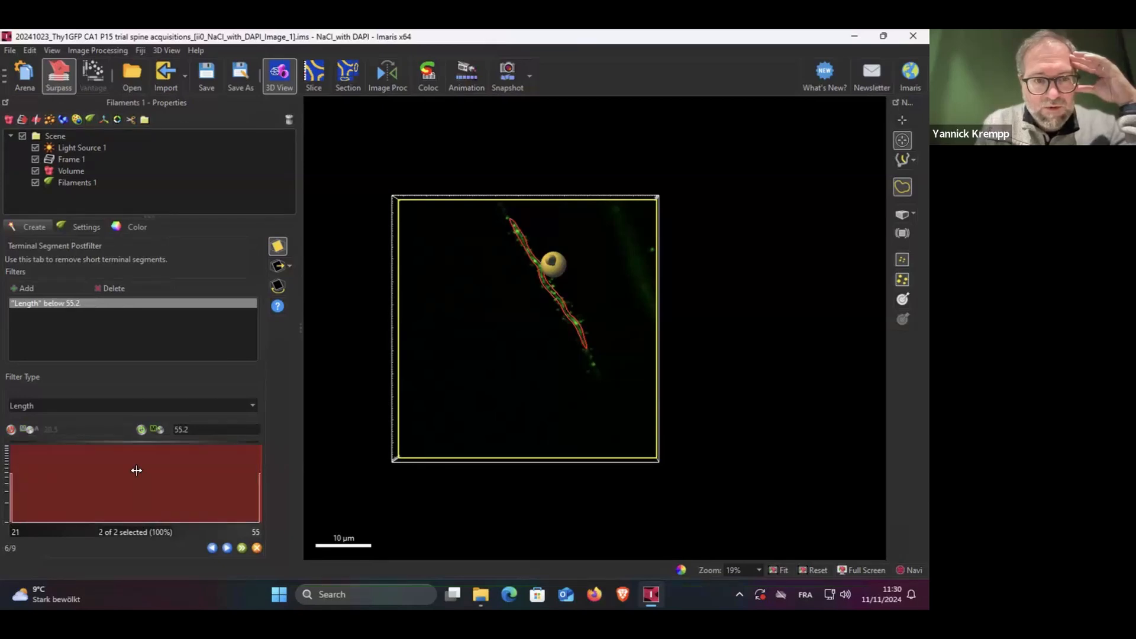
pyautogui.doubleClick(11, 428)
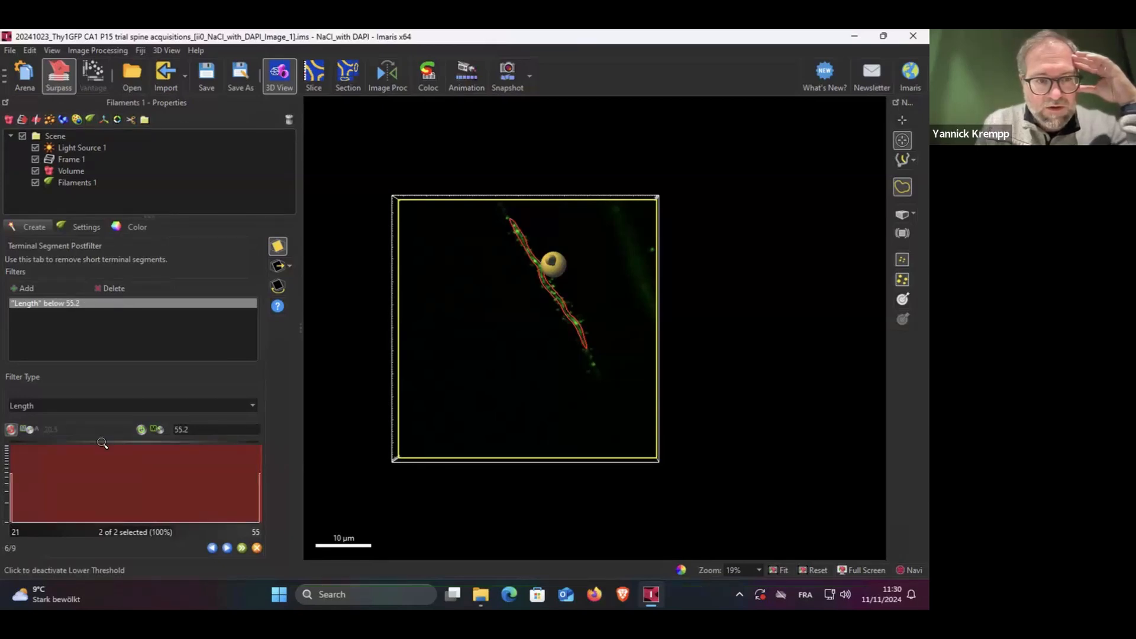
pyautogui.click(141, 430)
pyautogui.click(140, 430)
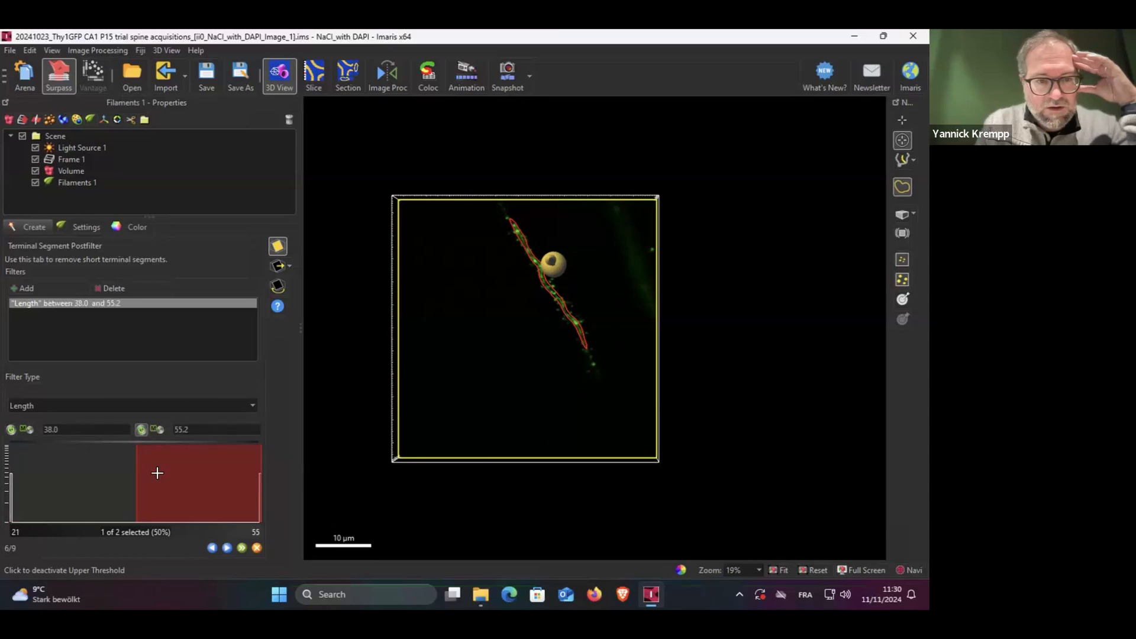
pyautogui.moveTo(122, 471); pyautogui.dragTo(10, 472)
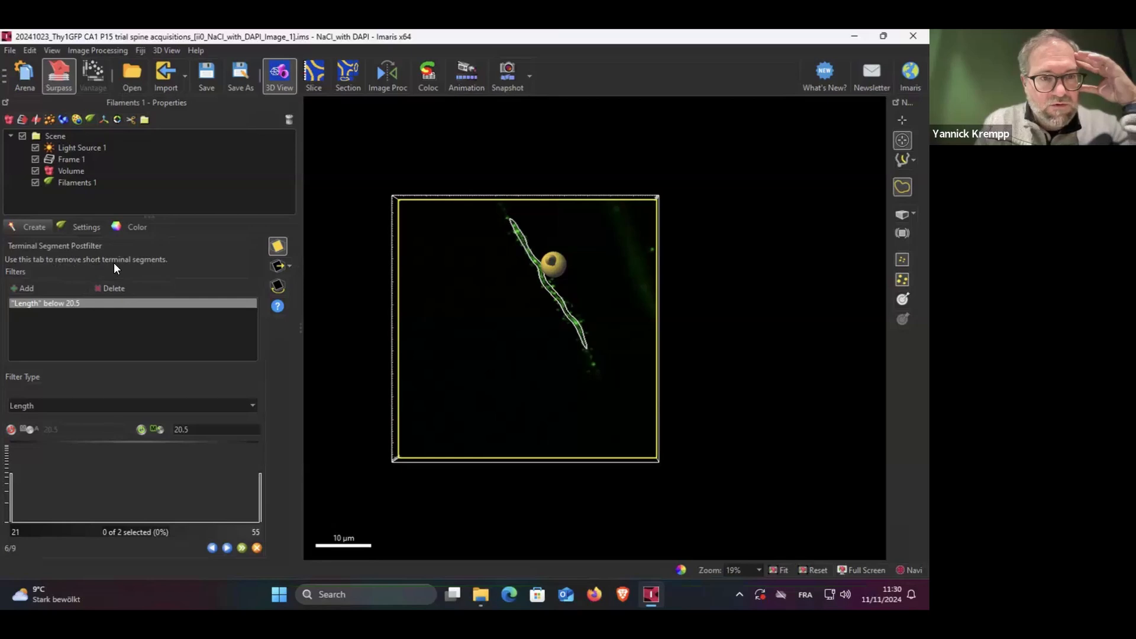
# Accept the spine detection settings, the 6.59 seed point threshold and the existing spine point classification, and finish creating the filaments
pyautogui.click(227, 547)
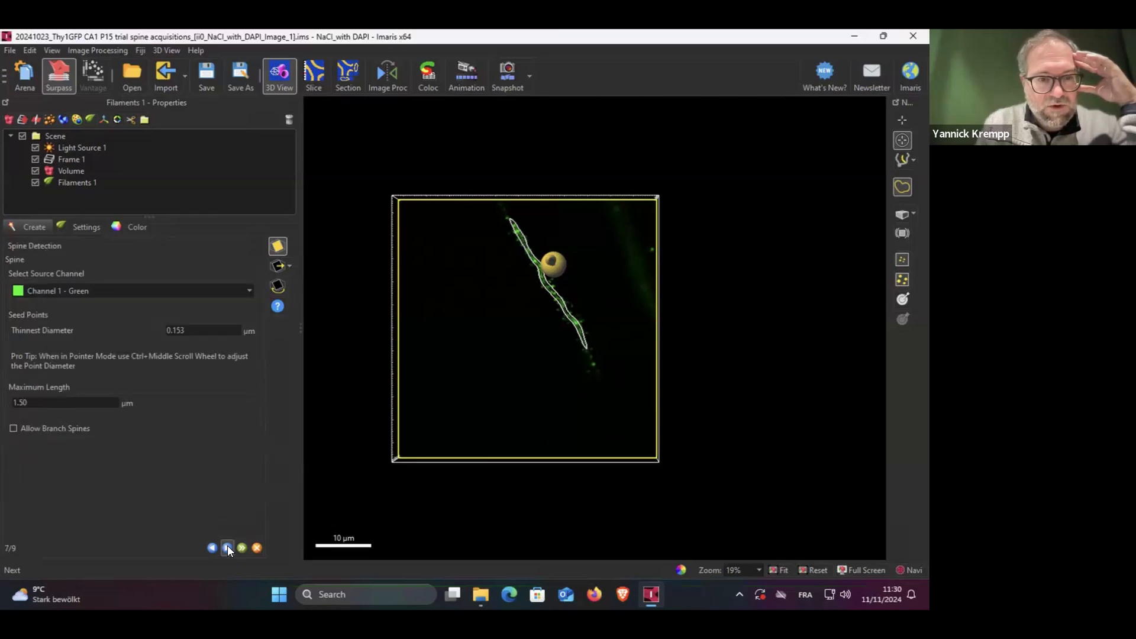
pyautogui.click(228, 547)
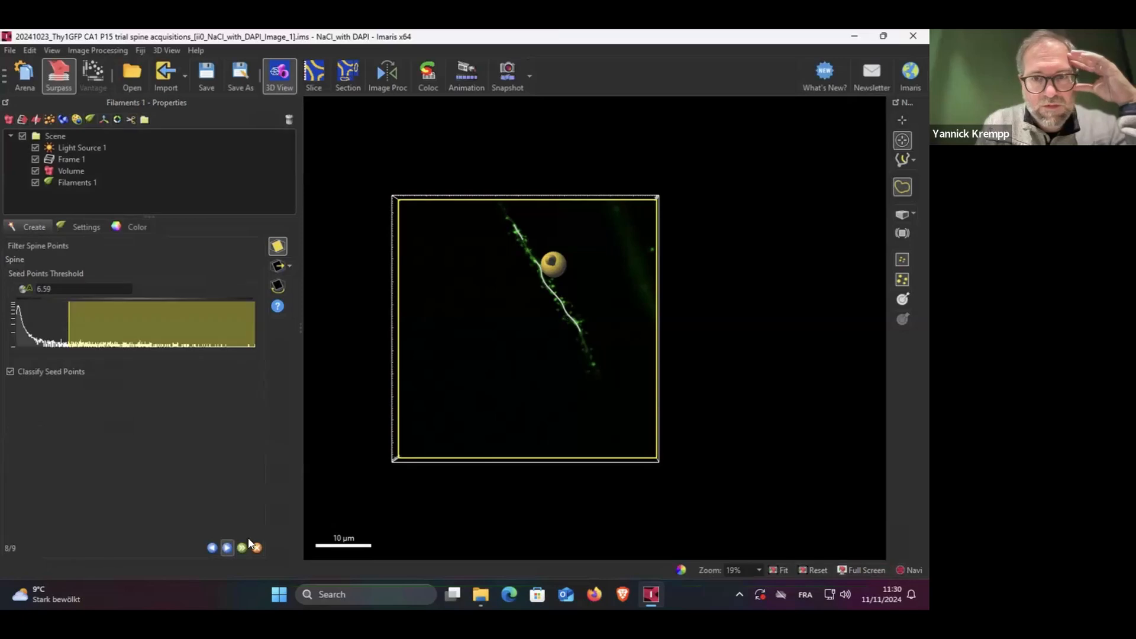
pyautogui.scroll(5, 584, 324)
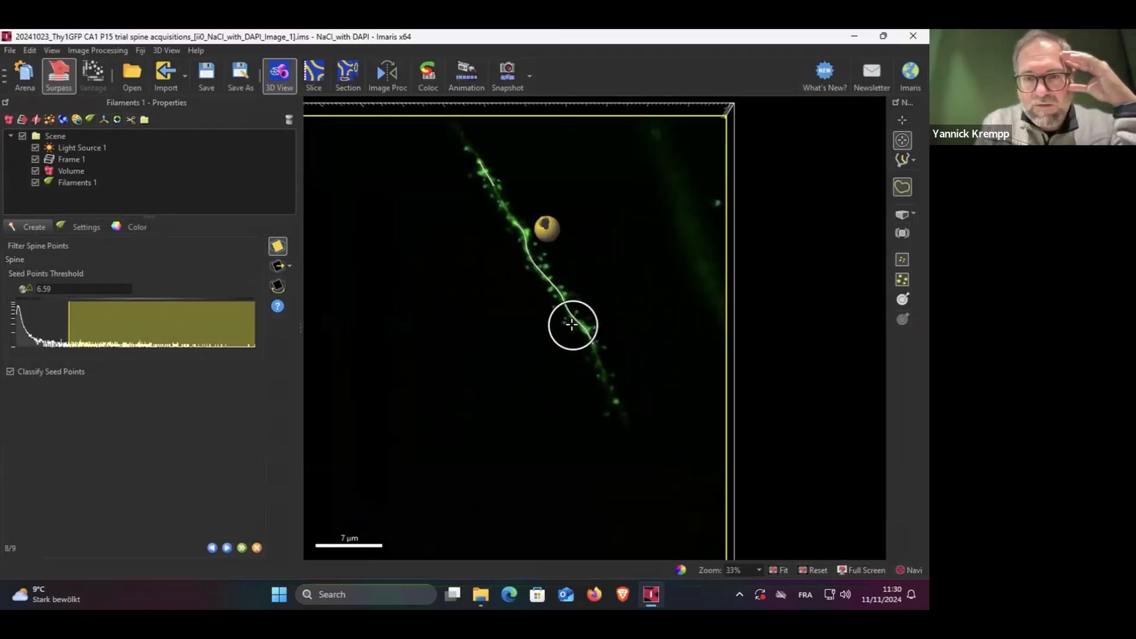
pyautogui.scroll(2, 528, 245)
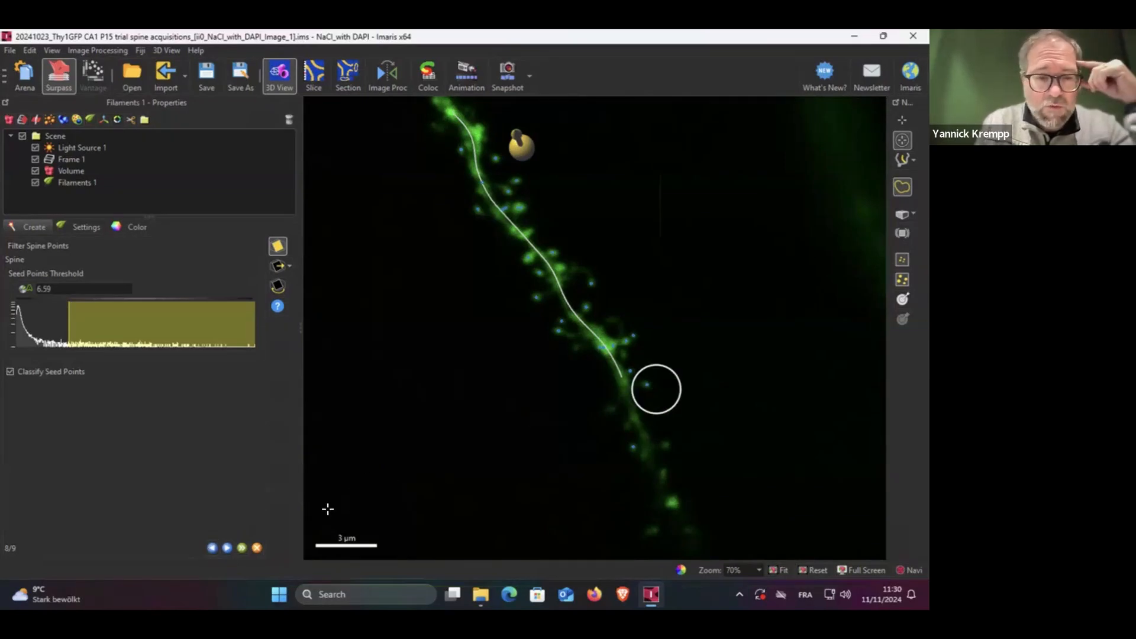
pyautogui.click(227, 547)
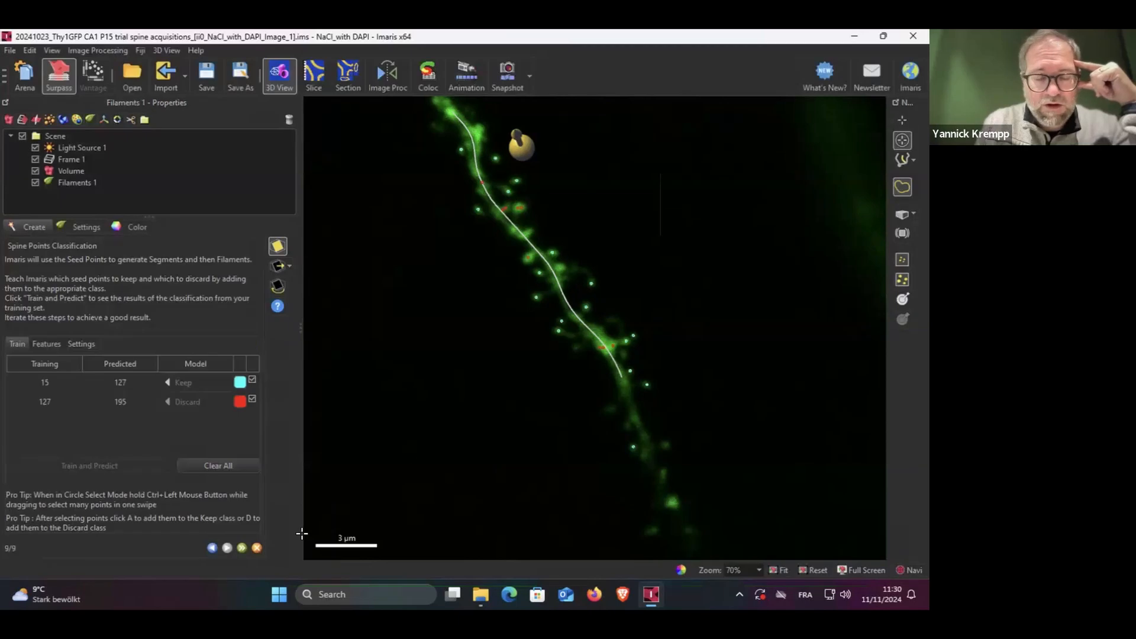
pyautogui.click(241, 549)
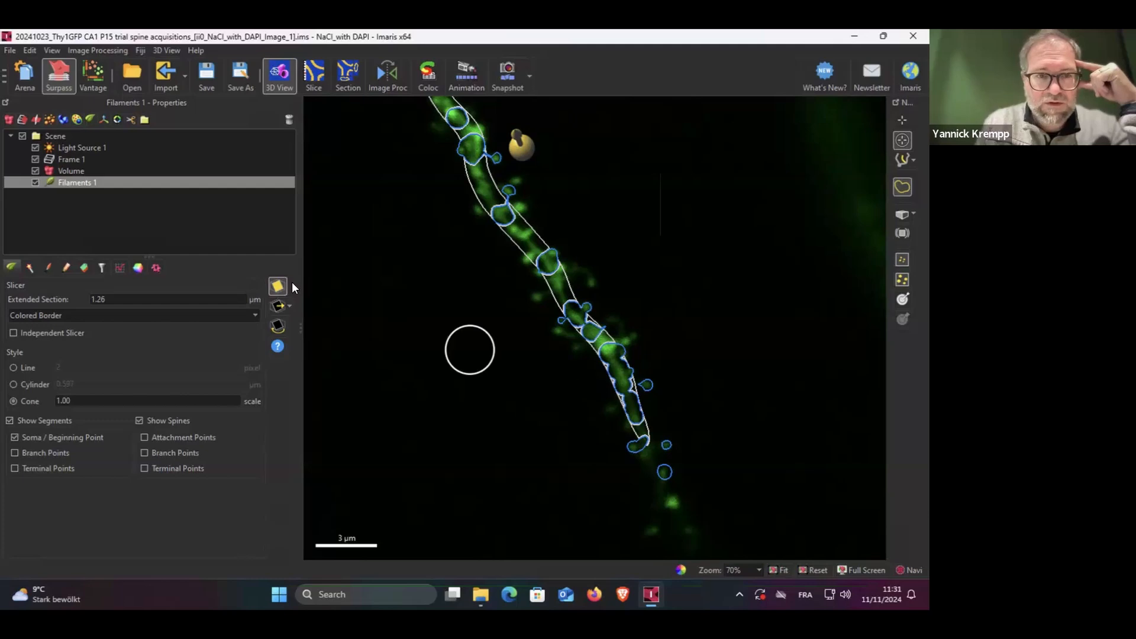
# Turn off the slicer and examine the detected segments and spines along both dendrites
pyautogui.click(280, 287)
pyautogui.moveTo(544, 376); pyautogui.dragTo(535, 368)
pyautogui.scroll(-4, 535, 368)
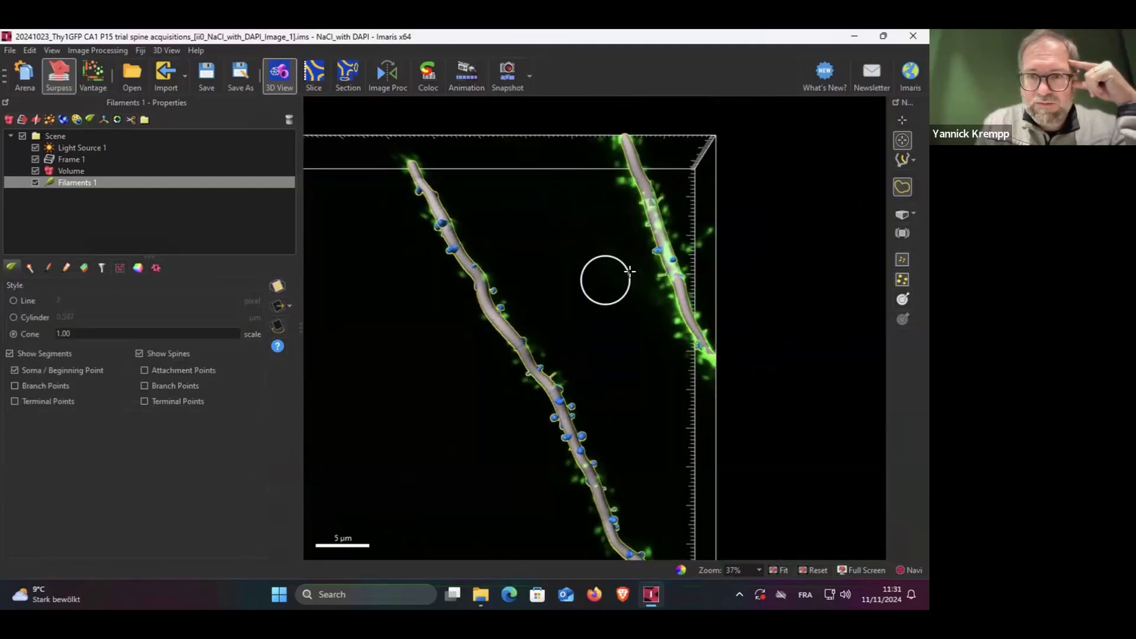
pyautogui.scroll(-3, 502, 288)
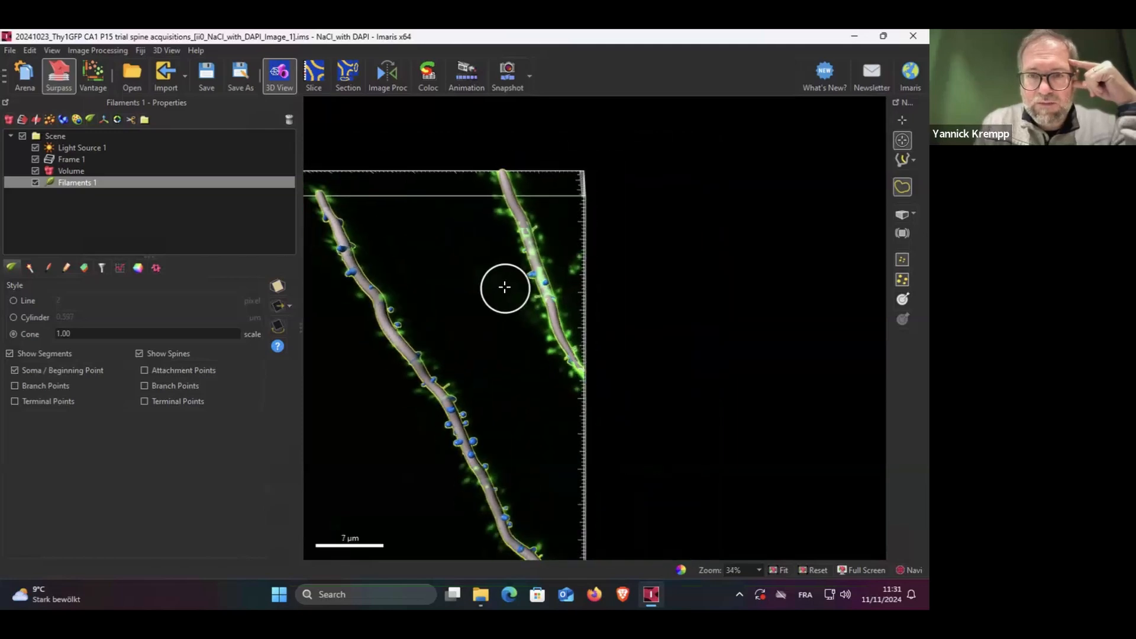
pyautogui.scroll(5, 501, 290)
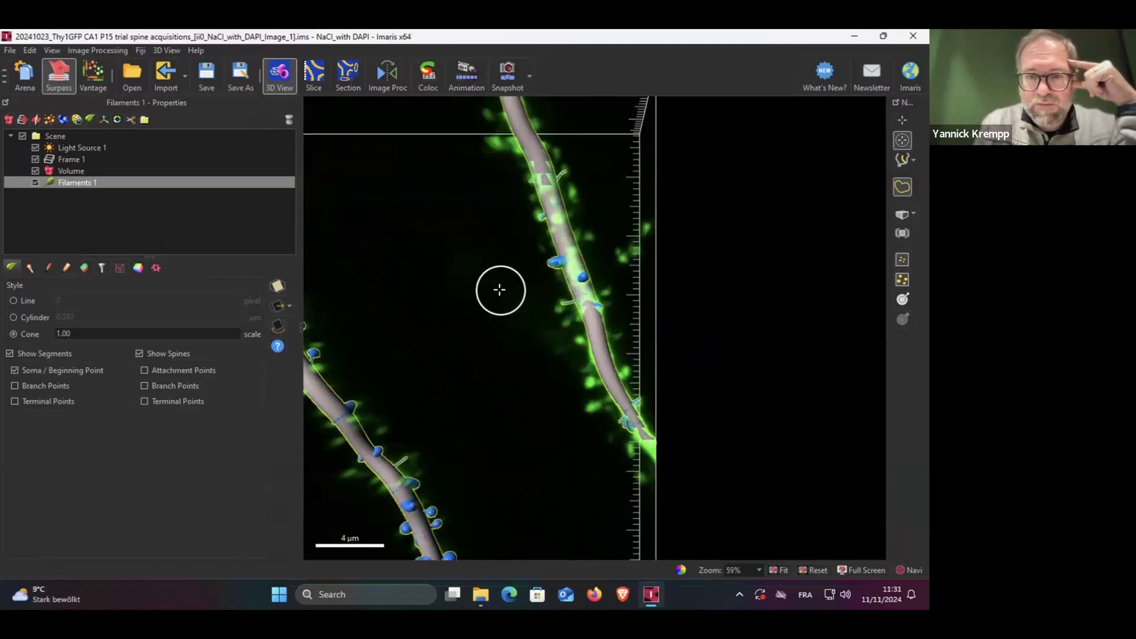
pyautogui.scroll(2, 500, 290)
pyautogui.scroll(-2, 496, 299)
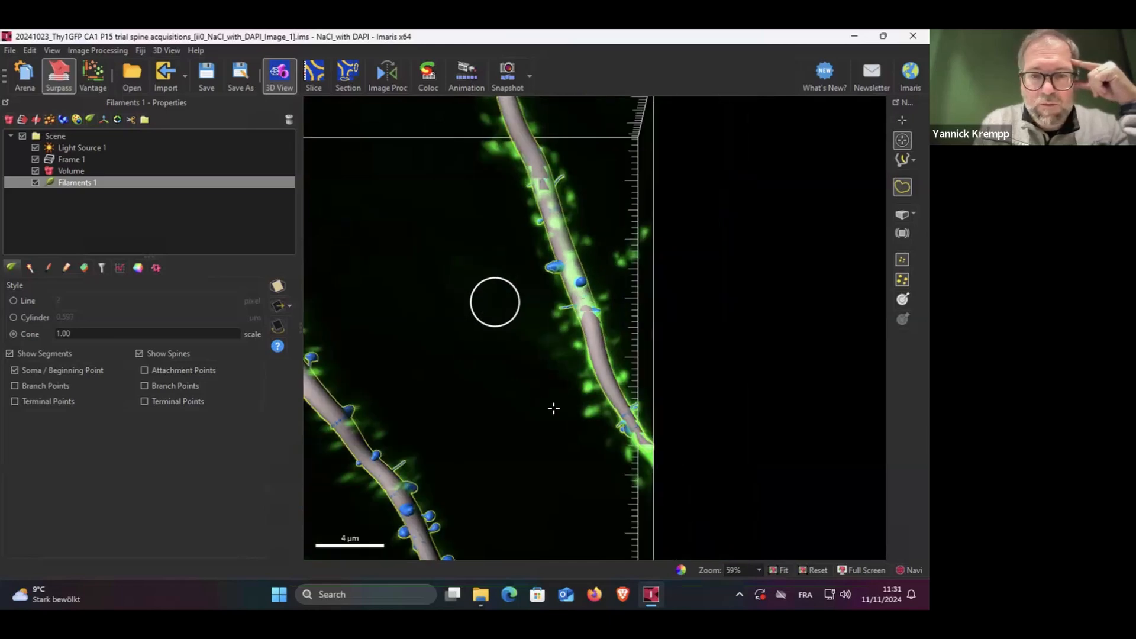
pyautogui.scroll(-1, 495, 302)
# Recompute only the spines, keeping the 0.153 µm thinnest diameter, 1.50 µm maximum length and 6.59 threshold, and continue to spine point classification
pyautogui.click(30, 267)
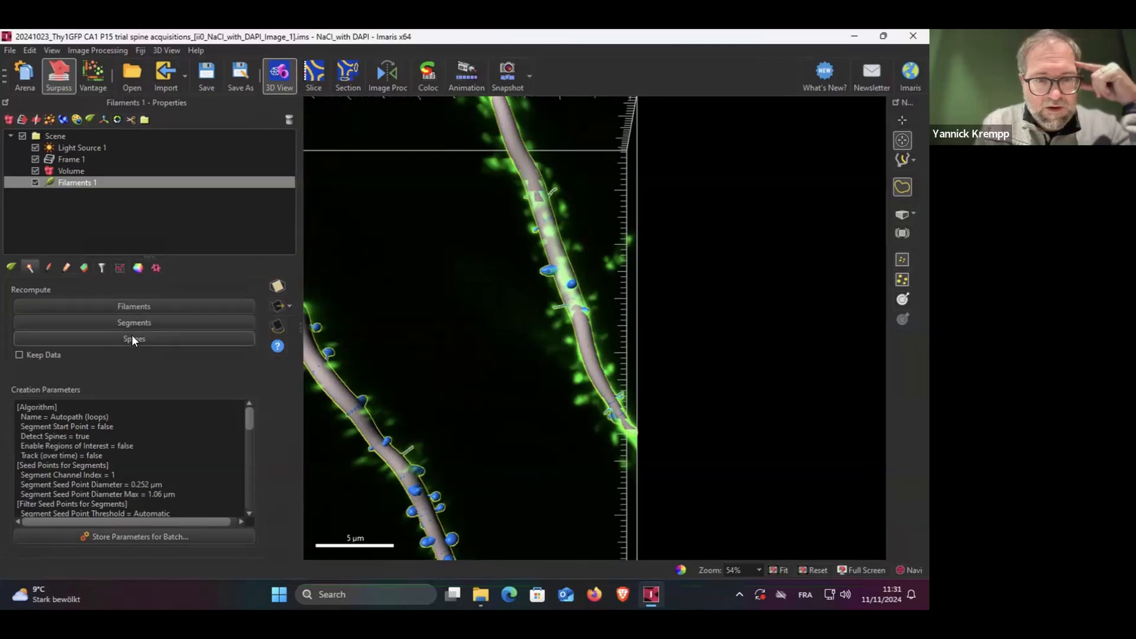
pyautogui.click(144, 340)
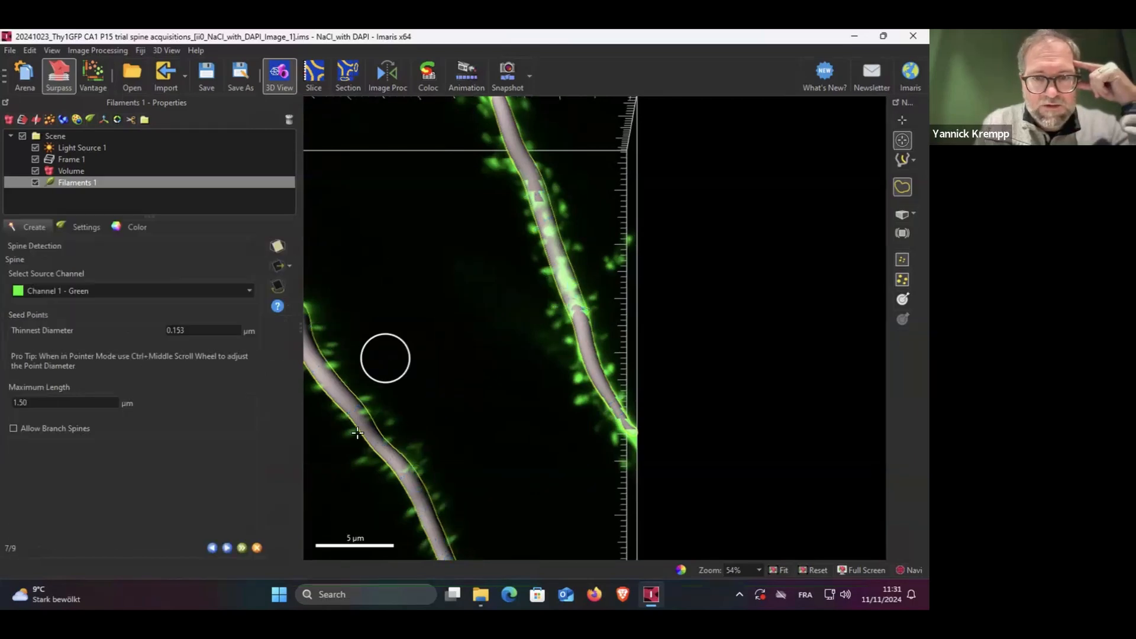
pyautogui.click(227, 546)
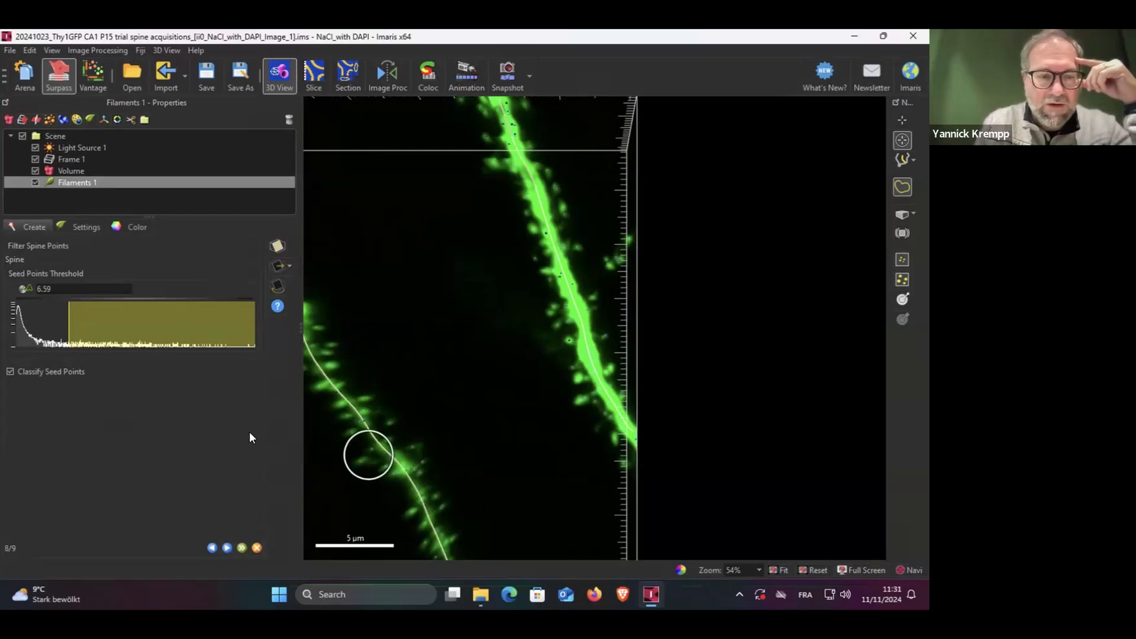
pyautogui.click(227, 549)
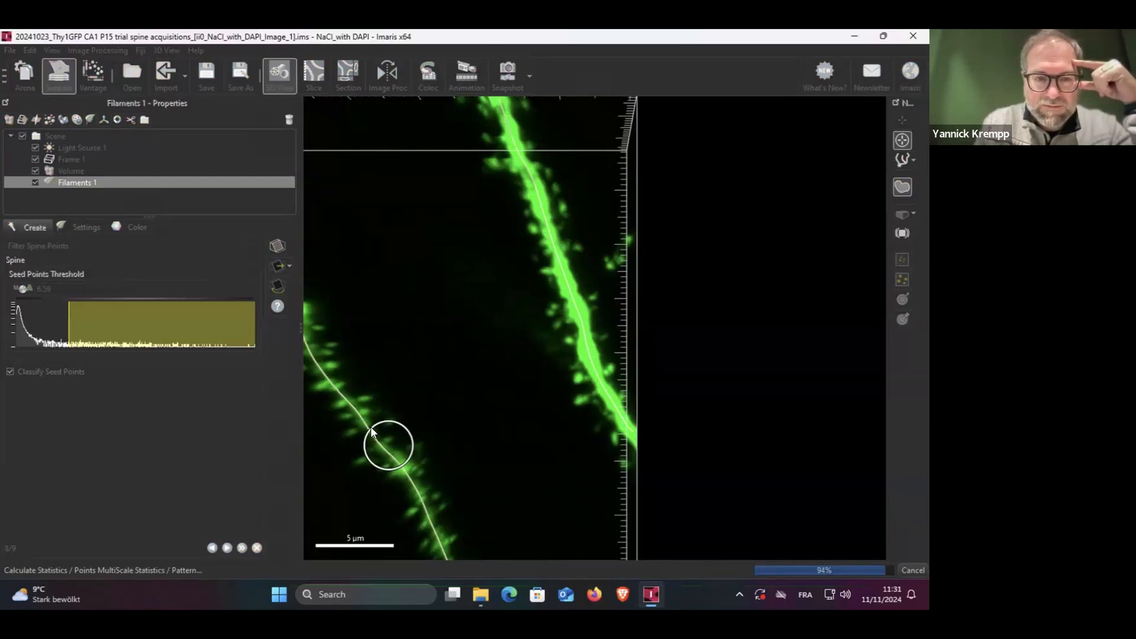
# Turn on the slicer to check the spine seed point classification along the dendrite near the volume's lower-left side
pyautogui.scroll(6, 370, 428)
pyautogui.moveTo(370, 428); pyautogui.dragTo(423, 388, button='right')
pyautogui.click(283, 247)
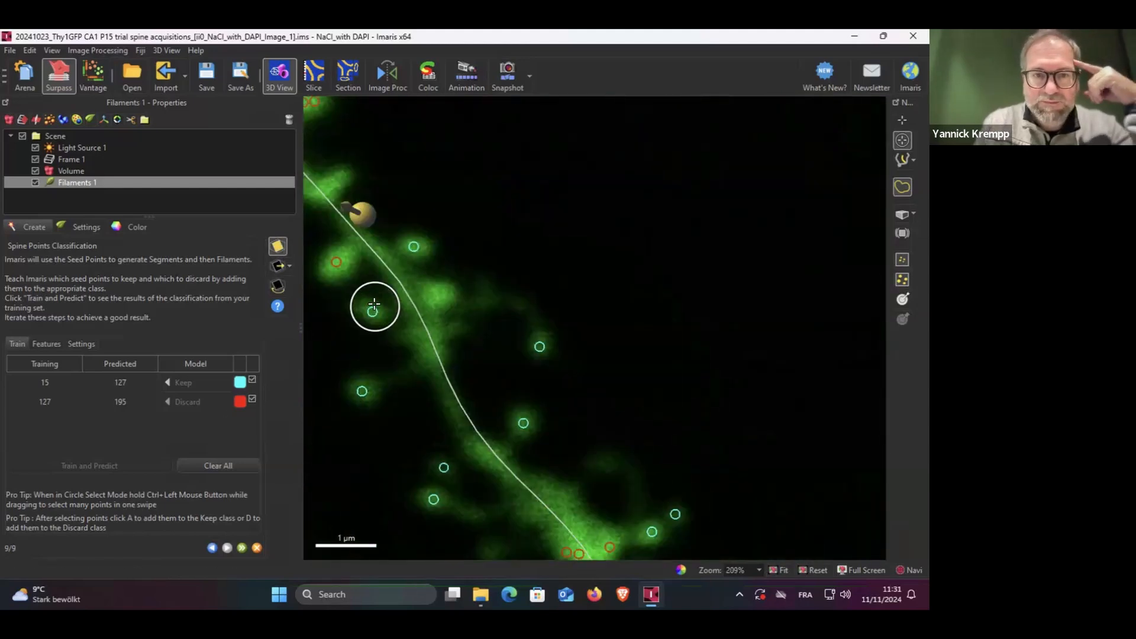
pyautogui.scroll(-4, 375, 306)
pyautogui.click(289, 266)
pyautogui.click(310, 300)
# Add the wrongly discarded seed point on a spine to the Keep class
pyautogui.scroll(4, 391, 303)
pyautogui.scroll(-2, 391, 303)
pyautogui.moveTo(331, 201); pyautogui.dragTo(484, 410, button='right')
pyautogui.click(548, 427)
pyautogui.click(167, 382)
# Add further wrongly discarded spine seed points along the right-hand dendrite to the Keep class
pyautogui.scroll(-2, 372, 251)
pyautogui.moveTo(420, 343); pyautogui.dragTo(359, 251, button='right')
pyautogui.moveTo(513, 504); pyautogui.dragTo(551, 296, button='right')
pyautogui.scroll(-2, 515, 331)
pyautogui.moveTo(458, 391); pyautogui.dragTo(529, 398)
pyautogui.scroll(3, 555, 356)
pyautogui.click(551, 327)
pyautogui.click(190, 381)
pyautogui.click(553, 270)
pyautogui.click(194, 382)
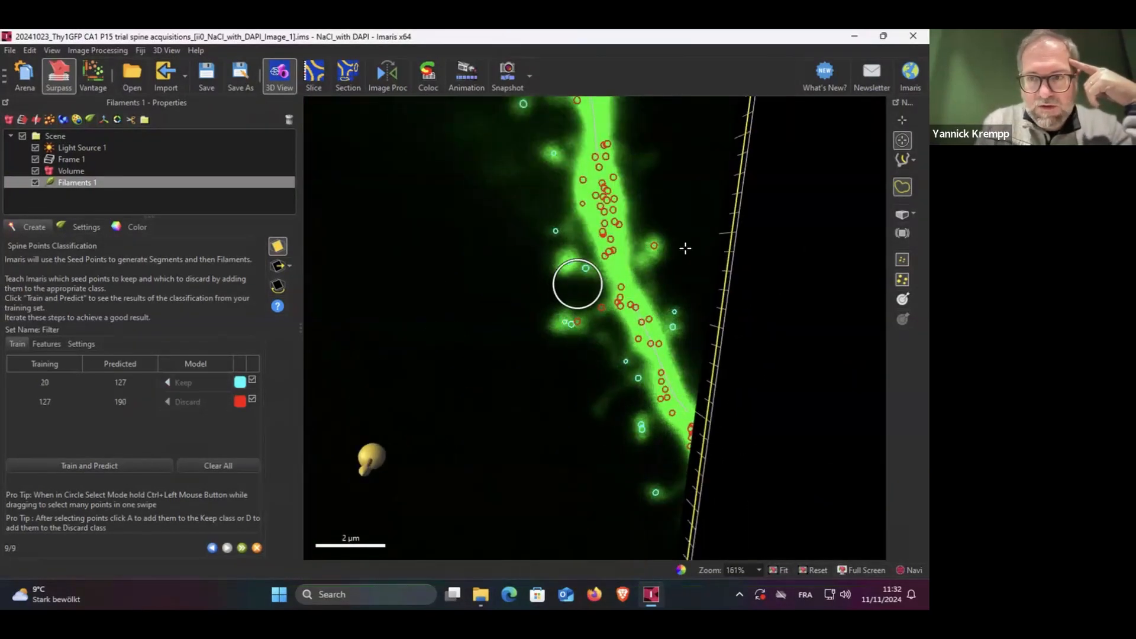
# Assign the wrongly kept seed point beside the right-hand dendrite's shaft to Discard and nearby spine points to Keep
pyautogui.click(600, 272)
pyautogui.click(188, 403)
pyautogui.moveTo(491, 118); pyautogui.dragTo(462, 342, button='right')
pyautogui.click(540, 300)
pyautogui.click(499, 326)
pyautogui.click(189, 382)
# Reset the view and add the seed points on the protruding spine near the right-hand dendrite's upper end to Keep
pyautogui.moveTo(395, 226); pyautogui.dragTo(414, 509, button='right')
pyautogui.moveTo(396, 226); pyautogui.dragTo(500, 467, button='right')
pyautogui.click(604, 348)
pyautogui.click(813, 570)
pyautogui.moveTo(754, 207); pyautogui.dragTo(464, 340, button='right')
pyautogui.scroll(8, 464, 340)
pyautogui.moveTo(382, 119); pyautogui.dragTo(446, 327, button='right')
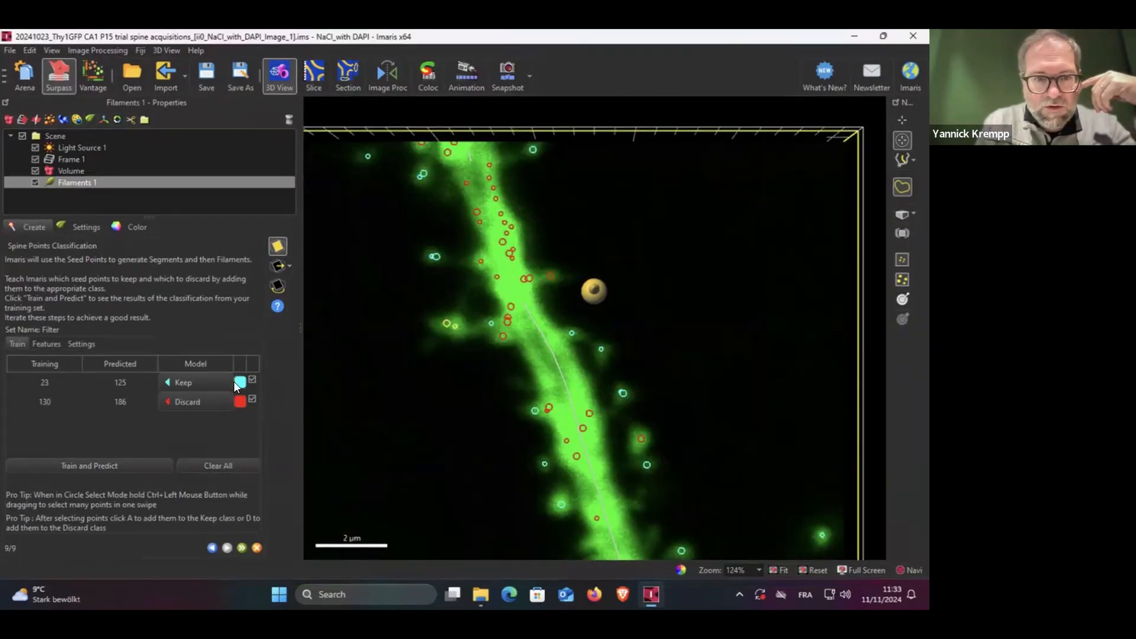
pyautogui.click(190, 383)
pyautogui.click(452, 325)
pyautogui.click(189, 382)
# Add the remaining spine seed point near the right-hand dendrite's lower end to Keep and finish creating the filaments
pyautogui.moveTo(342, 246)
pyautogui.mouseDown(button='right')
pyautogui.moveTo(361, 314)
pyautogui.moveTo(394, 300)
pyautogui.moveTo(340, 208)
pyautogui.mouseUp(button='right')
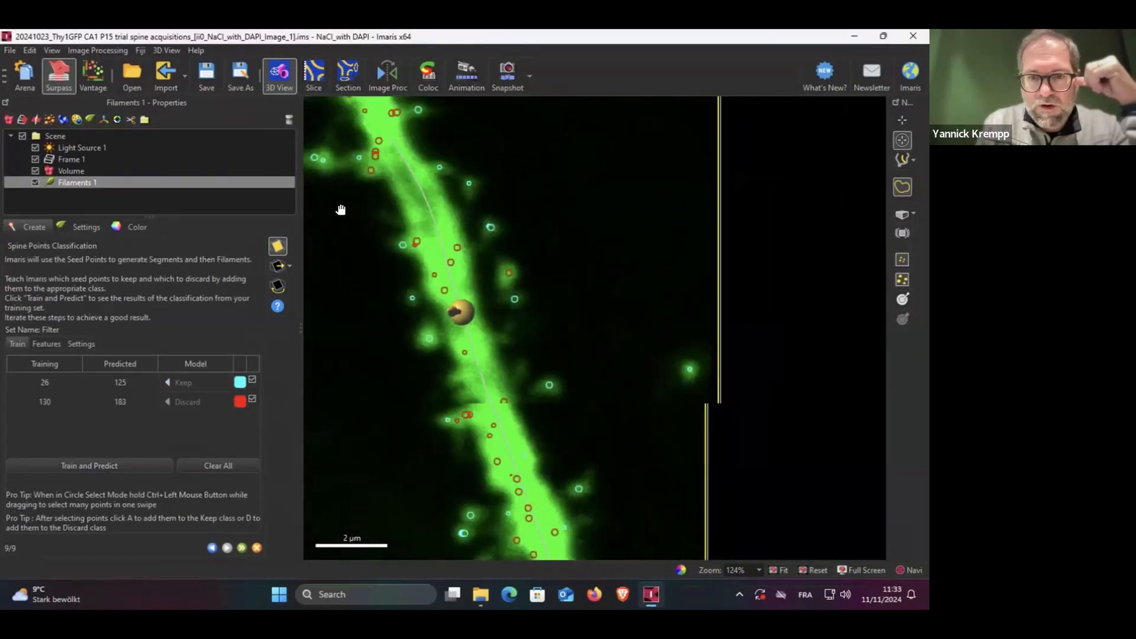
pyautogui.moveTo(411, 398); pyautogui.dragTo(375, 249, button='right')
pyautogui.moveTo(389, 365); pyautogui.dragTo(373, 317, button='right')
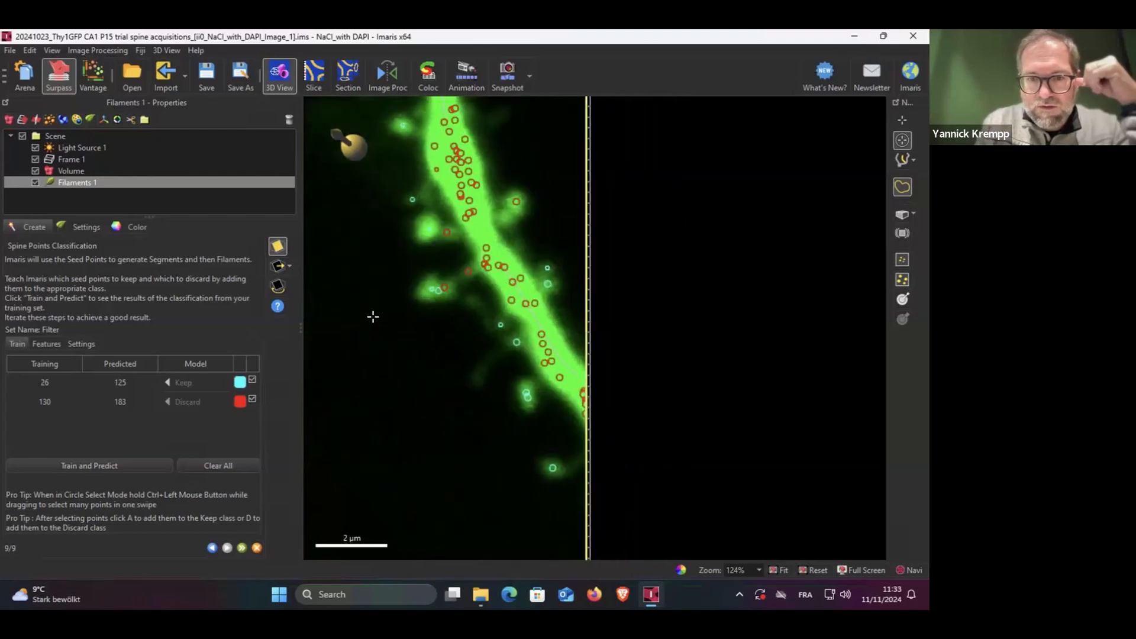
pyautogui.click(430, 294)
pyautogui.click(184, 383)
pyautogui.moveTo(500, 441); pyautogui.dragTo(542, 475, button='right')
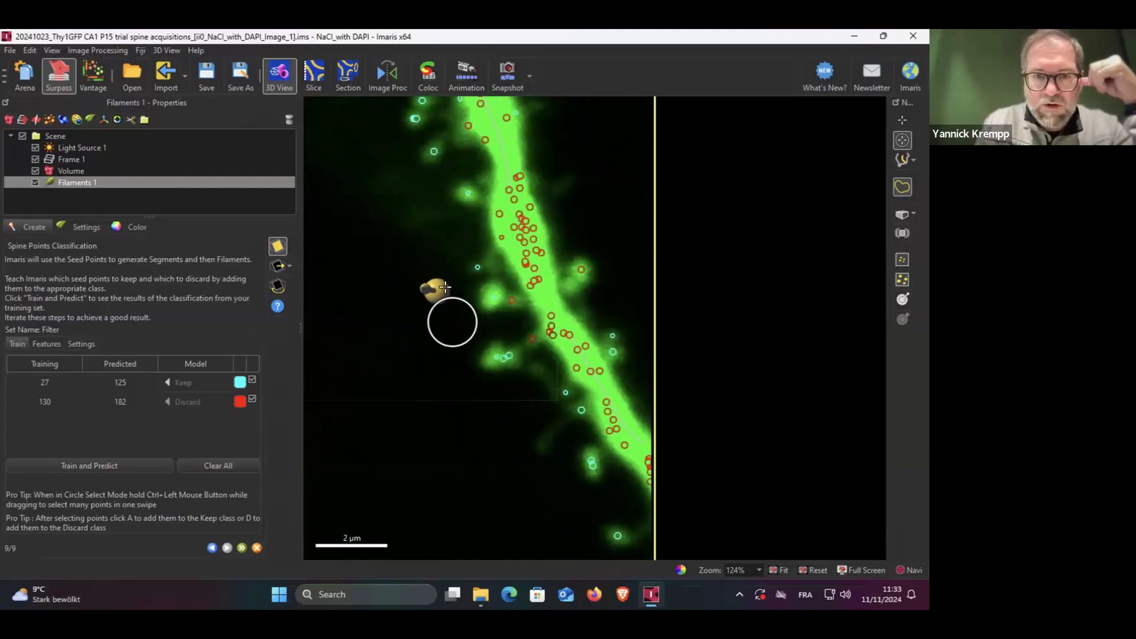
pyautogui.moveTo(430, 287)
pyautogui.mouseDown()
pyautogui.moveTo(496, 304)
pyautogui.moveTo(380, 302)
pyautogui.moveTo(477, 305)
pyautogui.moveTo(416, 305)
pyautogui.mouseUp()
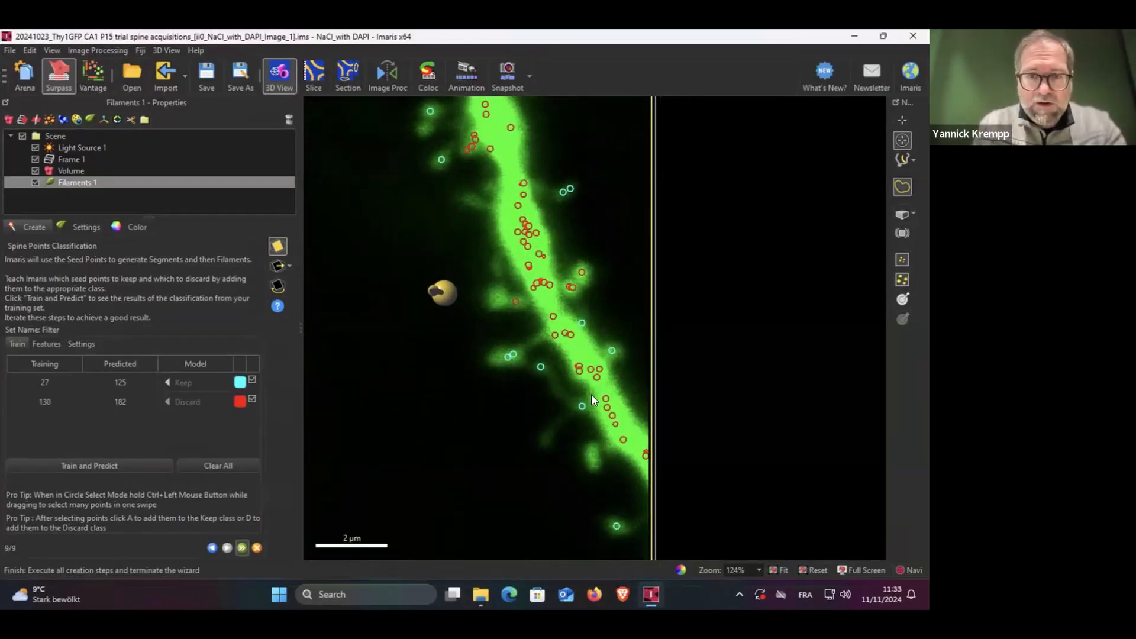
pyautogui.click(242, 548)
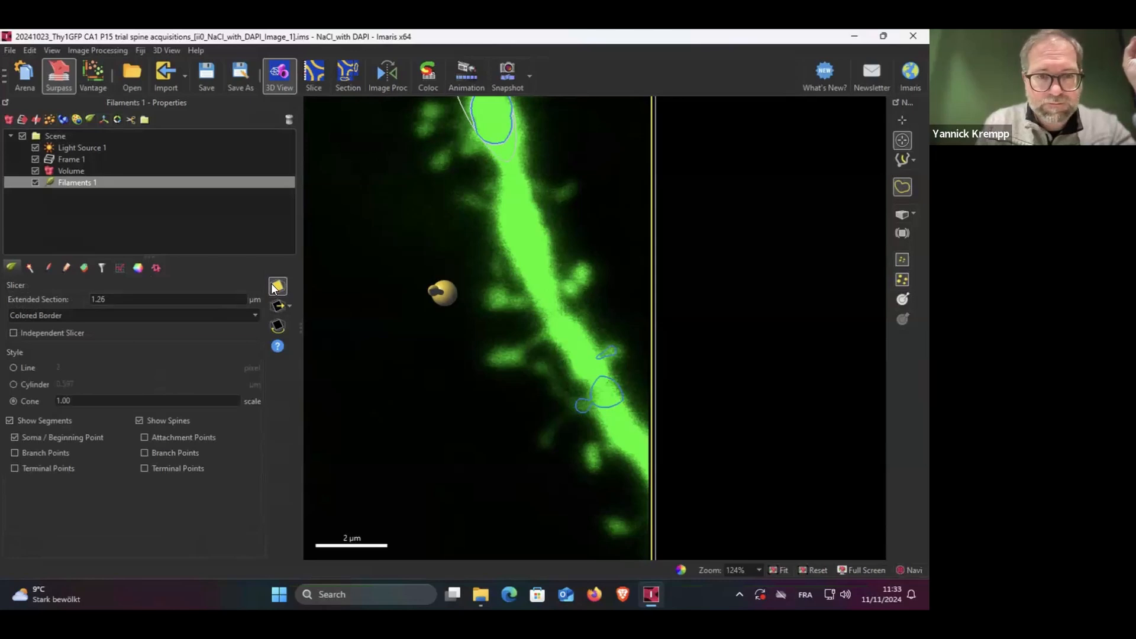
# Turn off the slicer and check the recomputed spines along both dendrites
pyautogui.click(278, 287)
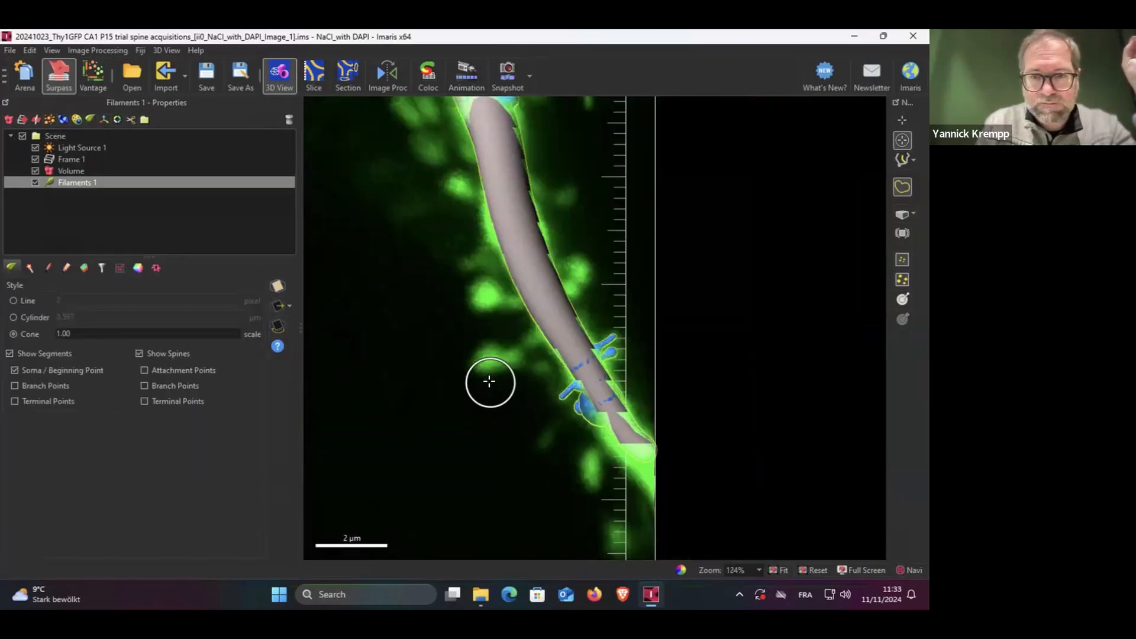
pyautogui.scroll(-5, 489, 381)
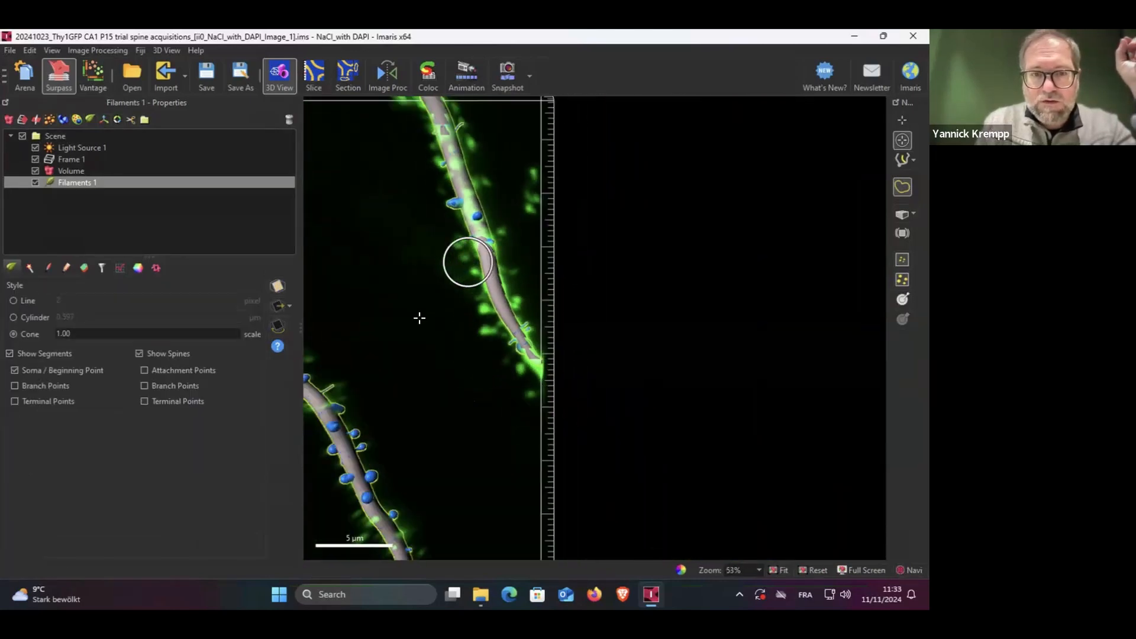
pyautogui.moveTo(385, 388); pyautogui.dragTo(540, 335, button='right')
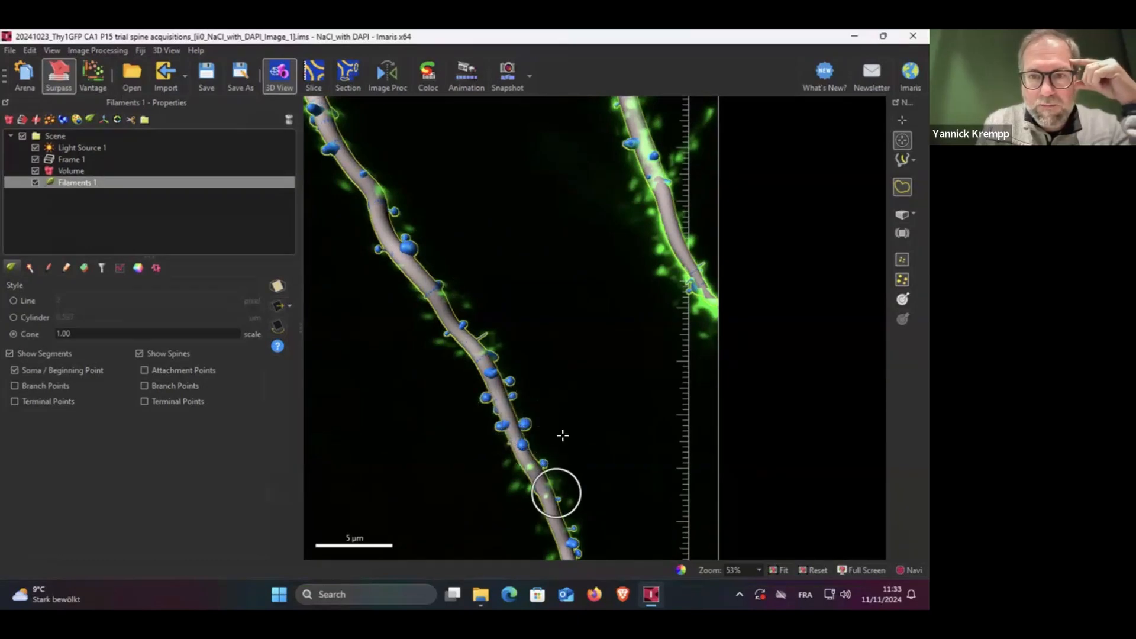
pyautogui.moveTo(609, 300); pyautogui.dragTo(557, 432, button='right')
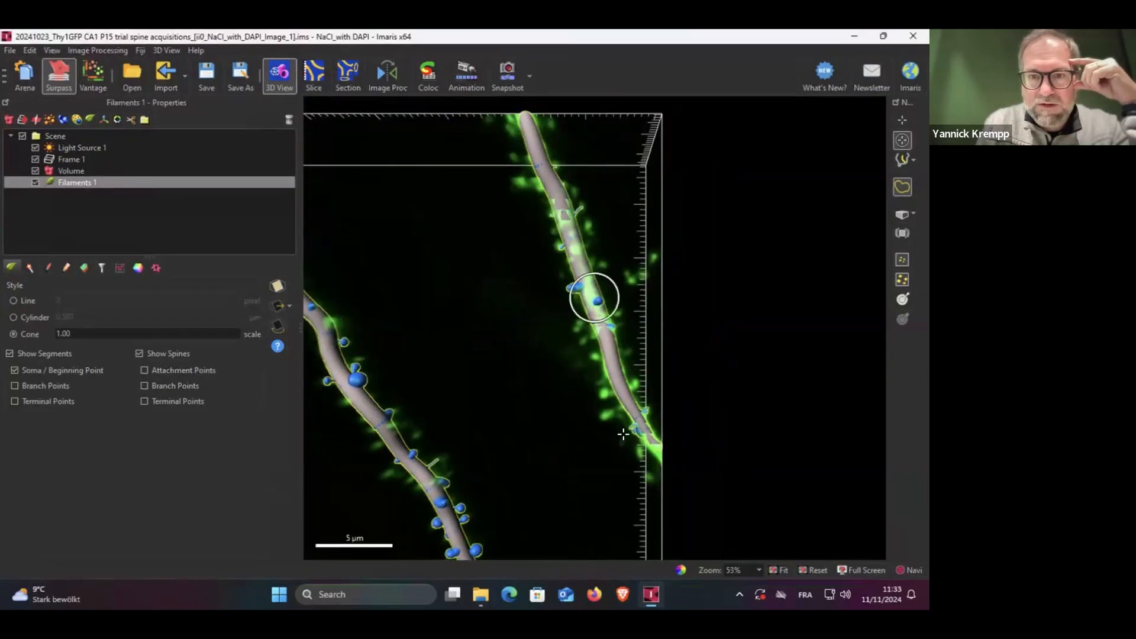
pyautogui.moveTo(569, 482); pyautogui.dragTo(589, 385, button='right')
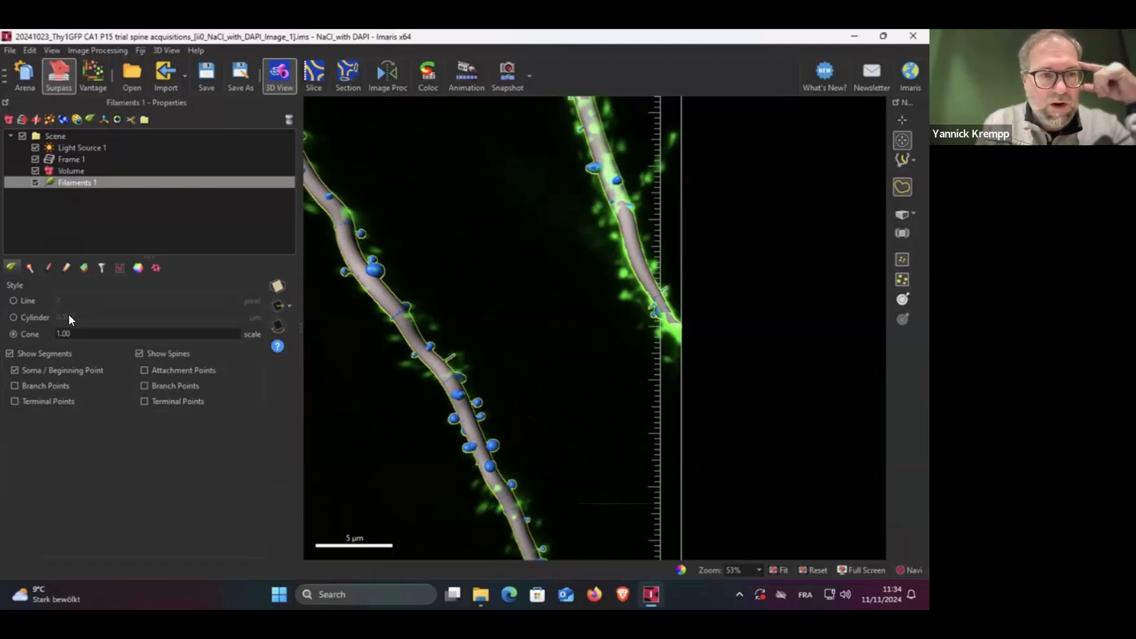
# Recompute only the spines with a maximum length of 3 µm, keeping the 0.153 µm thinnest diameter and 6.59 seed point threshold
pyautogui.click(30, 268)
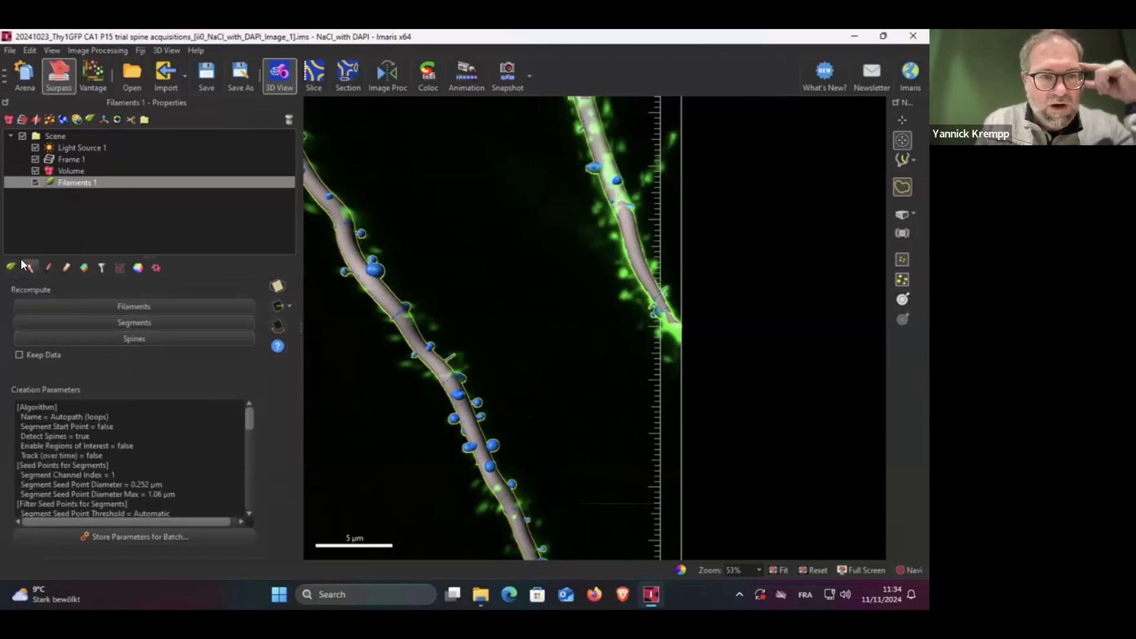
pyautogui.click(133, 339)
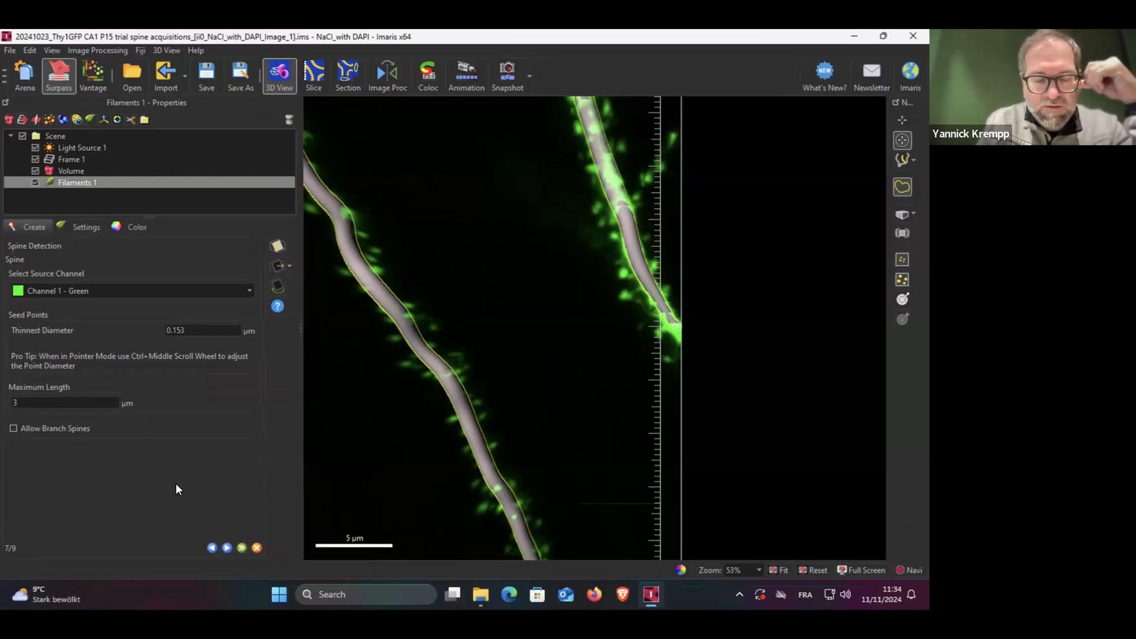
pyautogui.click(227, 548)
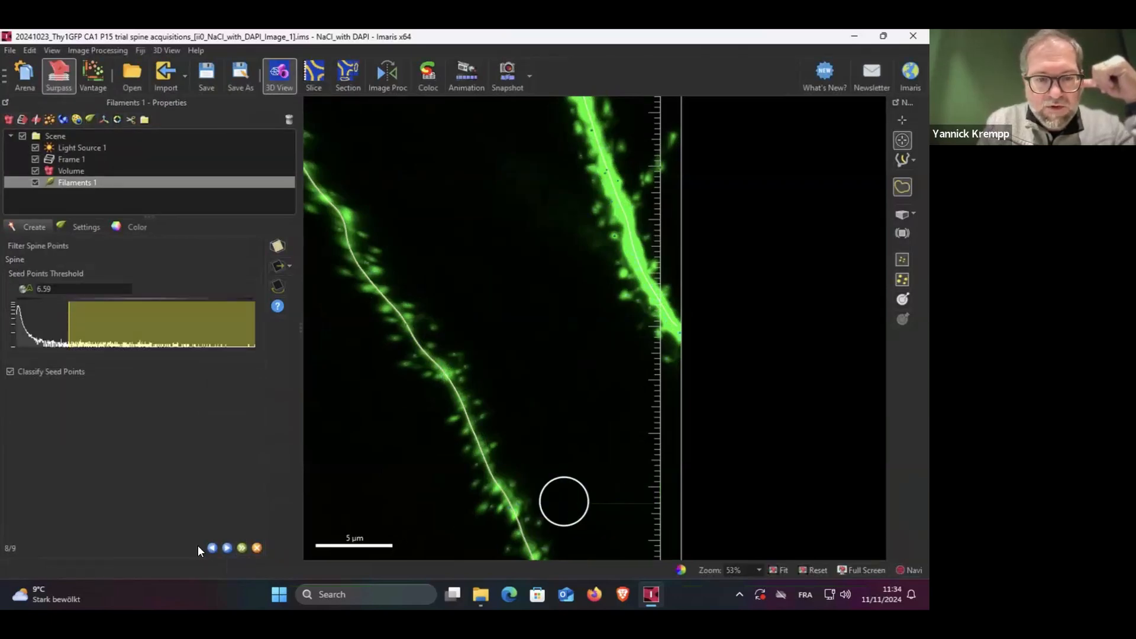
pyautogui.click(227, 548)
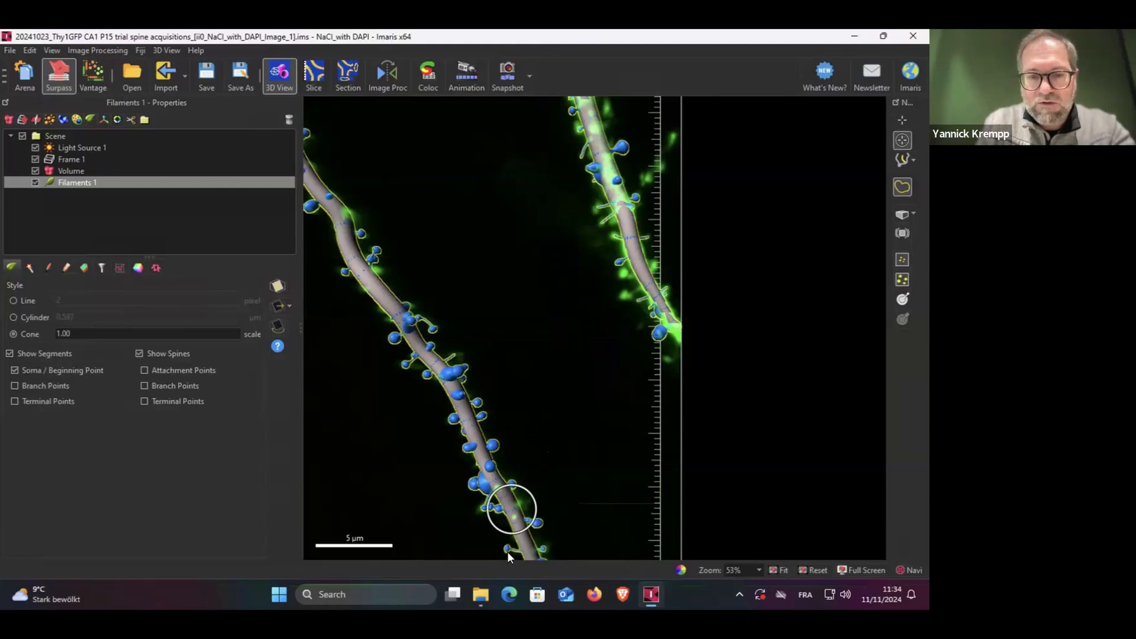
# Examine the spines detected with the longer maximum length, close up and across both whole dendrites
pyautogui.moveTo(553, 311); pyautogui.dragTo(498, 367, button='right')
pyautogui.scroll(-4, 542, 314)
pyautogui.scroll(5, 540, 312)
pyautogui.scroll(3, 534, 317)
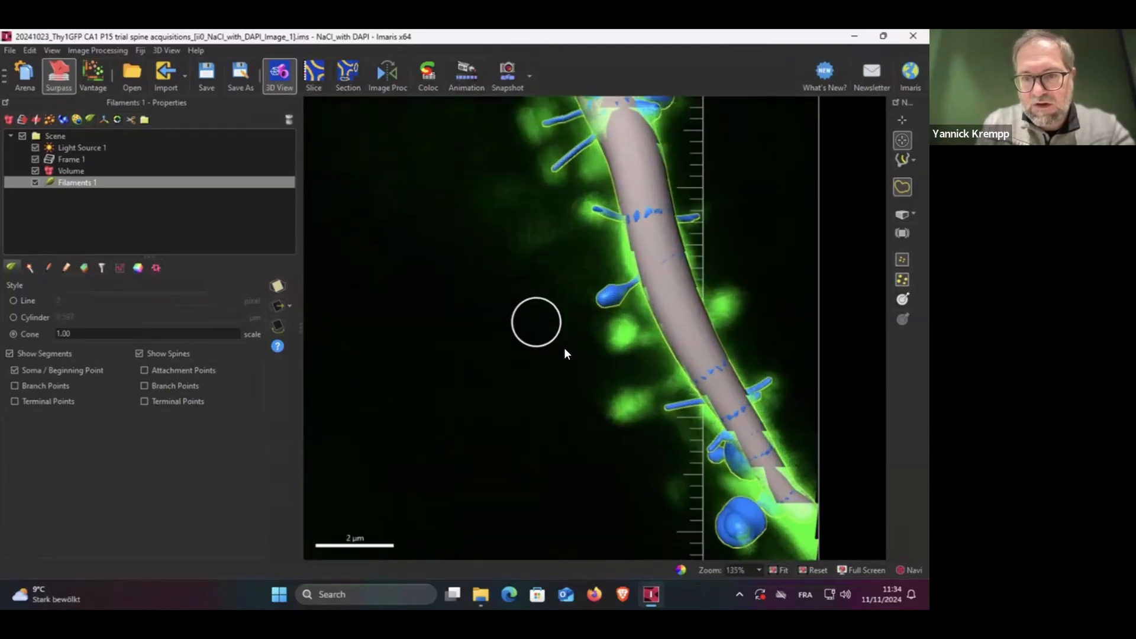
pyautogui.scroll(-2, 580, 361)
pyautogui.moveTo(529, 255)
pyautogui.mouseDown(button='right')
pyautogui.moveTo(523, 352)
pyautogui.moveTo(489, 452)
pyautogui.mouseUp(button='right')
pyautogui.moveTo(437, 277); pyautogui.dragTo(464, 414, button='right')
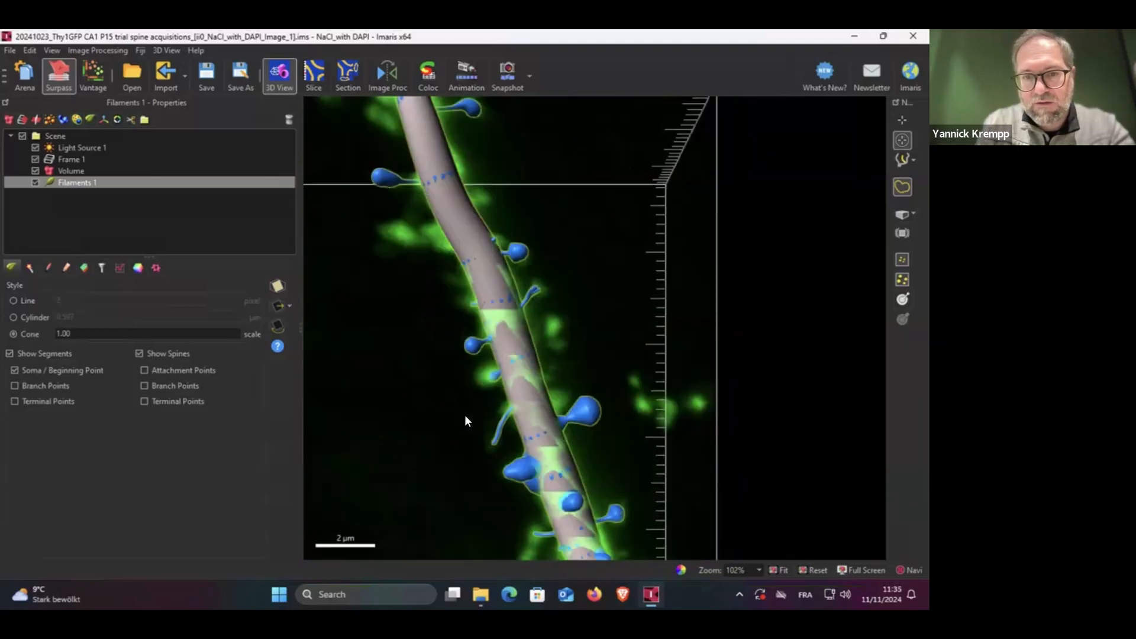
pyautogui.moveTo(422, 318); pyautogui.dragTo(477, 321, button='right')
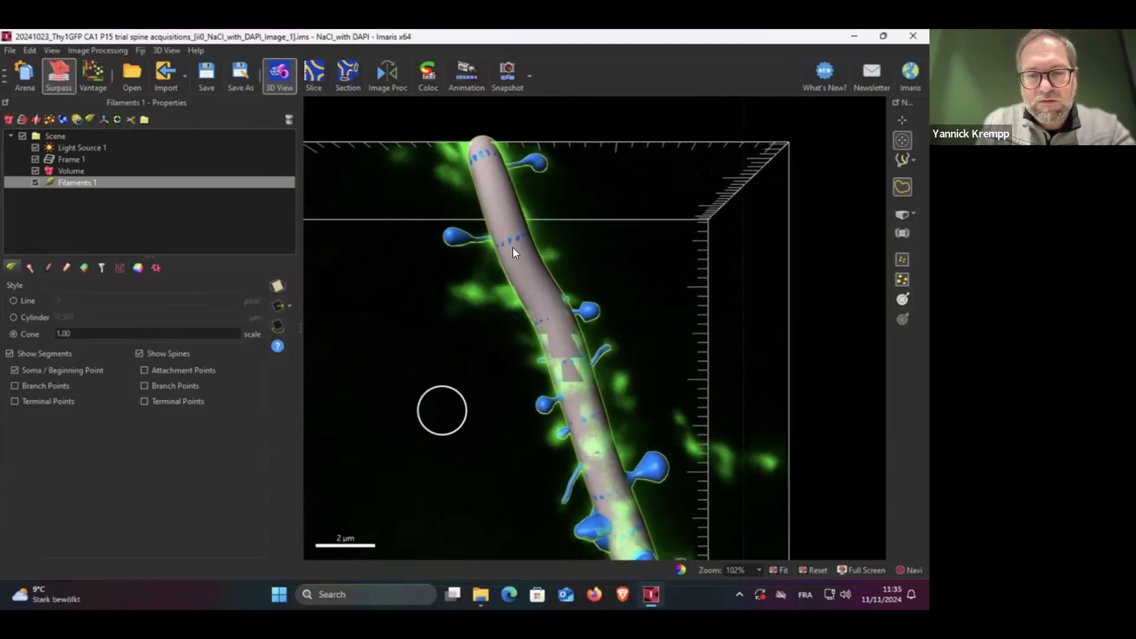
pyautogui.moveTo(512, 246); pyautogui.dragTo(526, 208, button='right')
pyautogui.scroll(5, 488, 385)
pyautogui.scroll(-8, 489, 382)
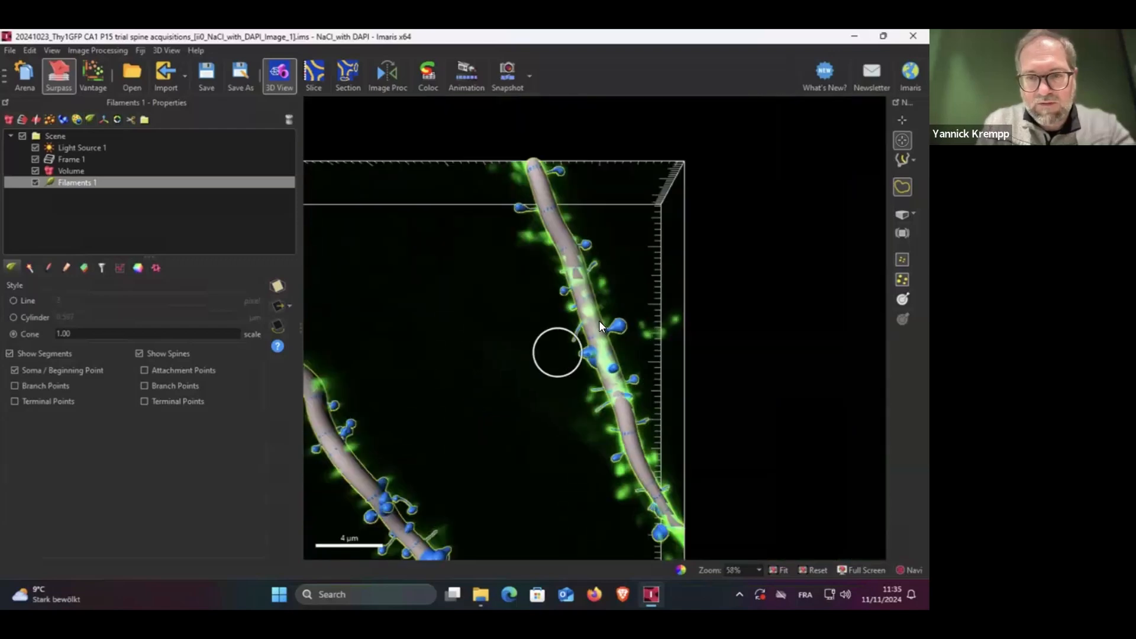
pyautogui.moveTo(477, 433); pyautogui.dragTo(555, 345, button='right')
pyautogui.scroll(-1, 556, 348)
pyautogui.scroll(-9, 555, 352)
pyautogui.moveTo(476, 395); pyautogui.dragTo(477, 388, button='right')
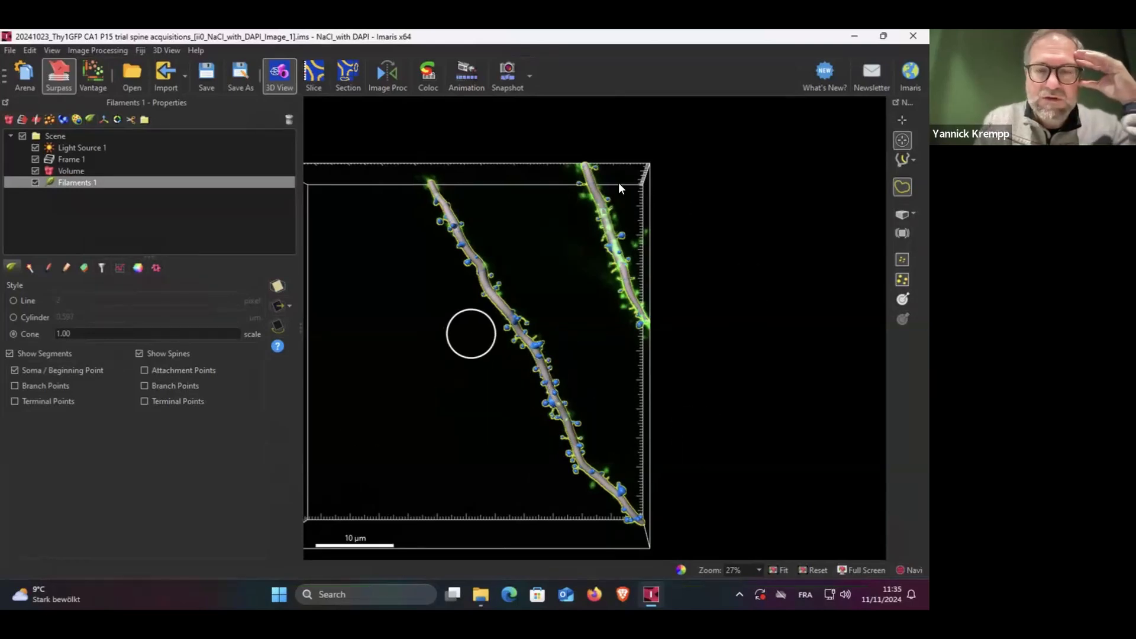
# Color the spines of Filaments 1 by statistics, using Spine Volume as the statistics type
pyautogui.click(139, 268)
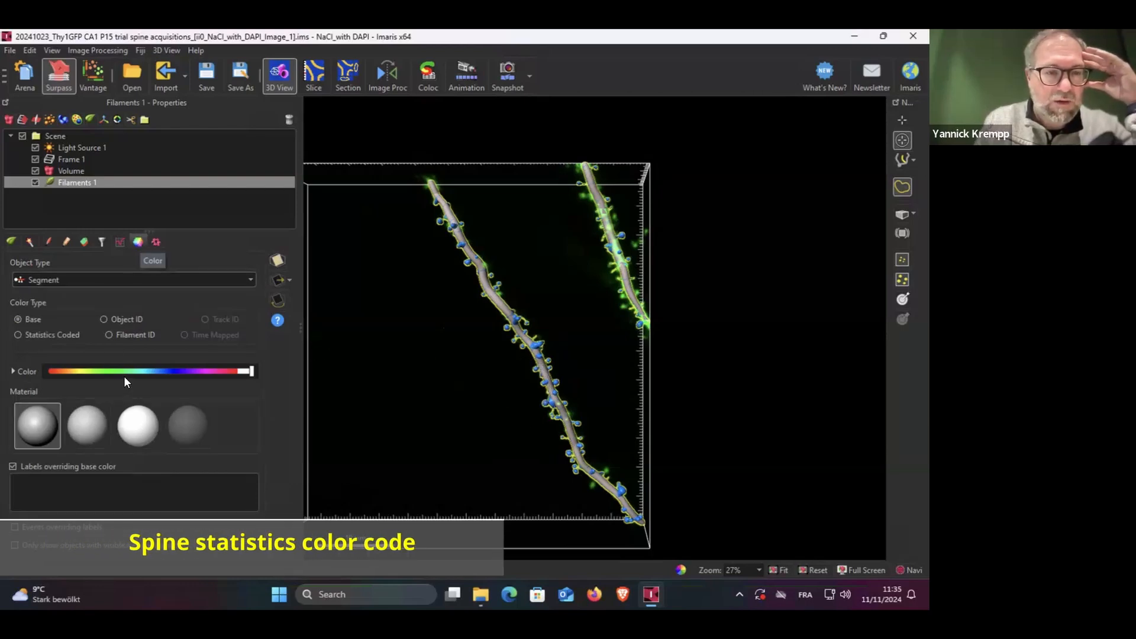
pyautogui.click(54, 280)
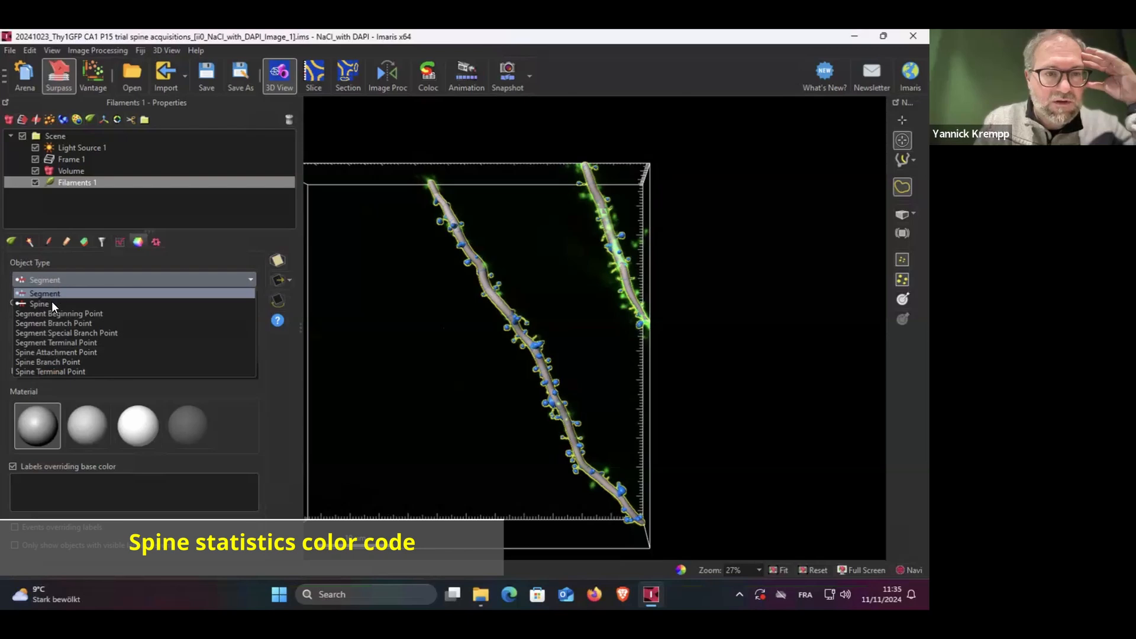
pyautogui.click(64, 303)
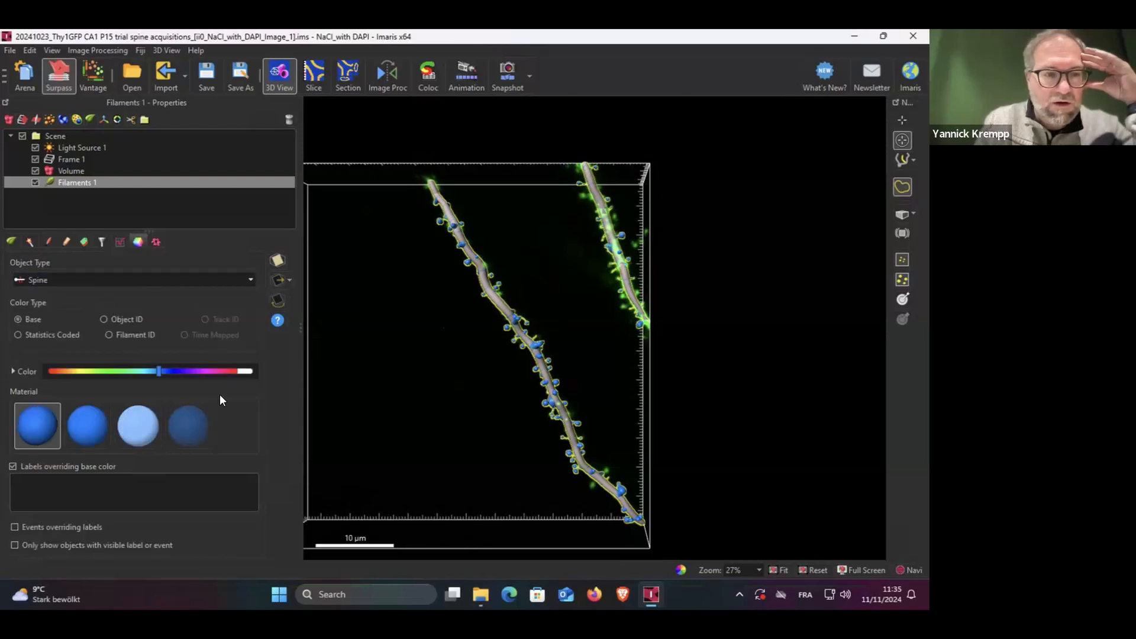
pyautogui.click(26, 333)
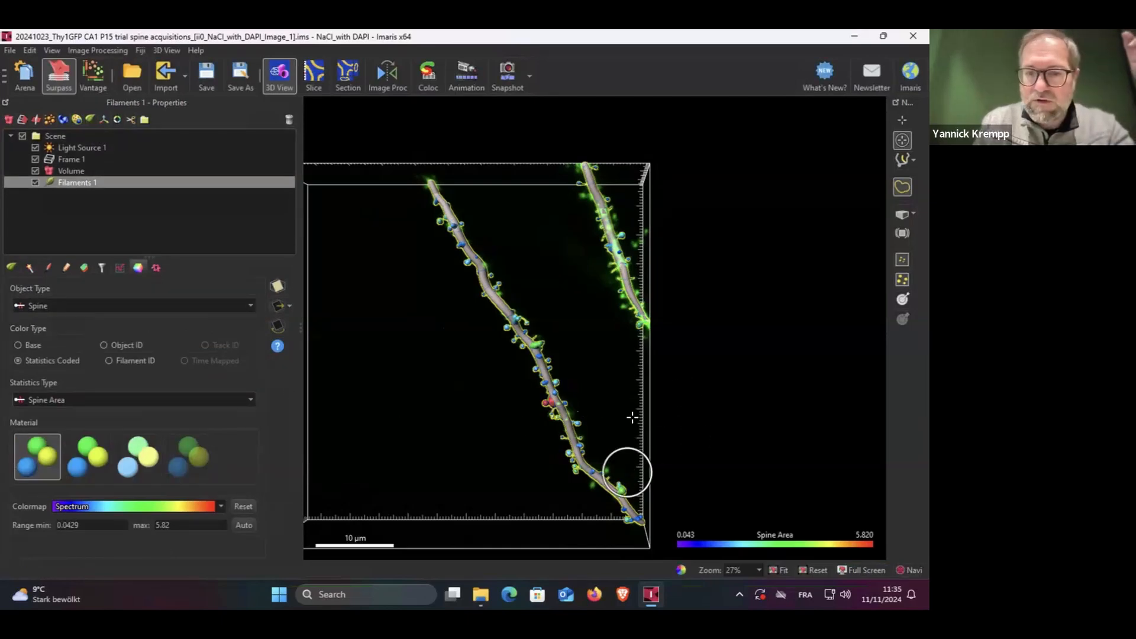
pyautogui.click(159, 402)
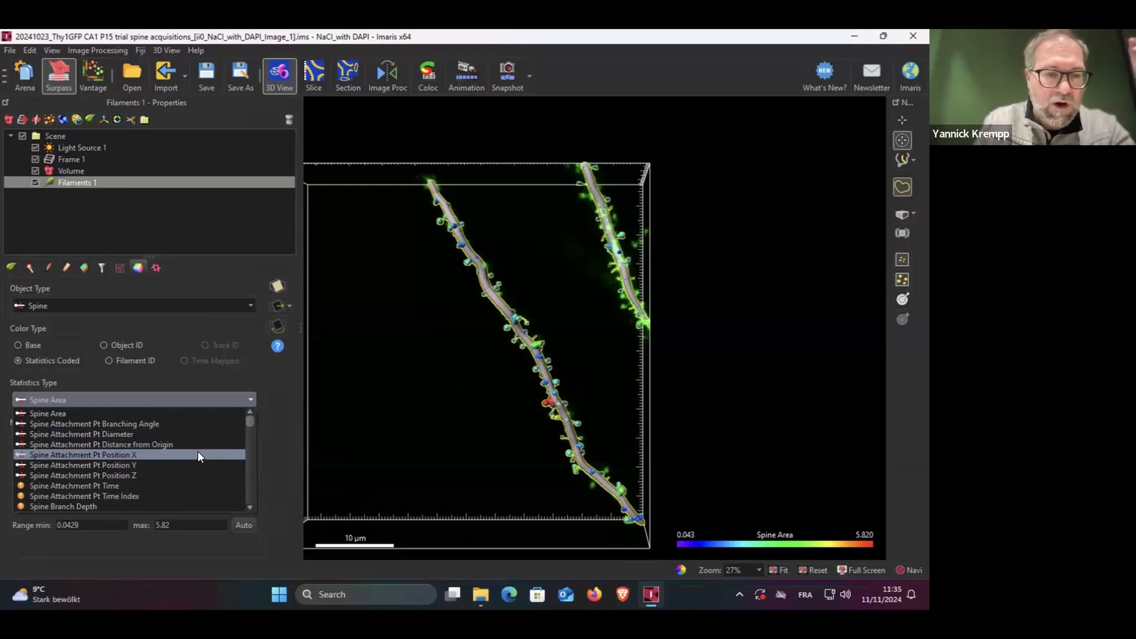
pyautogui.scroll(-1, 251, 418)
pyautogui.scroll(-10, 243, 480)
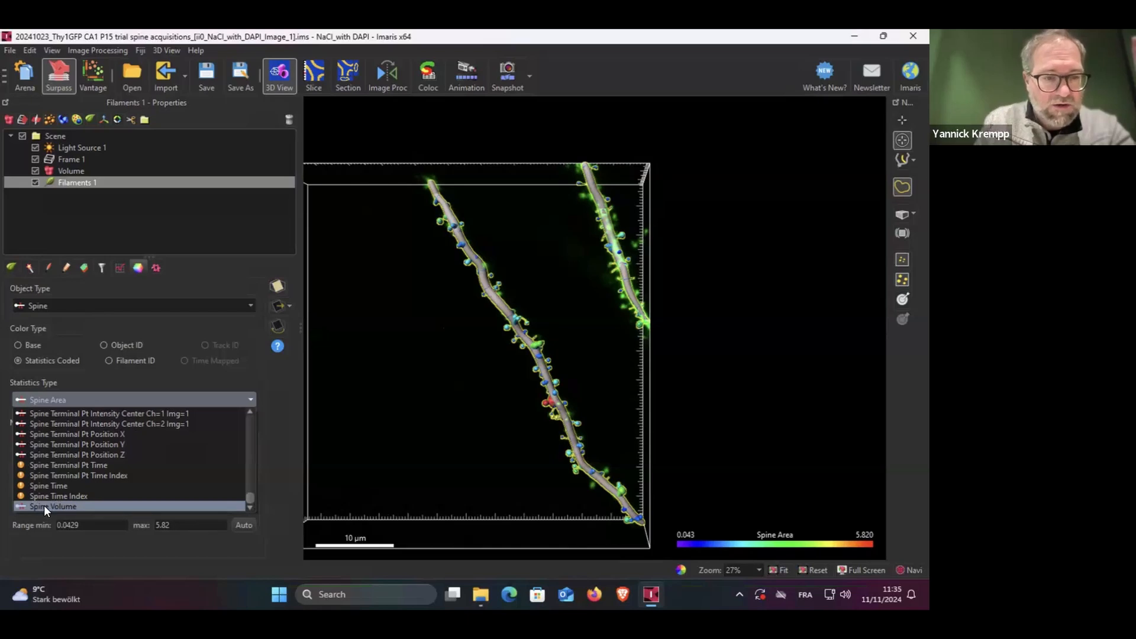
pyautogui.click(44, 506)
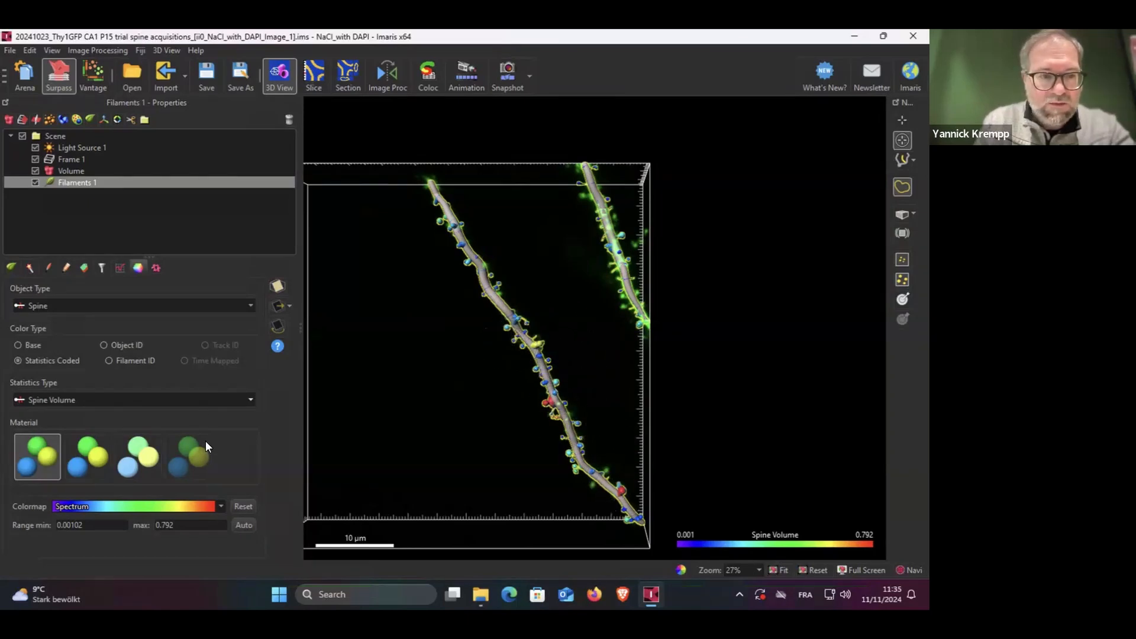
# Inspect the color-coded spines and set the Spine Volume colormap range to a minimum of 0.00100 and a maximum of 0.6
pyautogui.scroll(-2, 547, 366)
pyautogui.scroll(5, 547, 365)
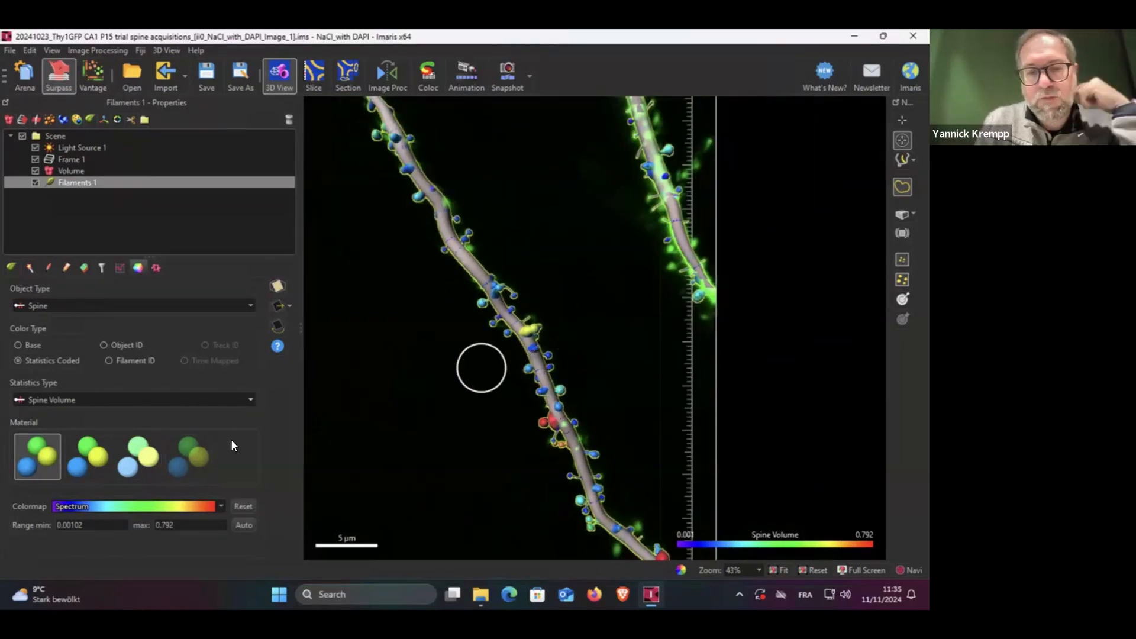
pyautogui.scroll(-4, 531, 385)
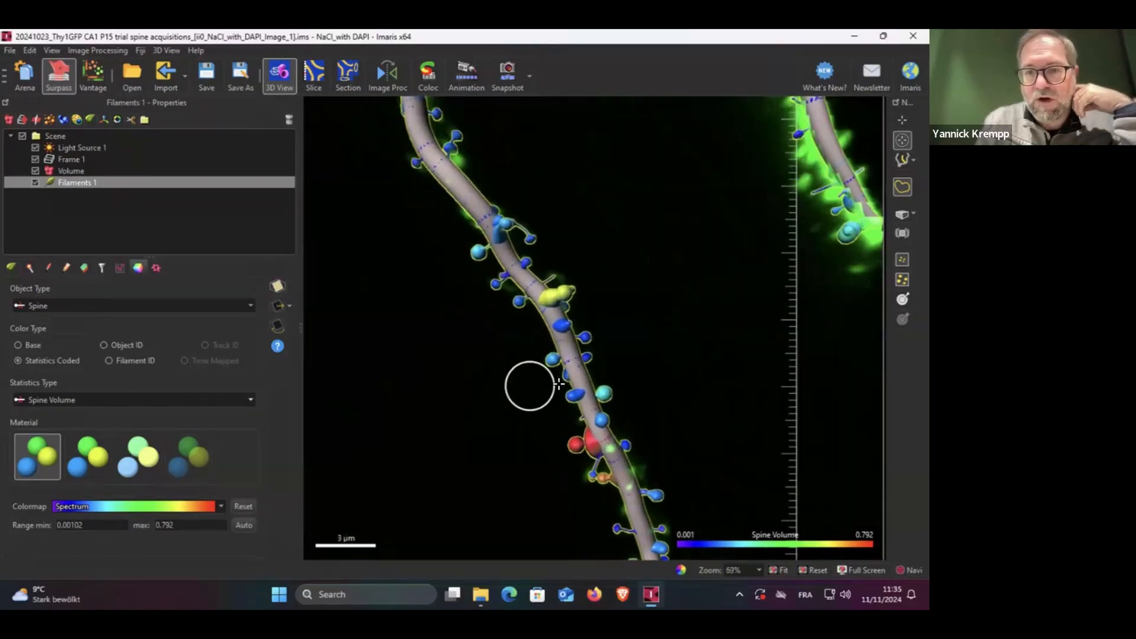
pyautogui.scroll(2, 558, 373)
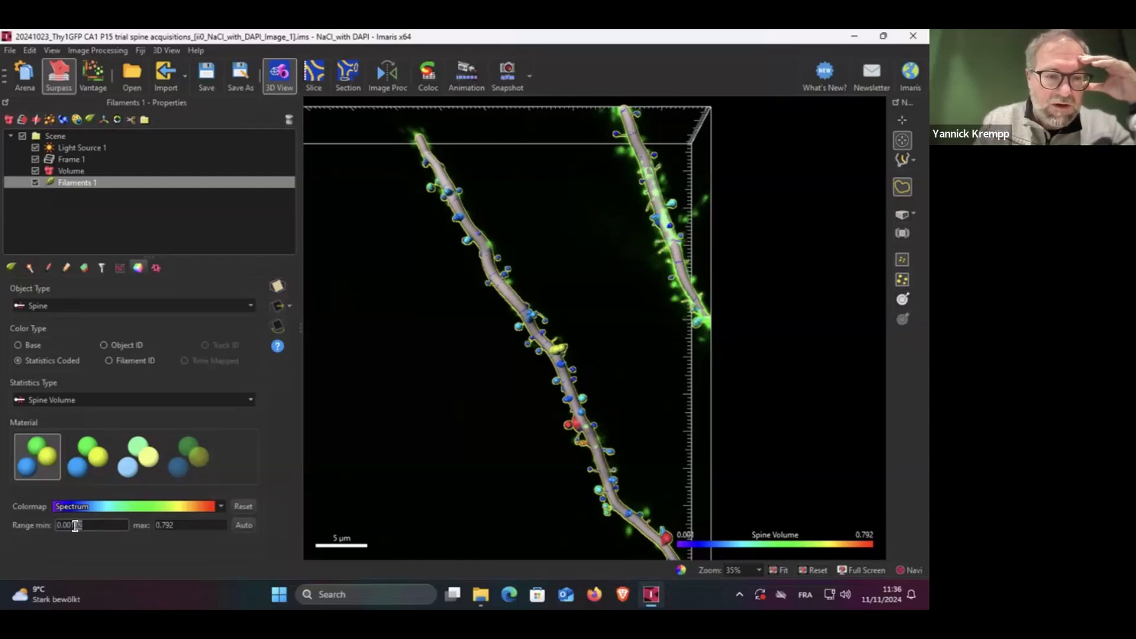
pyautogui.write('100')
pyautogui.click(167, 525)
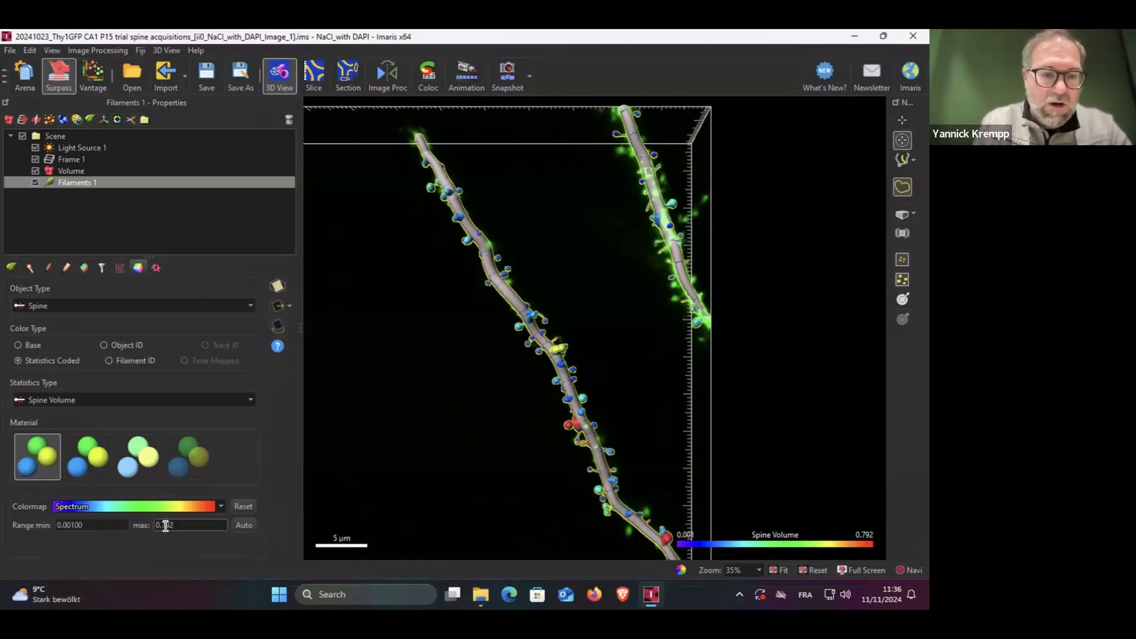
pyautogui.doubleClick(186, 525)
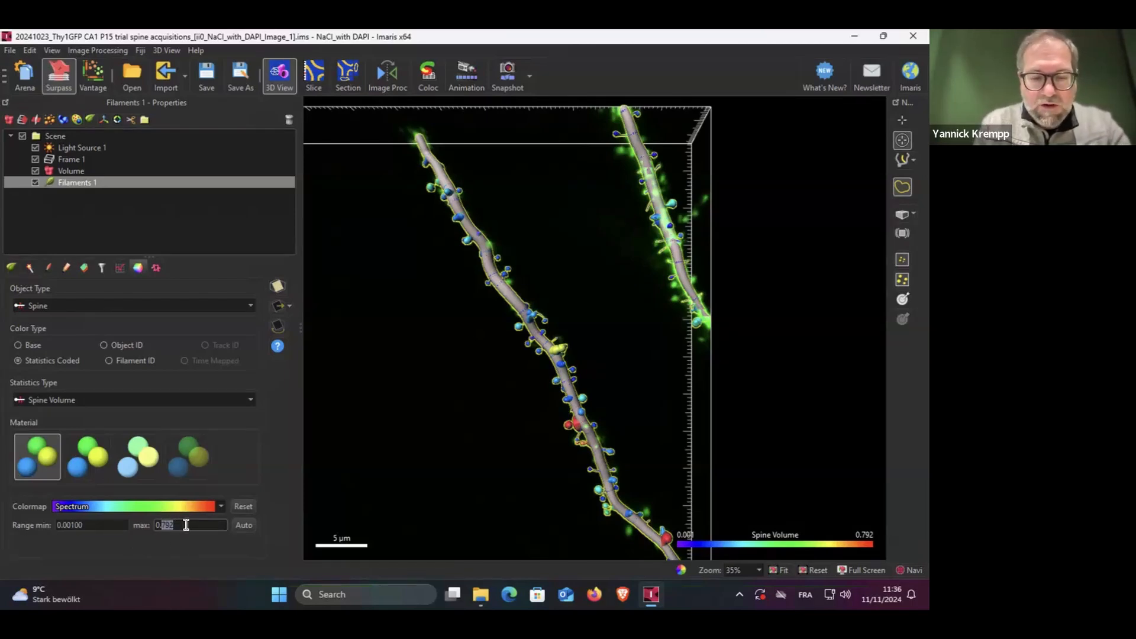
pyautogui.write('0.6')
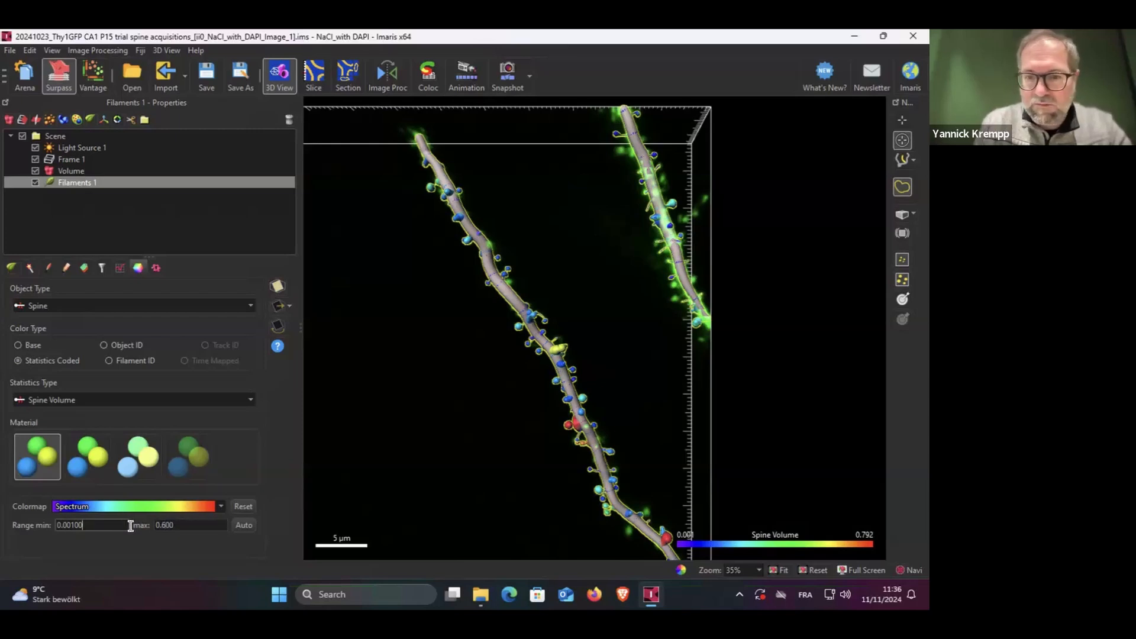
# Apply the Spine Volume color range of 0.00100 to 0.600 to the spines of Filaments 1
pyautogui.press('Return')
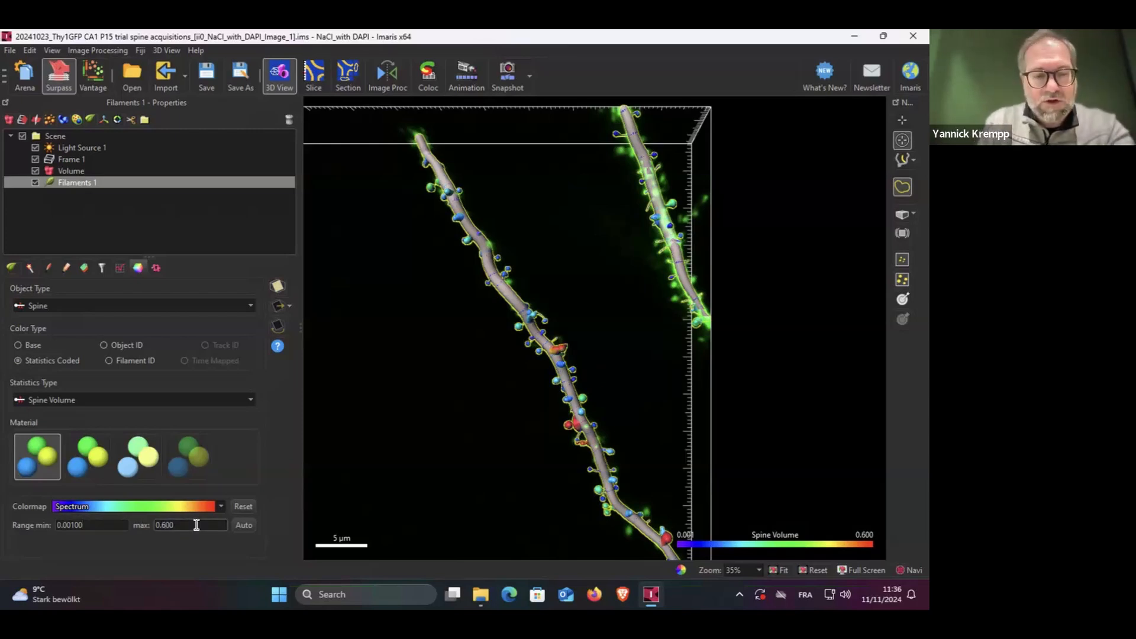
pyautogui.click(66, 525)
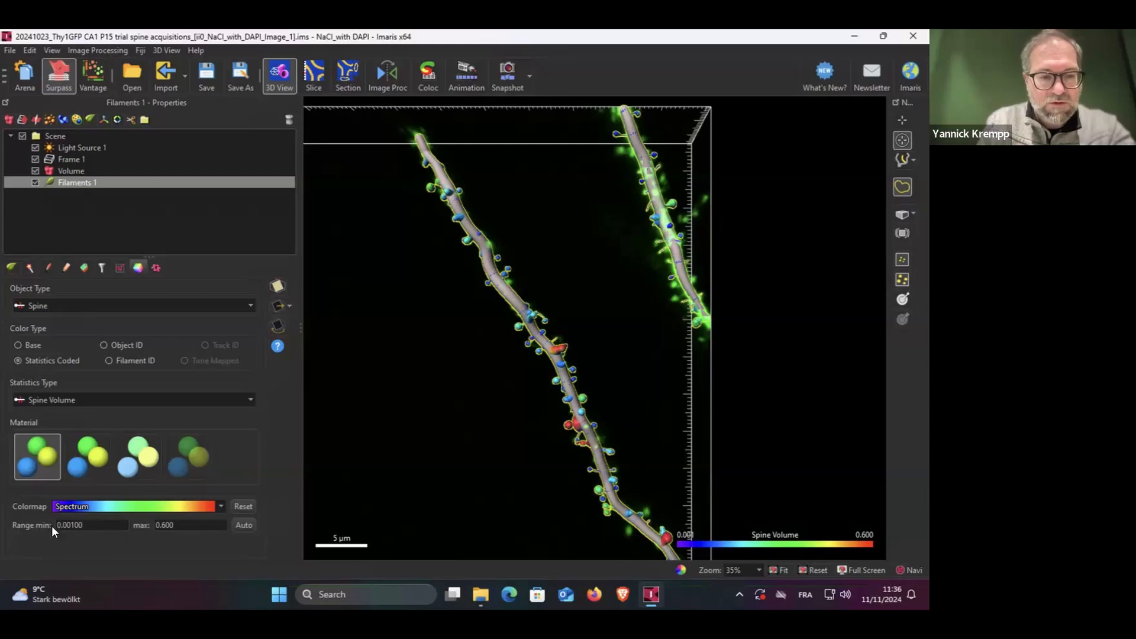
pyautogui.click(191, 526)
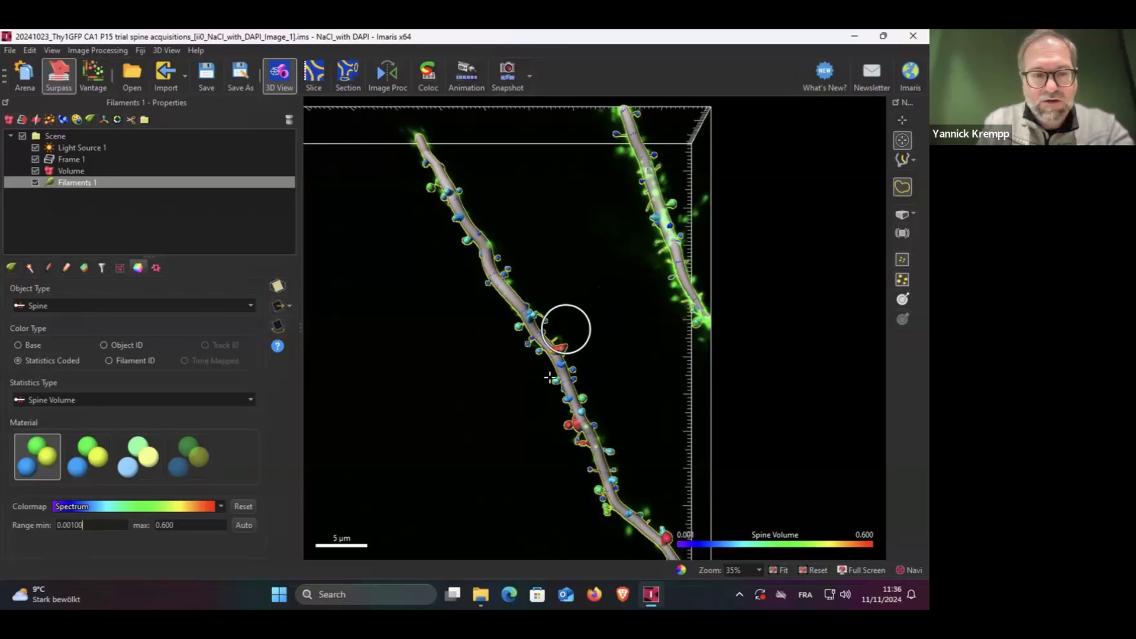
pyautogui.click(164, 525)
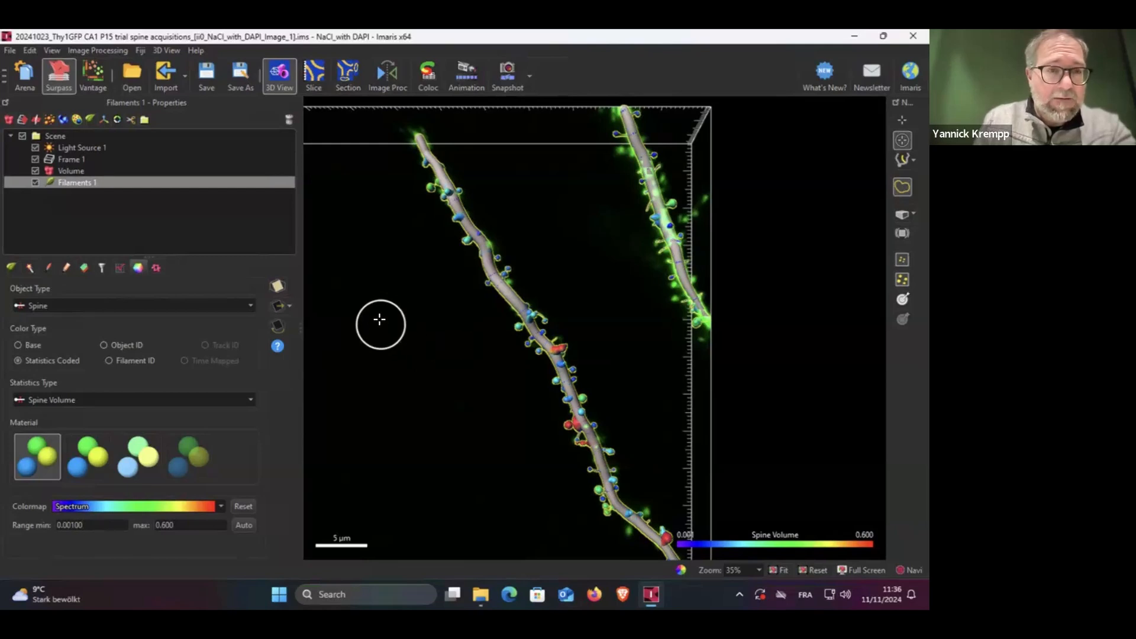
# Store the creation parameters of Filaments 1 for batch as "My filament parameters - take 1", in both Arena and the favorite creation parameters
pyautogui.click(28, 268)
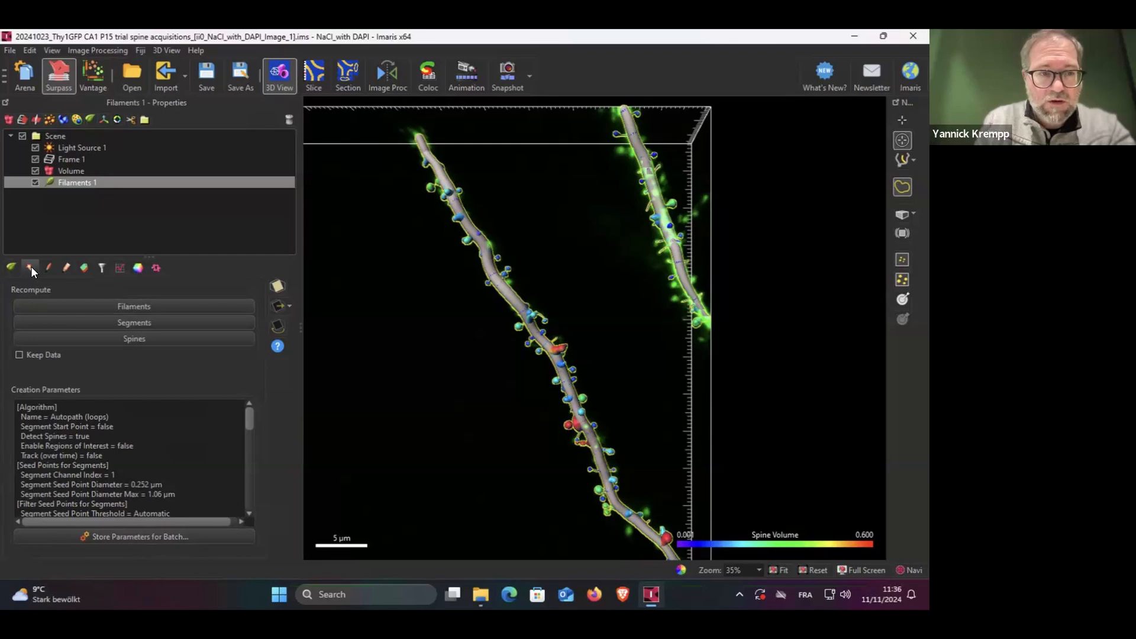
pyautogui.click(135, 536)
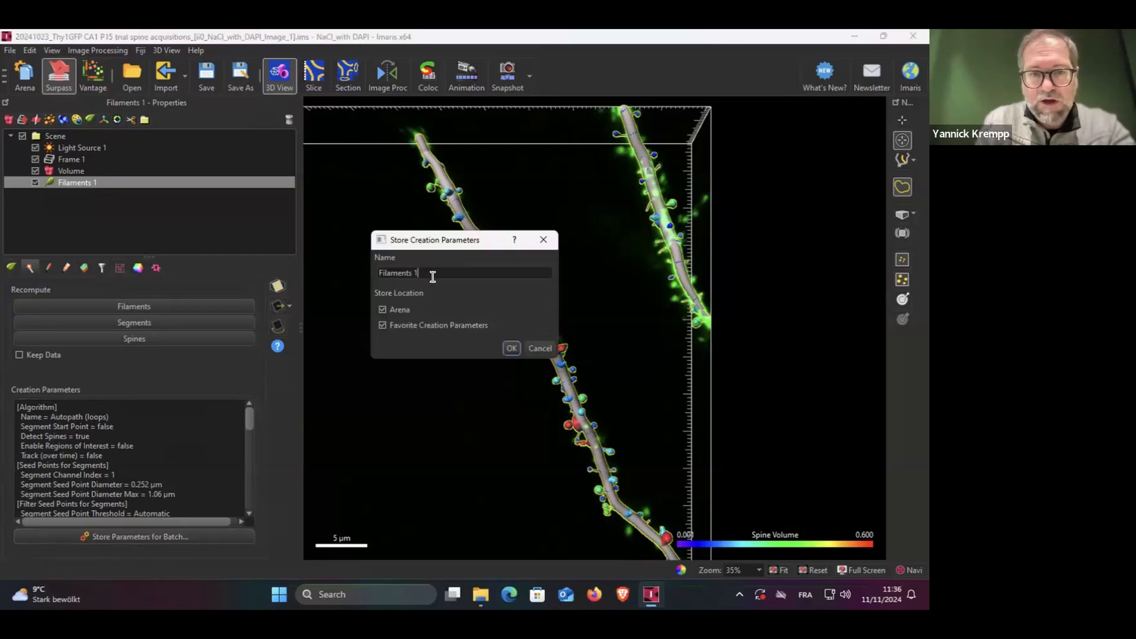
pyautogui.moveTo(420, 274); pyautogui.dragTo(372, 275)
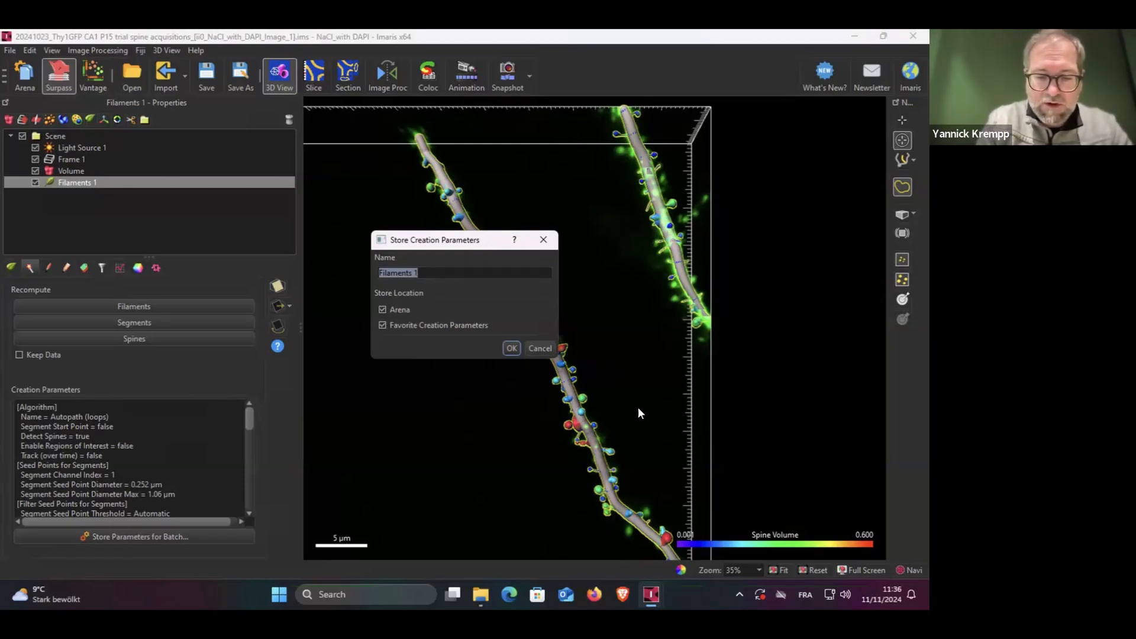
pyautogui.write('My ')
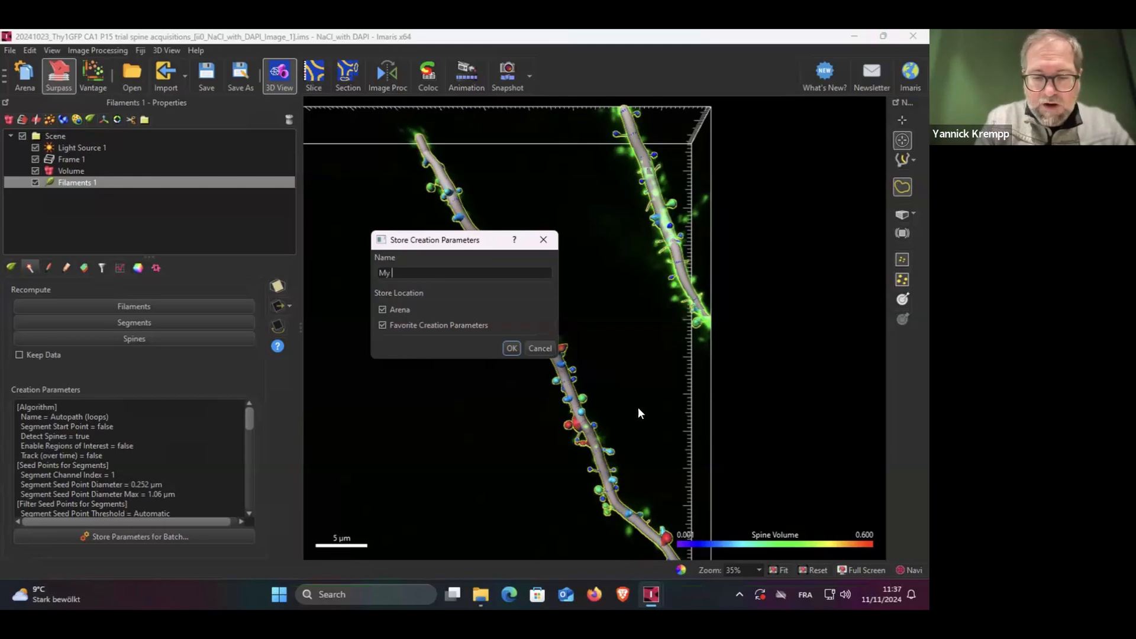
pyautogui.write('filam')
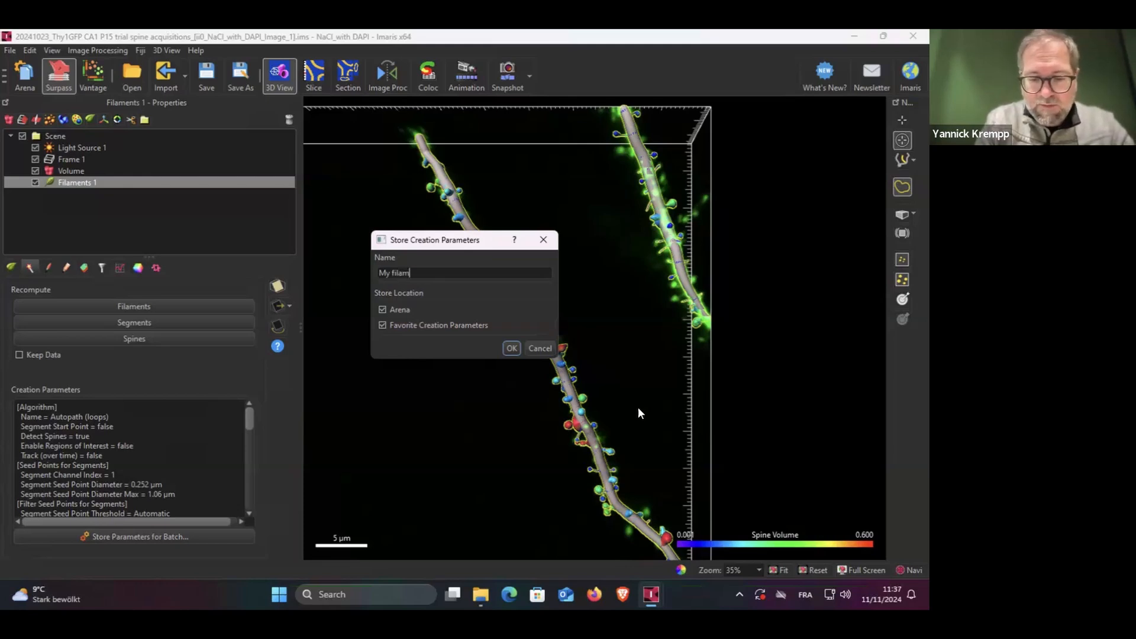
pyautogui.write('ent parameters')
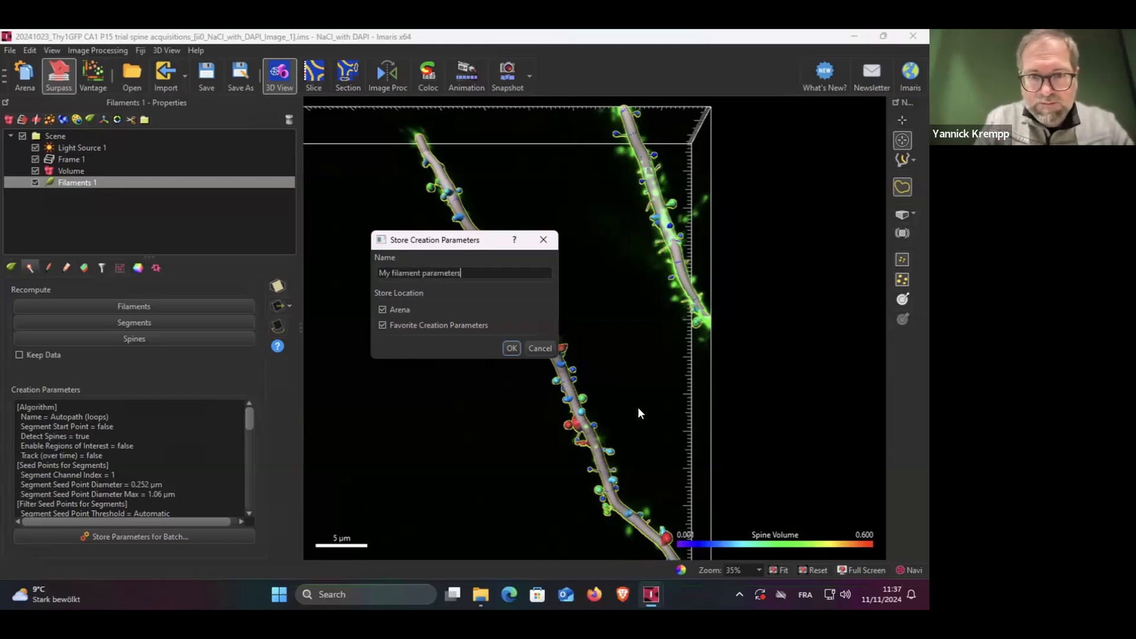
pyautogui.write(' - take 1')
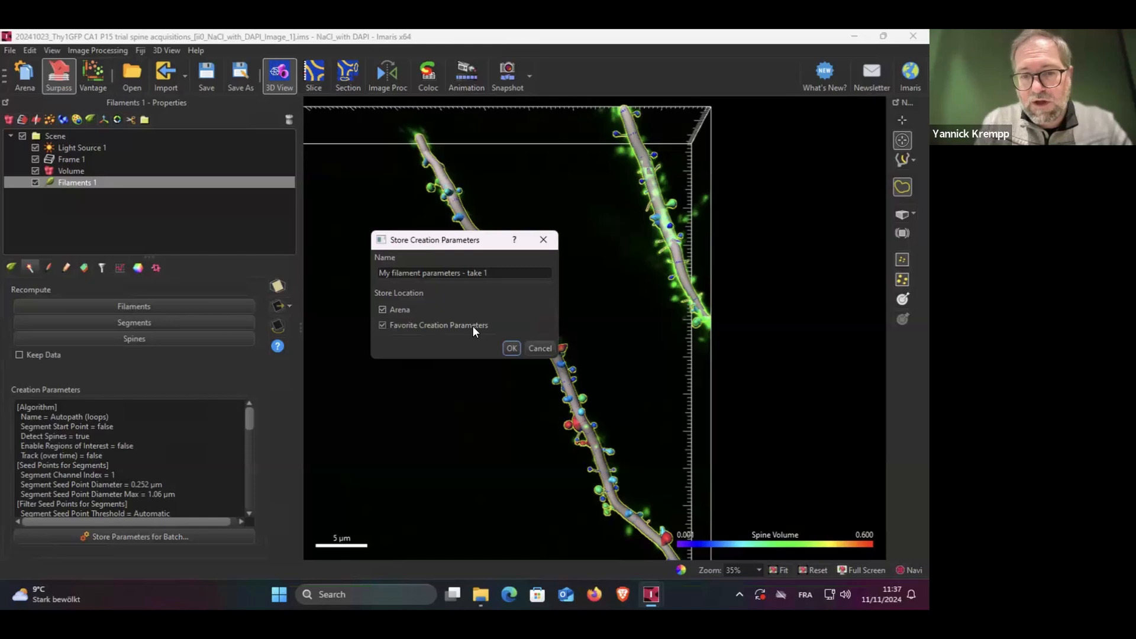
pyautogui.click(511, 348)
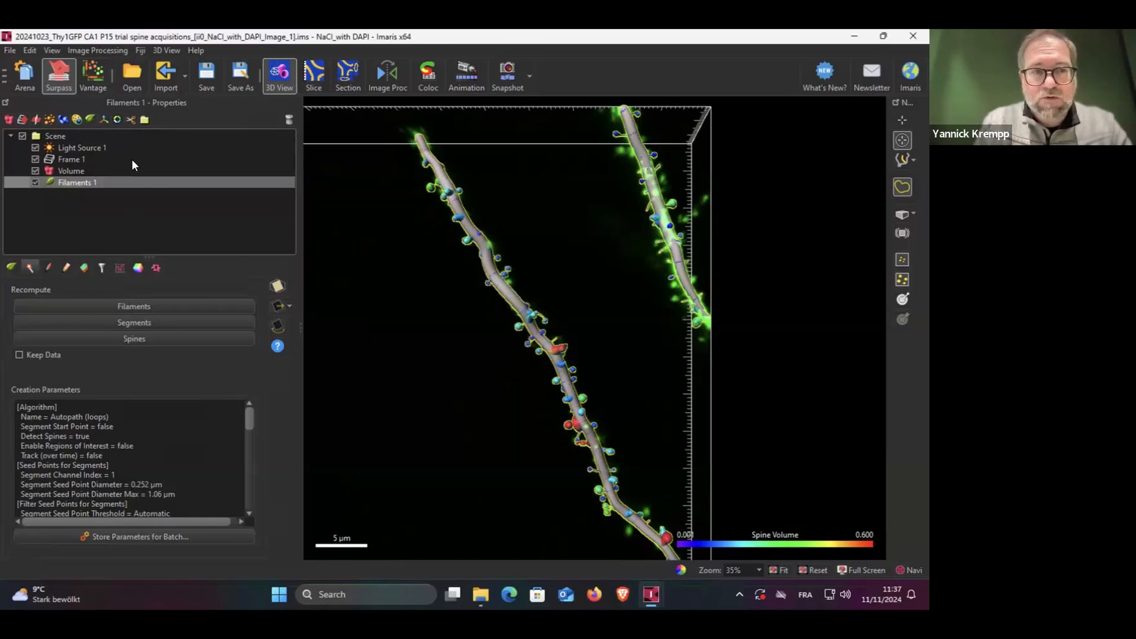
# Check the favorite creation parameters offered for a new Filaments object, and delete that object
pyautogui.click(90, 121)
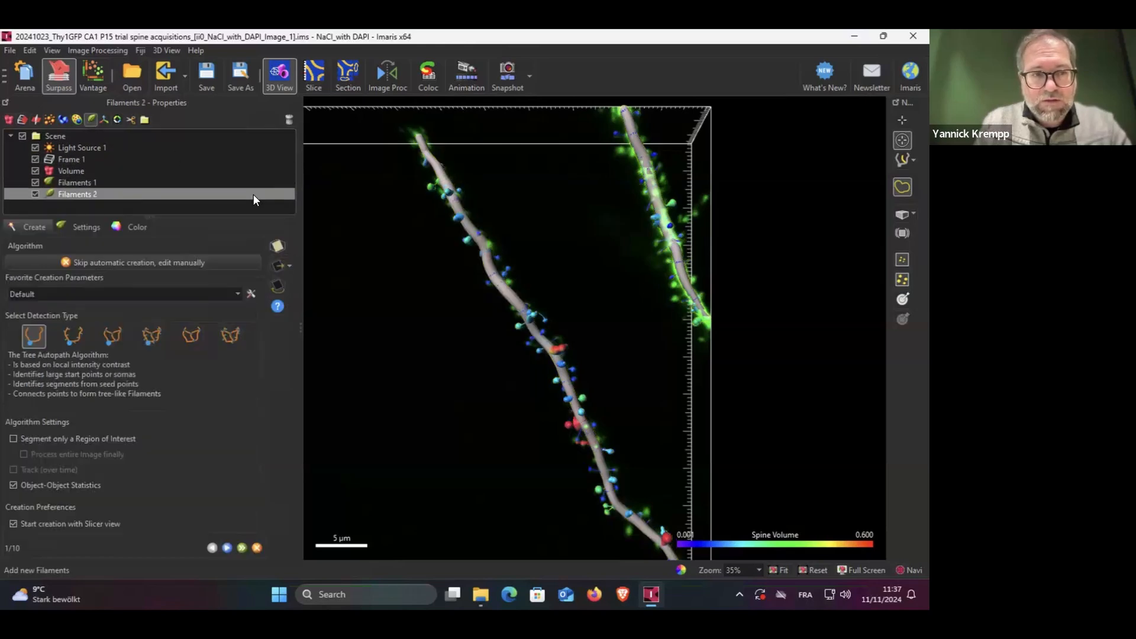
pyautogui.click(84, 288)
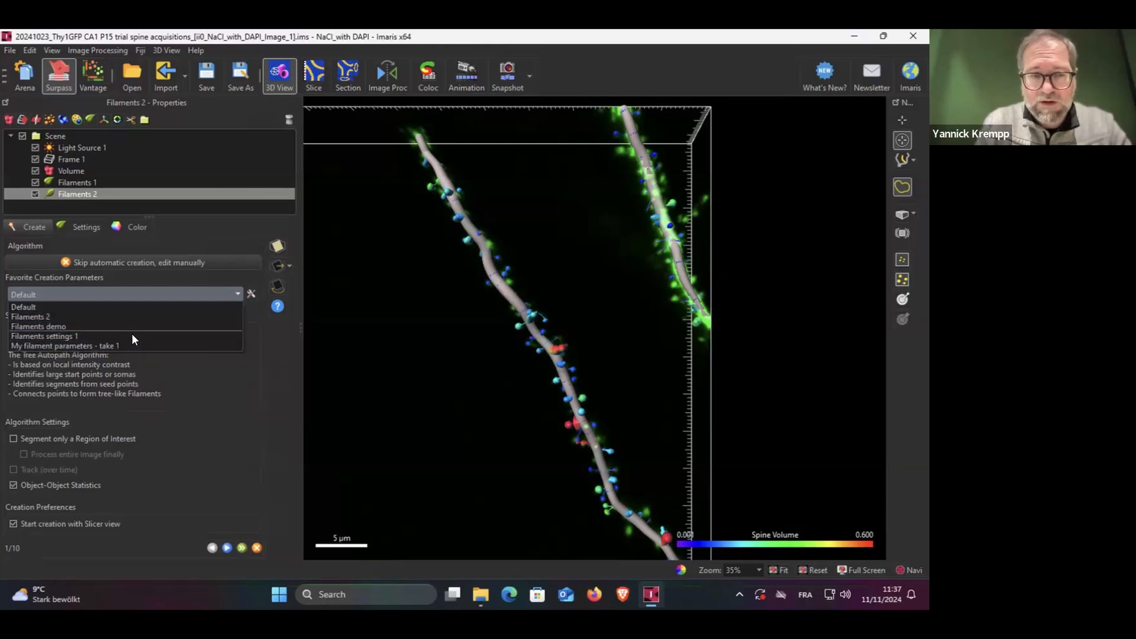
pyautogui.click(195, 230)
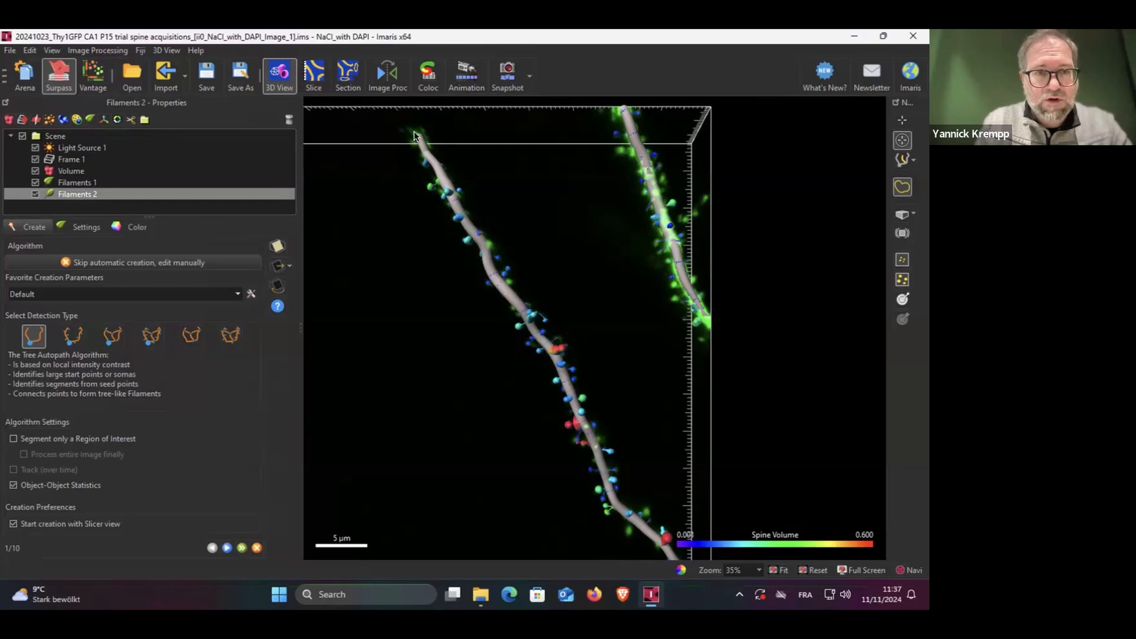
pyautogui.click(289, 121)
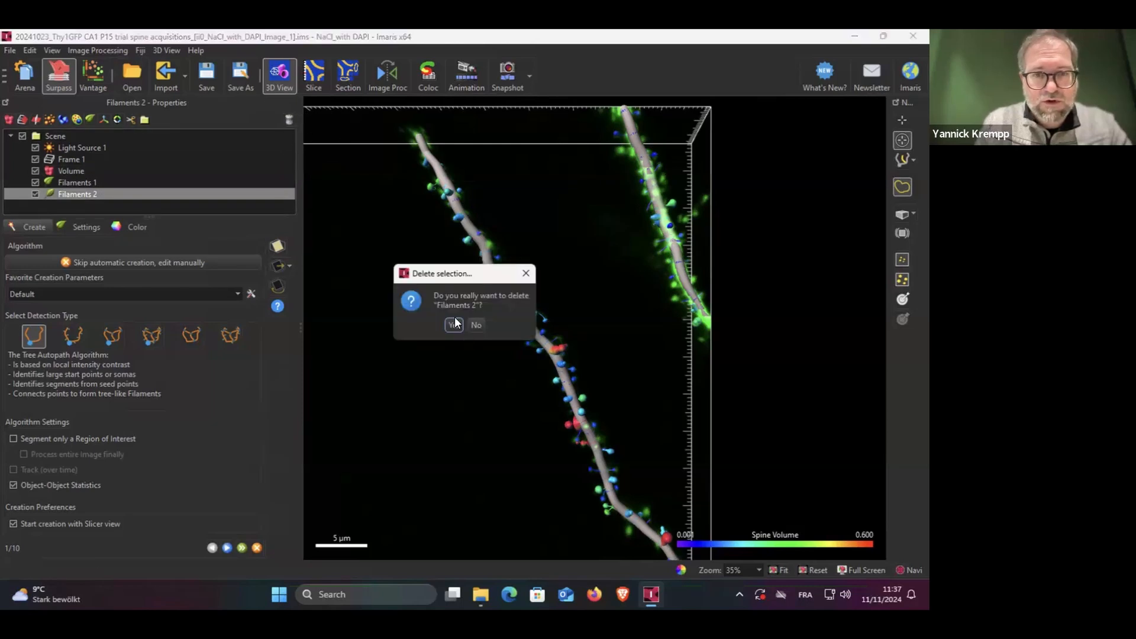
pyautogui.click(452, 323)
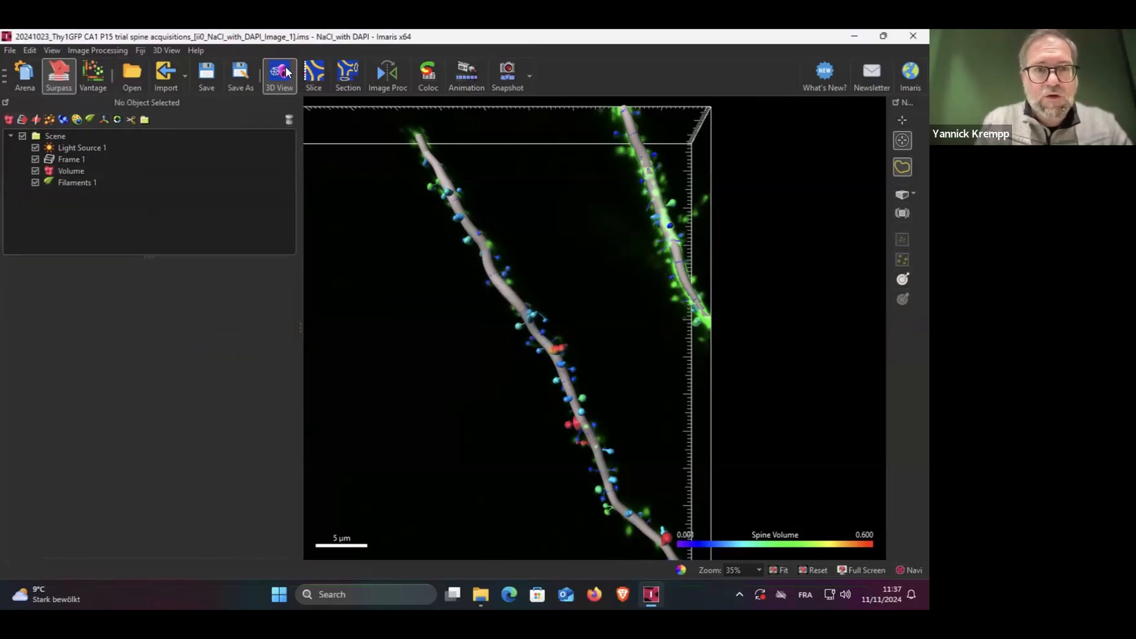
# Save the changes to the NaCl_with_DAPI image and return to the Arena
pyautogui.click(207, 75)
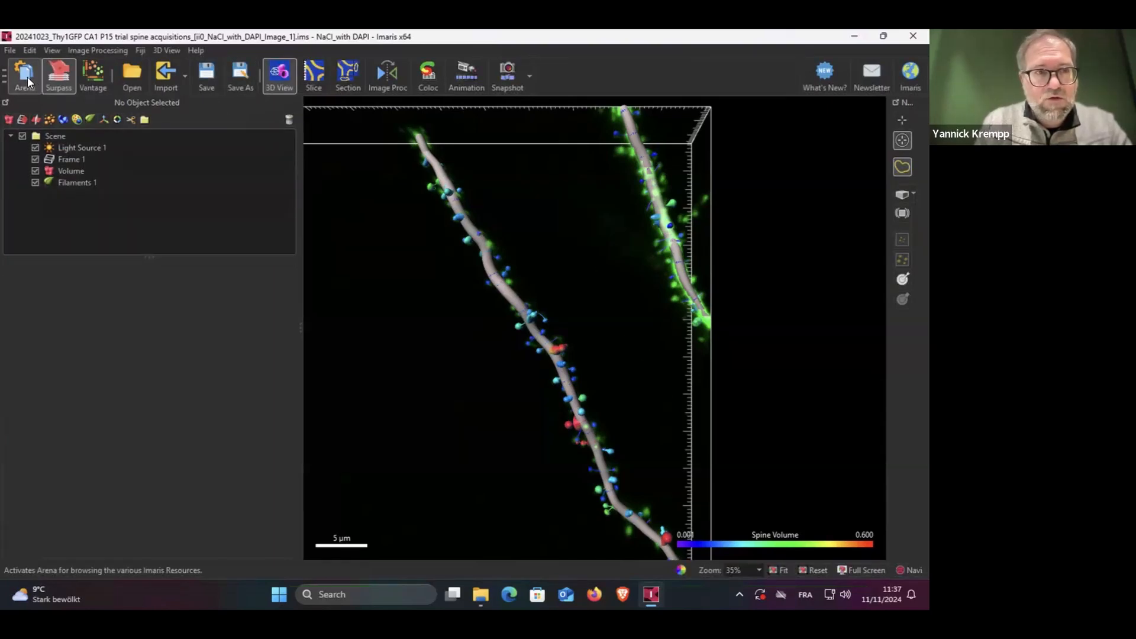
pyautogui.click(25, 75)
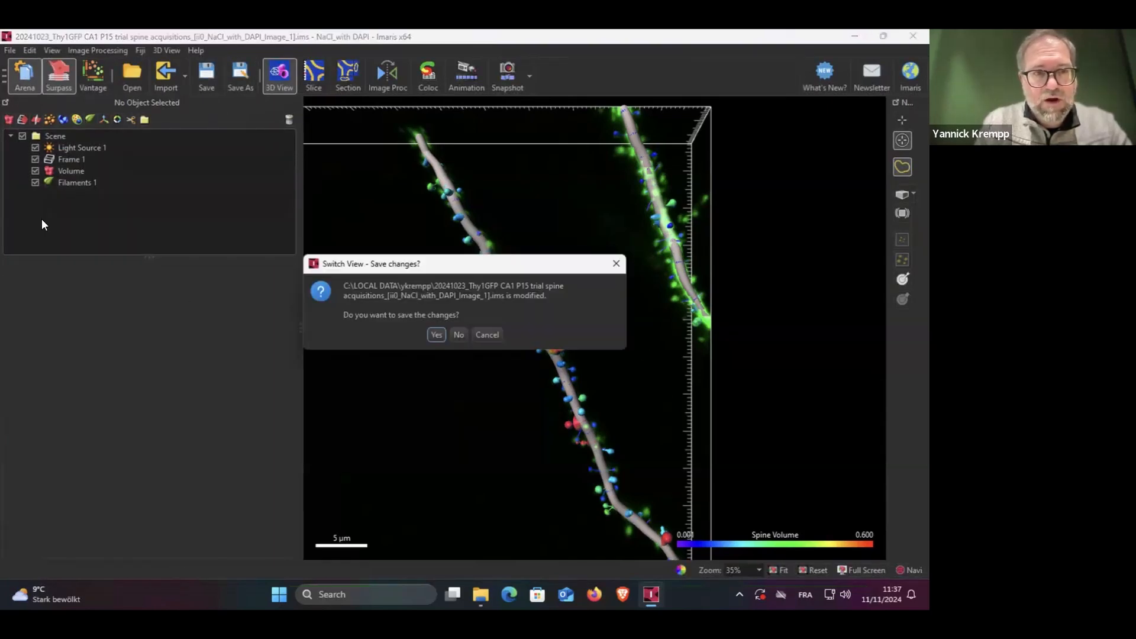
pyautogui.click(435, 334)
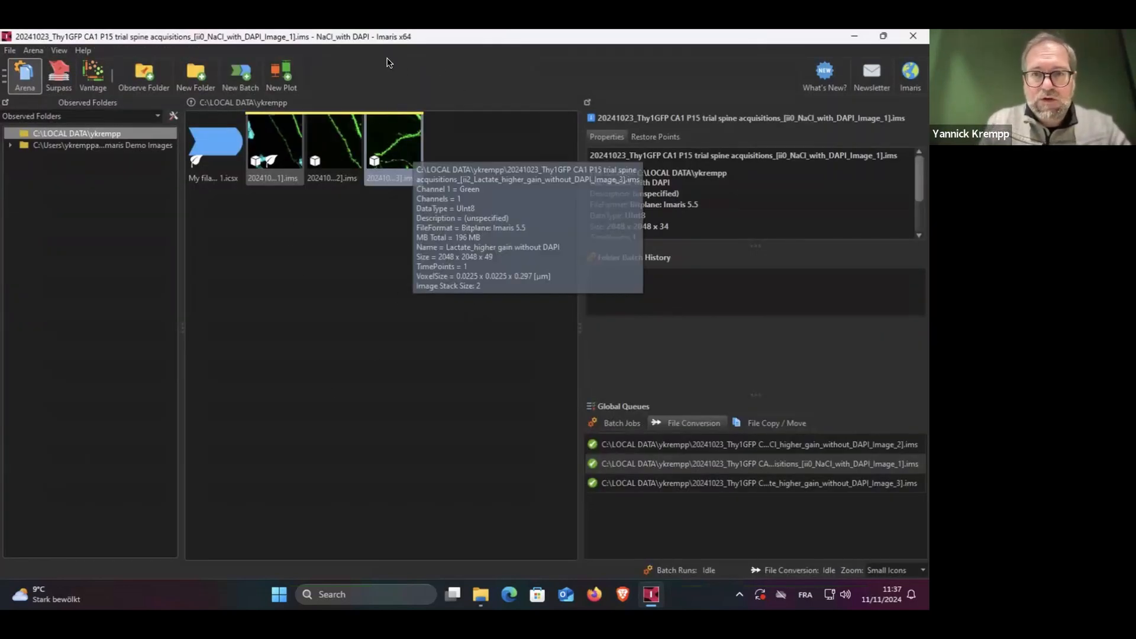
# Run "My filament parameters - take 1" as a batch on the three images in the observed folder
pyautogui.click(208, 141)
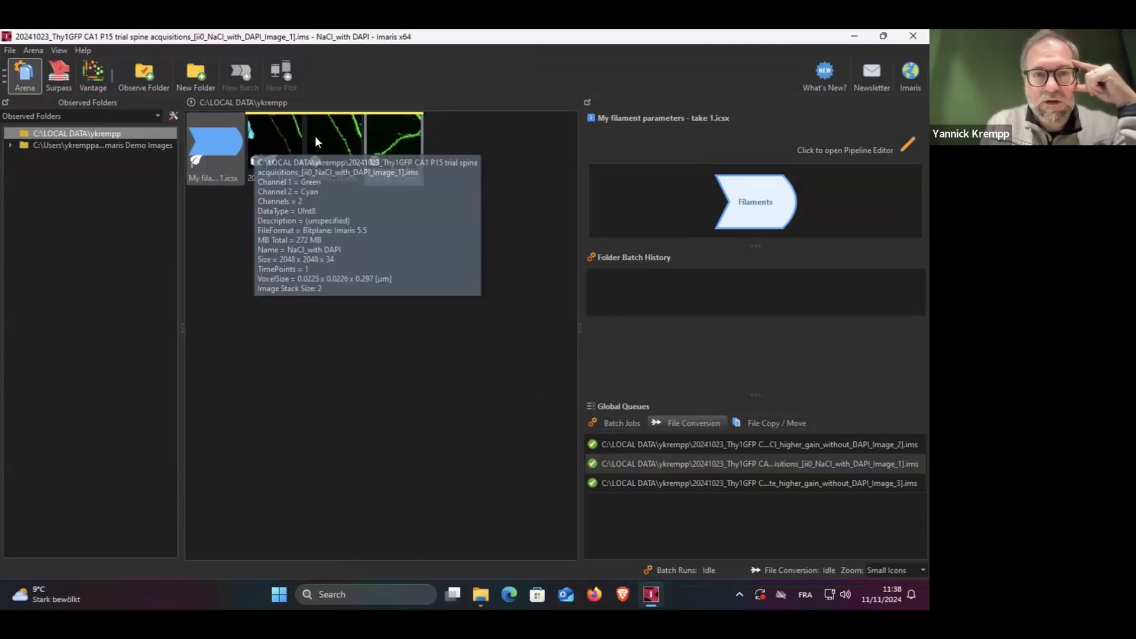
pyautogui.rightClick(219, 133)
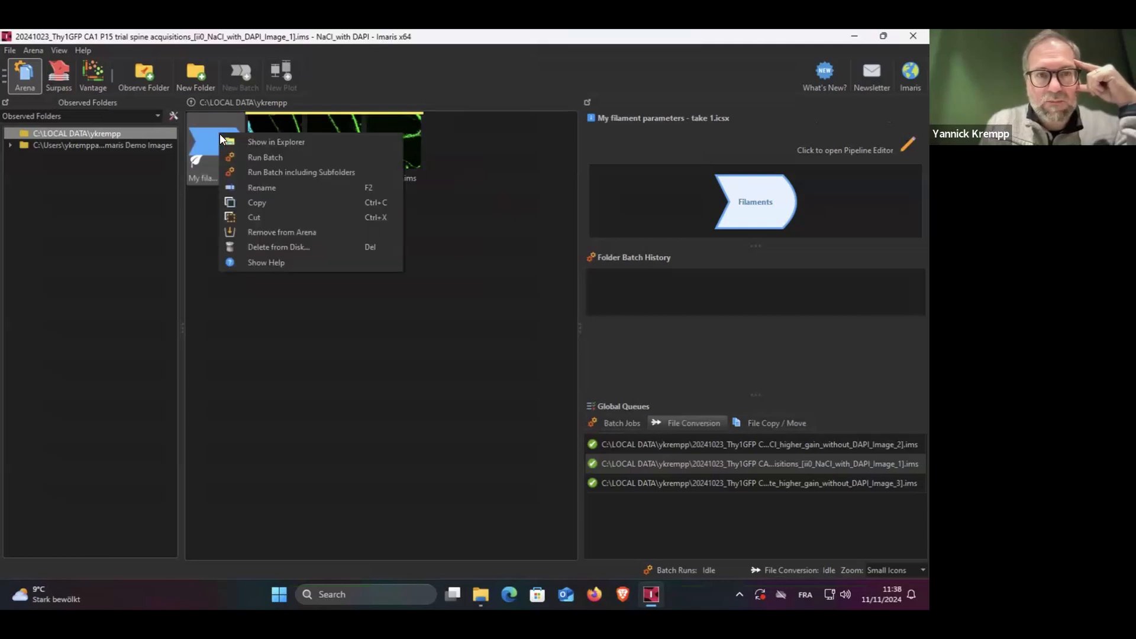
pyautogui.click(265, 157)
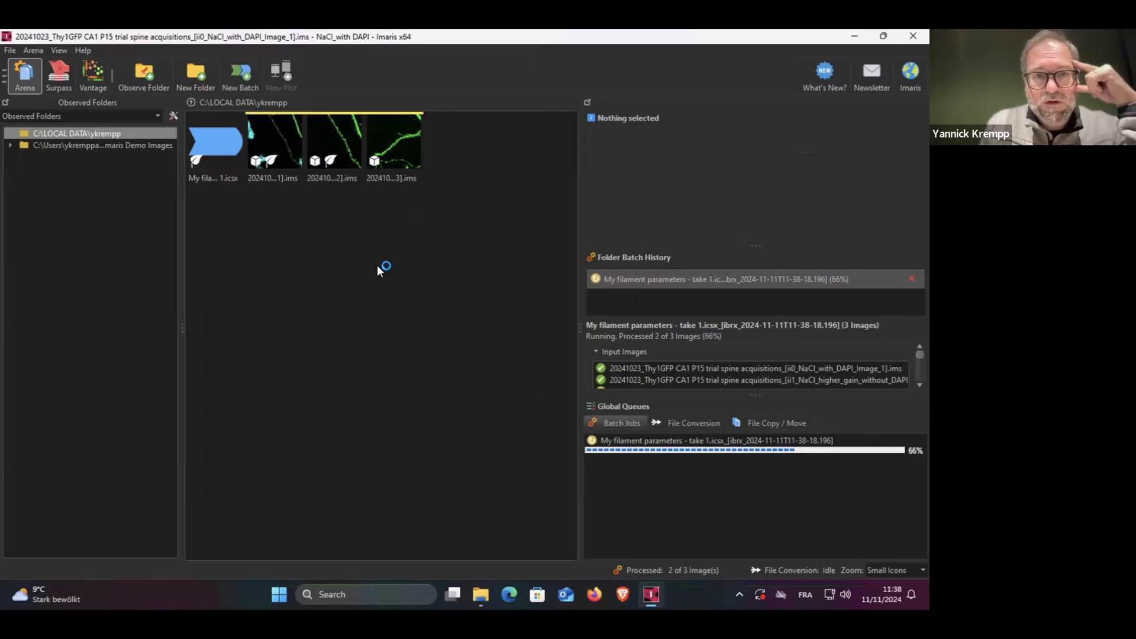
pyautogui.click(290, 143)
pyautogui.click(340, 405)
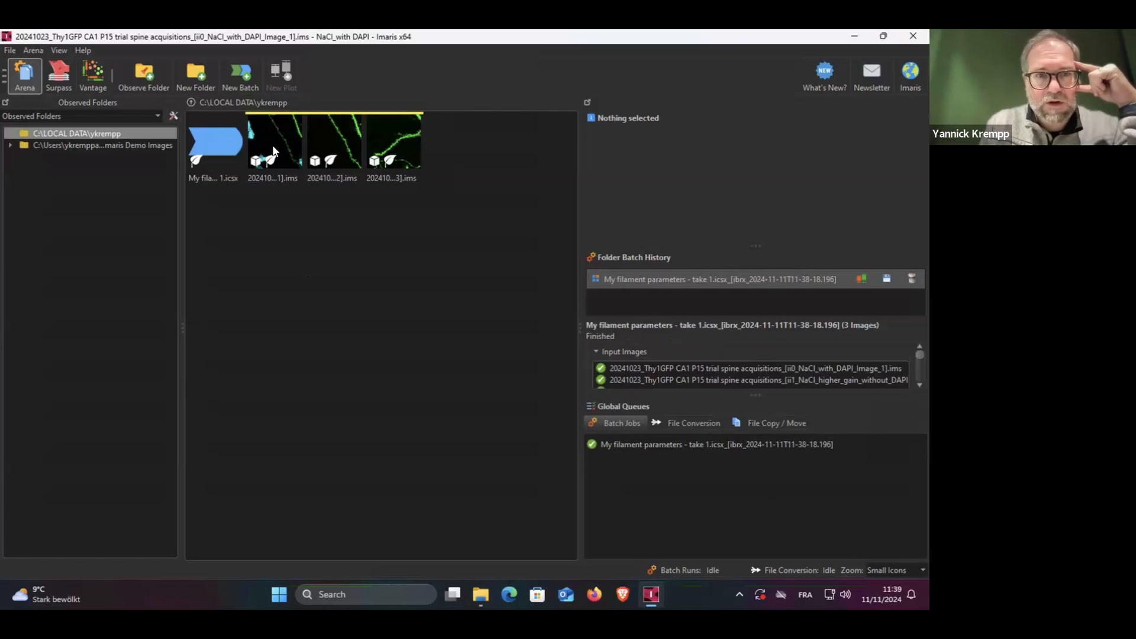
# Inspect the batch-created filaments in the NaCl_with_DAPI image with Filaments 1 hidden, and return to the Arena without saving
pyautogui.click(261, 134)
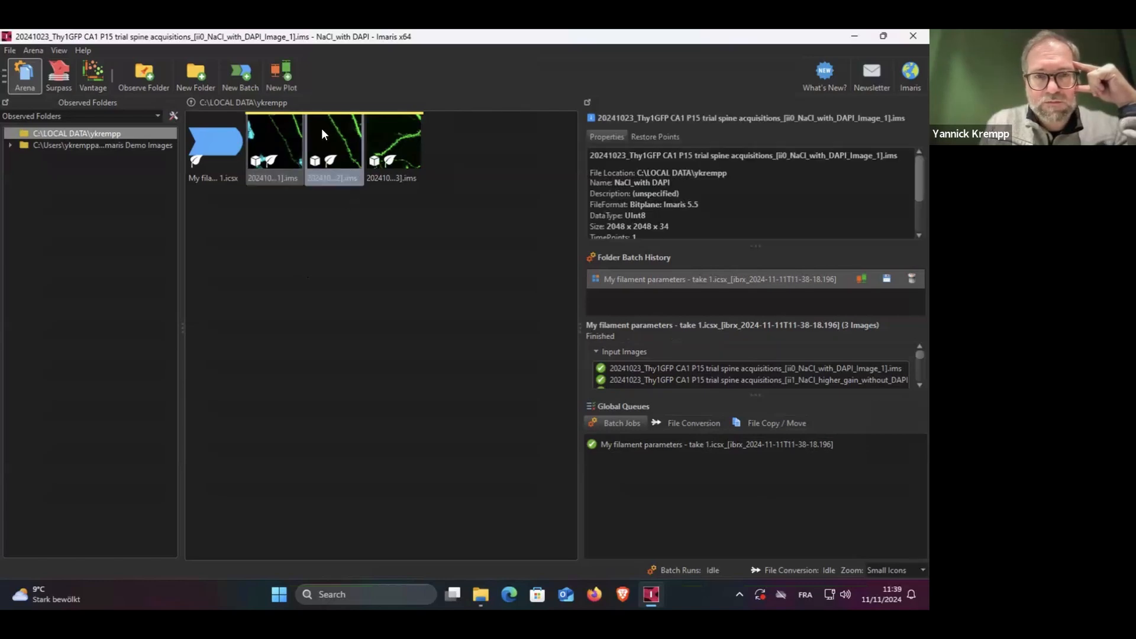
pyautogui.doubleClick(272, 138)
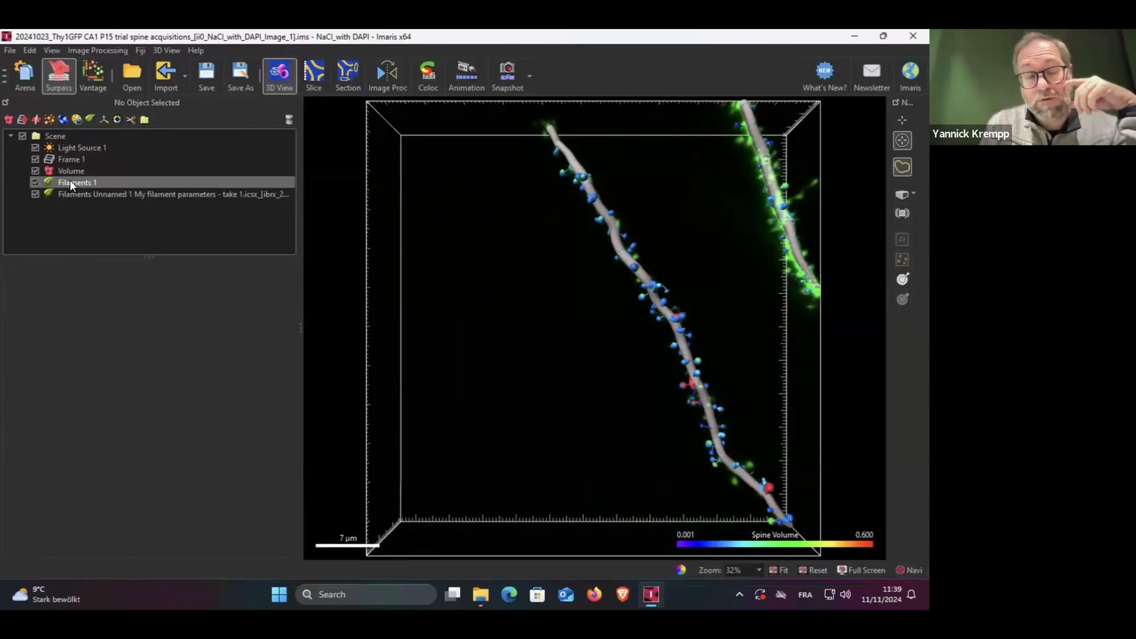
pyautogui.click(34, 182)
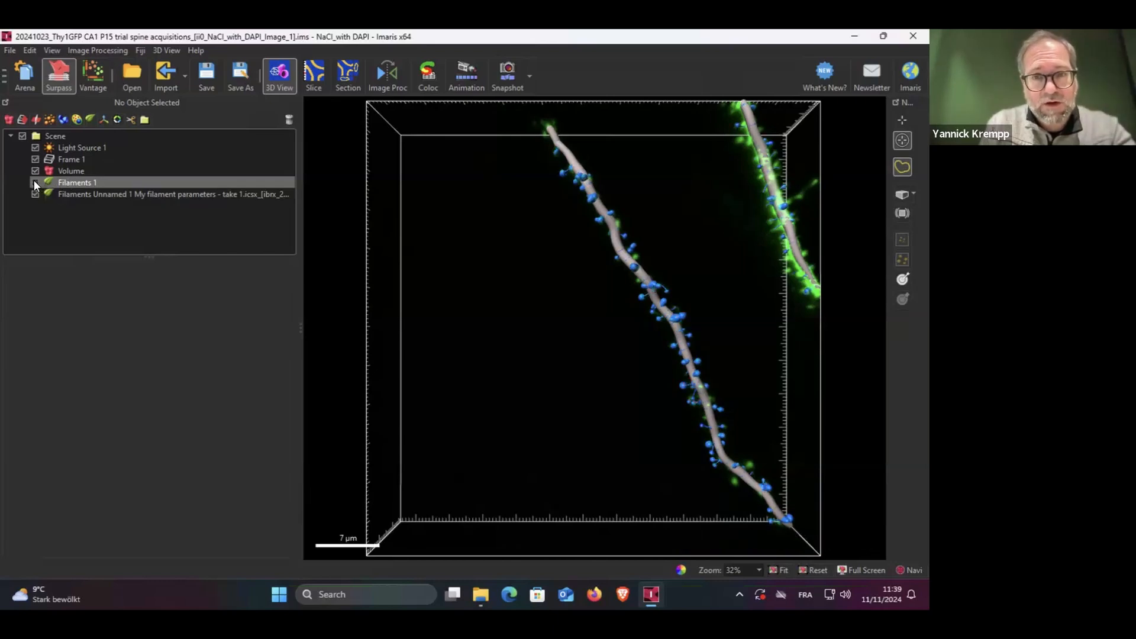
pyautogui.click(70, 192)
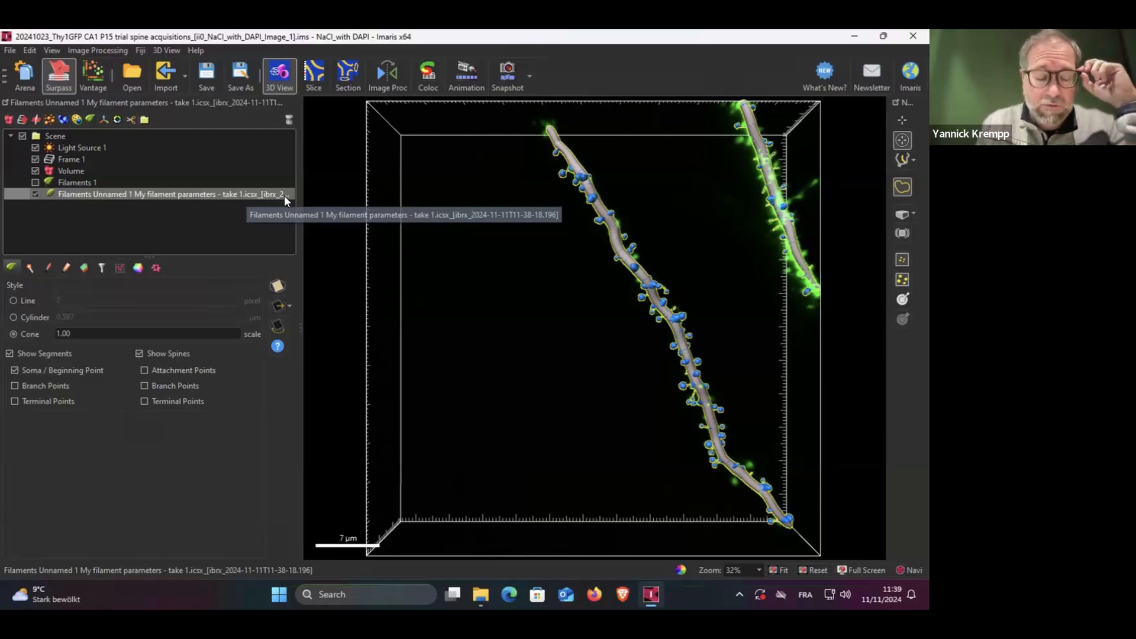
pyautogui.click(22, 72)
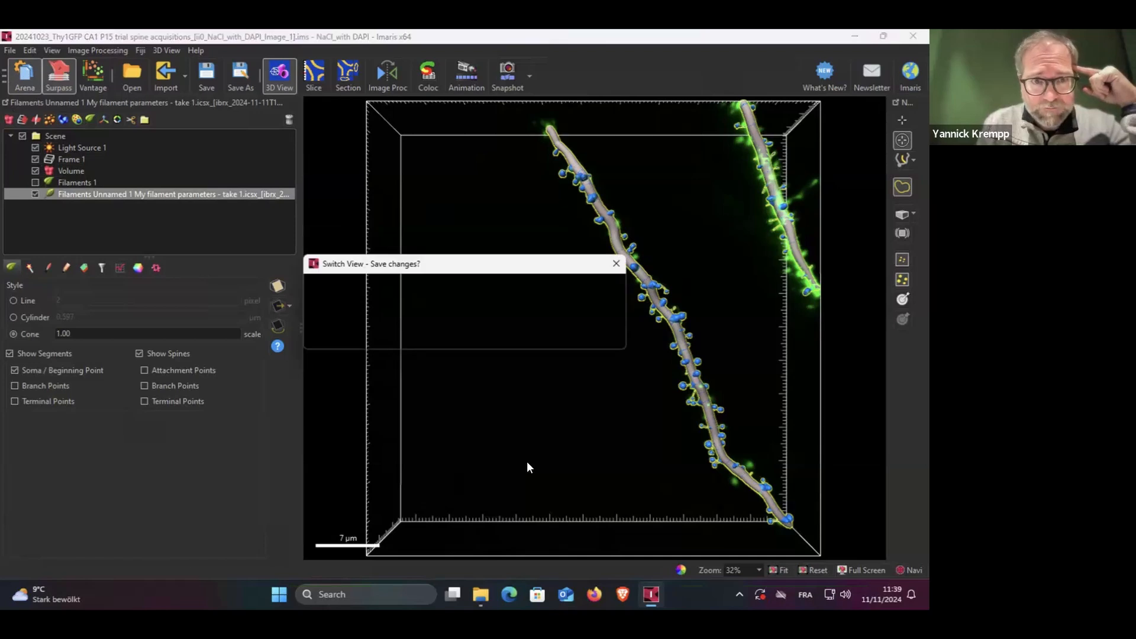
pyautogui.click(459, 335)
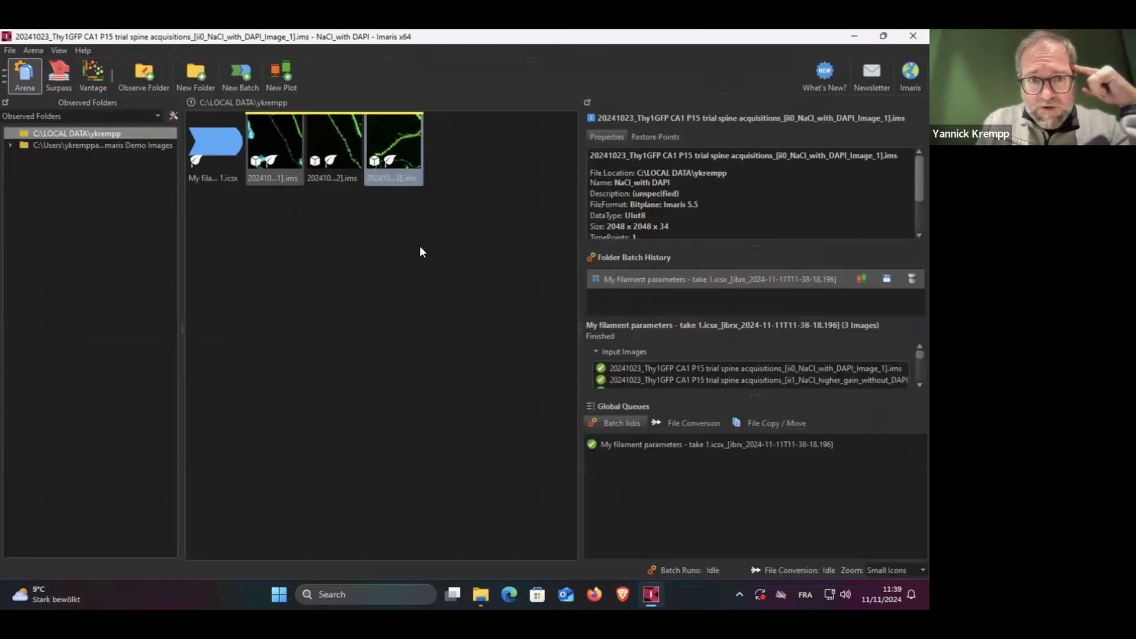
# Examine the batch-created filaments in the NaCl_higher_gain_without_DAPI image and return to the Arena
pyautogui.doubleClick(329, 137)
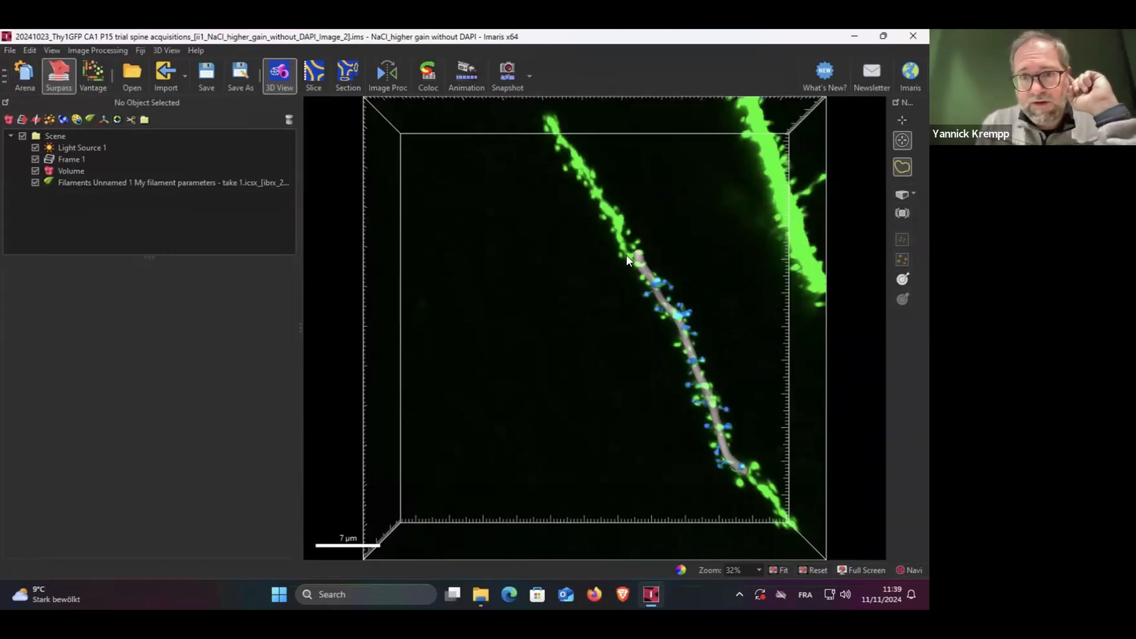
pyautogui.moveTo(586, 318); pyautogui.dragTo(449, 370, button='right')
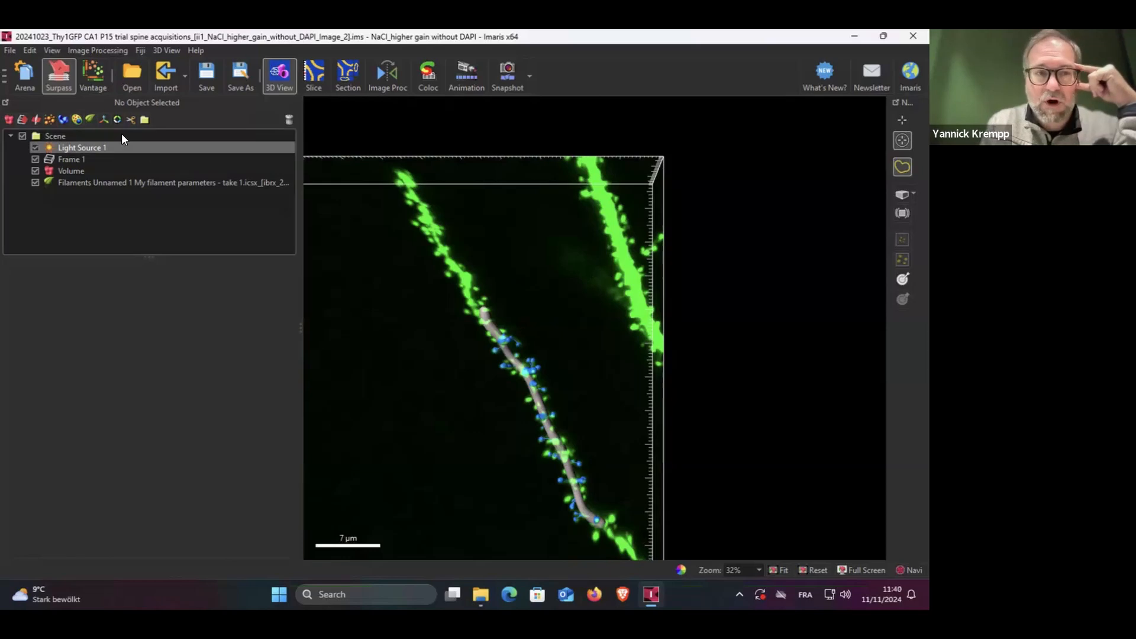
pyautogui.click(21, 76)
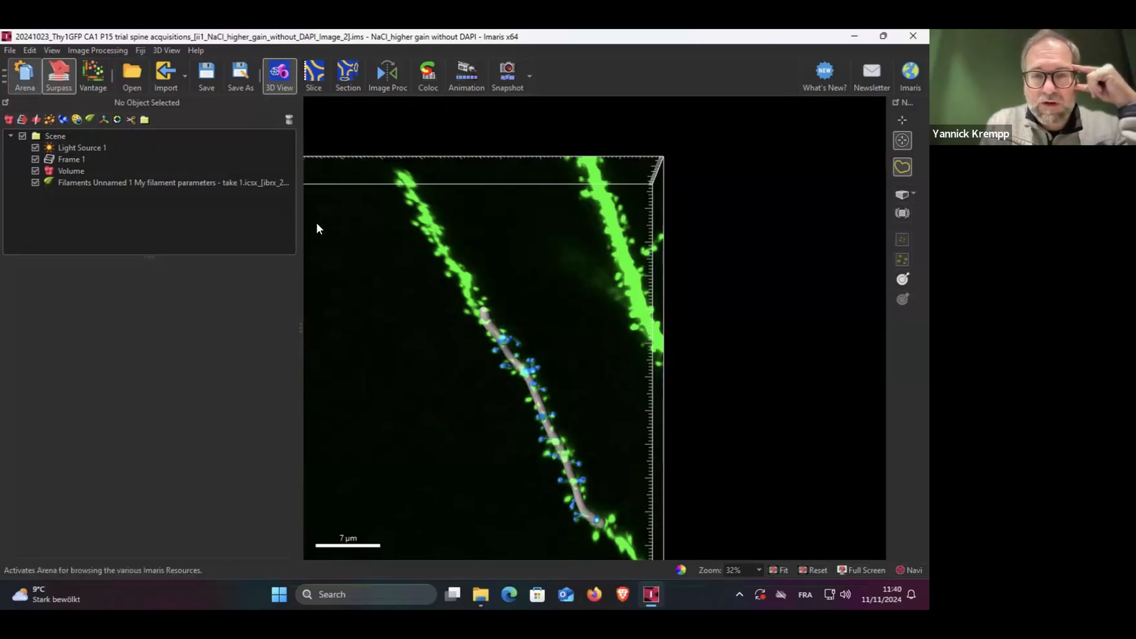
# Examine the batch-created filaments in the Lactate_higher_gain_without_DAPI image along the dendrites and return to the Arena
pyautogui.doubleClick(392, 141)
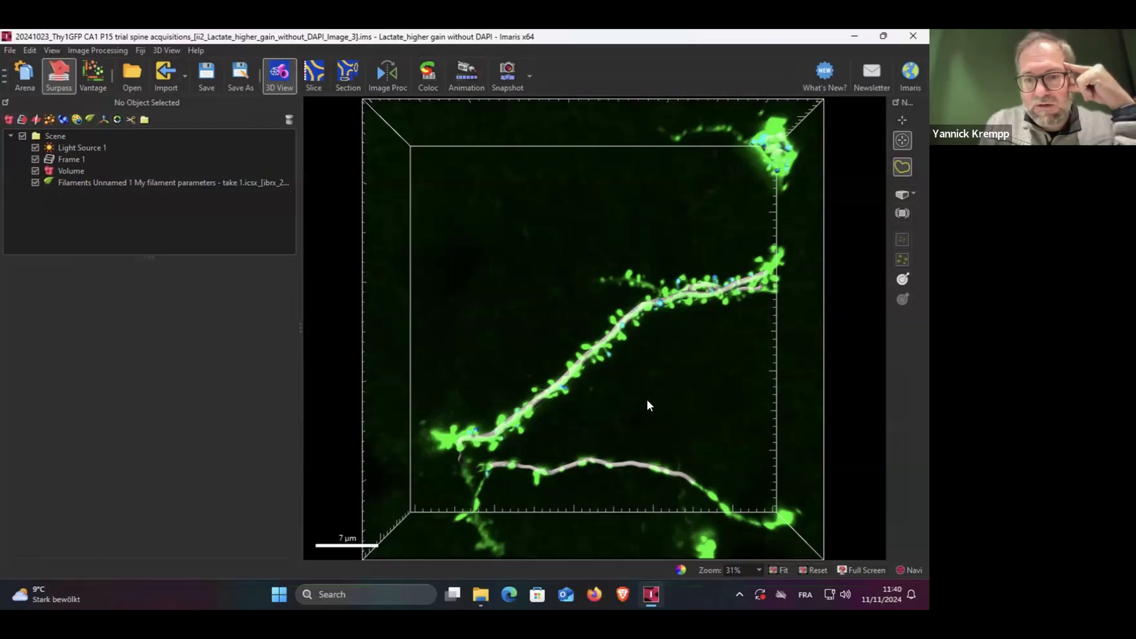
pyautogui.scroll(5, 647, 359)
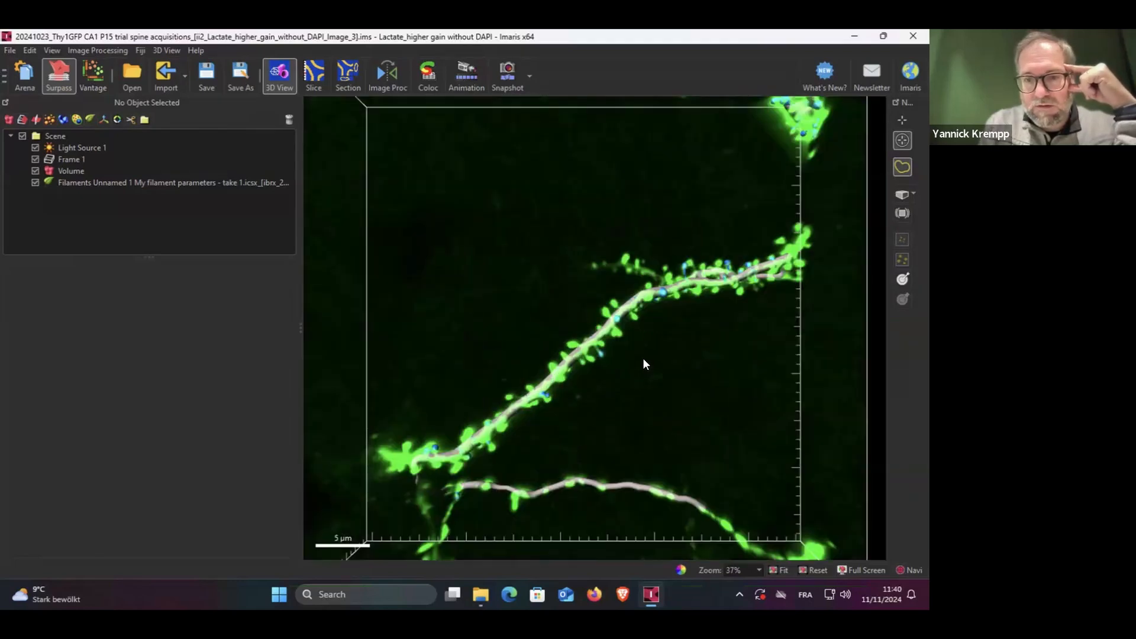
pyautogui.moveTo(616, 404); pyautogui.dragTo(630, 360)
pyautogui.scroll(-5, 626, 351)
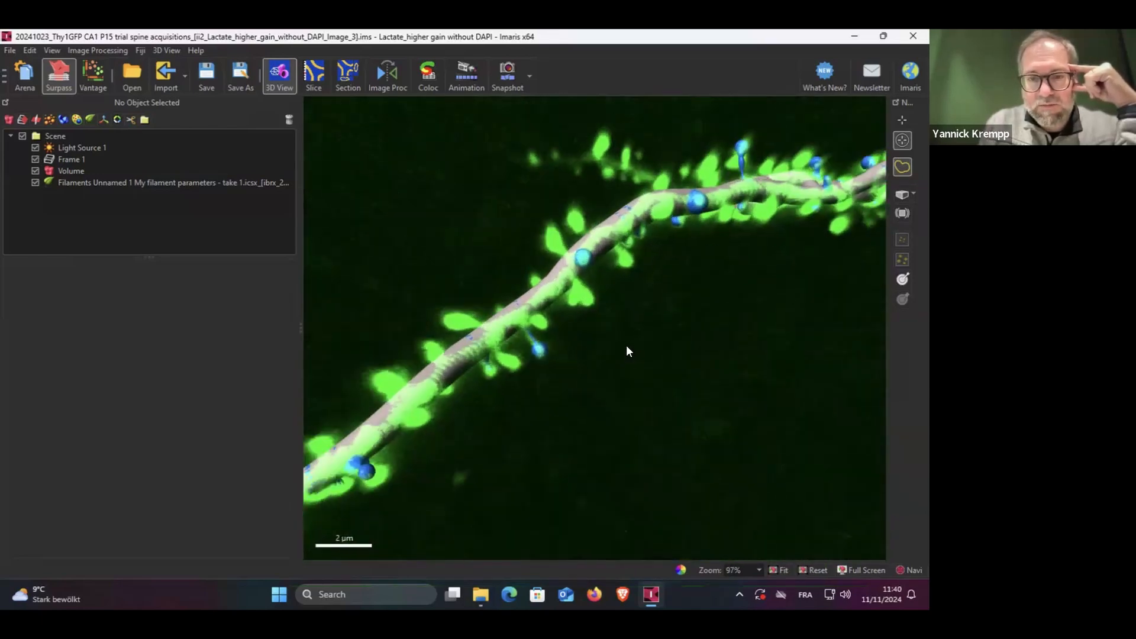
pyautogui.scroll(-1, 624, 348)
pyautogui.moveTo(659, 317); pyautogui.dragTo(590, 385)
pyautogui.scroll(1, 544, 379)
pyautogui.scroll(-4, 542, 355)
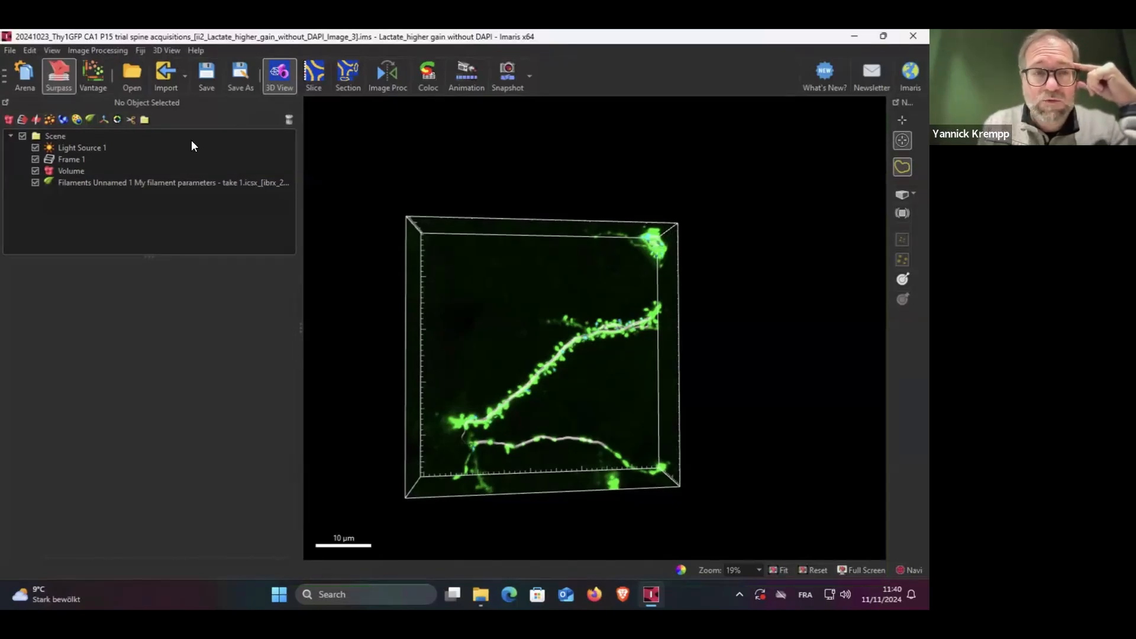
pyautogui.click(14, 75)
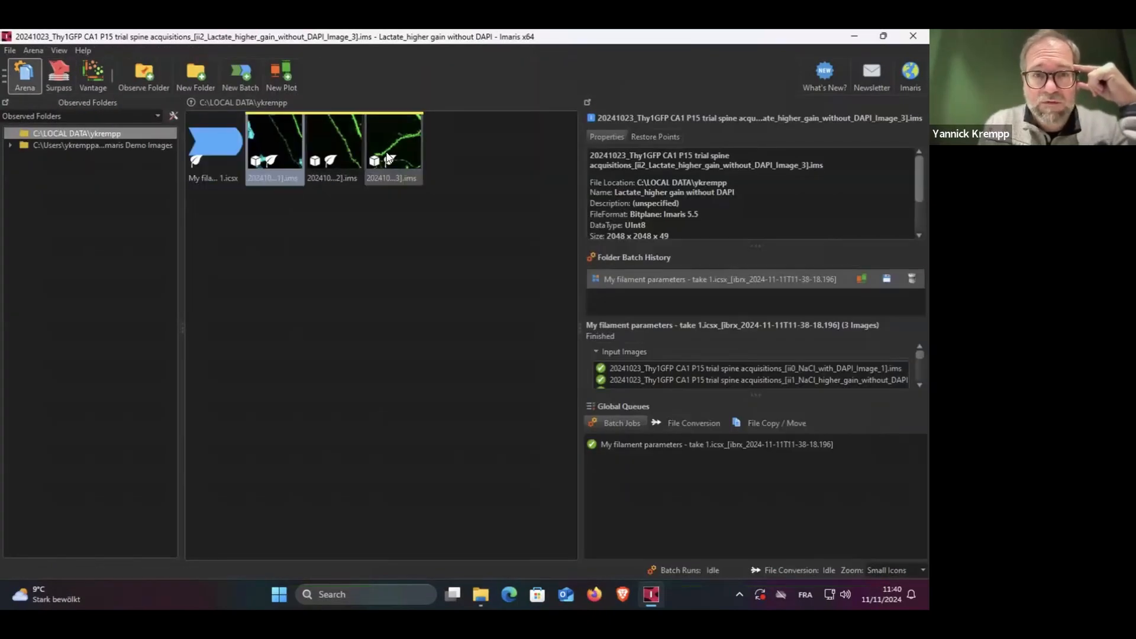
# In the NaCl_higher_gain_without_DAPI image, hide the batch-created filaments and create new Filaments with the favorite creation parameters "Filaments demo"
pyautogui.click(278, 133)
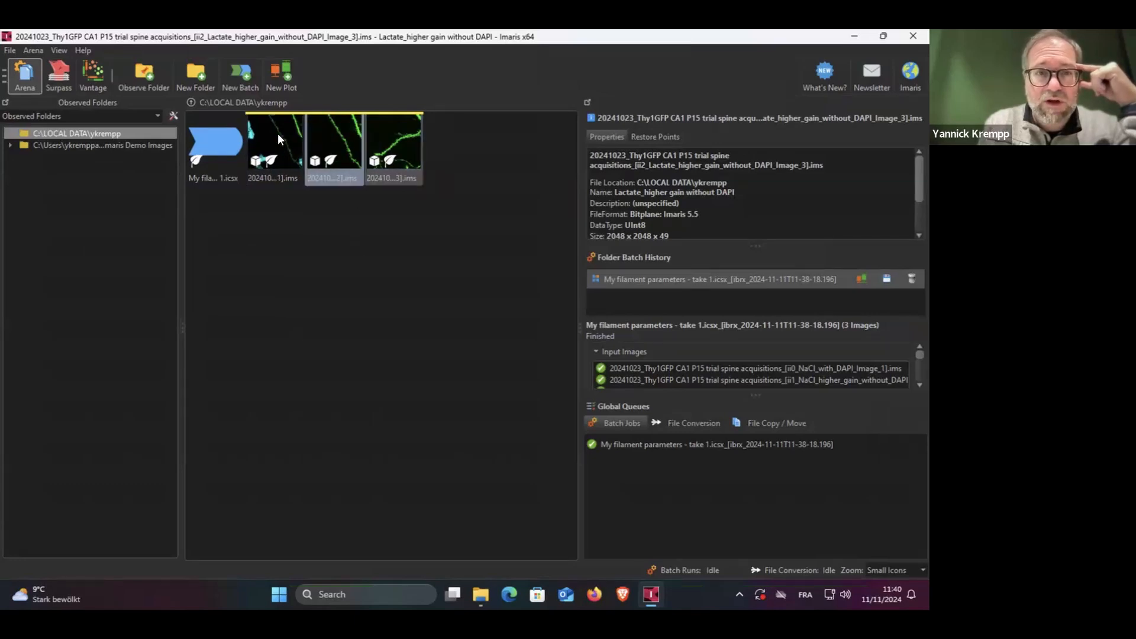
pyautogui.click(334, 151)
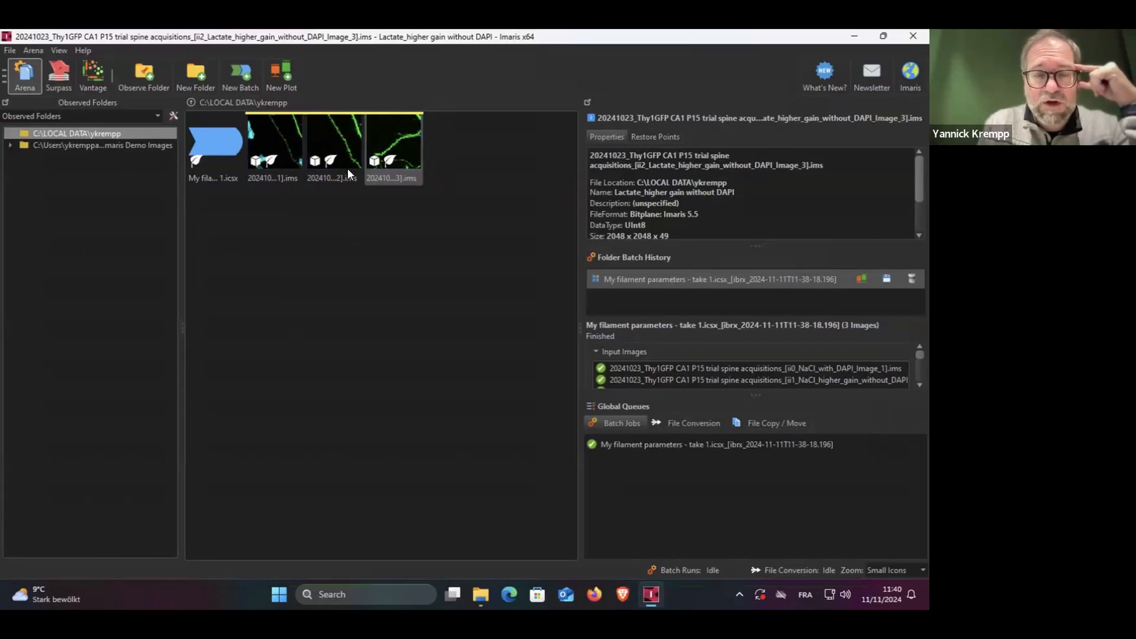
pyautogui.doubleClick(341, 136)
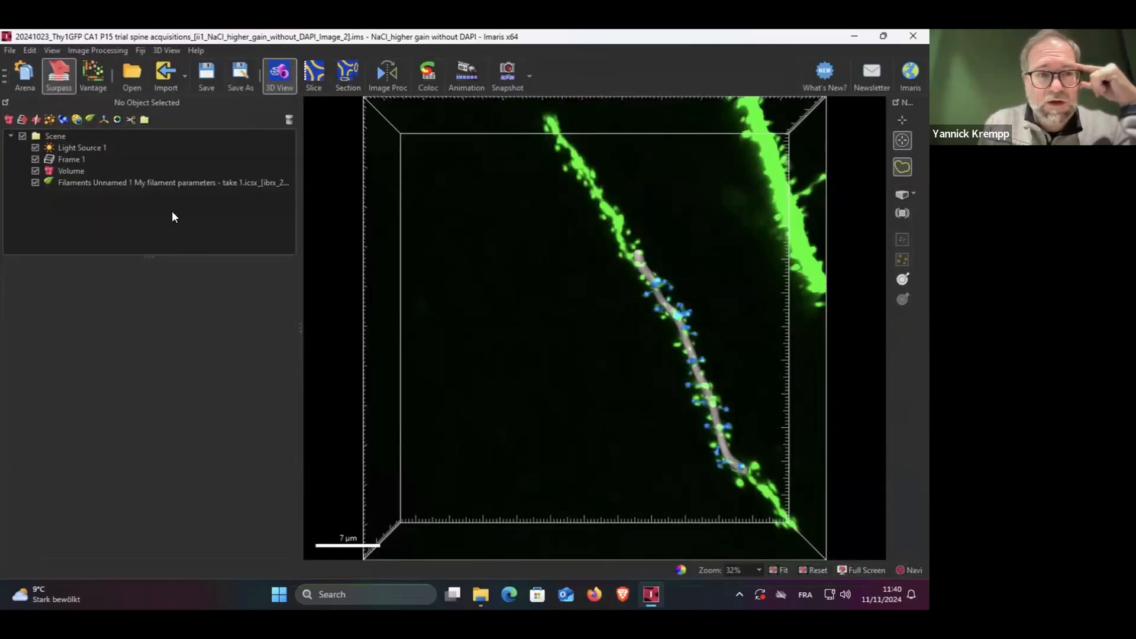
pyautogui.click(35, 182)
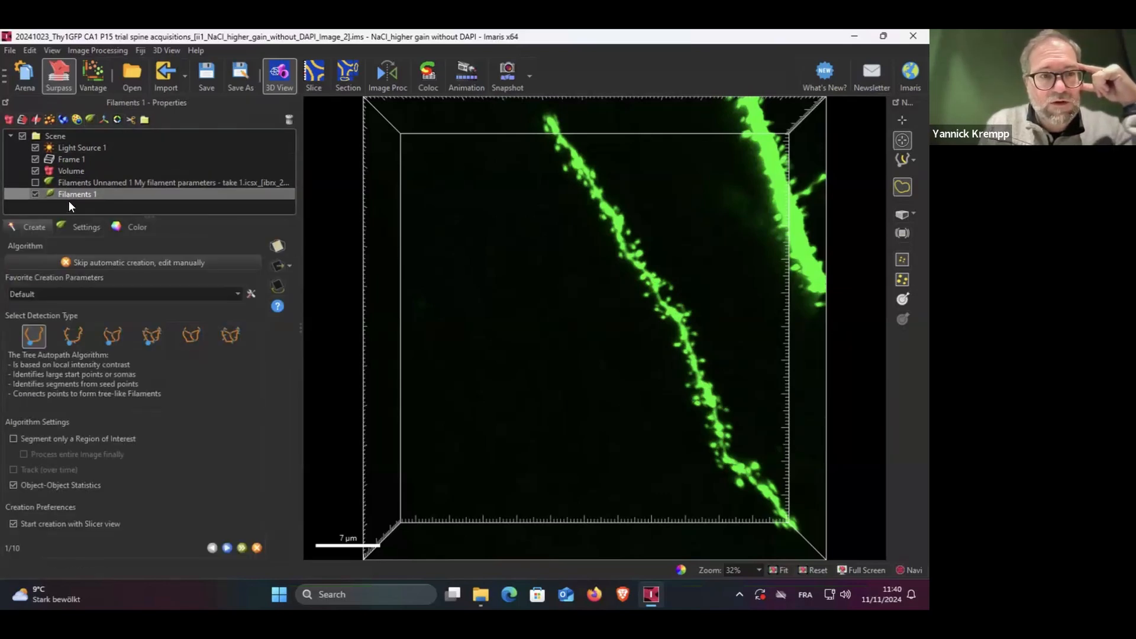
pyautogui.click(92, 294)
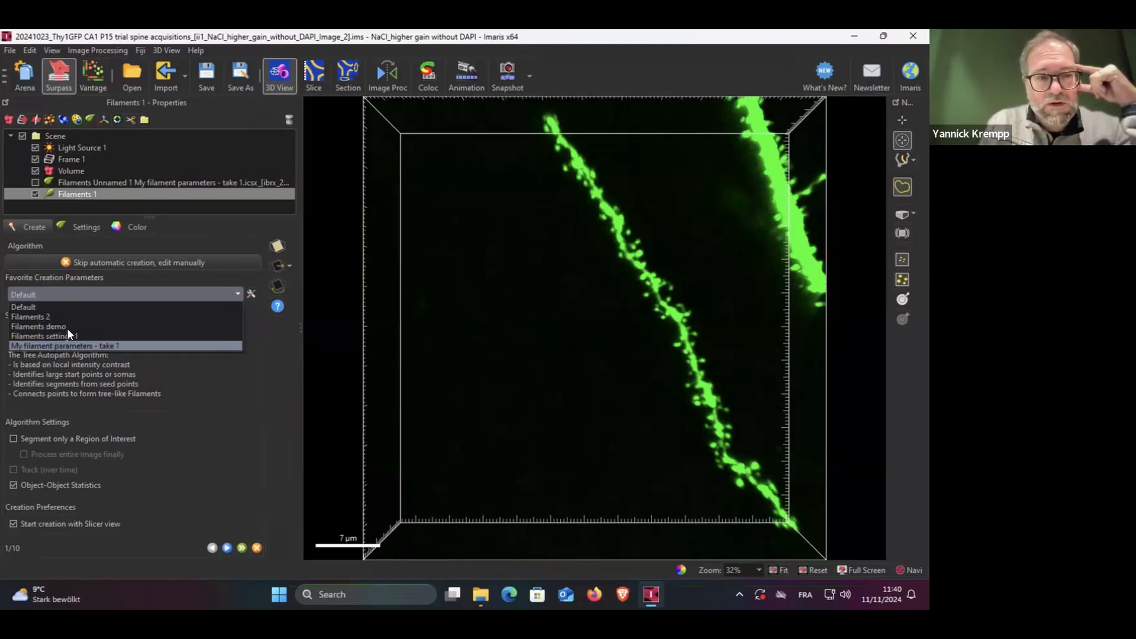
pyautogui.click(152, 325)
pyautogui.click(237, 548)
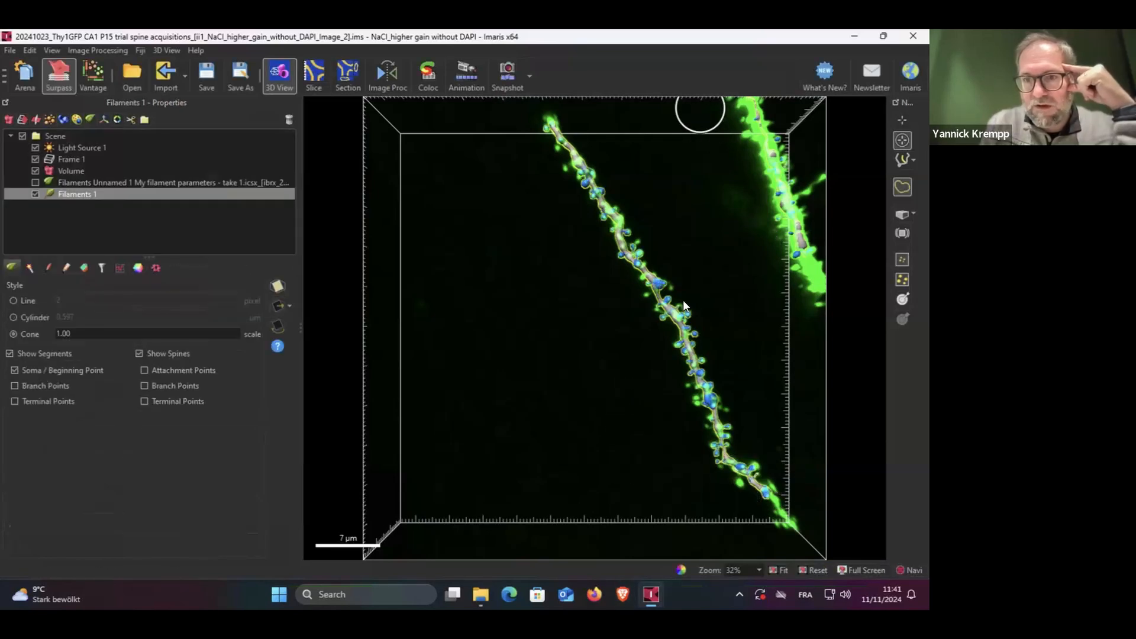
pyautogui.moveTo(590, 350); pyautogui.dragTo(489, 382, button='right')
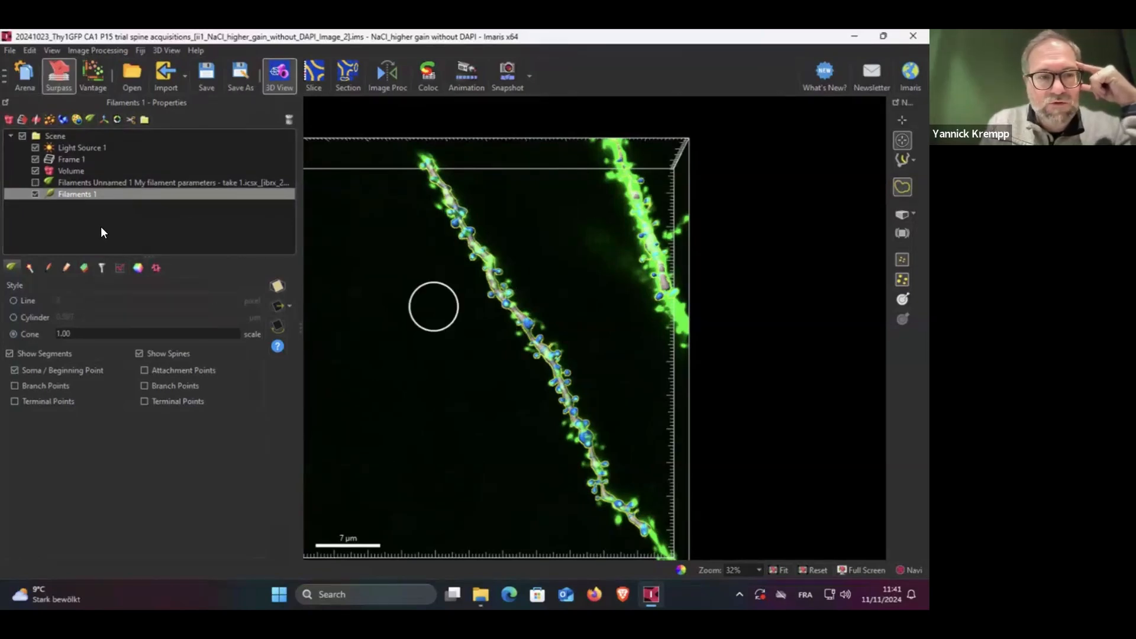
# Store the creation parameters of Filaments 1 for batch as "Filaments - use this one", in the Arena only
pyautogui.click(30, 267)
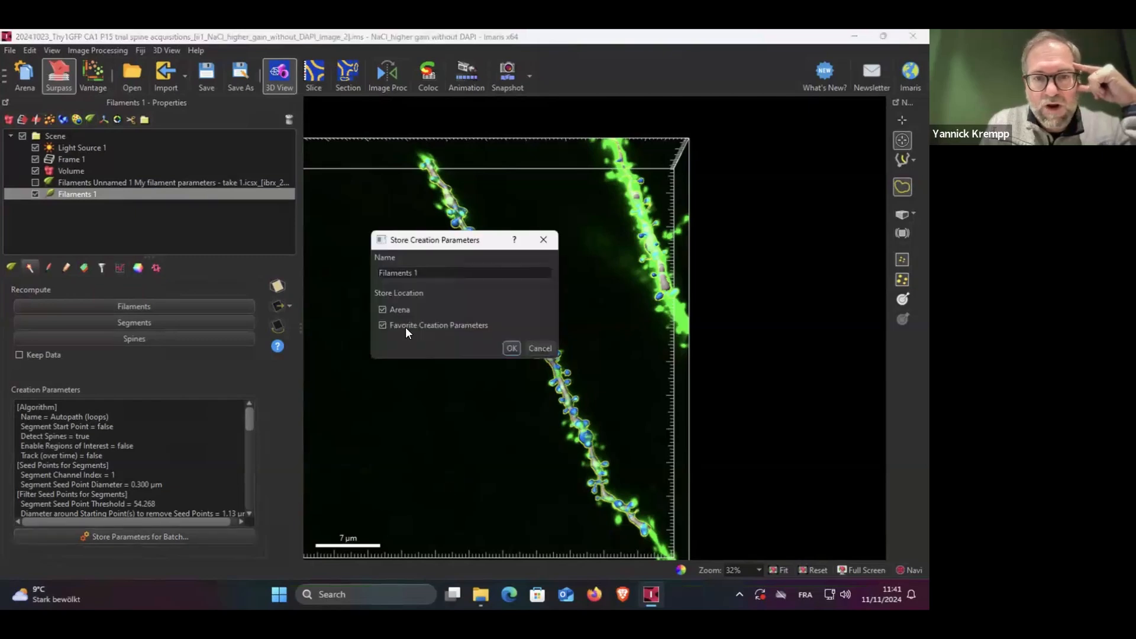
pyautogui.moveTo(431, 273); pyautogui.dragTo(409, 275)
pyautogui.click(415, 274)
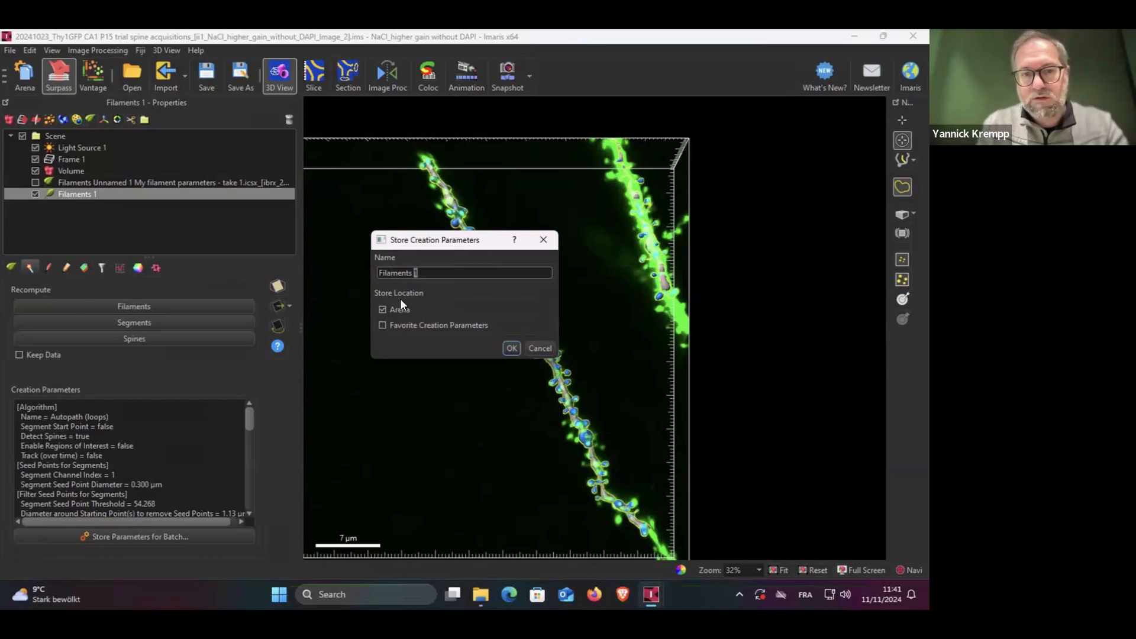
pyautogui.click(418, 273)
pyautogui.press('BackSpace')
pyautogui.press('BackSpace')
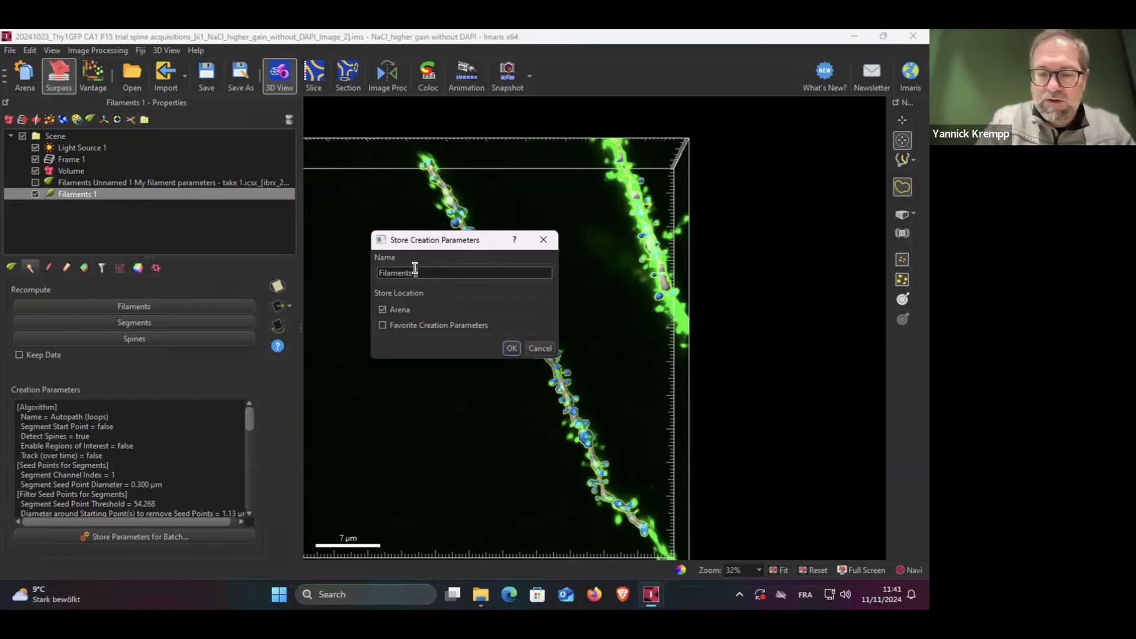
pyautogui.write('- use this one')
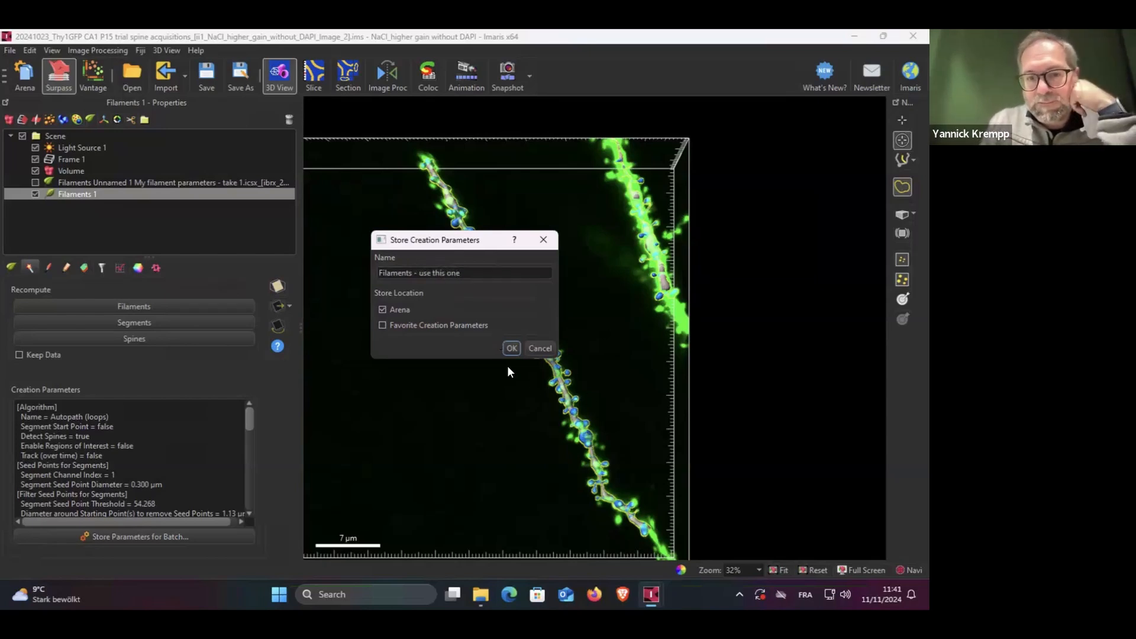
pyautogui.click(506, 352)
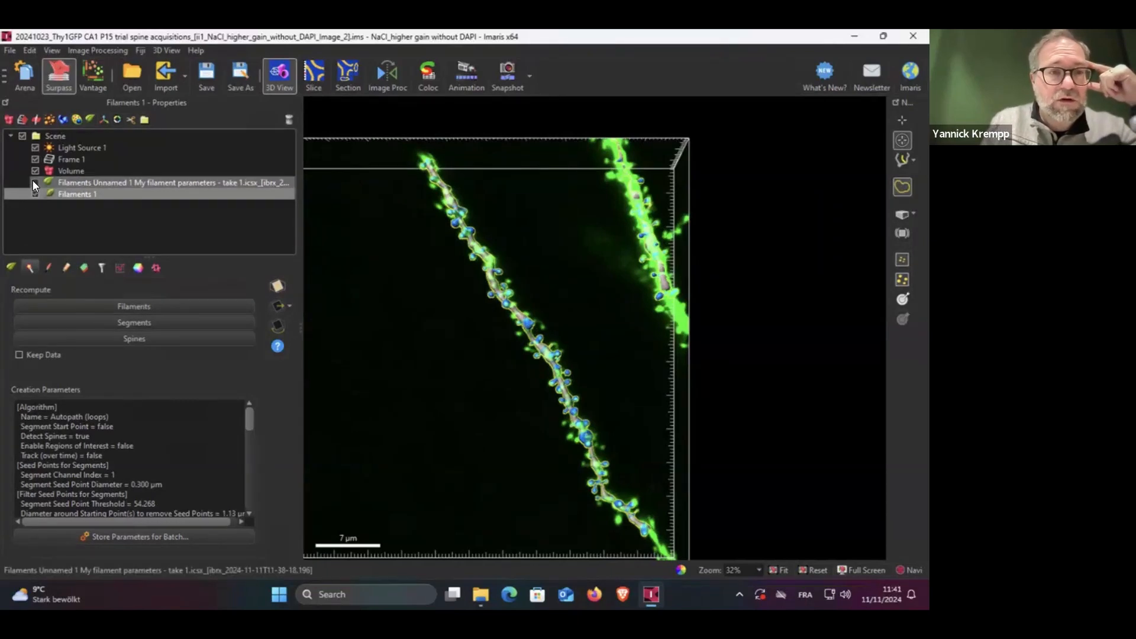
# Delete Filaments 1 and the batch-created filaments from the NaCl_higher_gain_without_DAPI image, and return to the Arena saving the changes
pyautogui.click(289, 120)
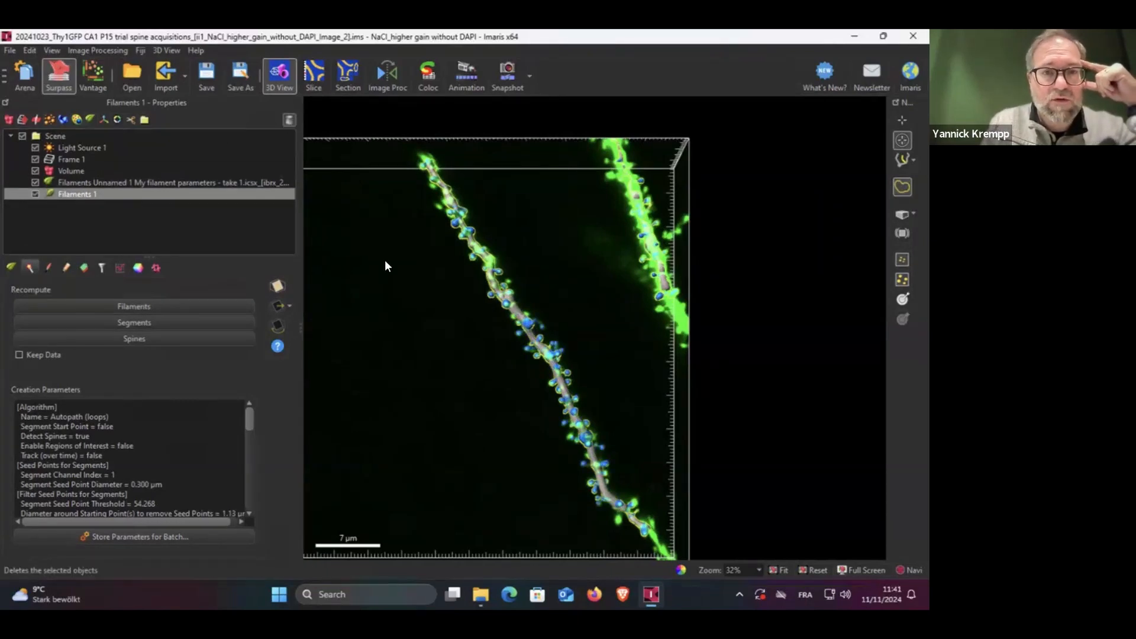
pyautogui.click(453, 324)
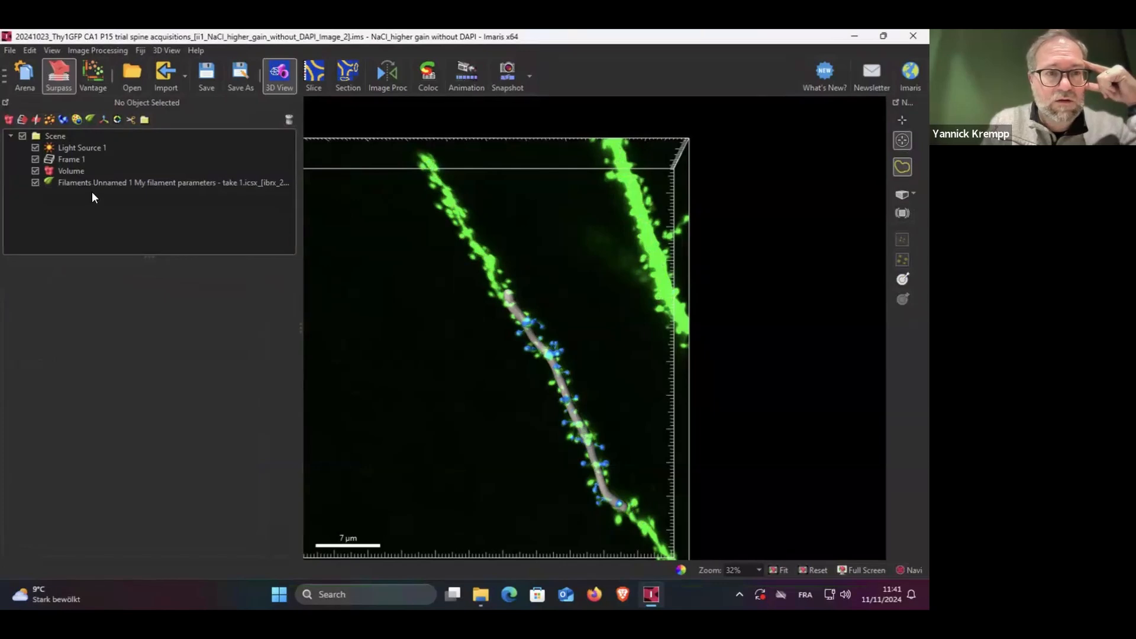
pyautogui.click(213, 186)
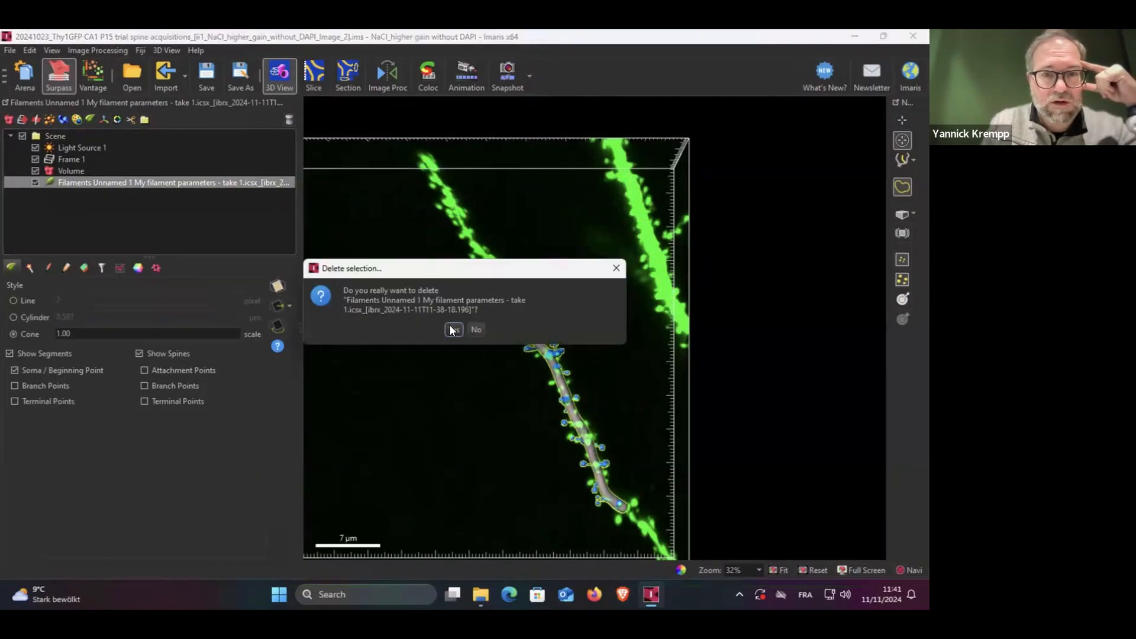
pyautogui.click(453, 329)
pyautogui.click(26, 77)
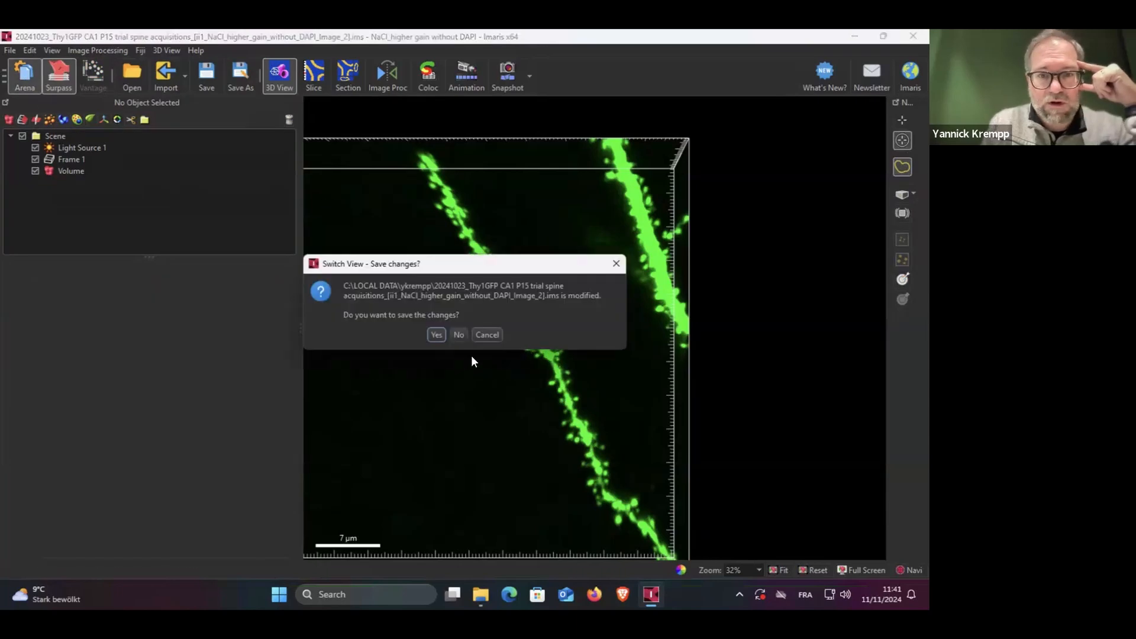
pyautogui.click(437, 335)
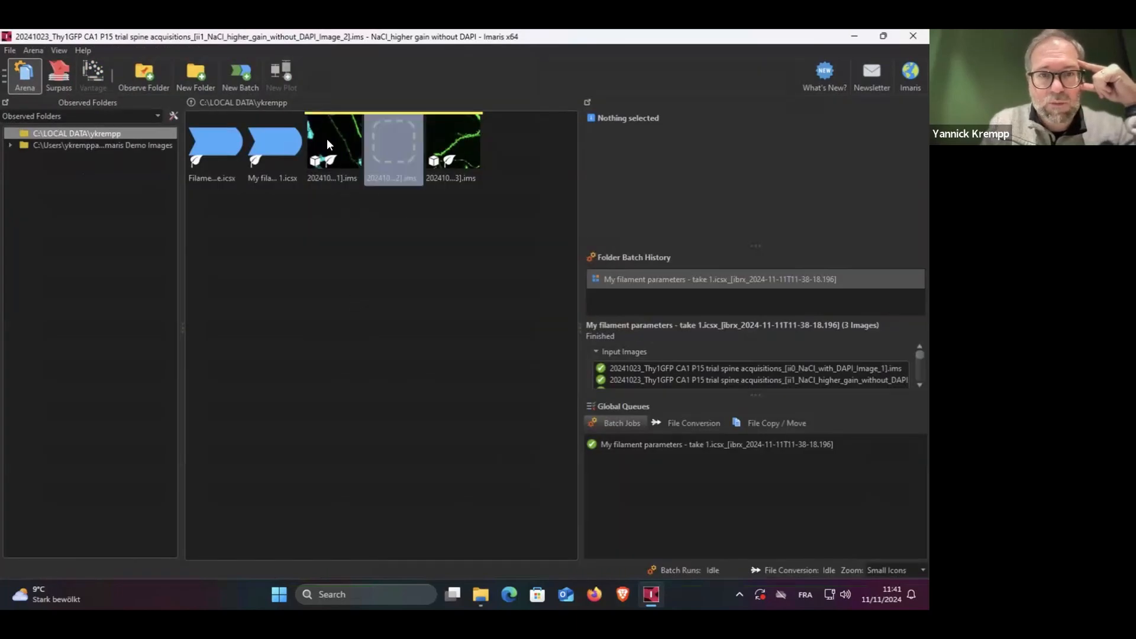
# Delete Filaments 1 and the batch-created filaments from the NaCl_with_DAPI image, and return to the Arena saving the changes
pyautogui.doubleClick(327, 142)
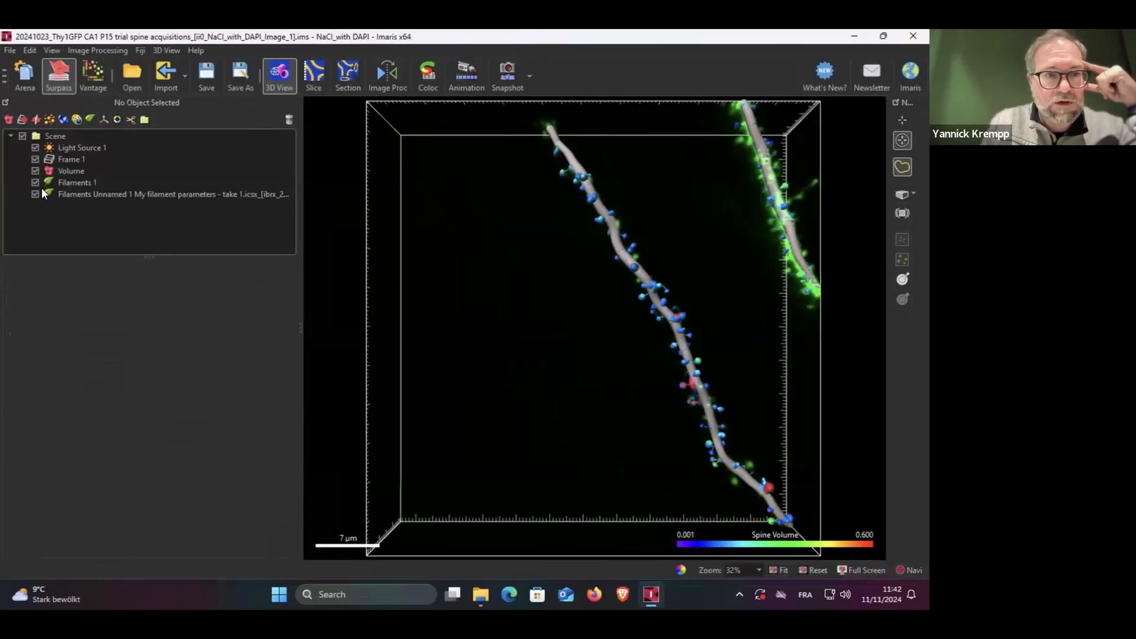
pyautogui.click(57, 183)
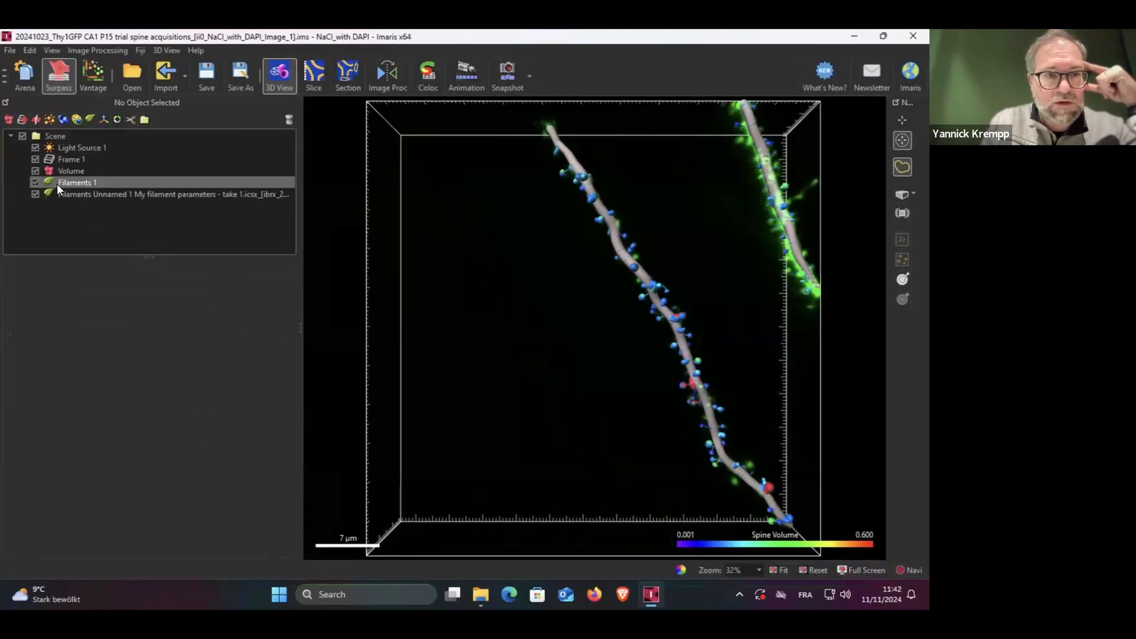
pyautogui.click(290, 121)
pyautogui.click(454, 325)
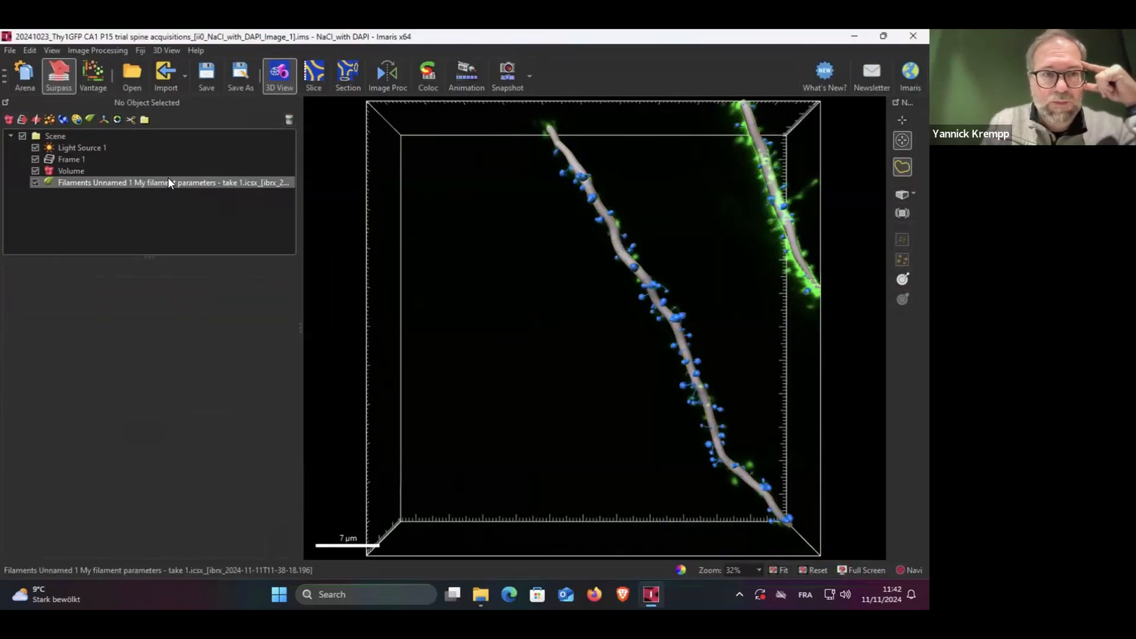
pyautogui.click(287, 120)
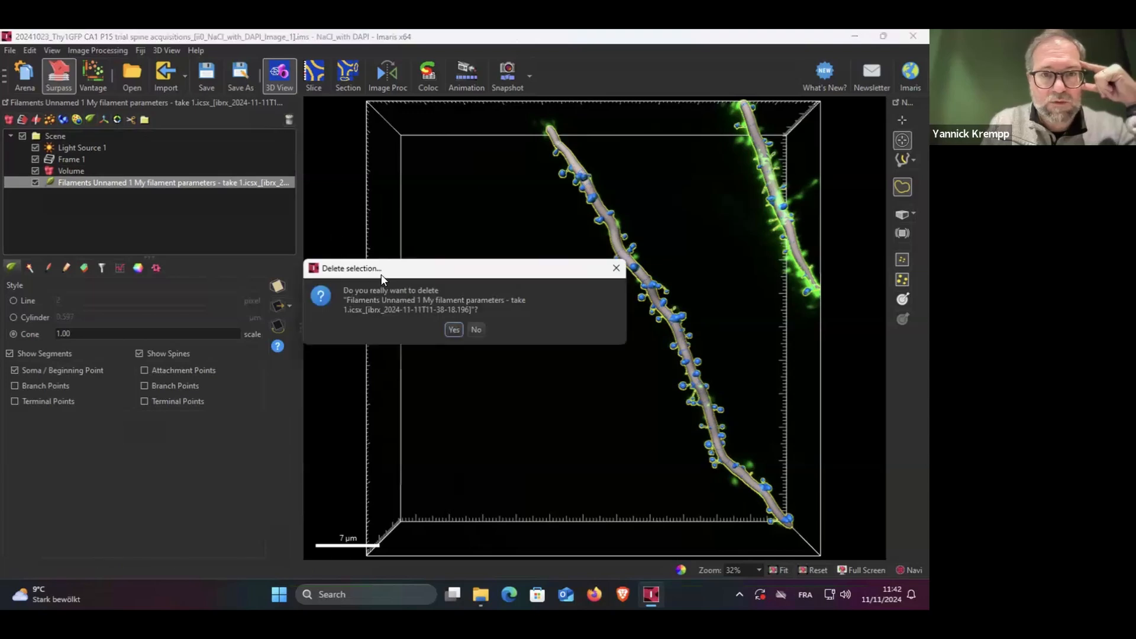
pyautogui.click(454, 331)
pyautogui.click(25, 75)
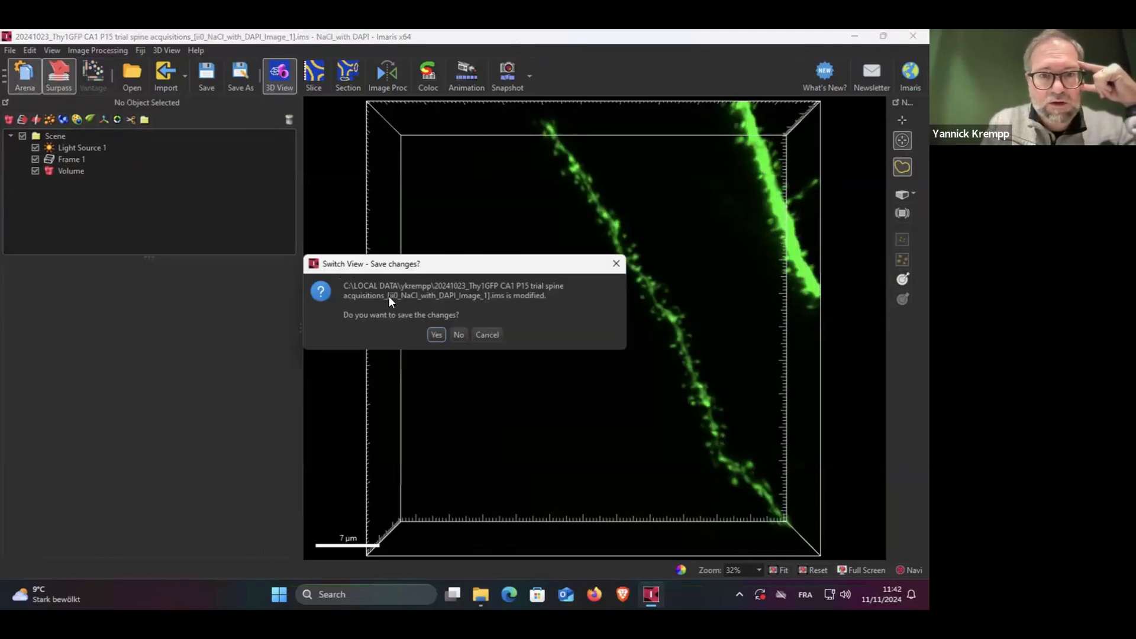
pyautogui.click(440, 335)
# Delete the batch-created filaments from the Lactate_higher_gain_without_DAPI image, and return to the Arena saving the changes
pyautogui.click(448, 135)
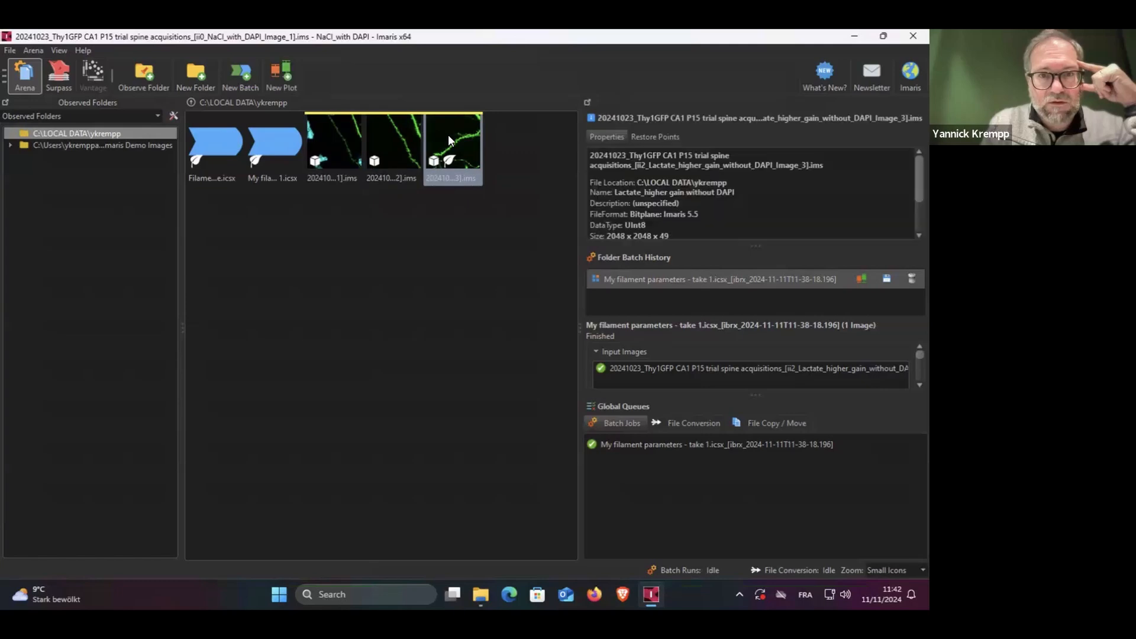
pyautogui.doubleClick(449, 135)
pyautogui.click(80, 182)
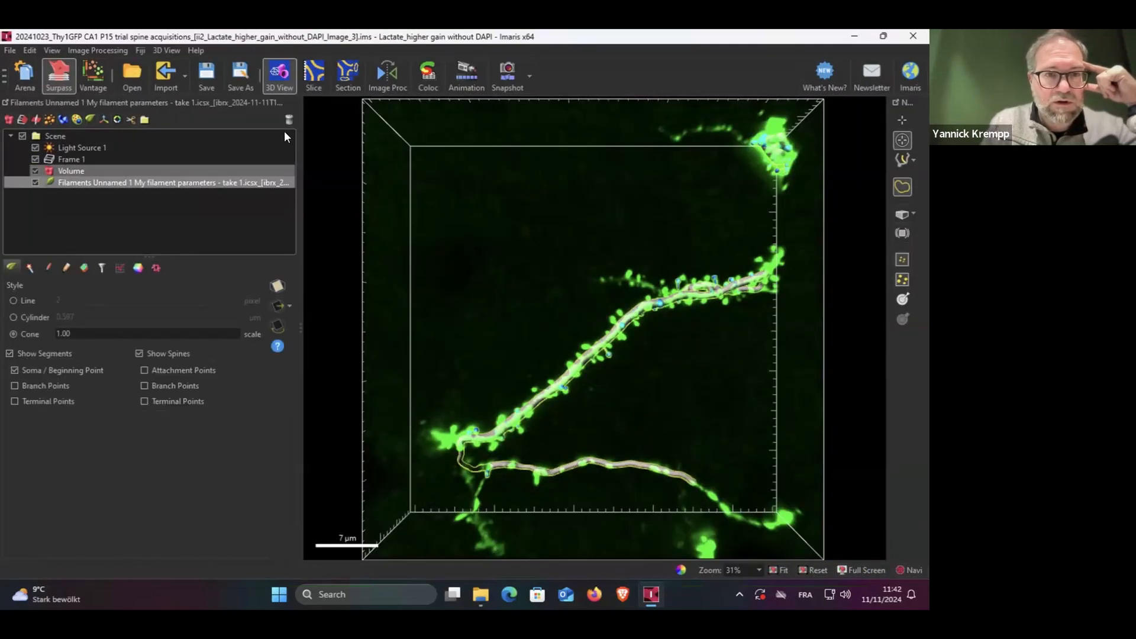
pyautogui.click(288, 119)
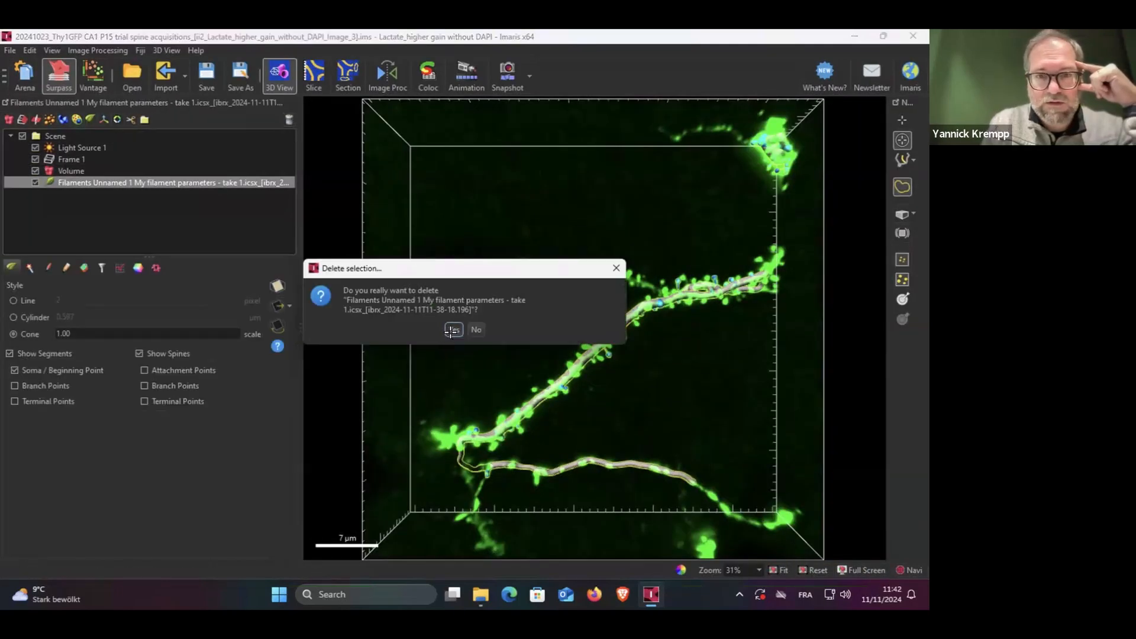
pyautogui.click(453, 329)
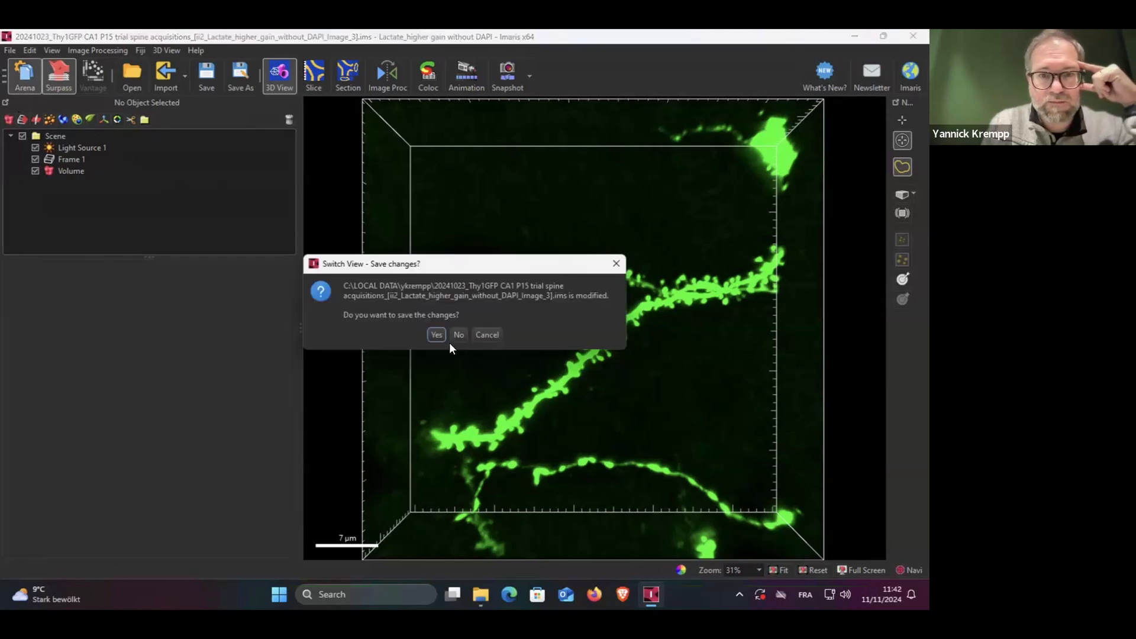
pyautogui.click(436, 334)
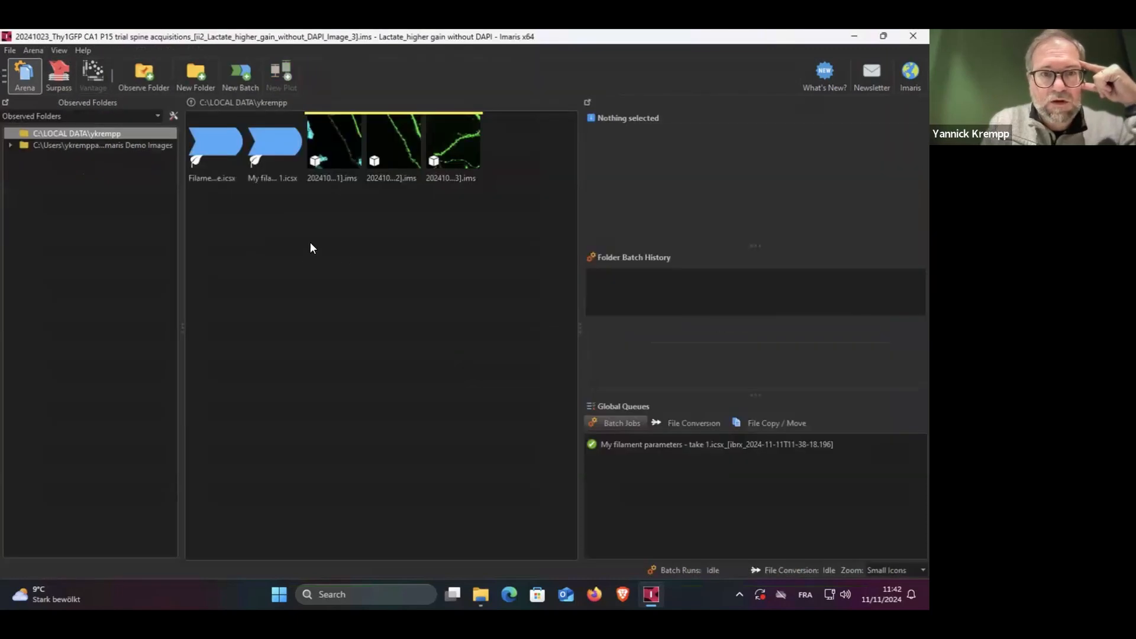
# Run "Filaments - use this one" as a batch on the three images in the observed folder
pyautogui.click(208, 153)
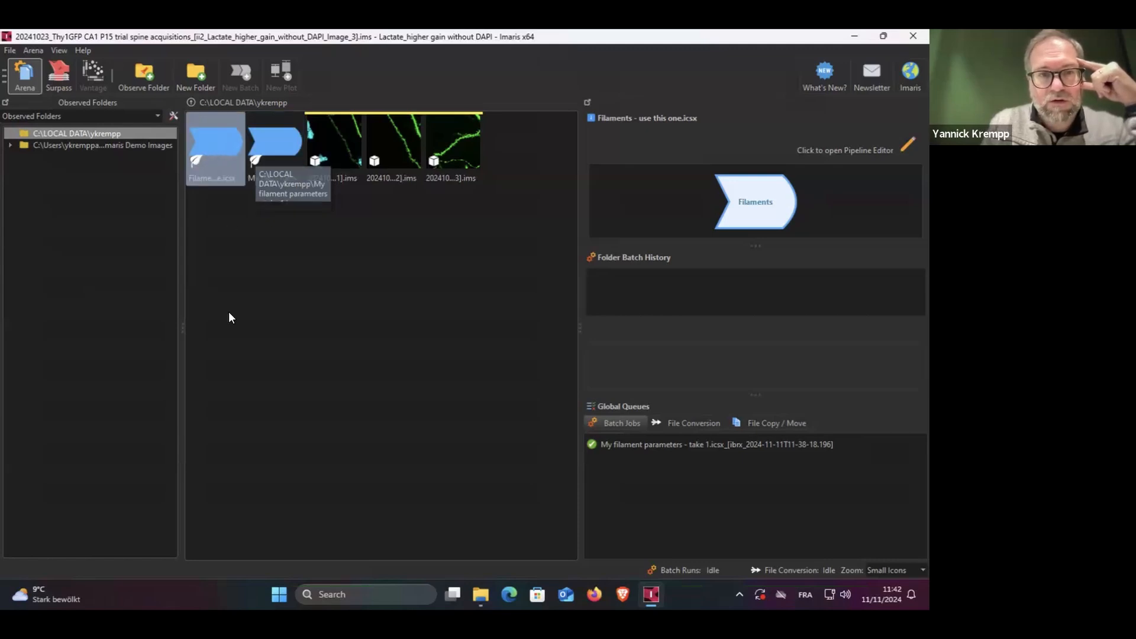
pyautogui.rightClick(205, 134)
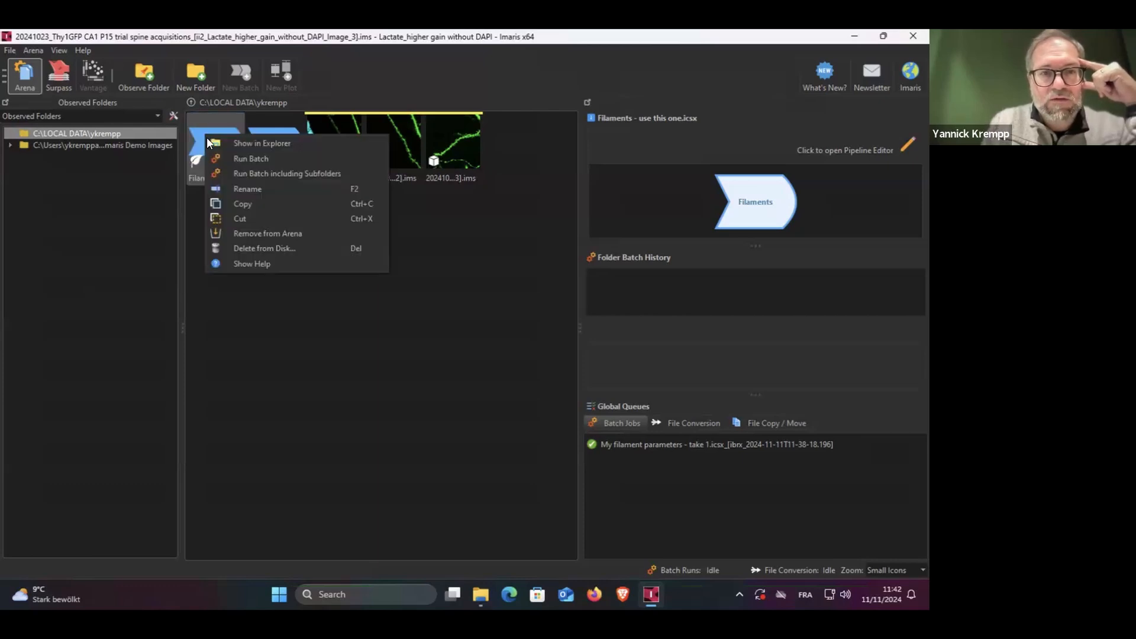
pyautogui.click(244, 158)
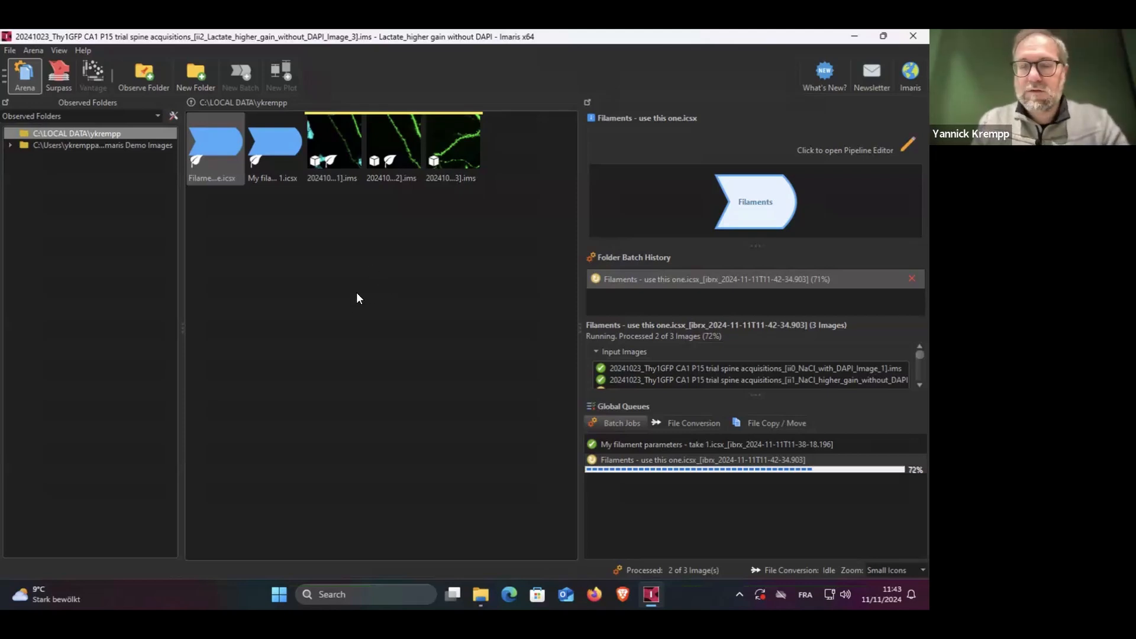
# Check the newly batch-created filaments in the NaCl_with_DAPI image and return to the Arena
pyautogui.doubleClick(318, 137)
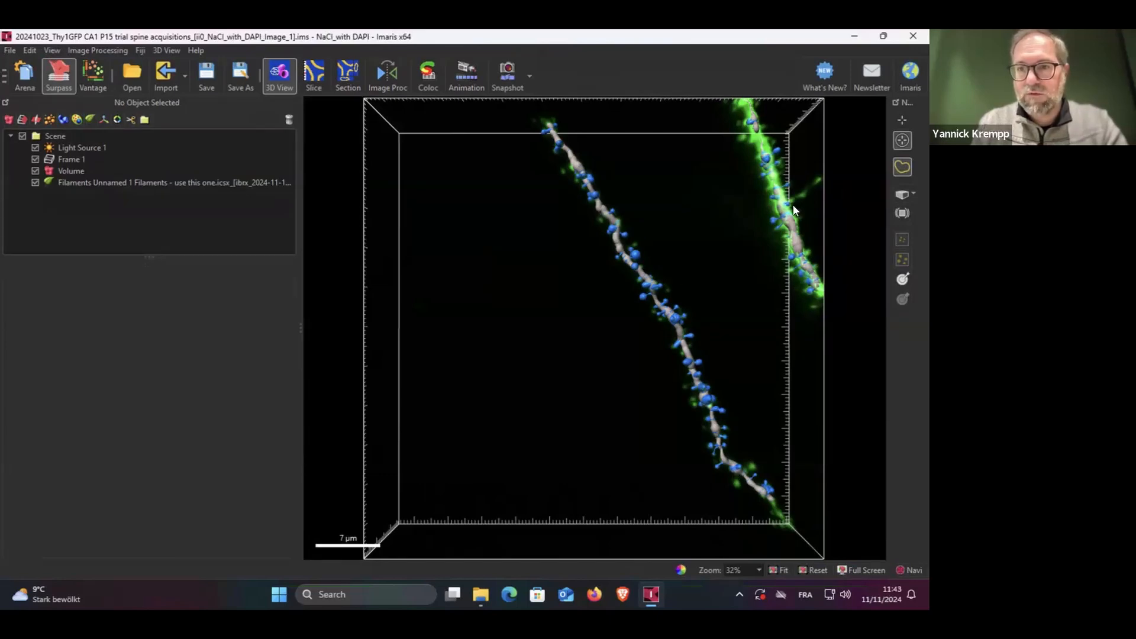
pyautogui.click(25, 74)
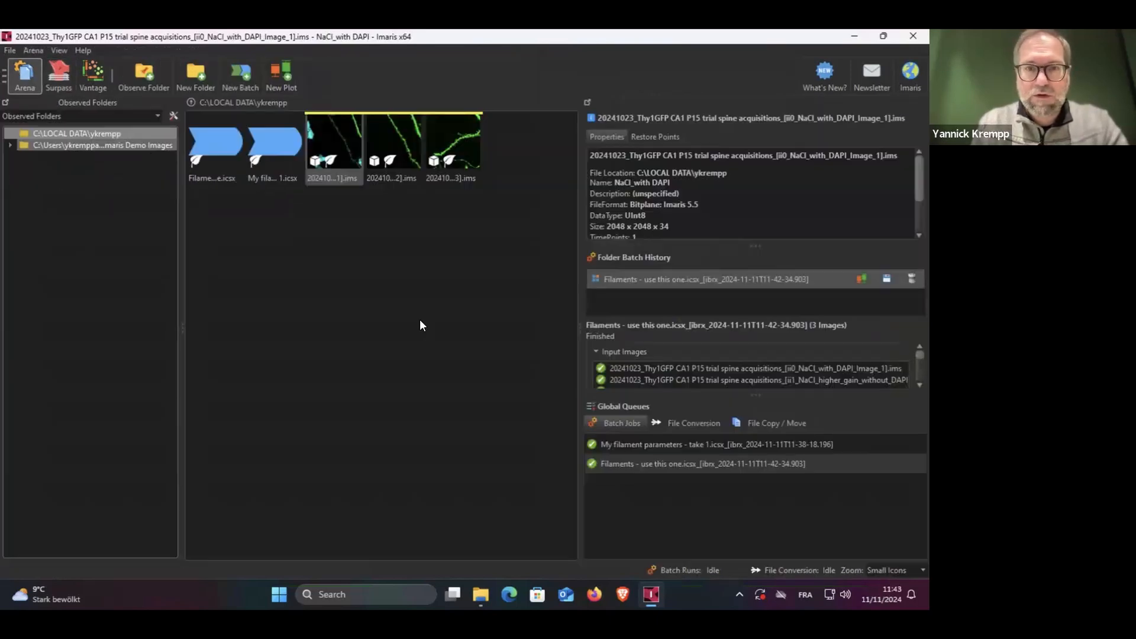
# Open the Lactate_higher_gain_without_DAPI image and examine the filament traced along the thin fibre below the main dendrite
pyautogui.click(461, 141)
pyautogui.doubleClick(460, 144)
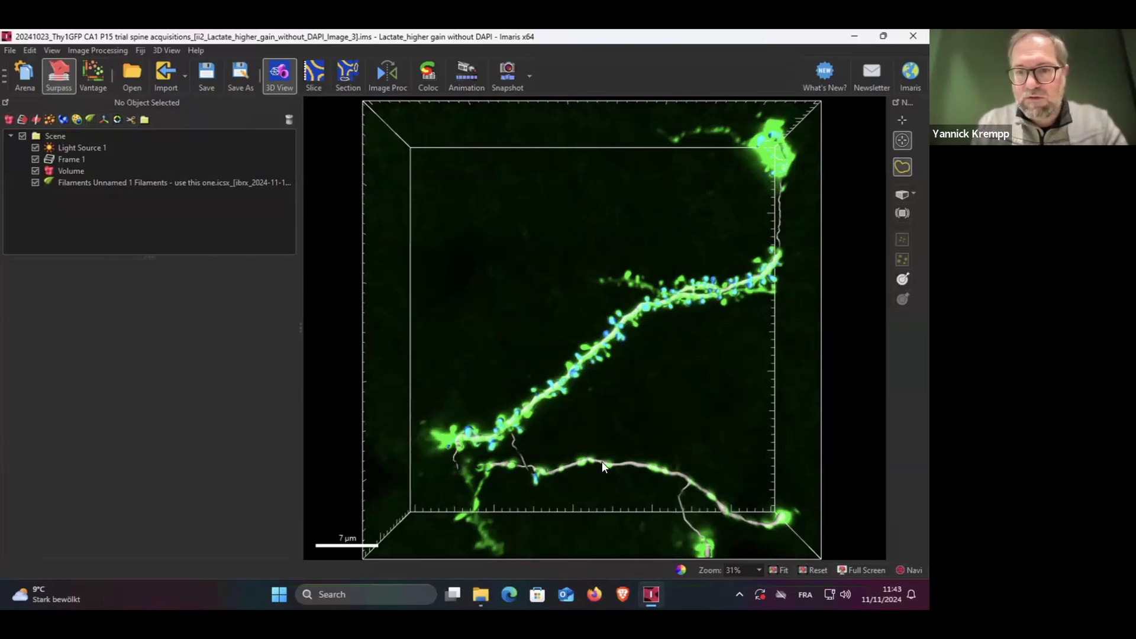
pyautogui.scroll(-2, 602, 463)
pyautogui.scroll(5, 601, 463)
pyautogui.scroll(2, 599, 462)
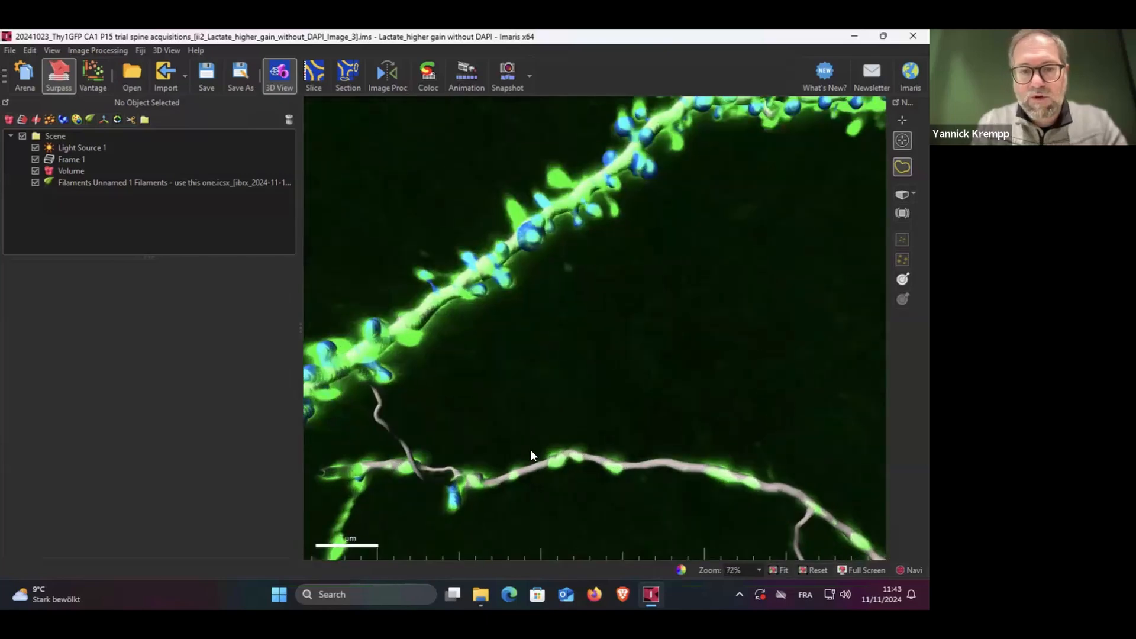
pyautogui.moveTo(572, 403); pyautogui.dragTo(588, 332)
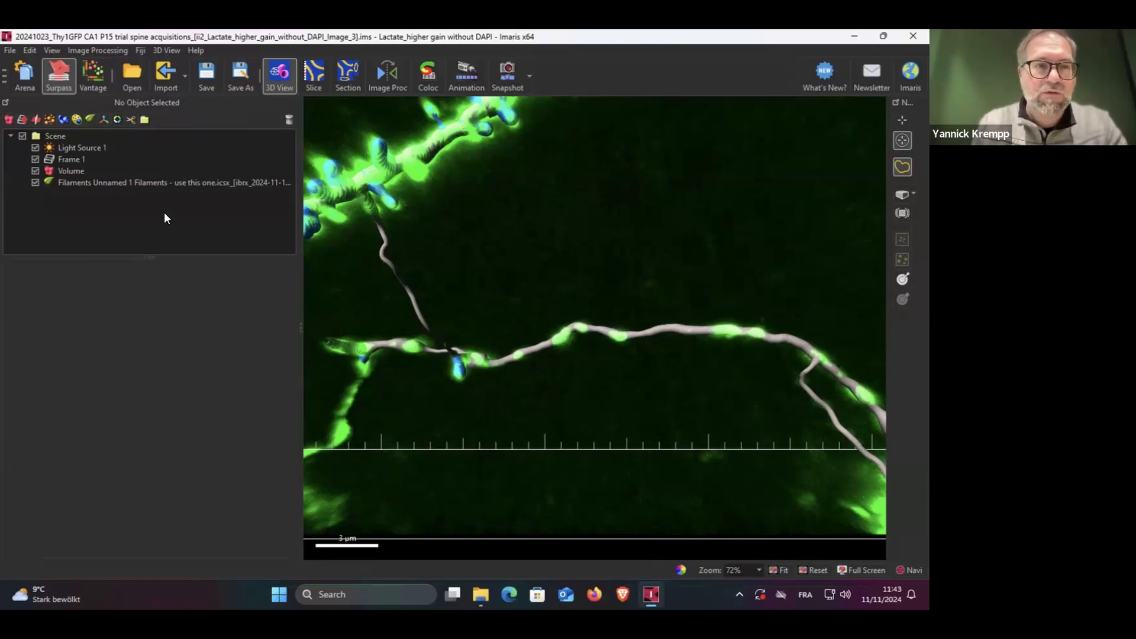
# Delete the thin fibre below the main dendrite, with its side branches and connecting segment, from the batch-created filaments
pyautogui.click(91, 183)
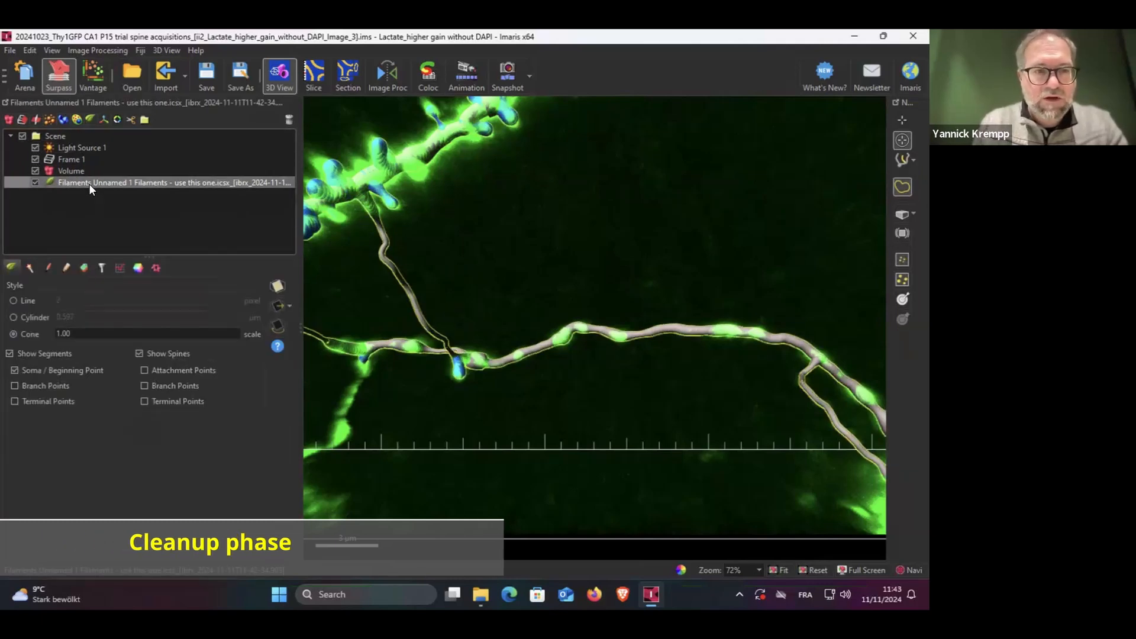
pyautogui.click(65, 268)
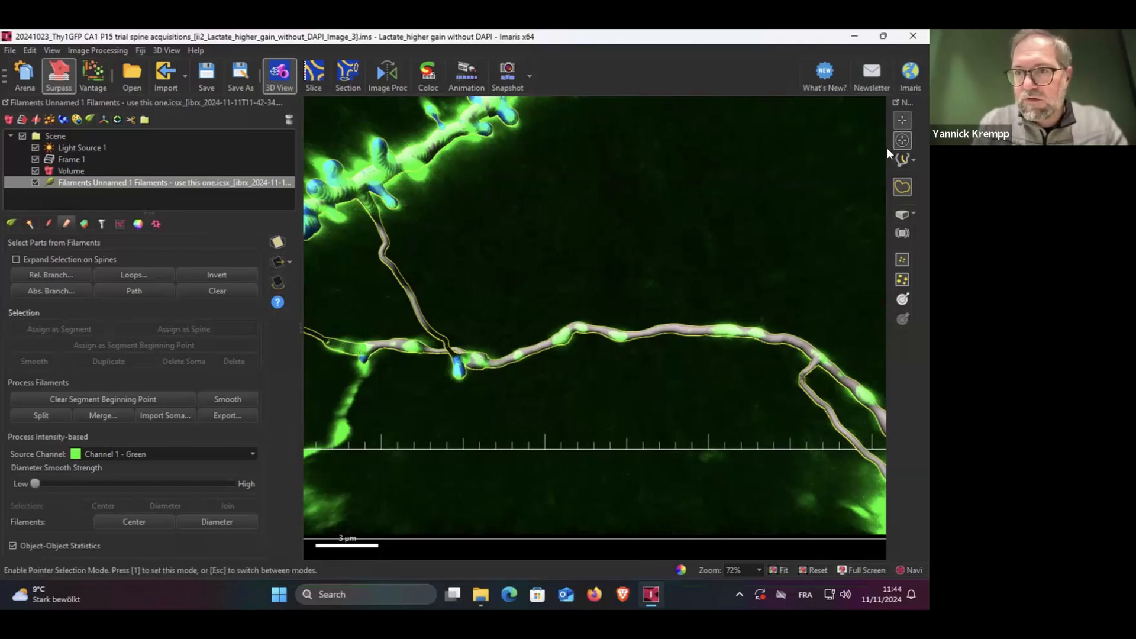
pyautogui.click(603, 332)
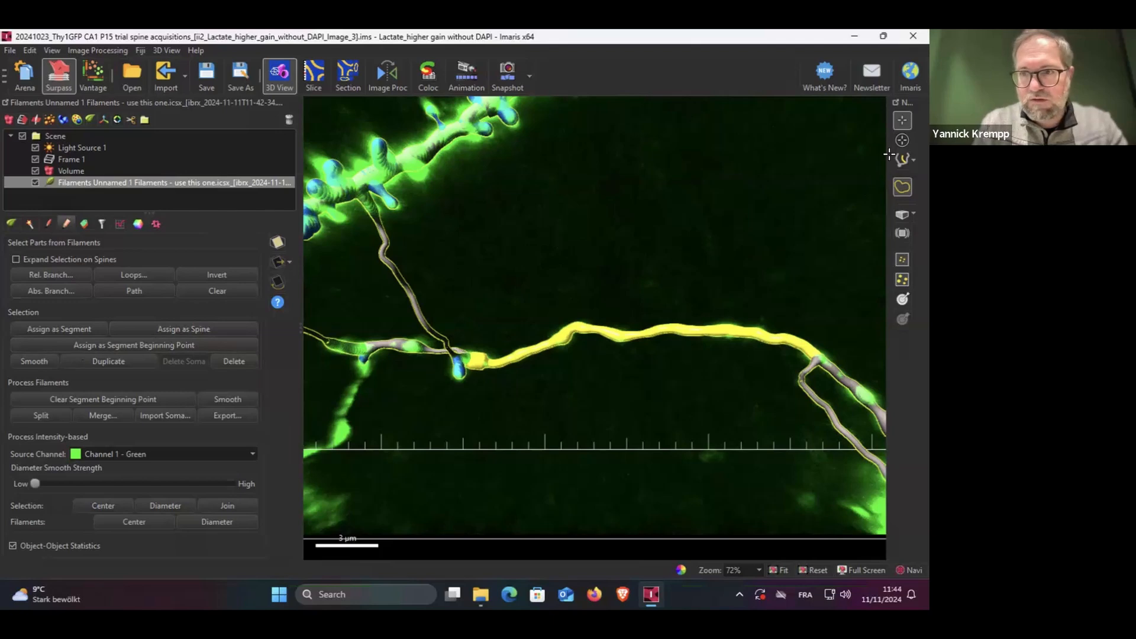
pyautogui.click(902, 140)
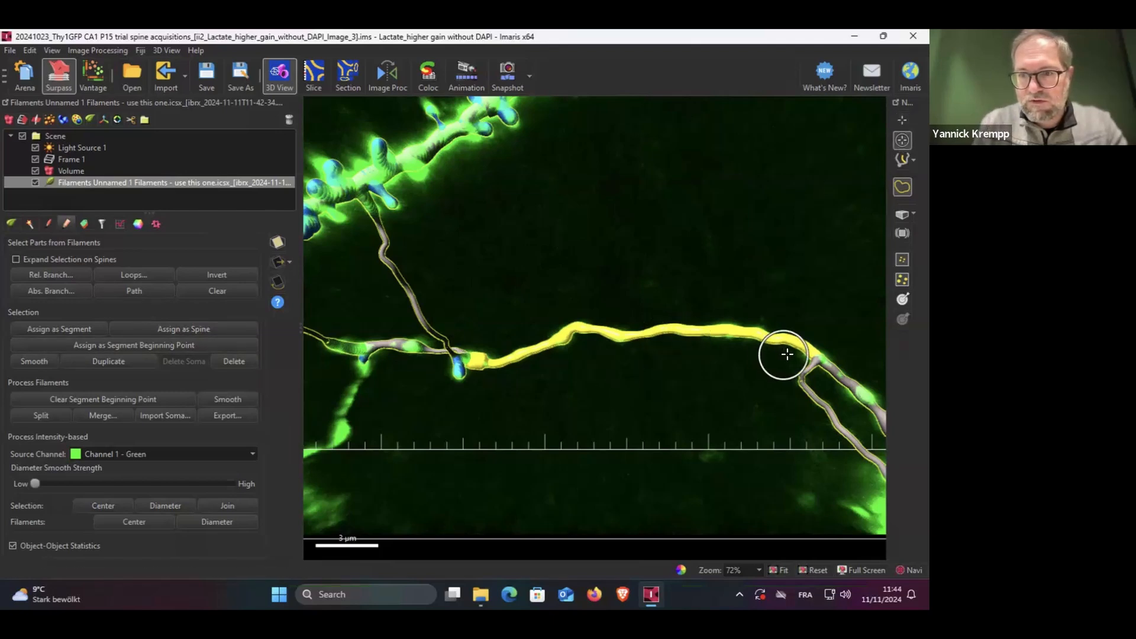
pyautogui.click(800, 366)
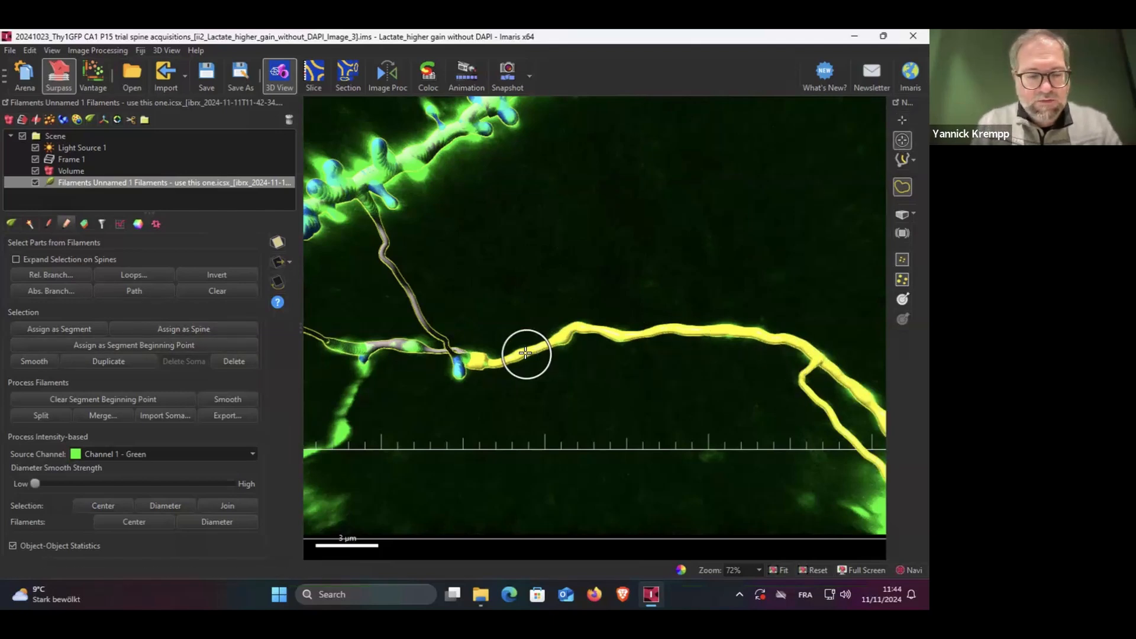
pyautogui.click(373, 355)
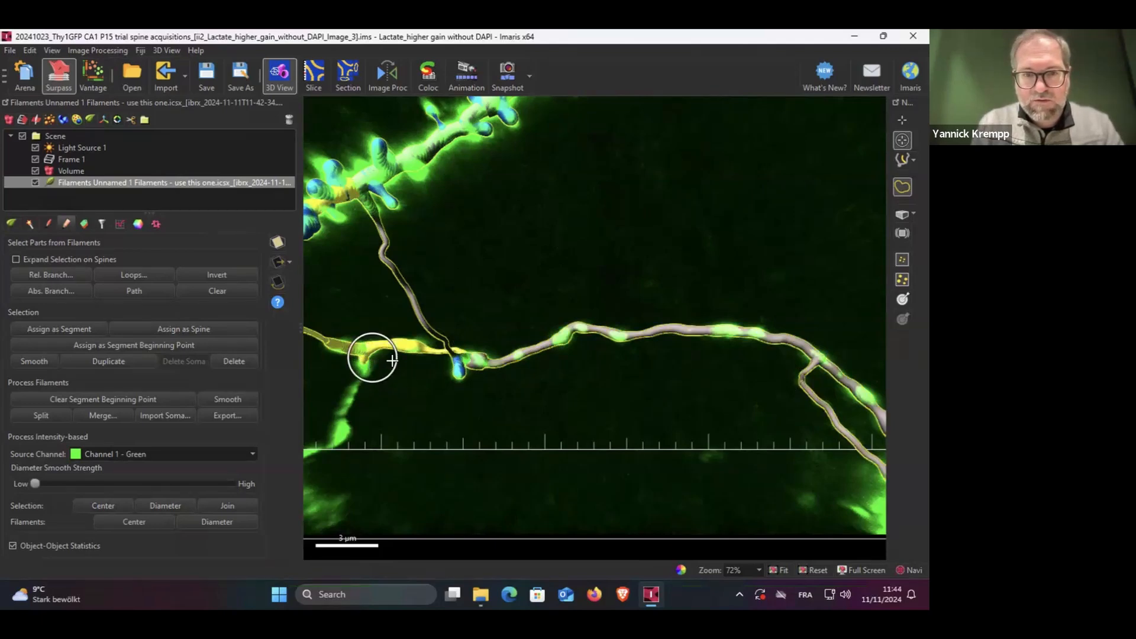
pyautogui.keyDown('ctrl'); pyautogui.click(513, 363); pyautogui.keyUp('ctrl')
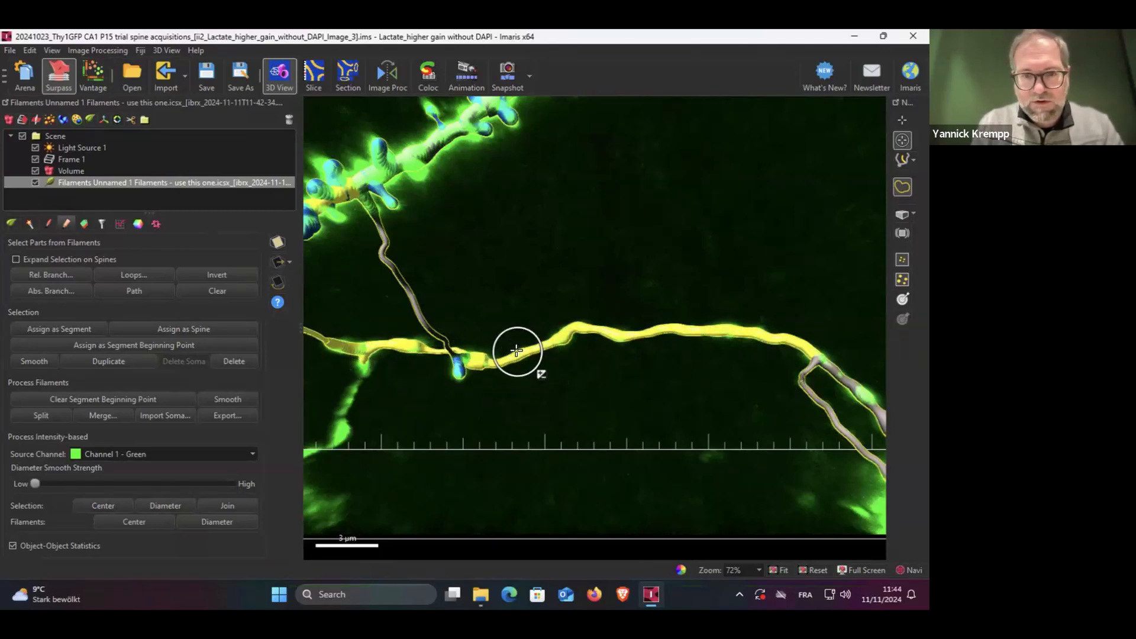
pyautogui.keyDown('ctrl'); pyautogui.click(432, 325); pyautogui.keyUp('ctrl')
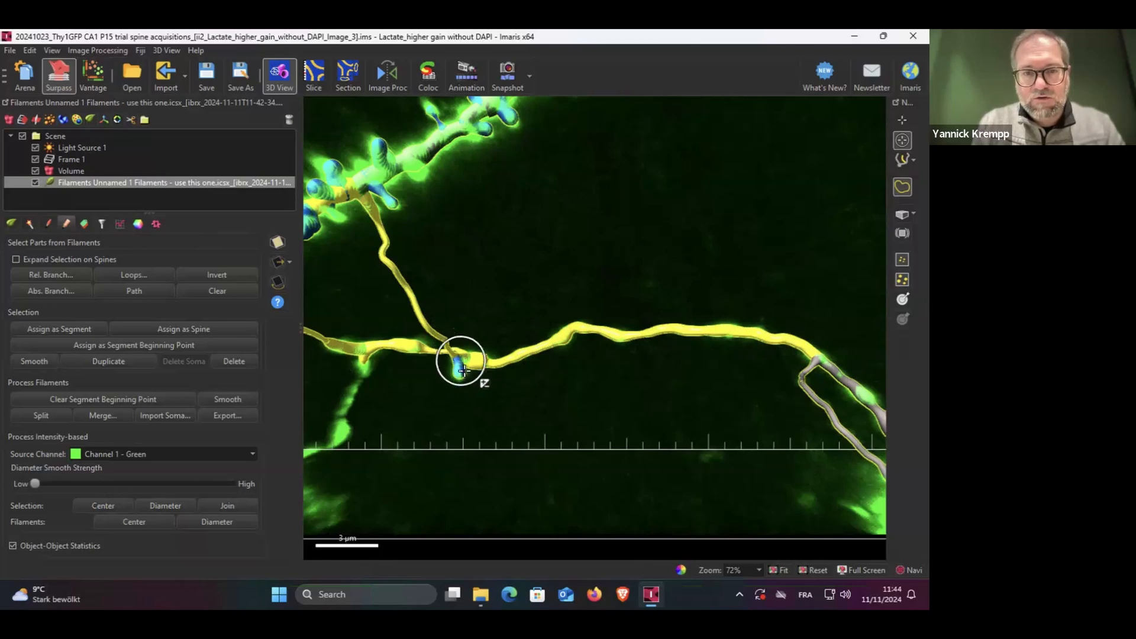
pyautogui.keyDown('ctrl'); pyautogui.click(822, 380); pyautogui.keyUp('ctrl')
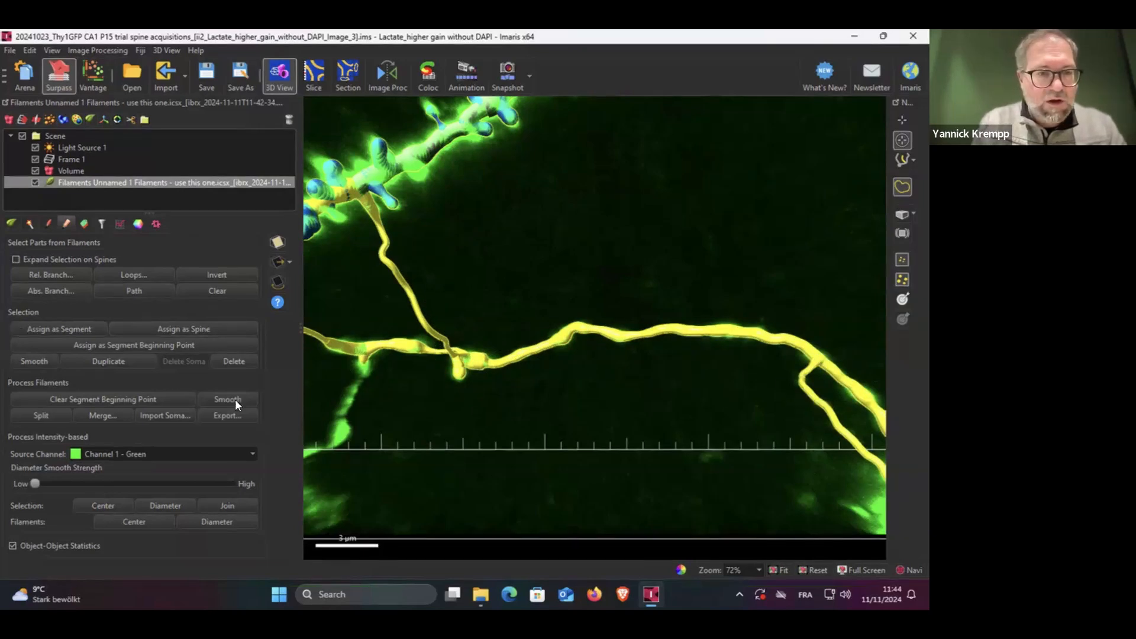
pyautogui.click(242, 361)
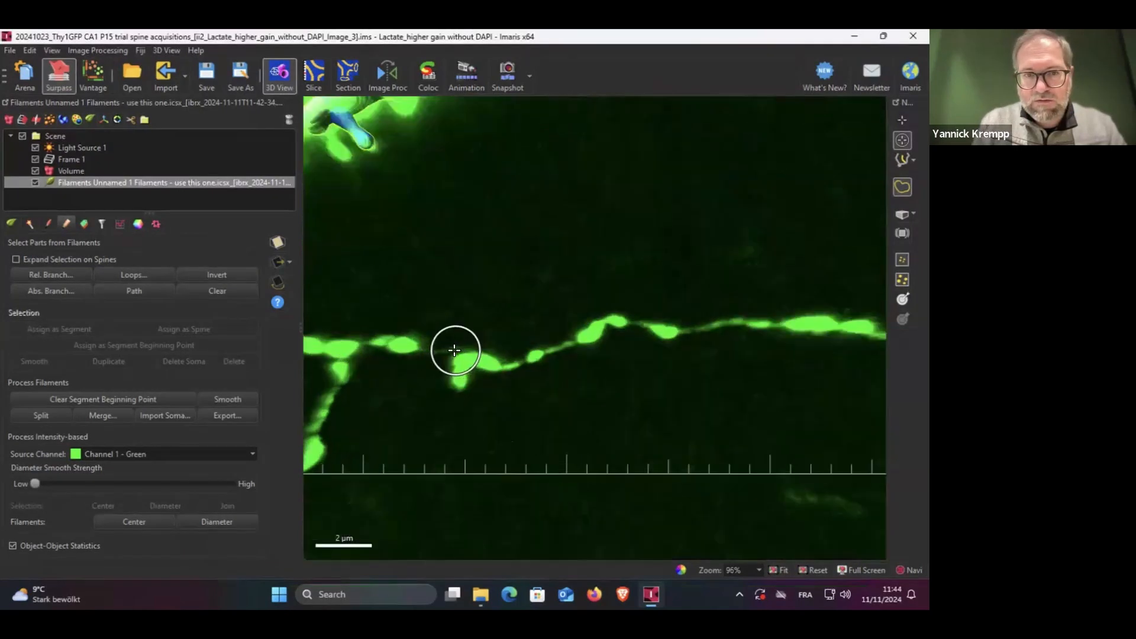
# Hide the volume to expose the detached spines left at the lower end of the main dendrite
pyautogui.scroll(-5, 450, 351)
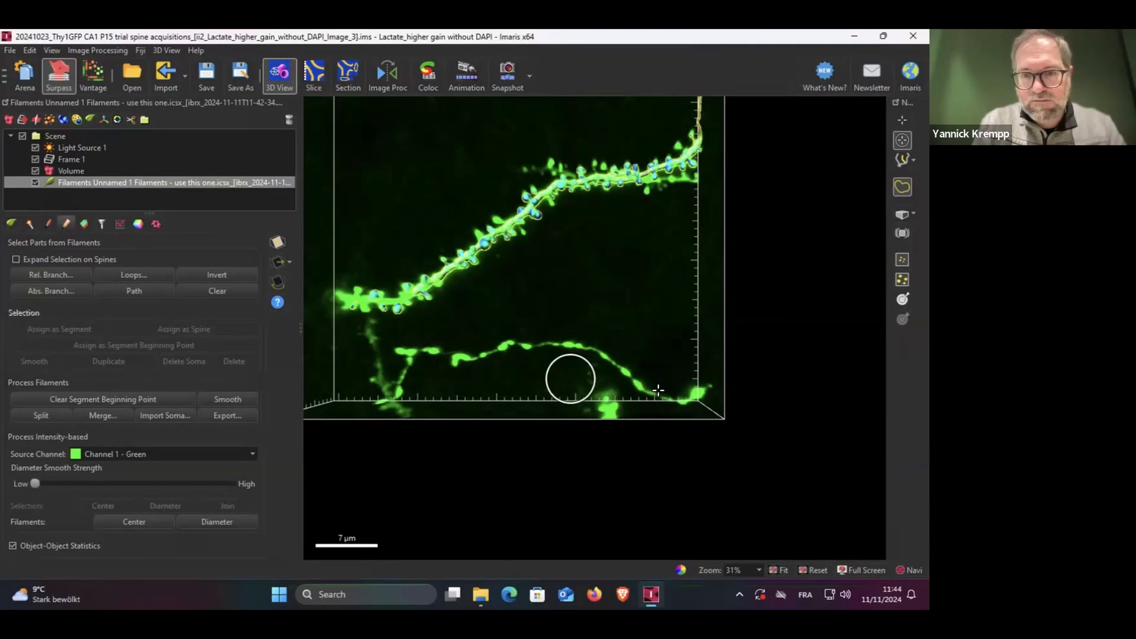
pyautogui.scroll(6, 421, 325)
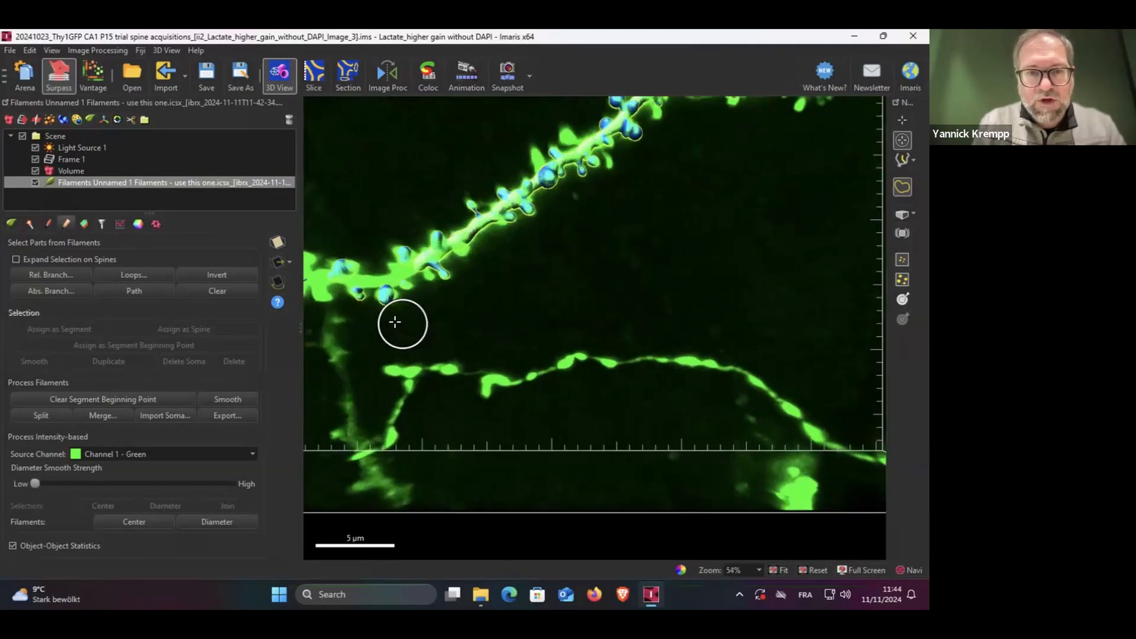
pyautogui.click(382, 277)
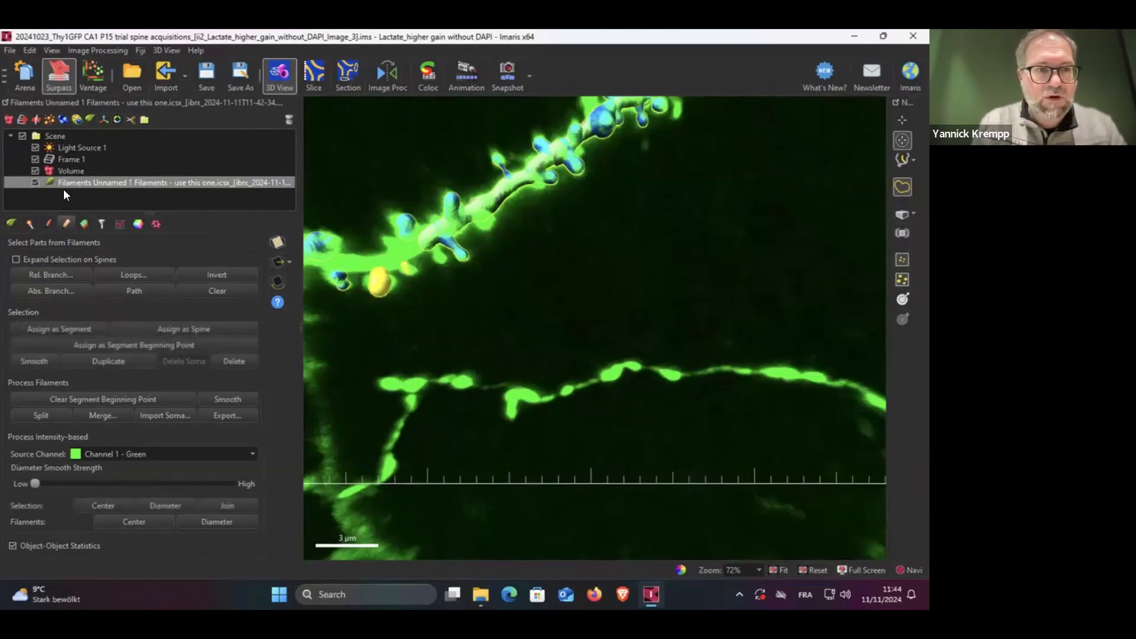
pyautogui.click(35, 170)
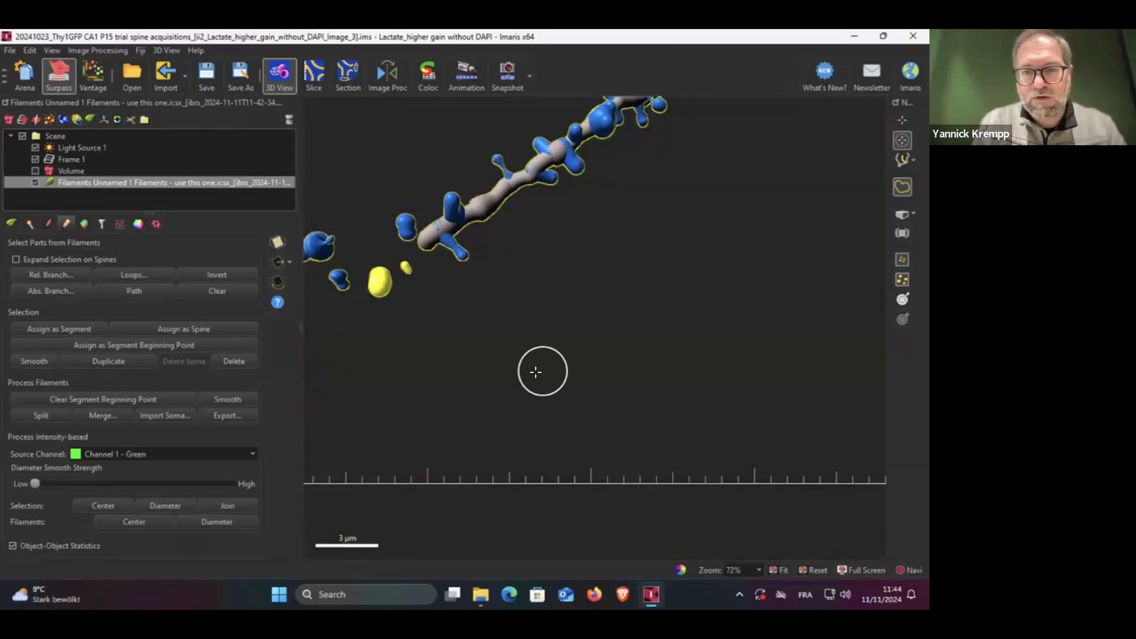
pyautogui.scroll(2, 532, 371)
pyautogui.scroll(-4, 533, 371)
pyautogui.scroll(-2, 532, 363)
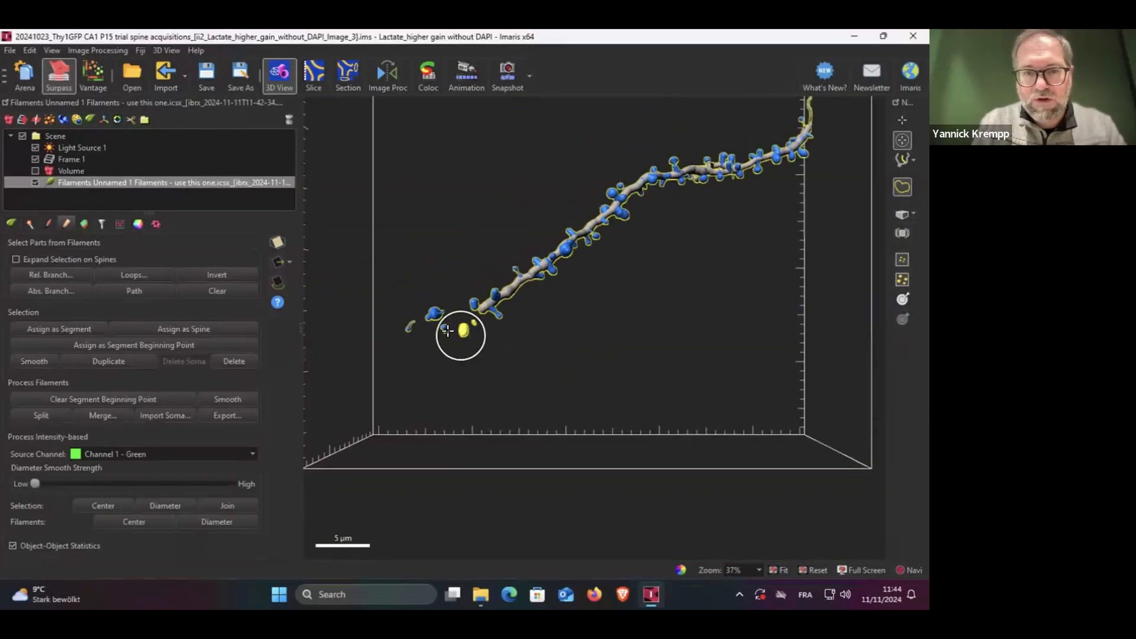
pyautogui.keyDown('ctrl'); pyautogui.click(426, 327); pyautogui.keyUp('ctrl')
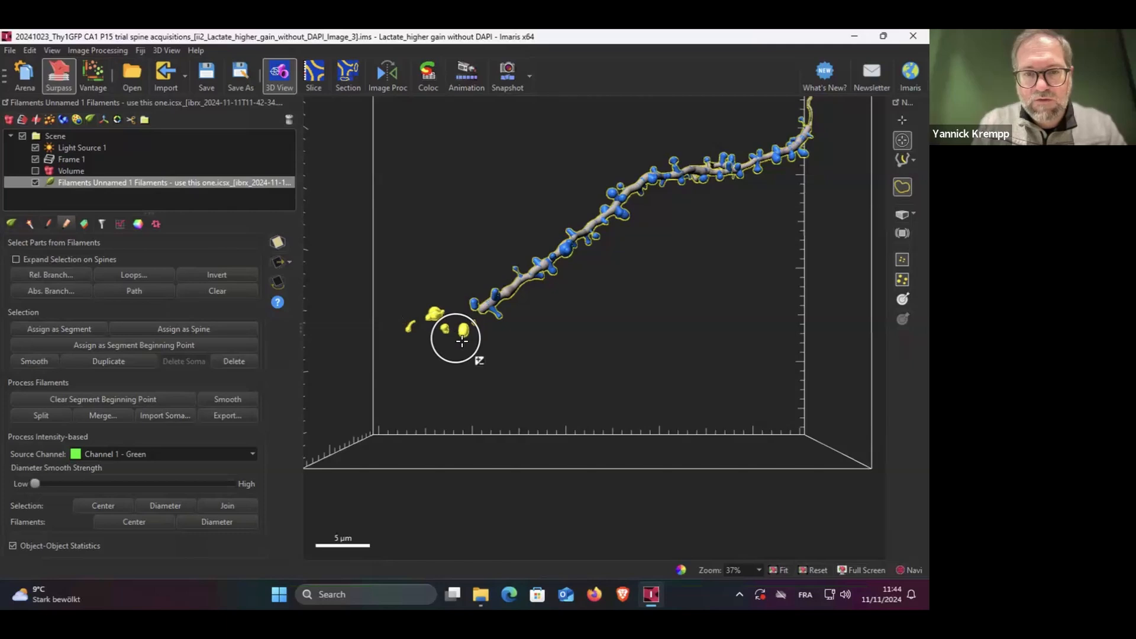
pyautogui.keyDown('ctrl'); pyautogui.click(454, 315); pyautogui.keyUp('ctrl')
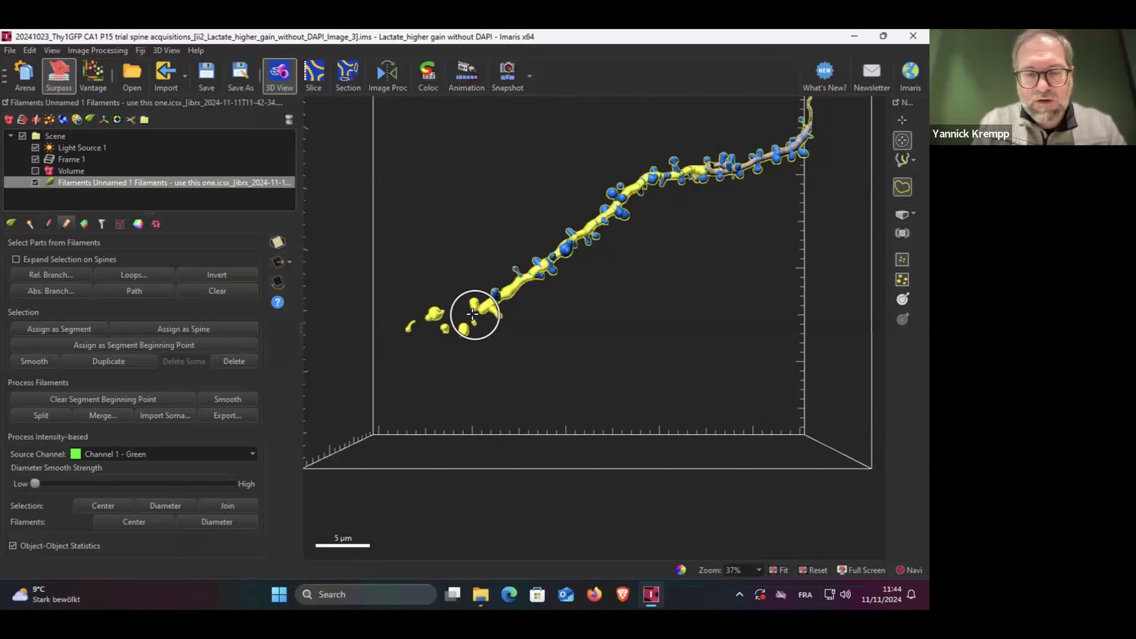
pyautogui.scroll(-4, 555, 281)
pyautogui.scroll(8, 500, 306)
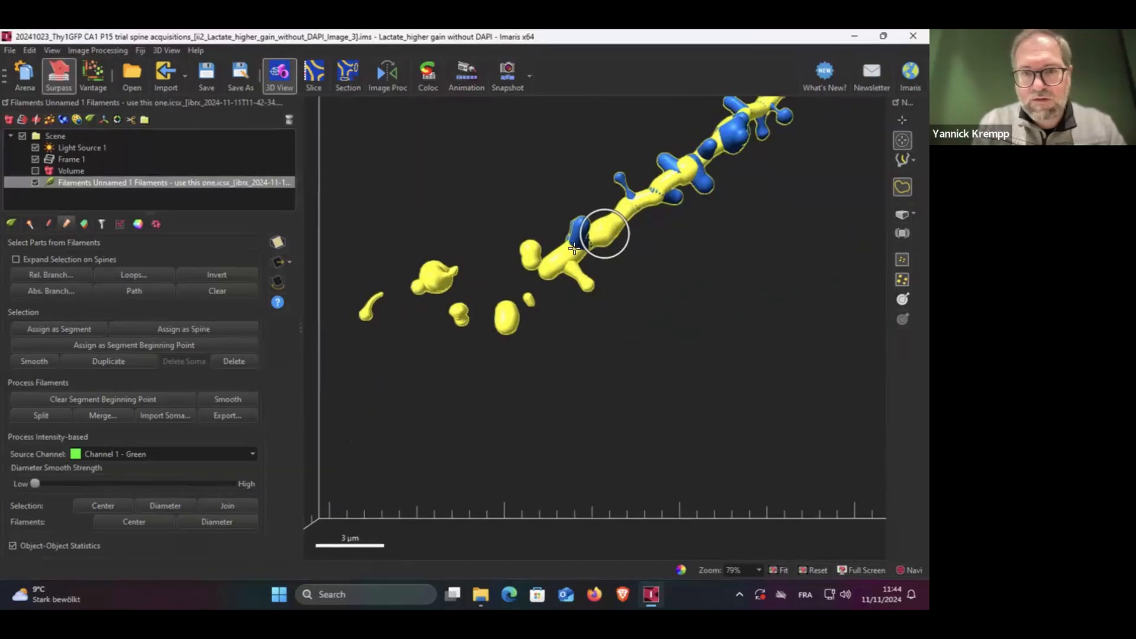
# Delete the detached spines and stray fragments beyond the lower end of the main dendrite
pyautogui.click(403, 282)
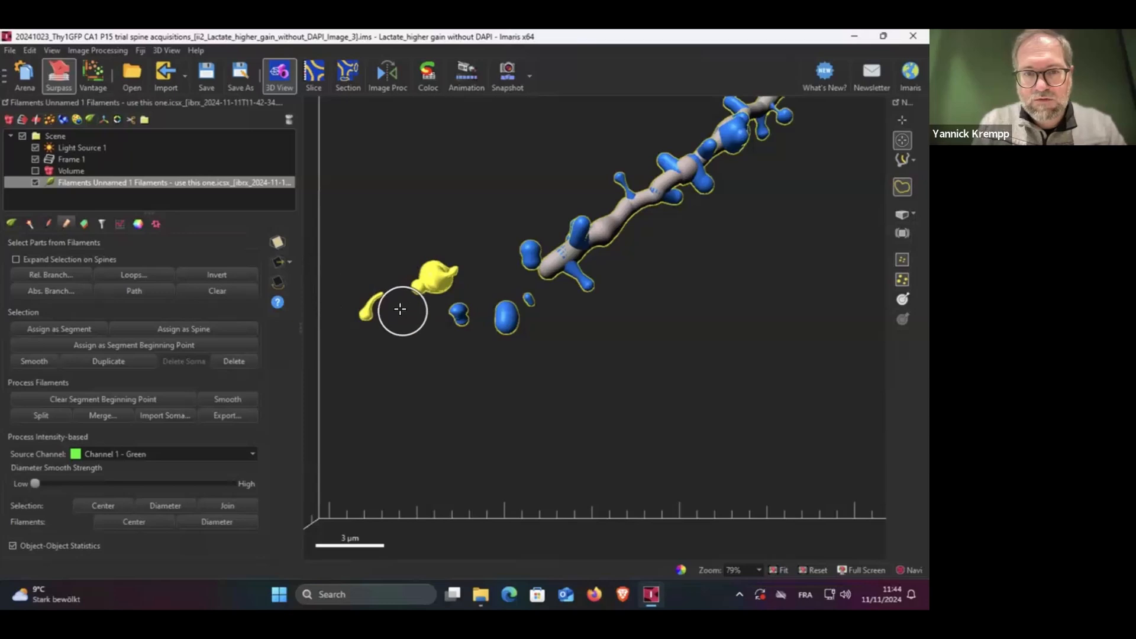
pyautogui.click(234, 361)
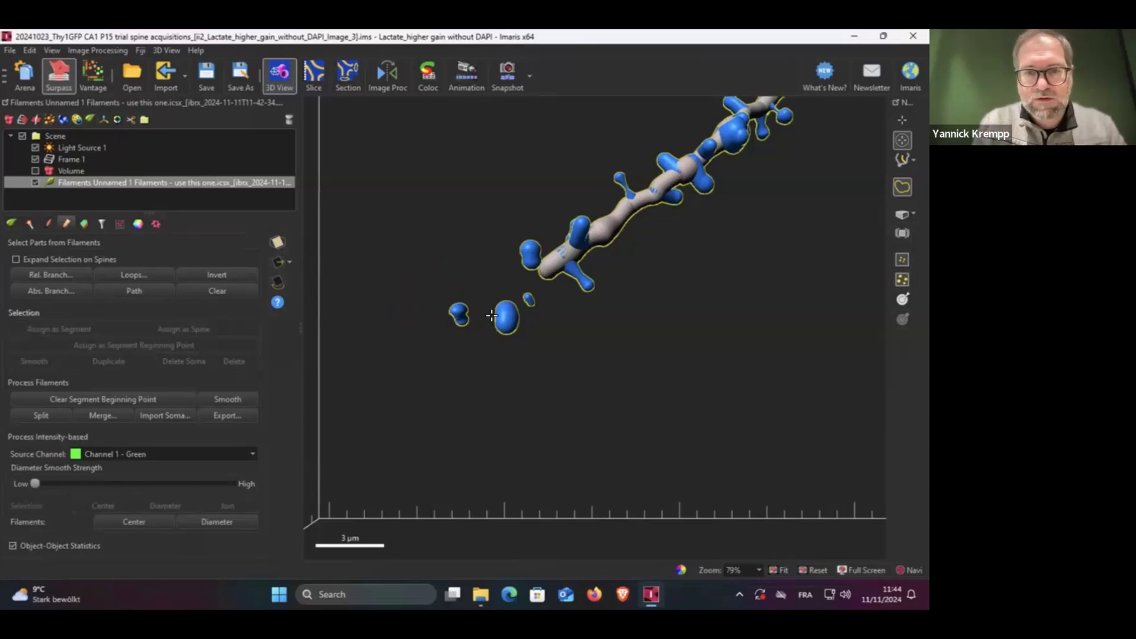
pyautogui.click(512, 315)
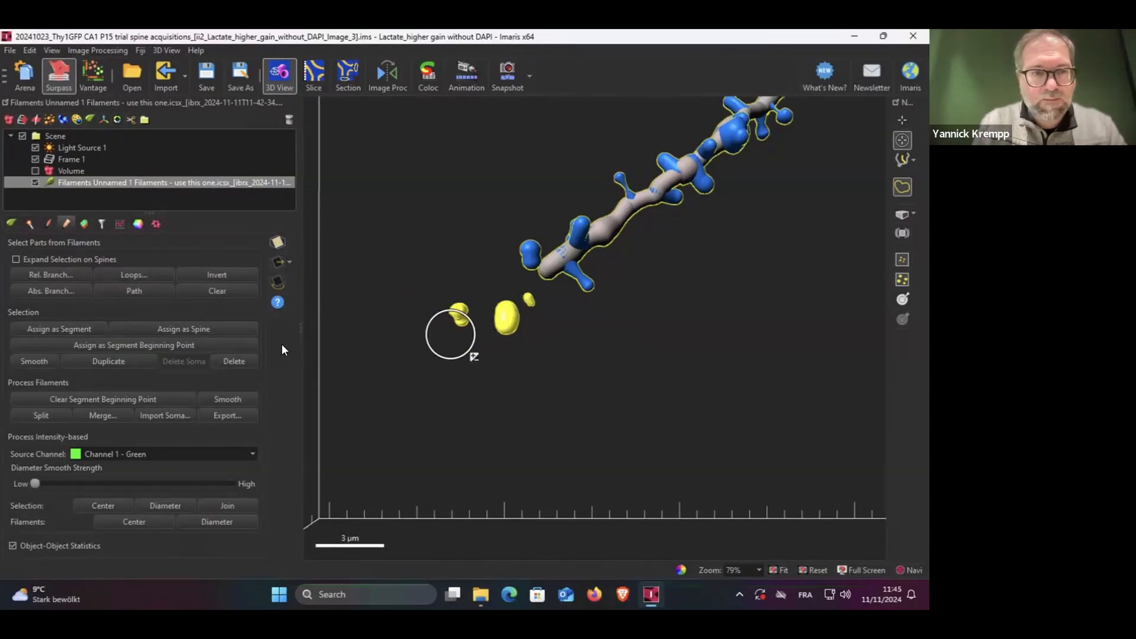
pyautogui.click(244, 361)
pyautogui.click(518, 256)
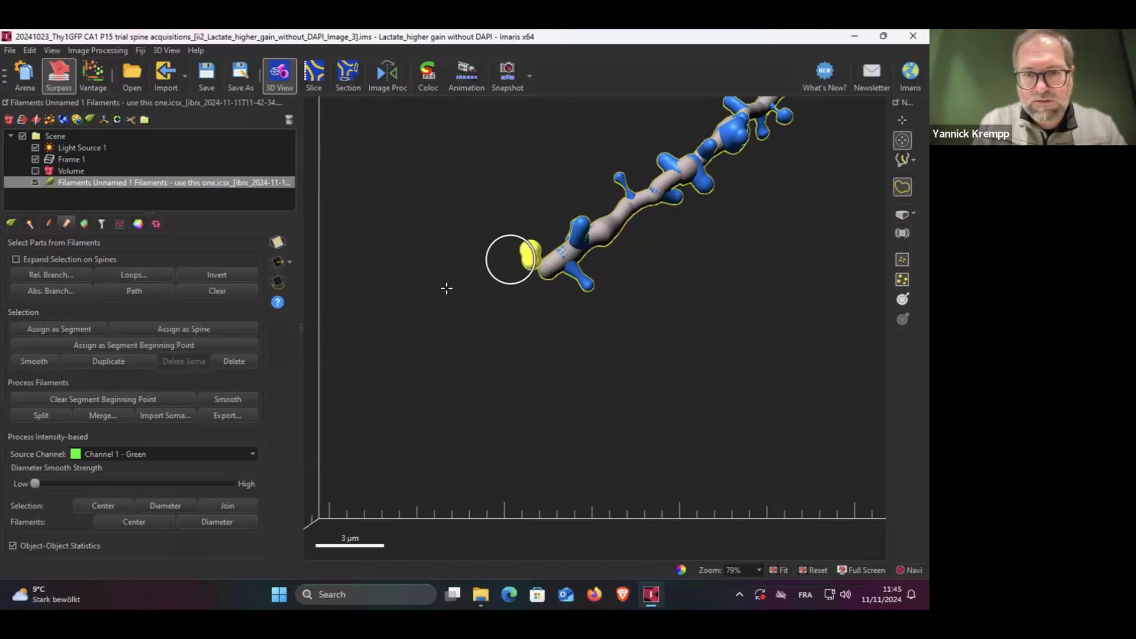
pyautogui.click(236, 361)
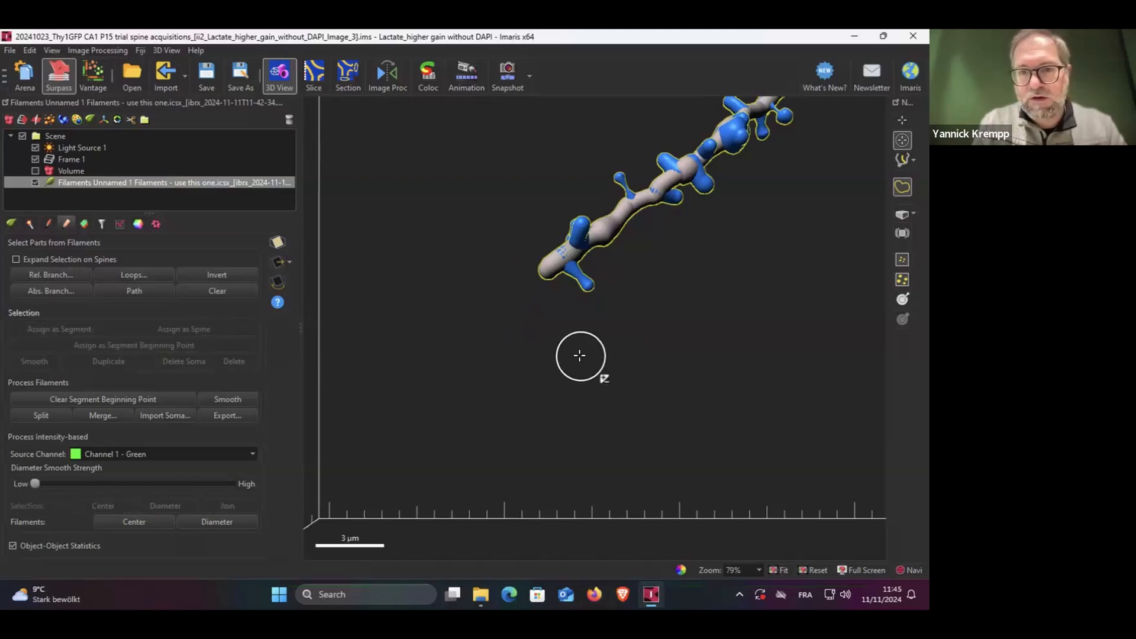
# Try to select the thin fibre running up from the dendrite's upper end without including the dendrite itself
pyautogui.scroll(-10, 580, 355)
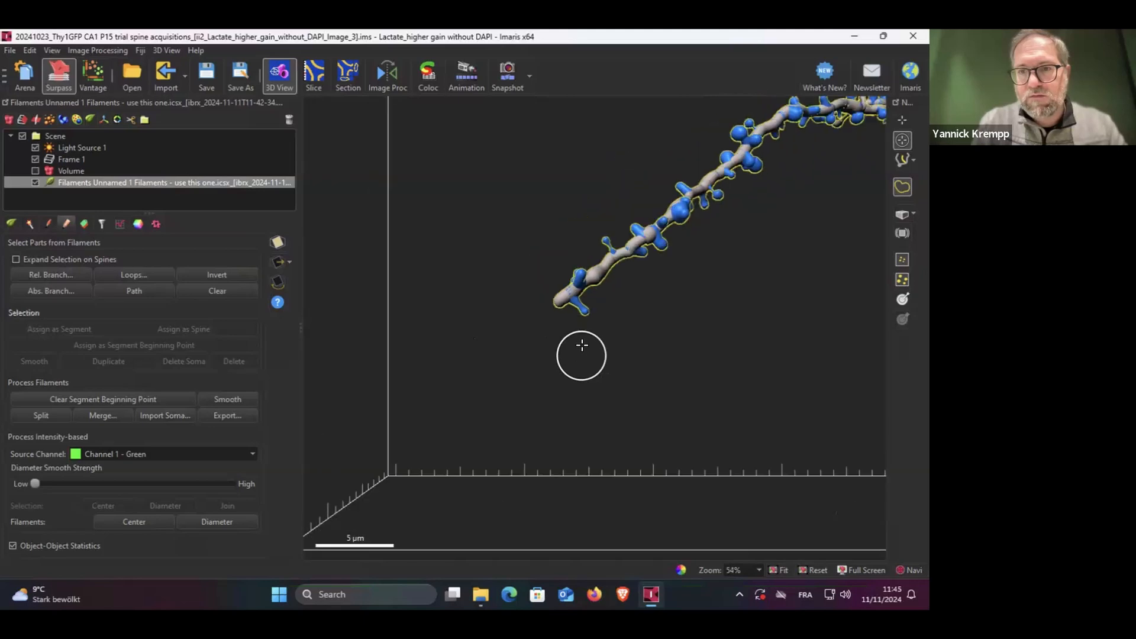
pyautogui.scroll(-2, 615, 331)
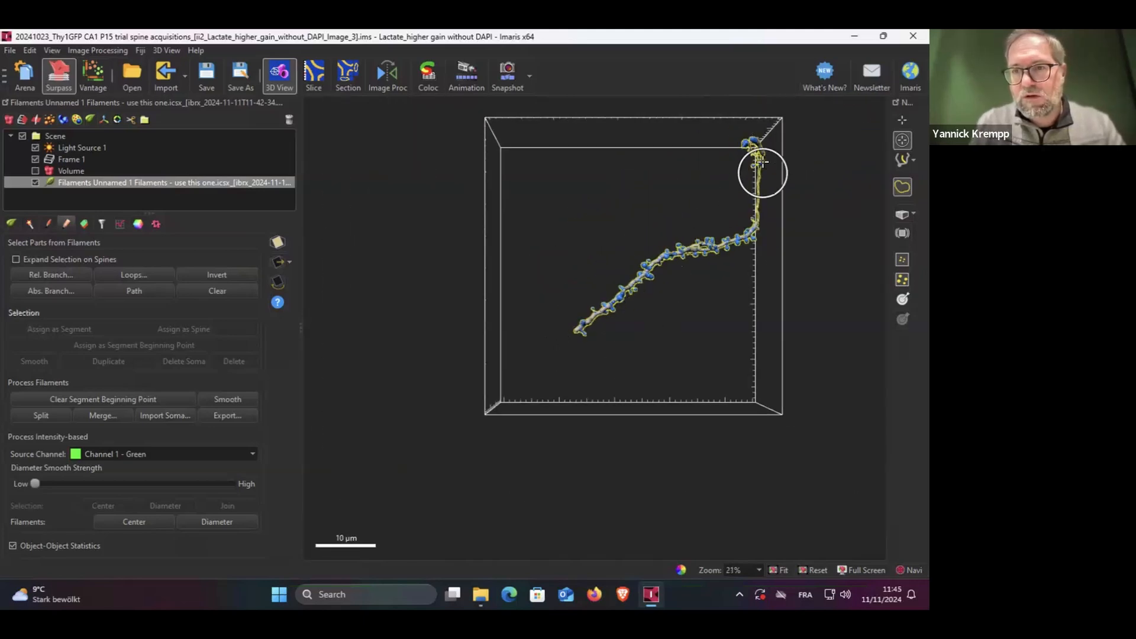
pyautogui.scroll(-2, 760, 164)
pyautogui.scroll(3, 760, 165)
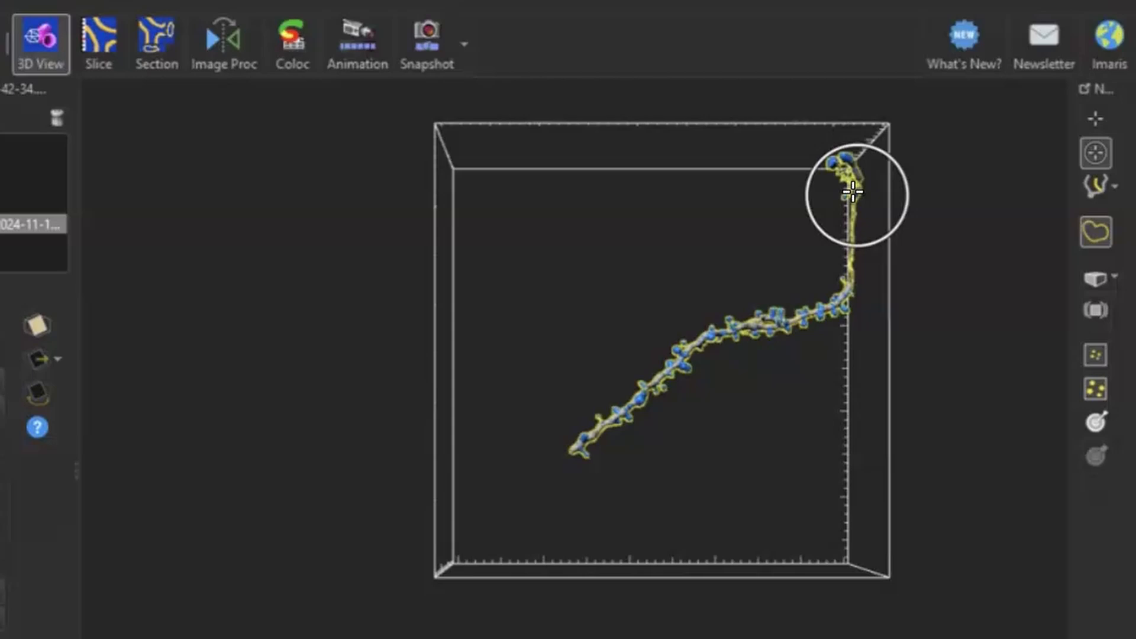
pyautogui.click(853, 191)
pyautogui.scroll(-4, 852, 191)
pyautogui.keyDown('ctrl'); pyautogui.scroll(-1, 848, 216); pyautogui.keyUp('ctrl')
pyautogui.scroll(-3, 849, 218)
pyautogui.scroll(8, 847, 222)
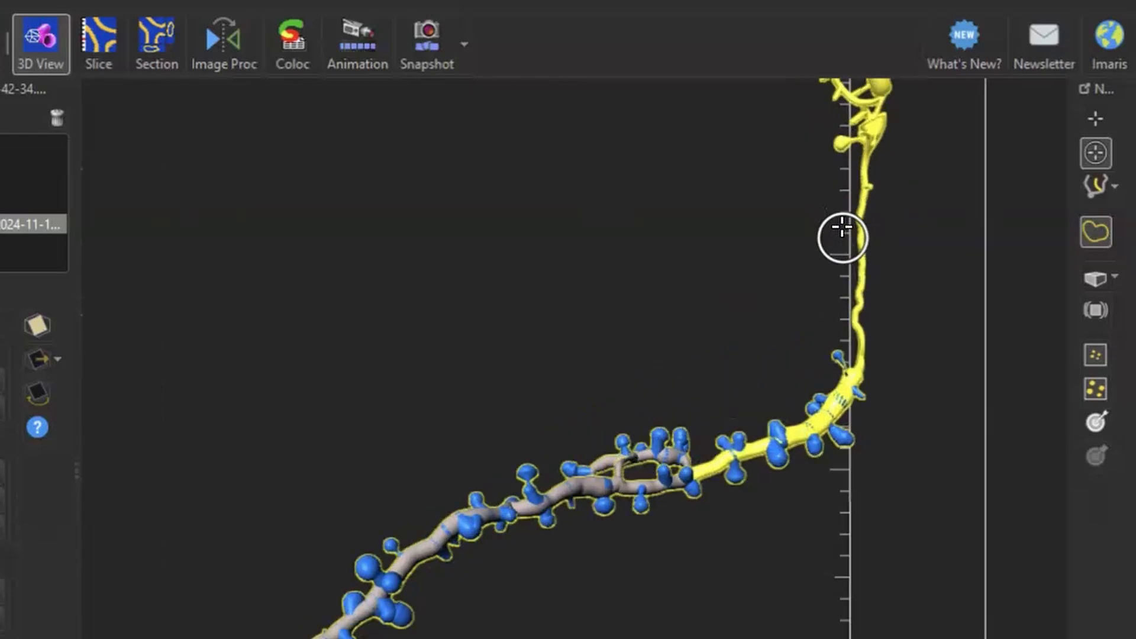
pyautogui.click(779, 211)
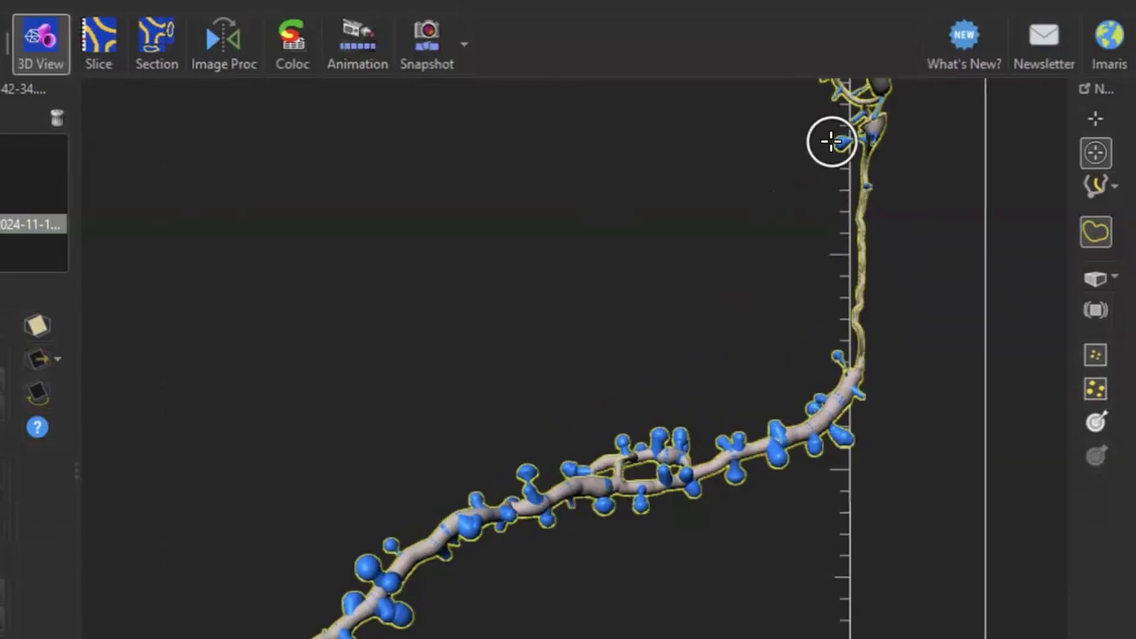
pyautogui.click(855, 193)
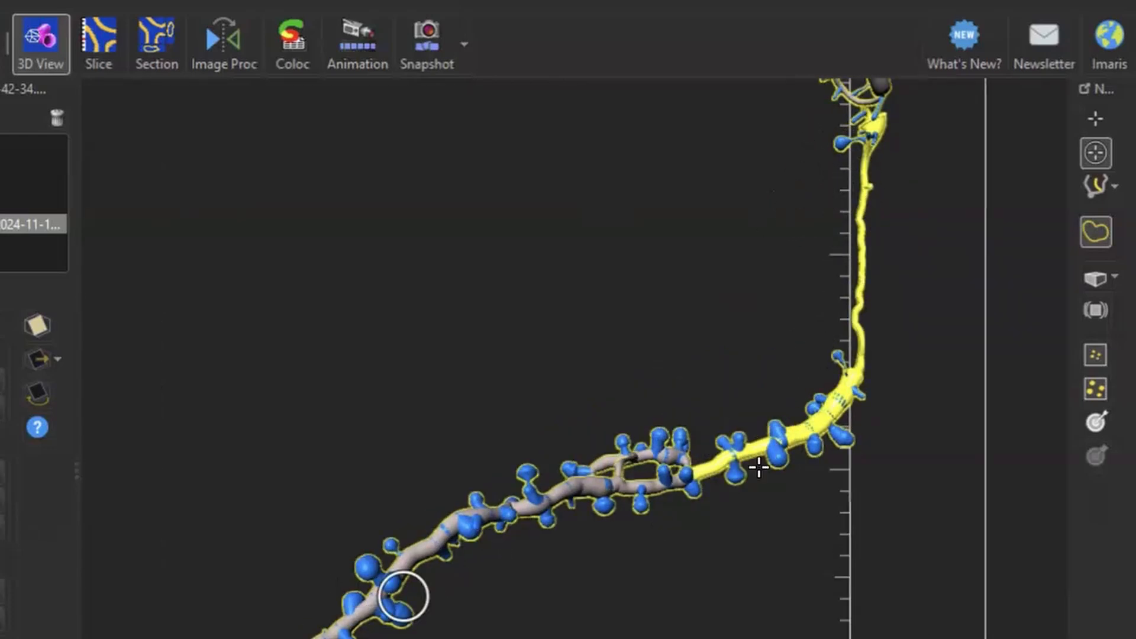
# Delete the thin fibre and the spine cluster beyond the dendrite's upper end, using Filament Point Selection to leave the dendrite itself out
pyautogui.moveTo(754, 268); pyautogui.dragTo(556, 455)
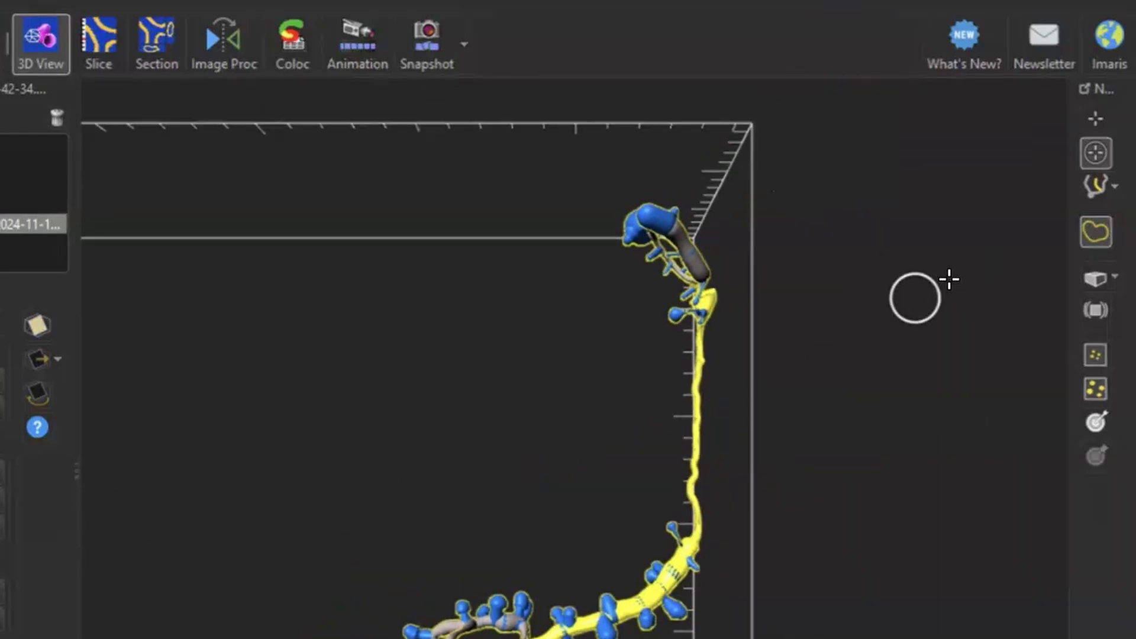
pyautogui.click(1107, 188)
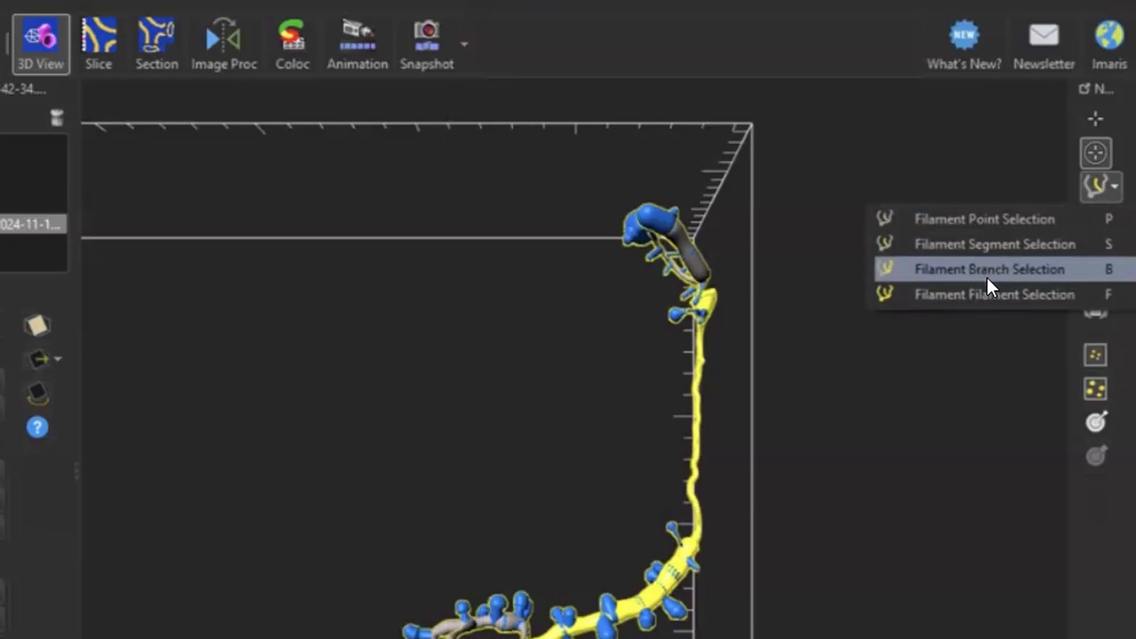
pyautogui.click(985, 225)
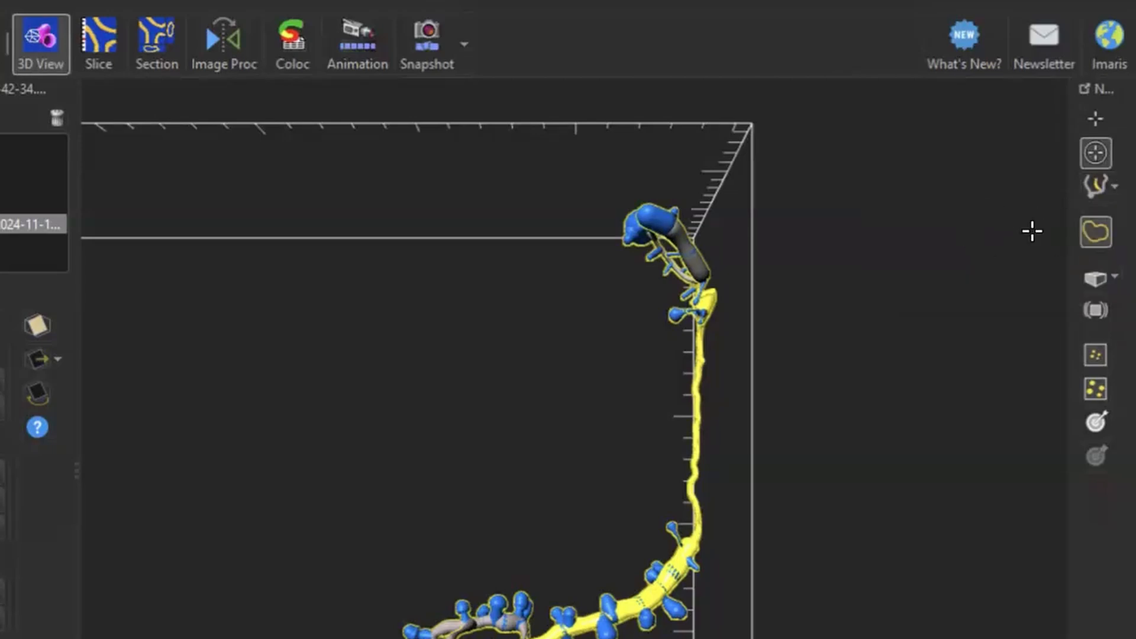
pyautogui.click(701, 383)
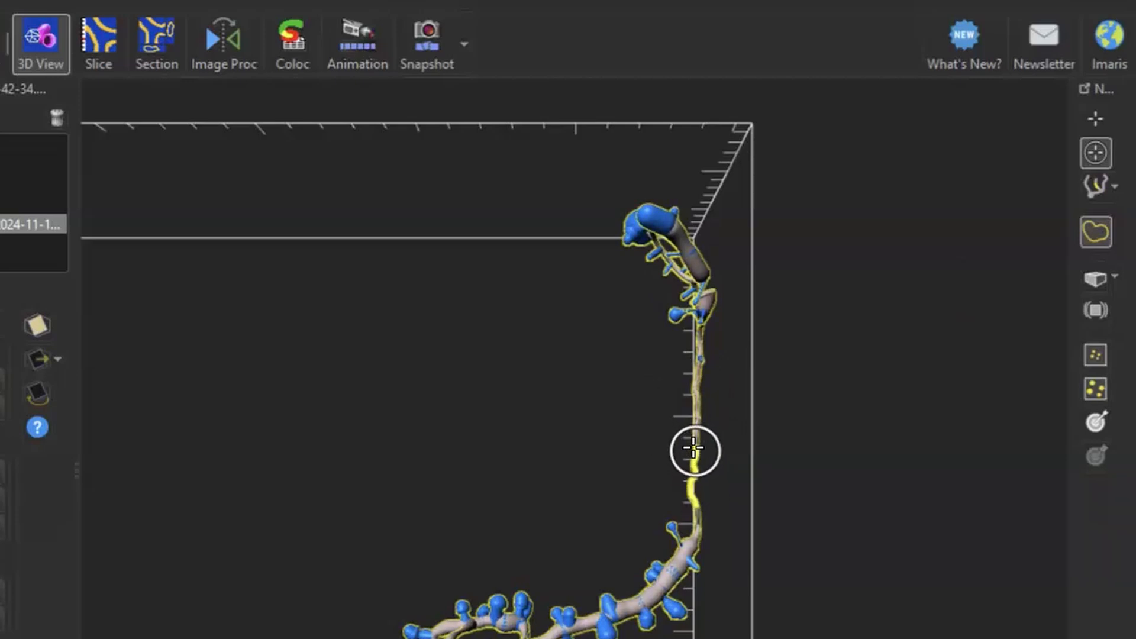
pyautogui.moveTo(695, 449)
pyautogui.keyDown('ctrl'); pyautogui.mouseDown()
pyautogui.moveTo(693, 307)
pyautogui.moveTo(669, 237)
pyautogui.moveTo(640, 212)
pyautogui.moveTo(650, 222)
pyautogui.mouseUp(); pyautogui.keyUp('ctrl')
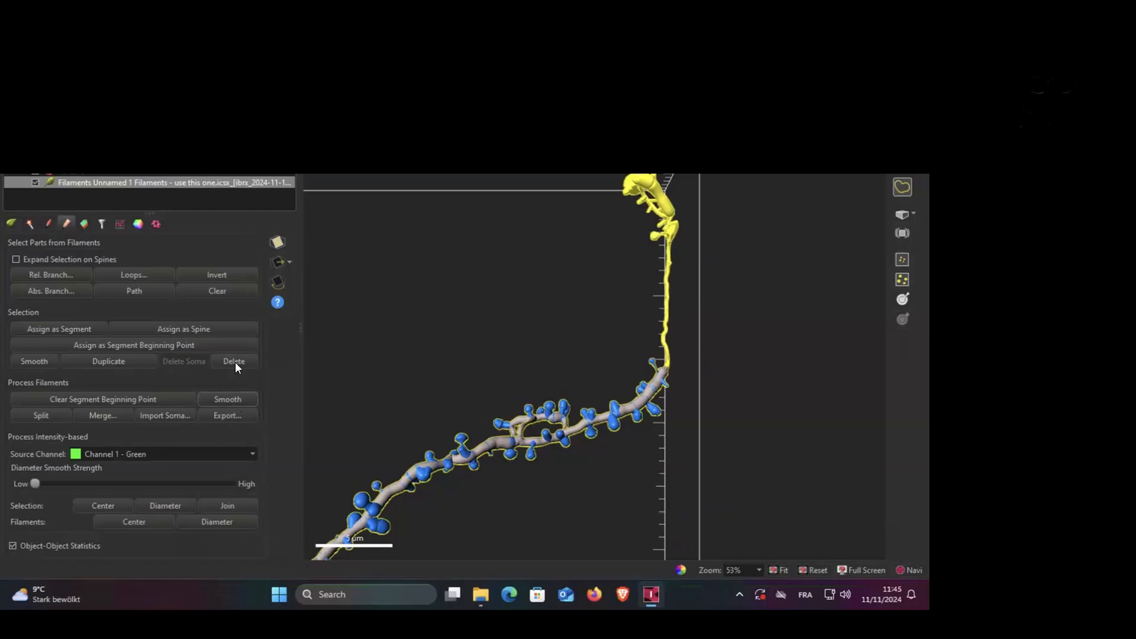
pyautogui.click(235, 361)
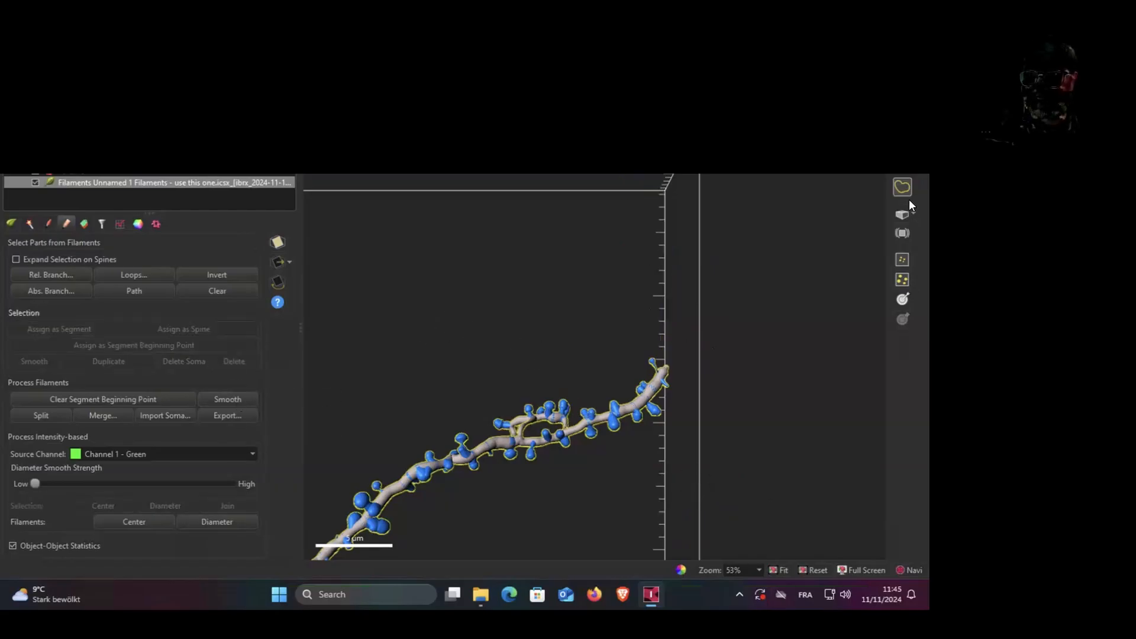
pyautogui.click(904, 159)
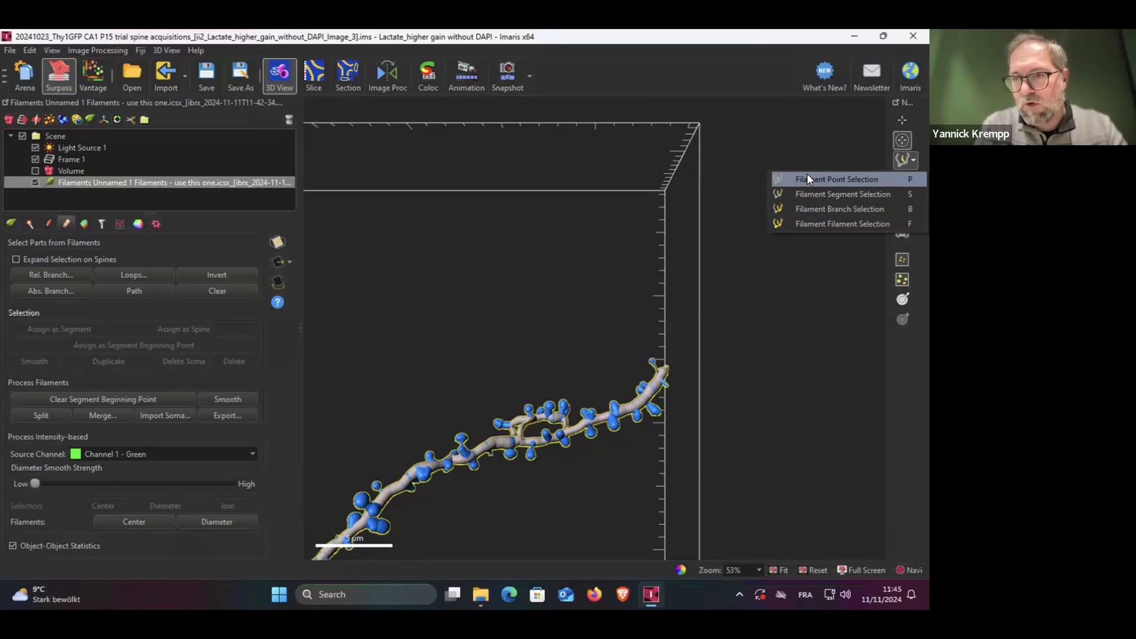
pyautogui.click(828, 208)
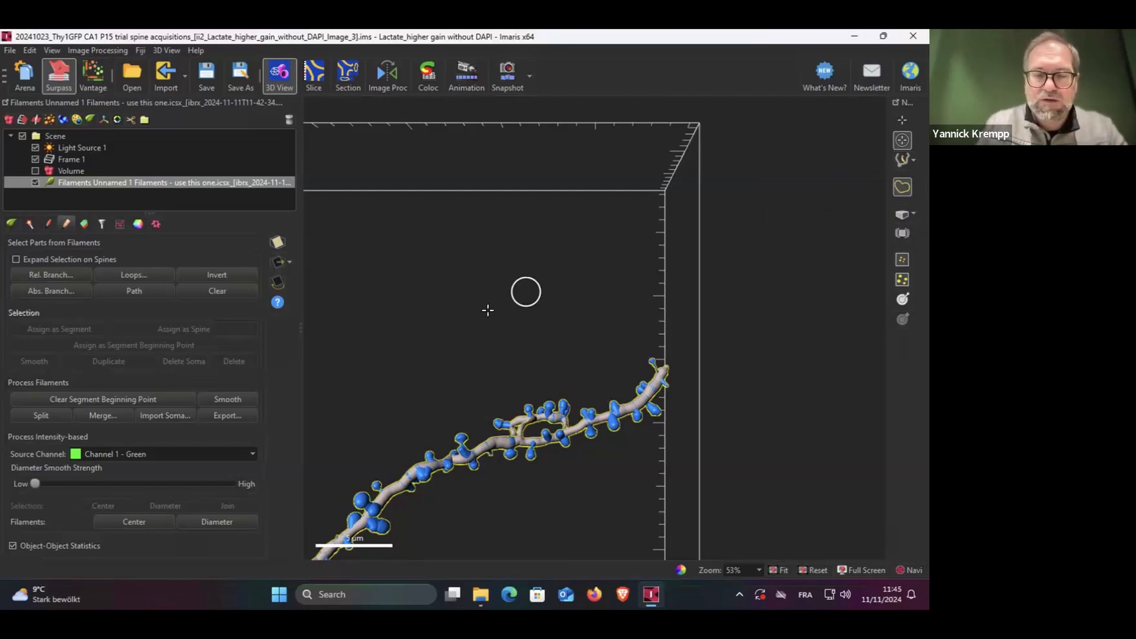
# Review the cleaned filament's overall statistics and browse the variables offered in the detailed statistics under Specific Values
pyautogui.scroll(-6, 488, 310)
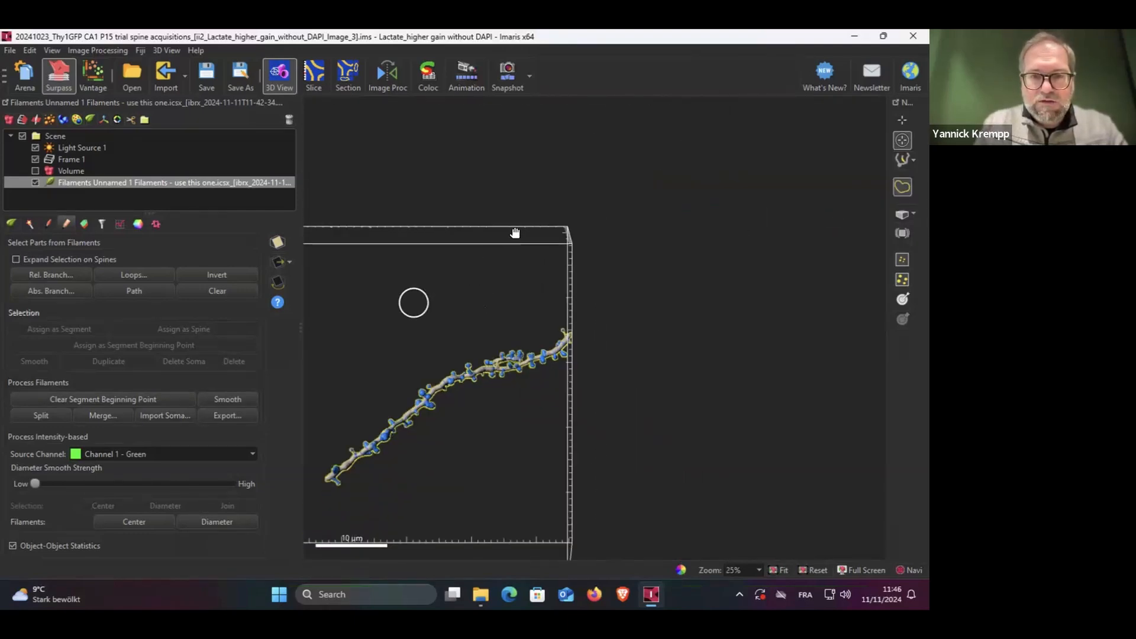
pyautogui.moveTo(413, 302); pyautogui.dragTo(515, 233, button='right')
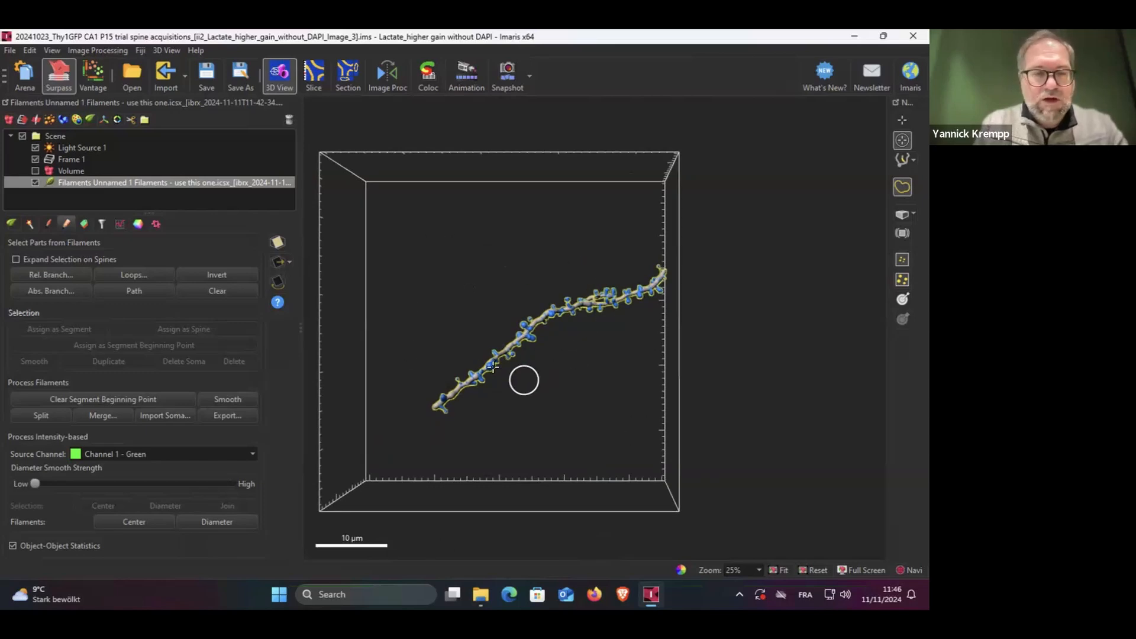
pyautogui.click(120, 223)
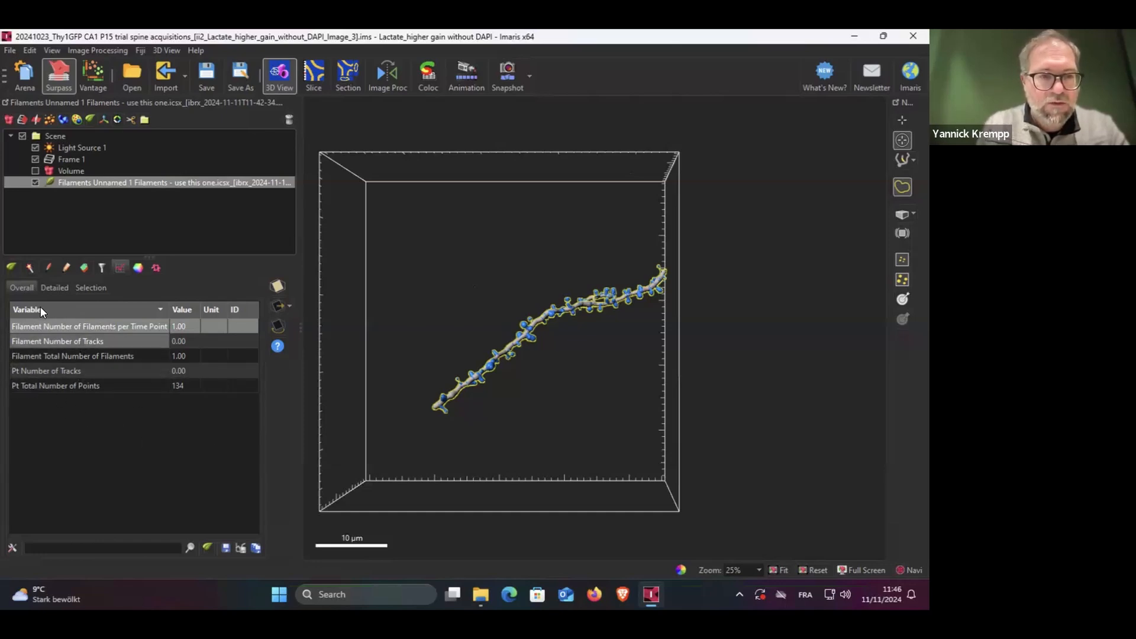
pyautogui.click(46, 288)
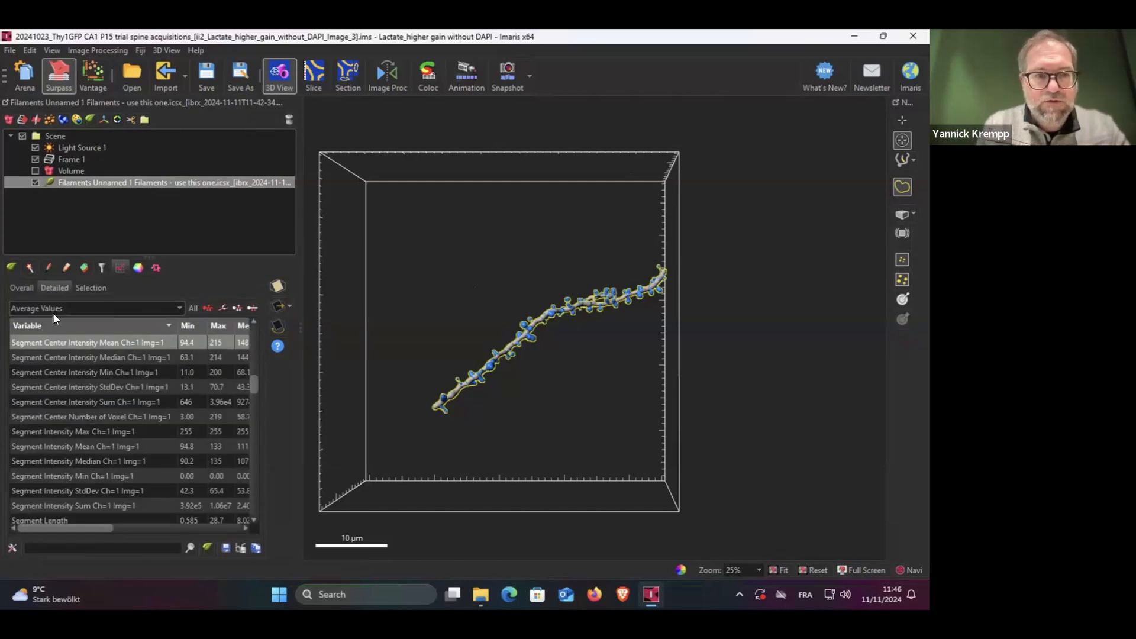
pyautogui.click(91, 310)
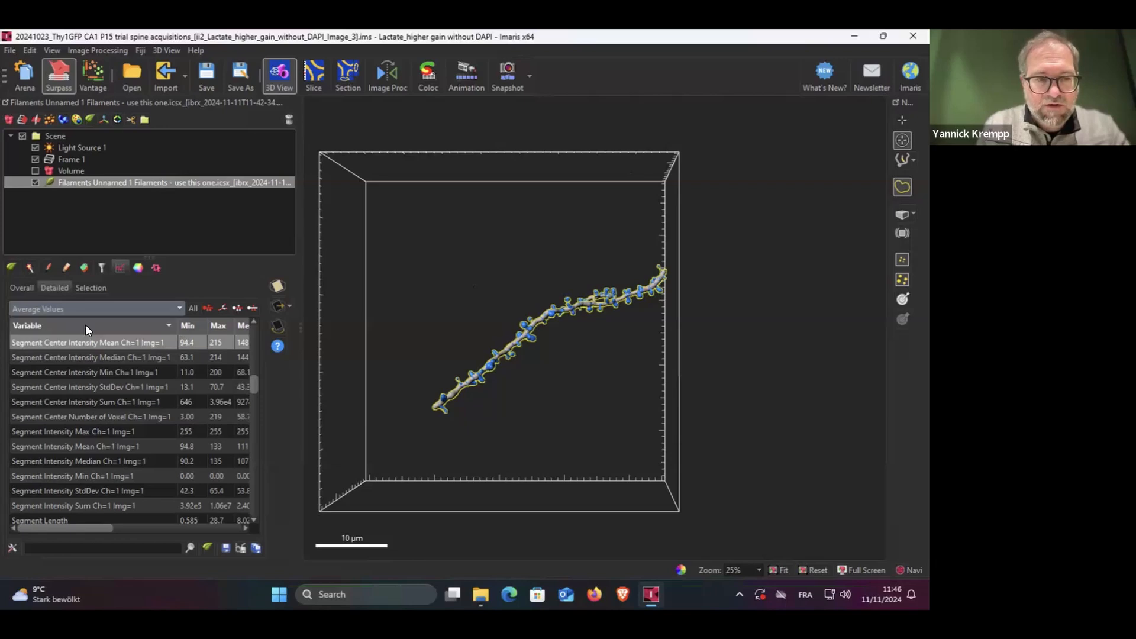
pyautogui.click(85, 324)
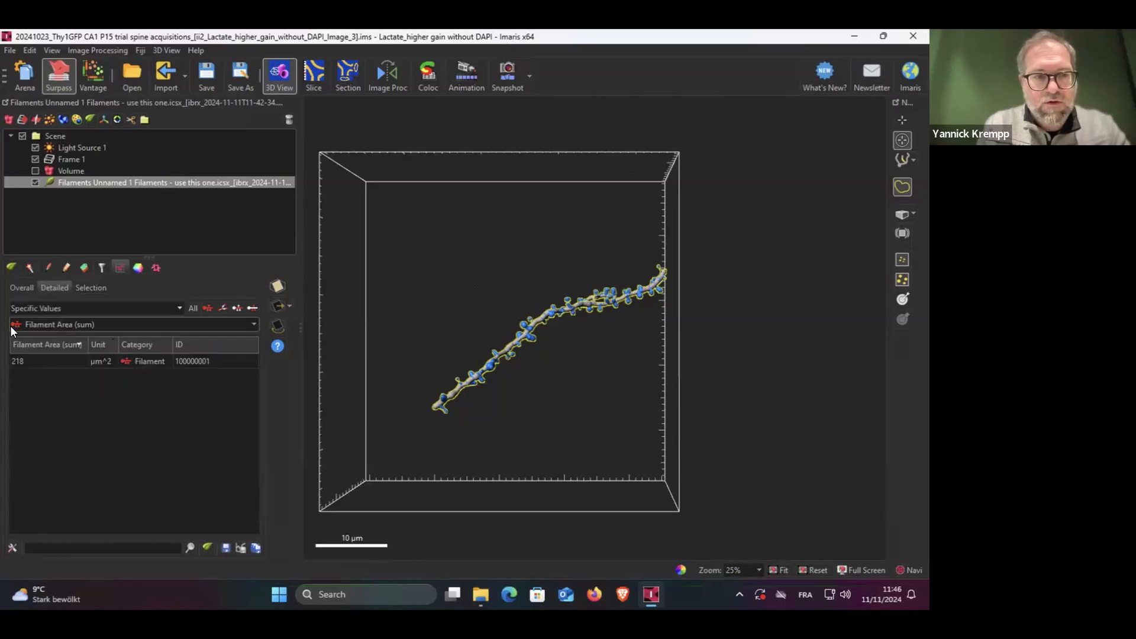
pyautogui.click(92, 328)
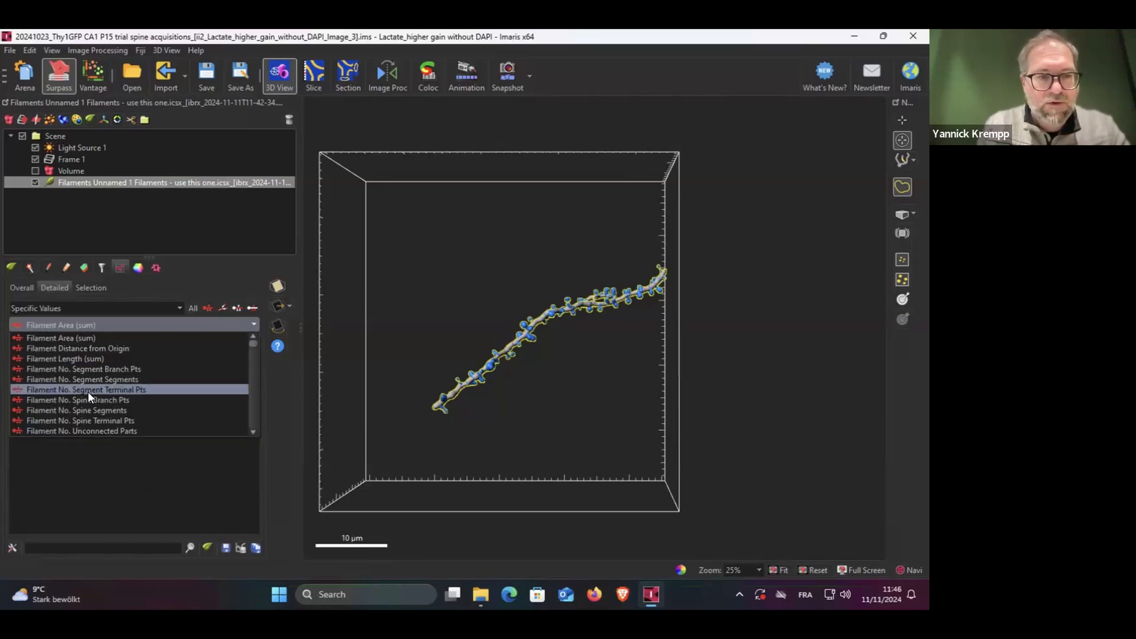
pyautogui.scroll(-10, 245, 361)
pyautogui.scroll(-10, 247, 379)
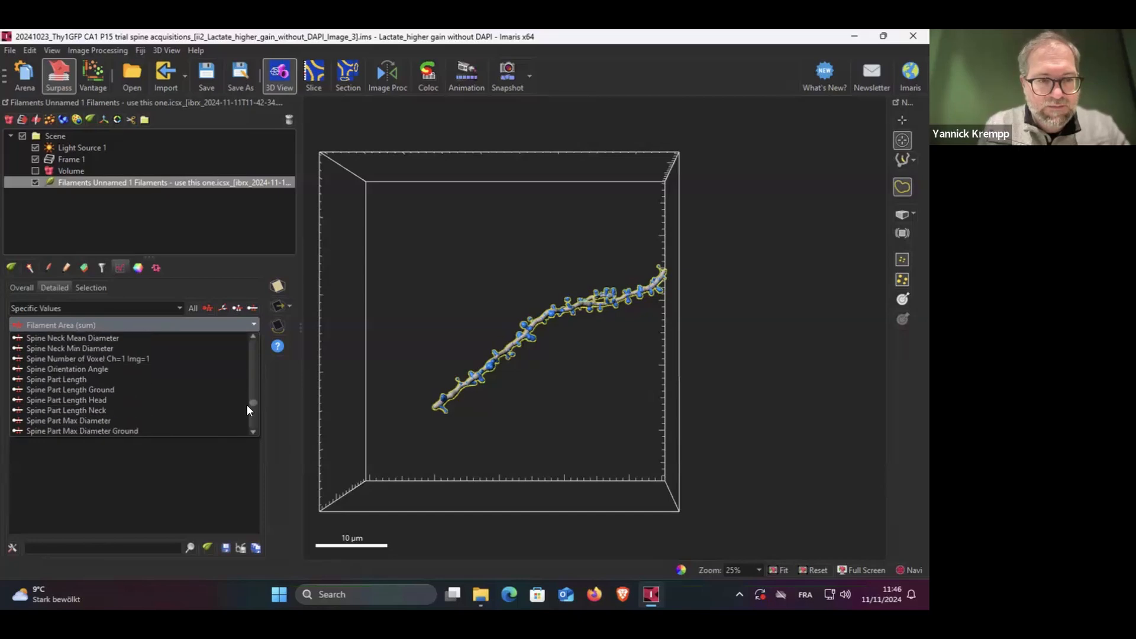
# Open the selection statistics and select the long lower segment of the dendrite with Filament Segment Selection
pyautogui.click(97, 290)
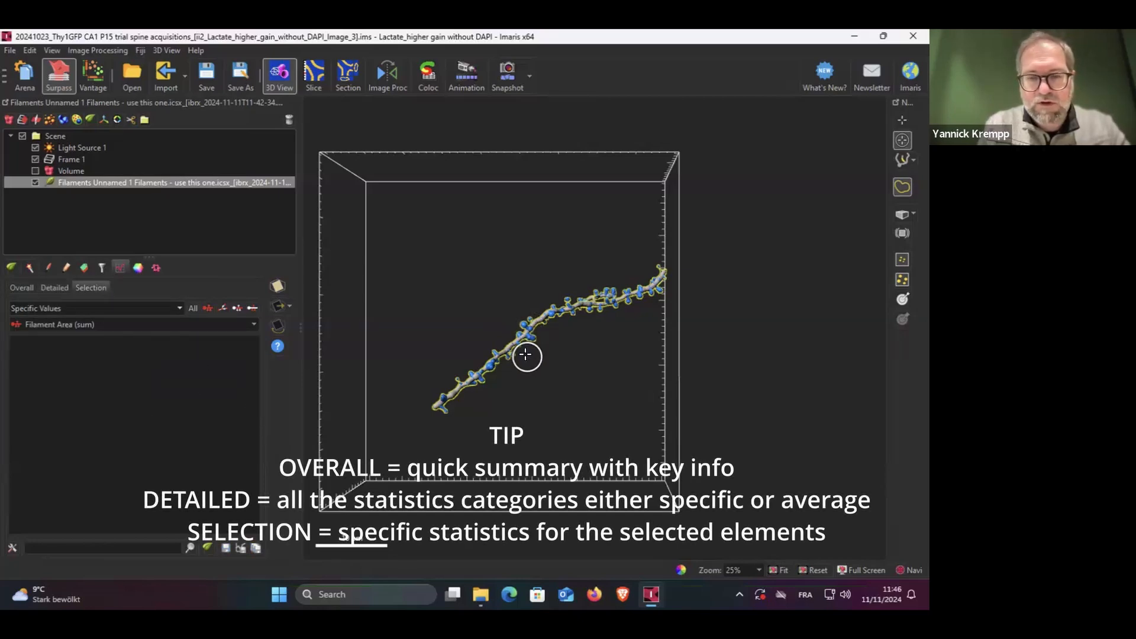
pyautogui.scroll(-3, 526, 352)
pyautogui.scroll(5, 502, 354)
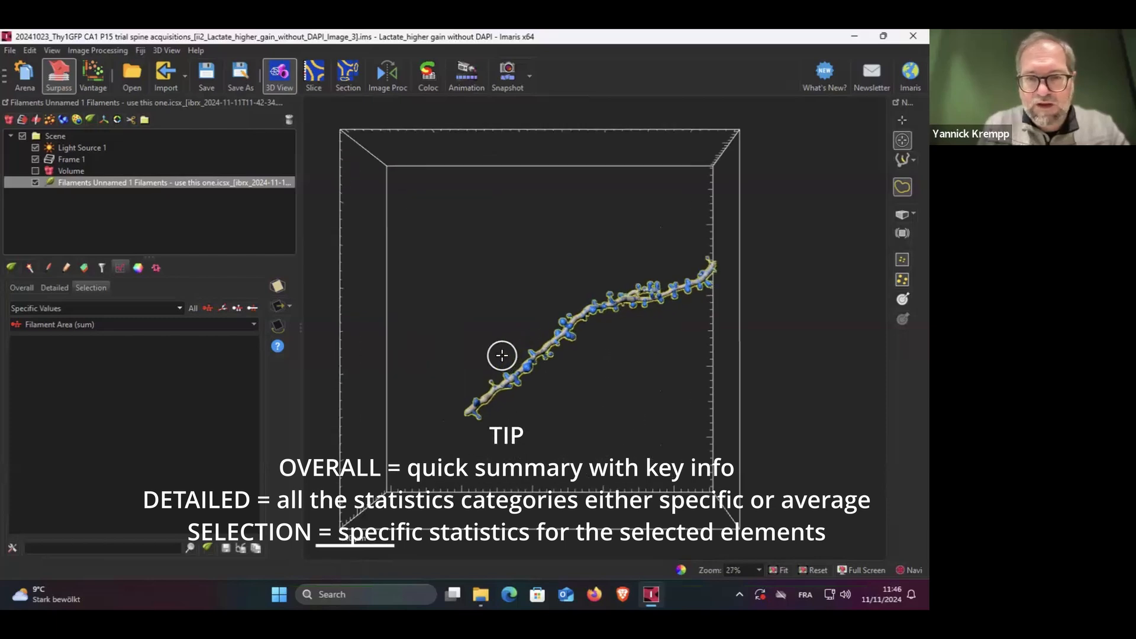
pyautogui.scroll(5, 502, 355)
pyautogui.click(477, 446)
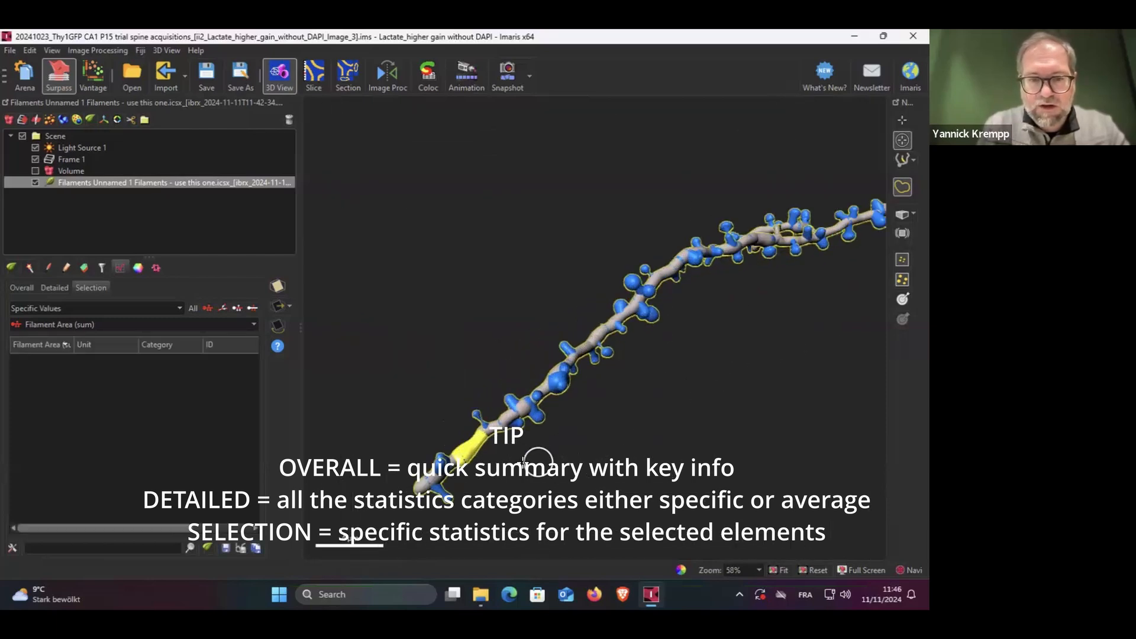
pyautogui.click(904, 161)
pyautogui.click(852, 195)
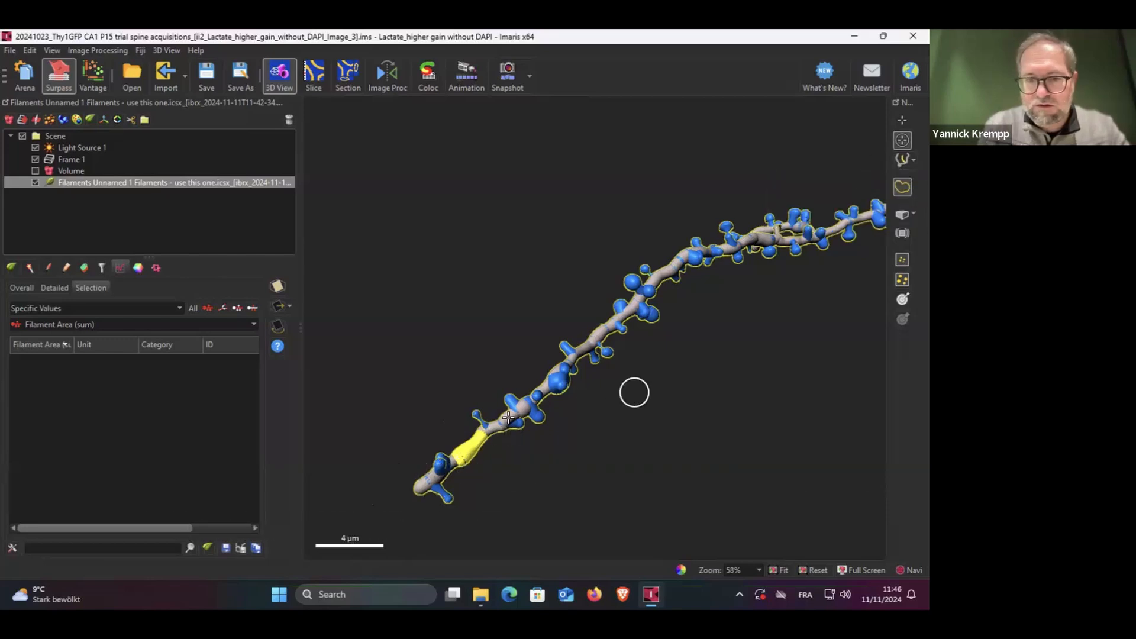
pyautogui.click(535, 431)
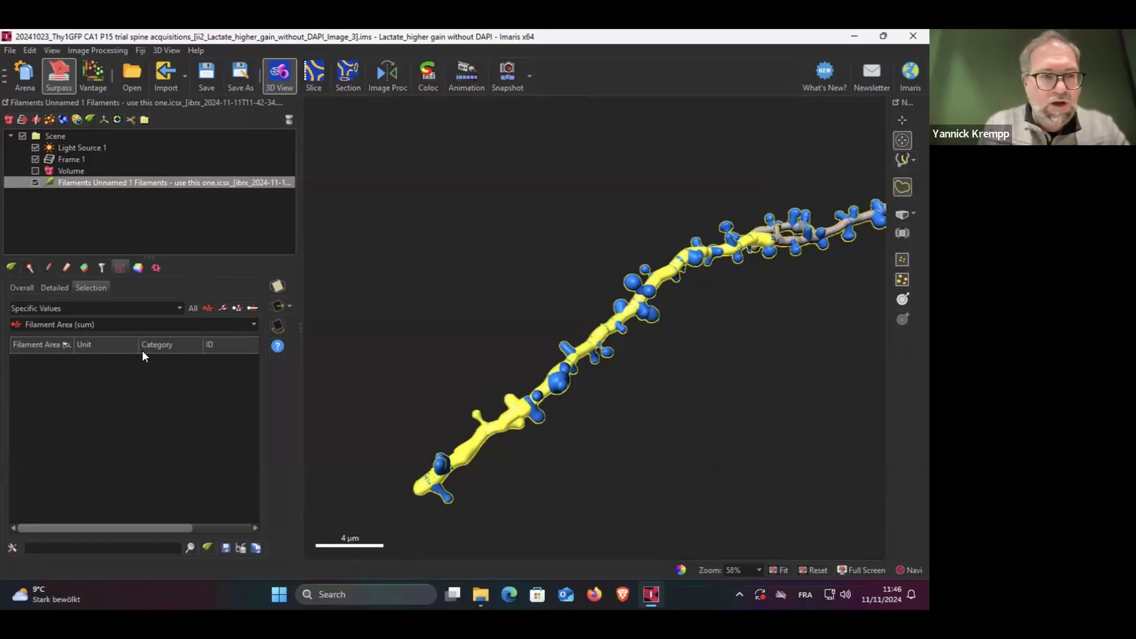
# Set the displayed selection statistic to Filament Spine Volume (sum)
pyautogui.click(60, 326)
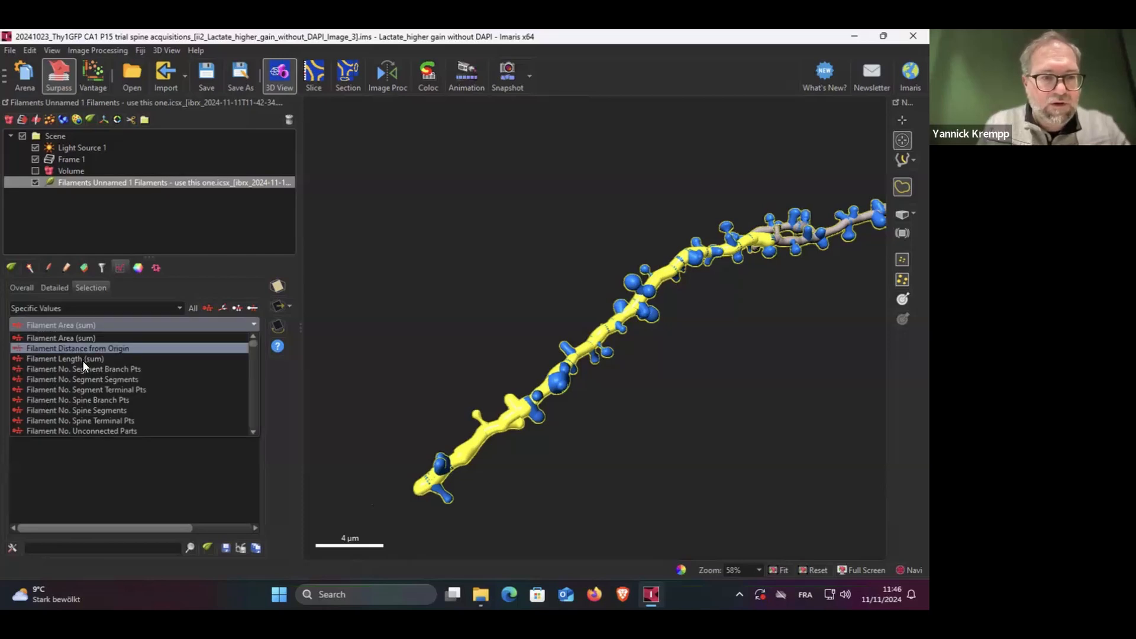
pyautogui.scroll(-3, 87, 380)
pyautogui.scroll(2, 87, 376)
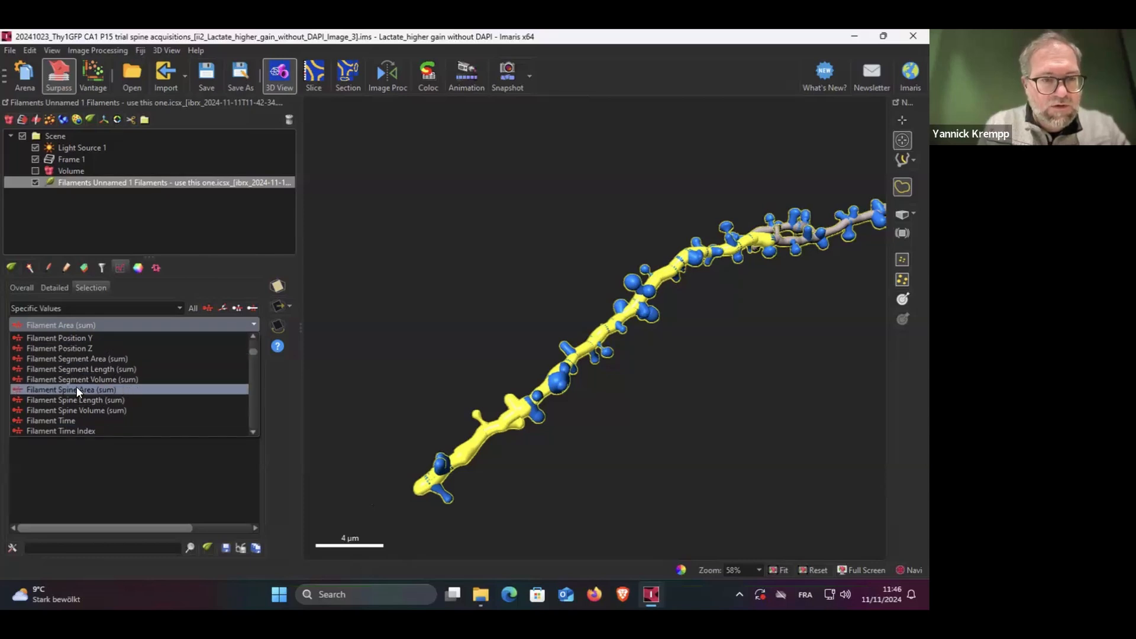
pyautogui.click(100, 410)
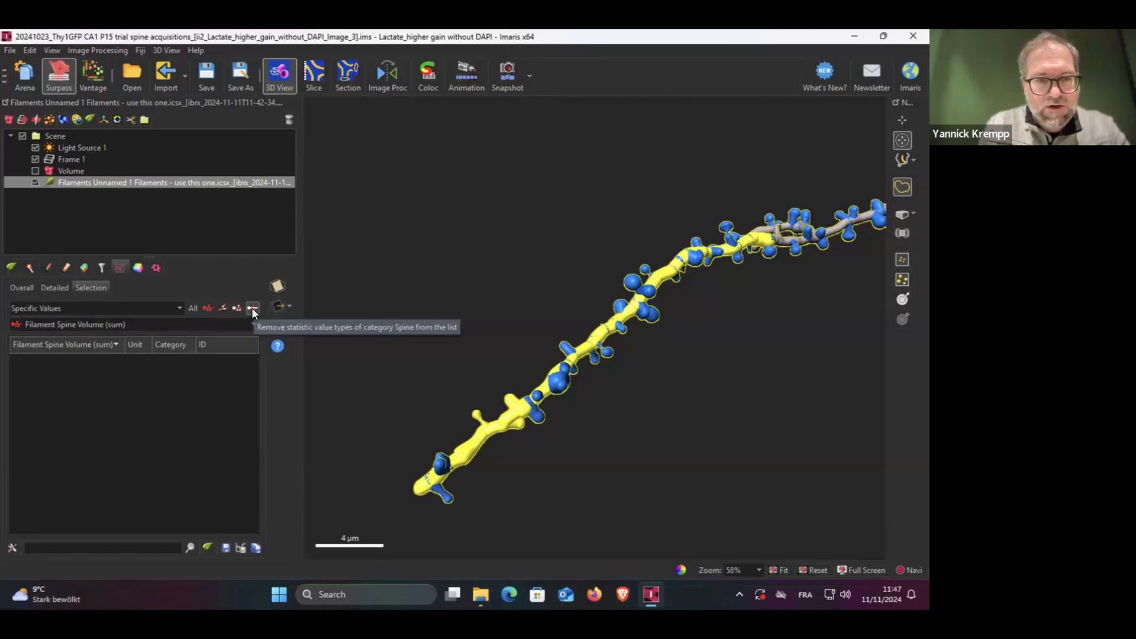
# Limit the selection statistics to the Spine category, after checking the Point and Segment categories
pyautogui.click(222, 309)
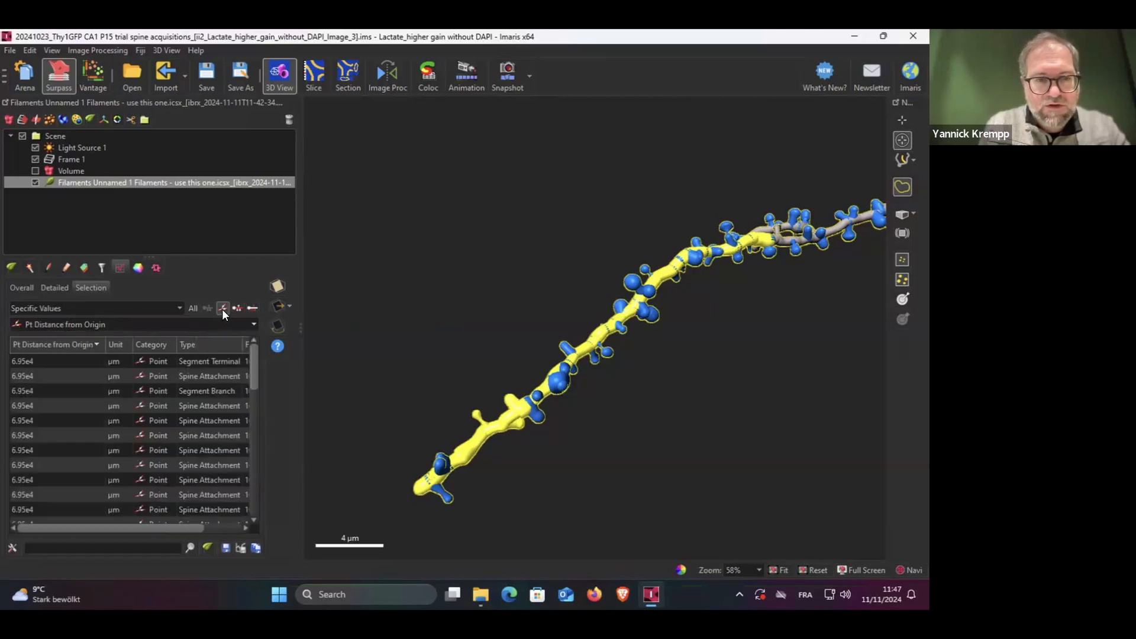
pyautogui.click(236, 307)
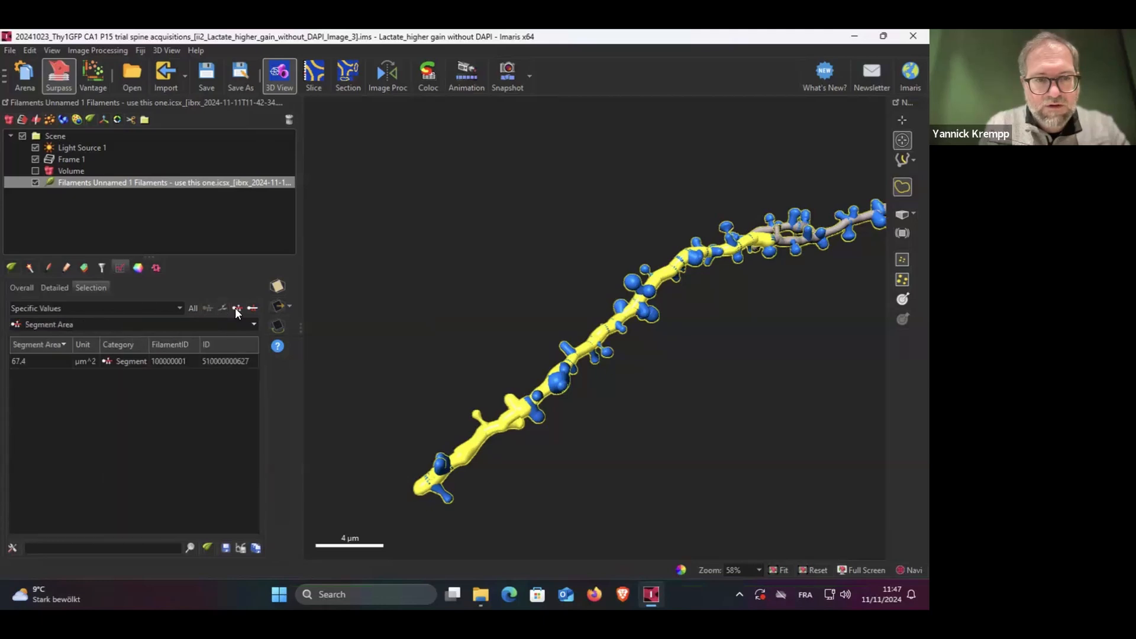
pyautogui.click(253, 308)
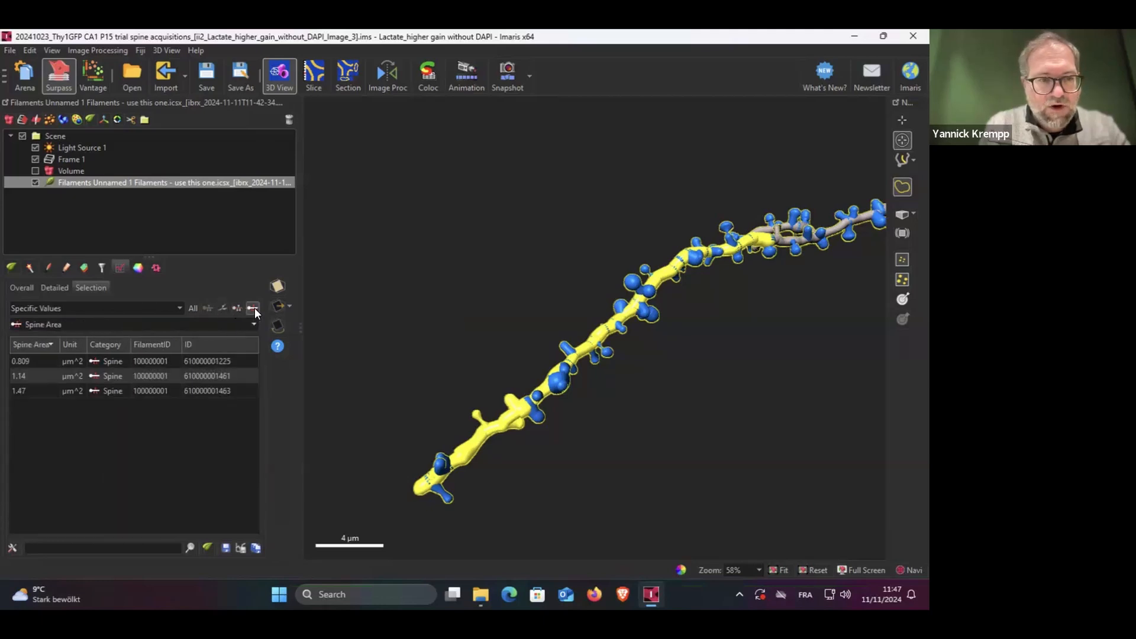
# Set the displayed selection statistic to Spine Volume
pyautogui.click(143, 325)
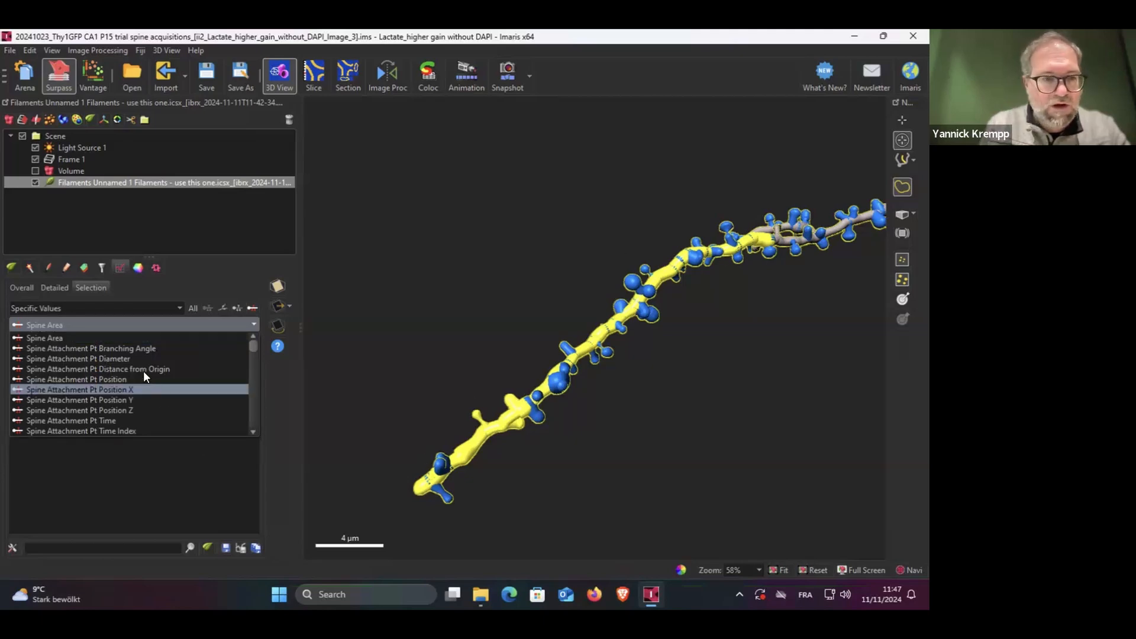
pyautogui.scroll(-4, 142, 372)
pyautogui.scroll(-4, 142, 372)
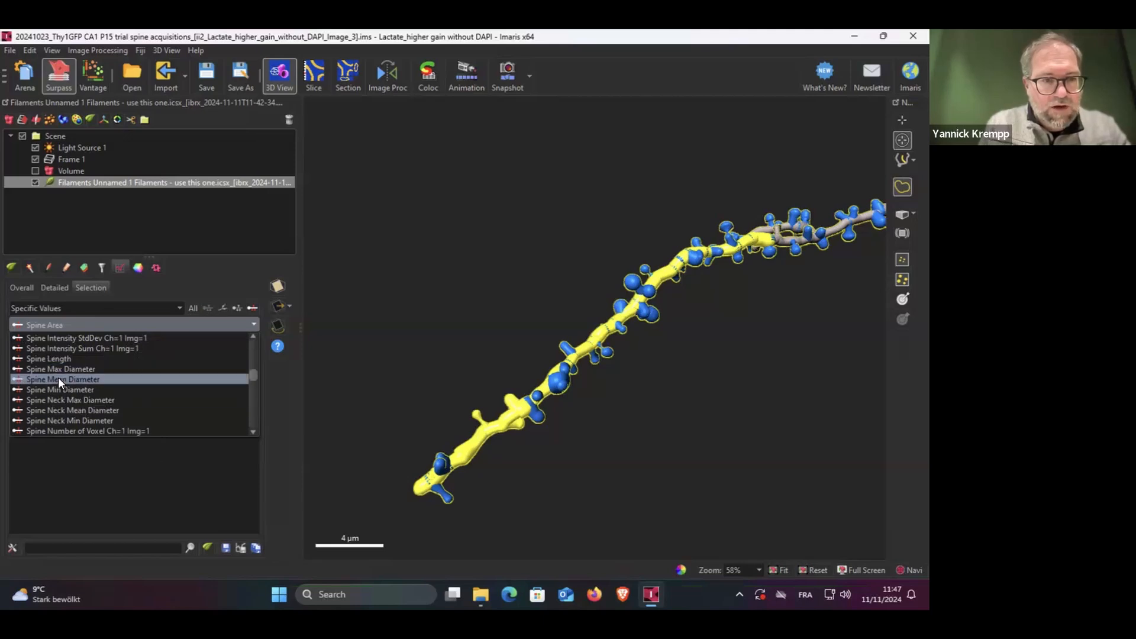
pyautogui.scroll(-5, 75, 403)
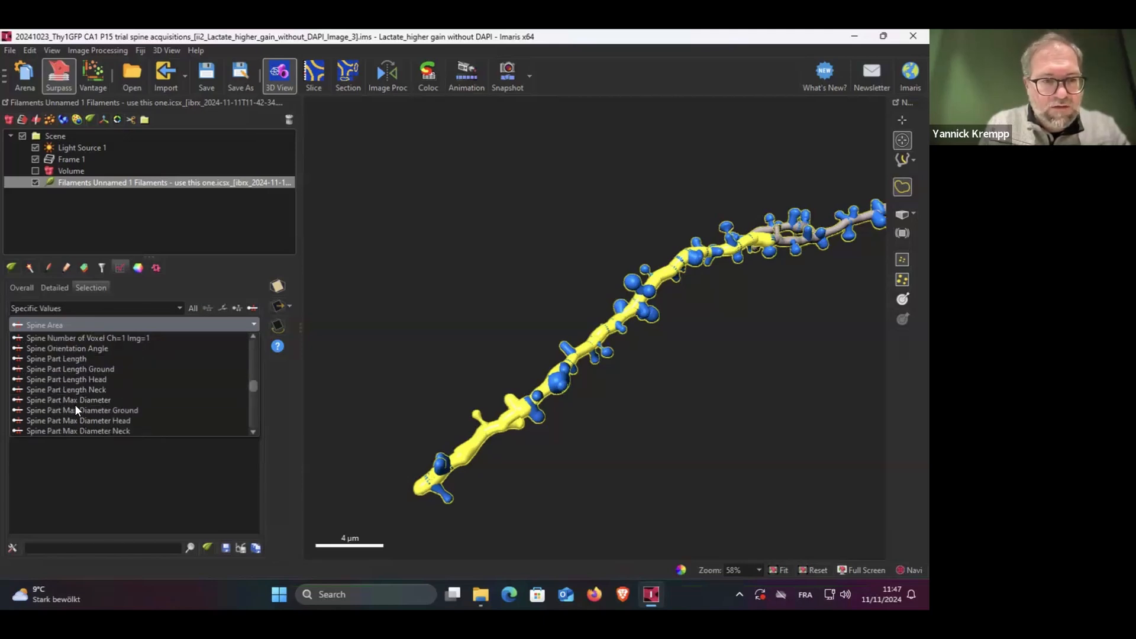
pyautogui.scroll(-6, 74, 404)
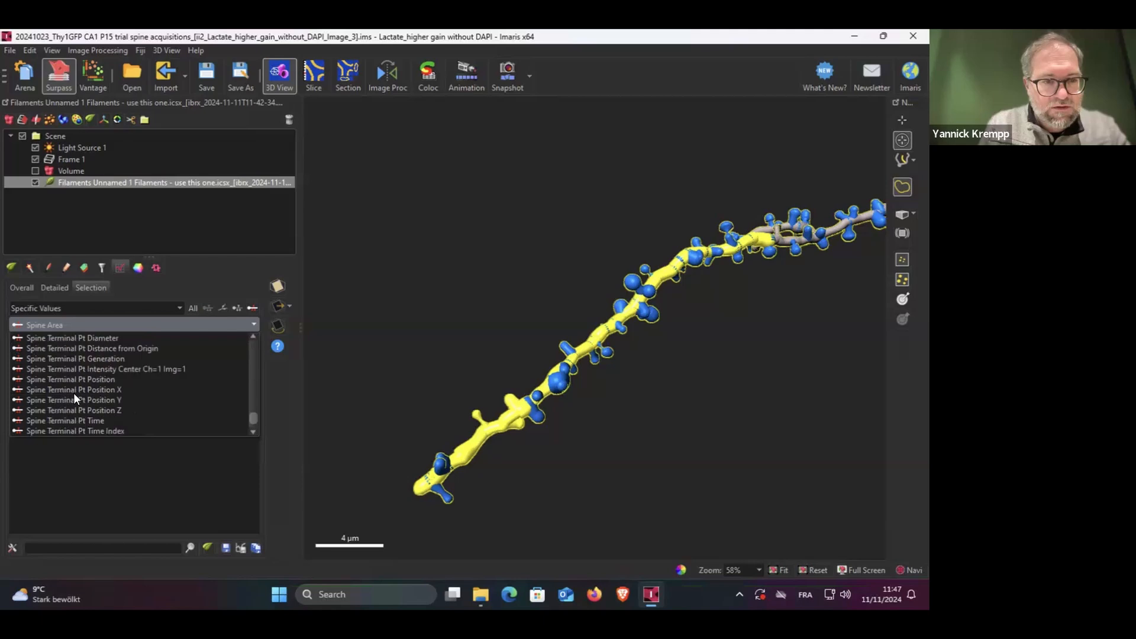
pyautogui.click(77, 430)
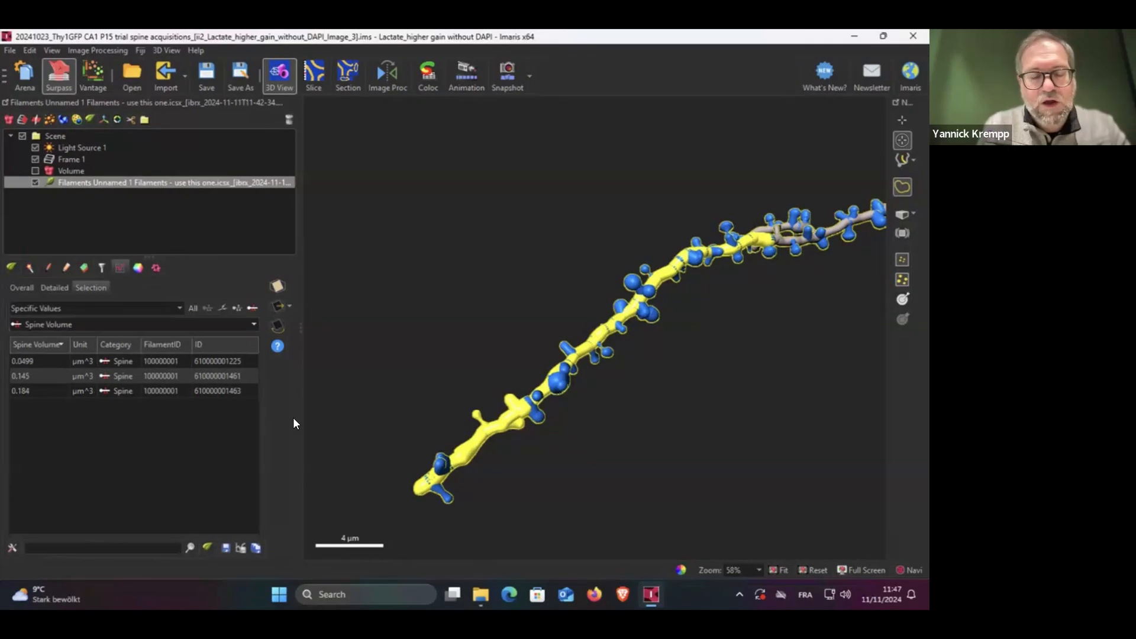
# Select parts of the lower dendrite to compare spine volumes, finishing with the single spine below its lower-middle stretch
pyautogui.click(444, 463)
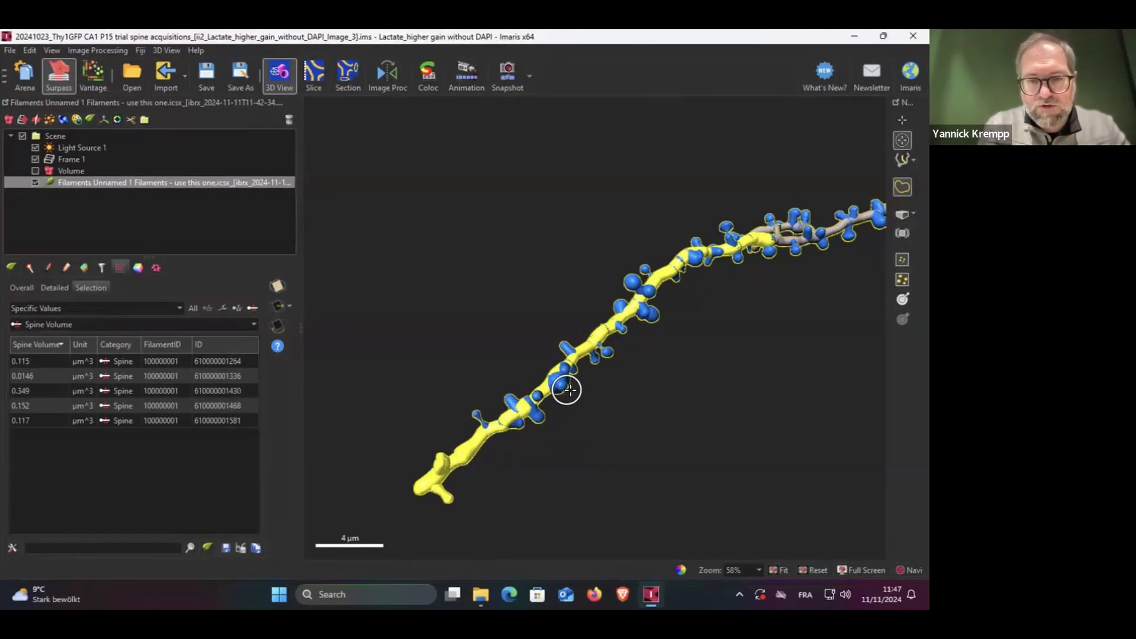
pyautogui.click(568, 391)
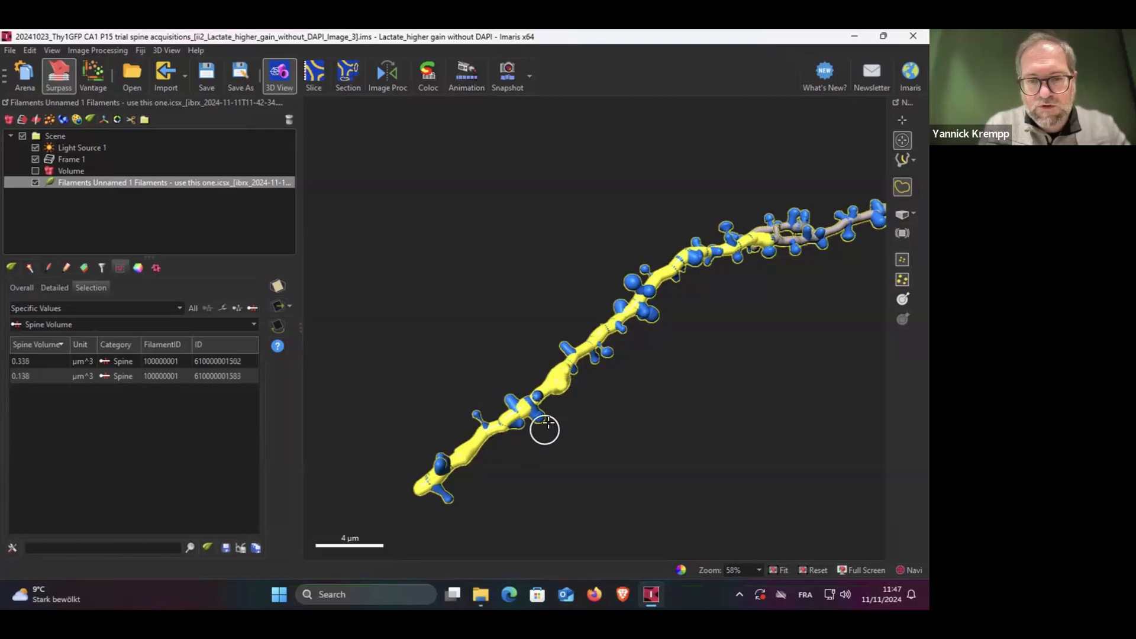
pyautogui.click(542, 419)
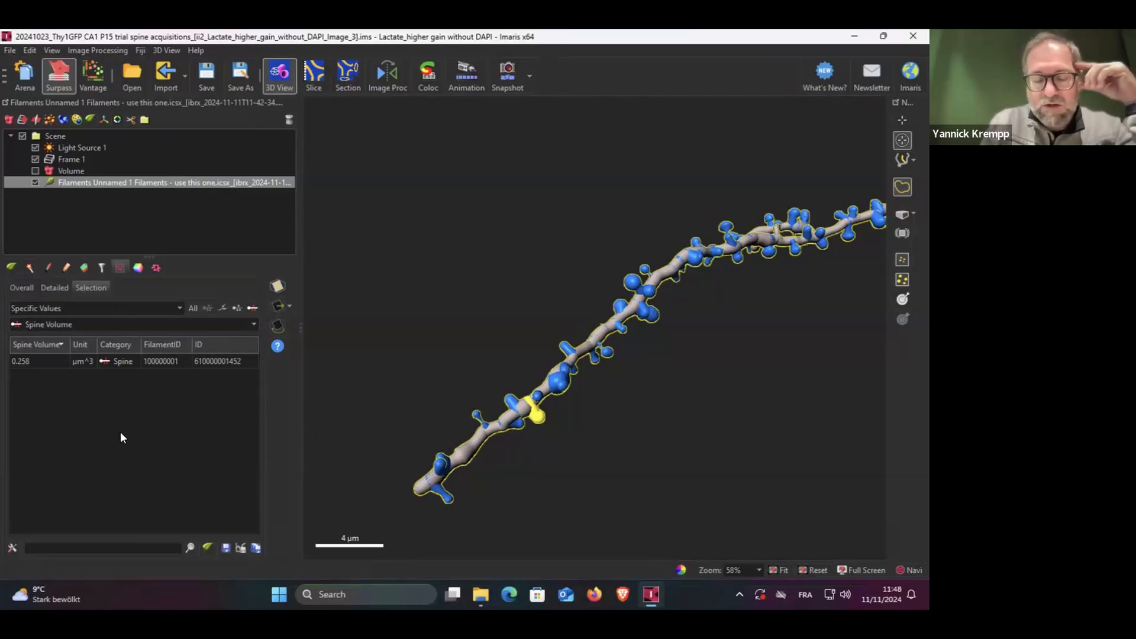
# Browse the available spine variables and examine the Spine values under Filaments in the Statistics preferences
pyautogui.click(101, 324)
pyautogui.scroll(5, 136, 353)
pyautogui.scroll(5, 212, 376)
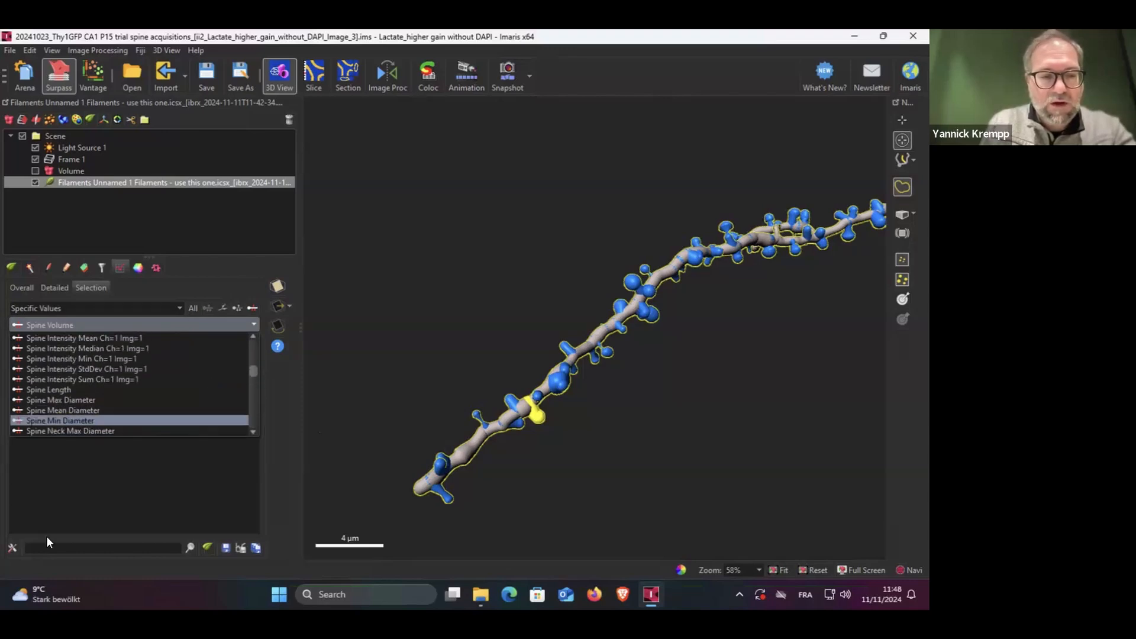
pyautogui.click(13, 548)
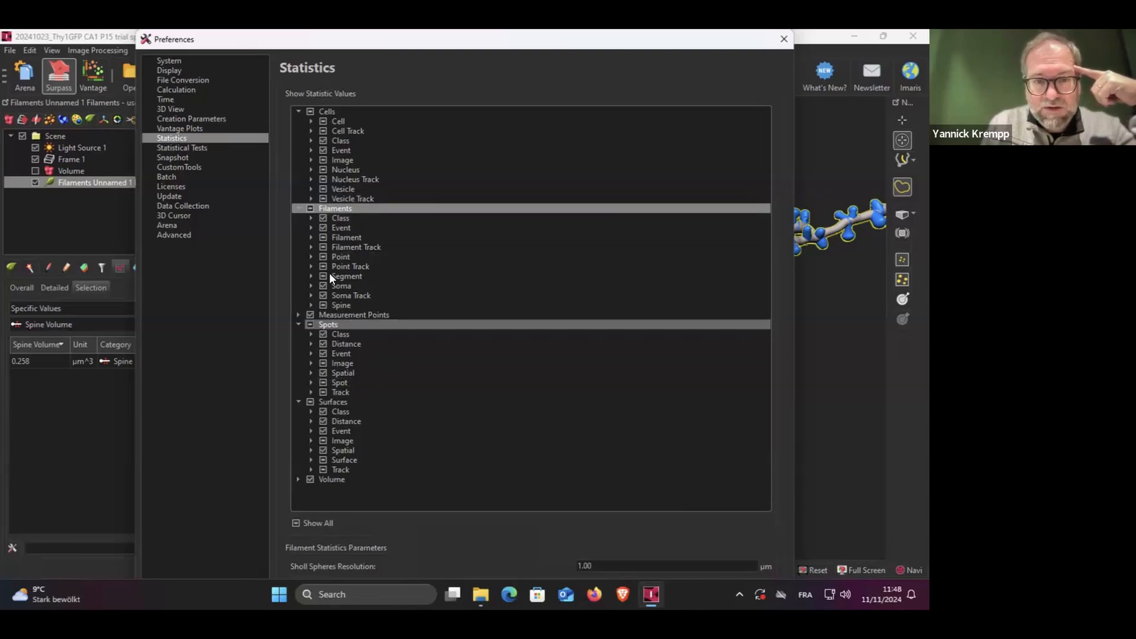
pyautogui.click(310, 304)
pyautogui.moveTo(767, 223)
pyautogui.mouseDown()
pyautogui.moveTo(763, 441)
pyautogui.moveTo(765, 188)
pyautogui.moveTo(766, 215)
pyautogui.mouseUp()
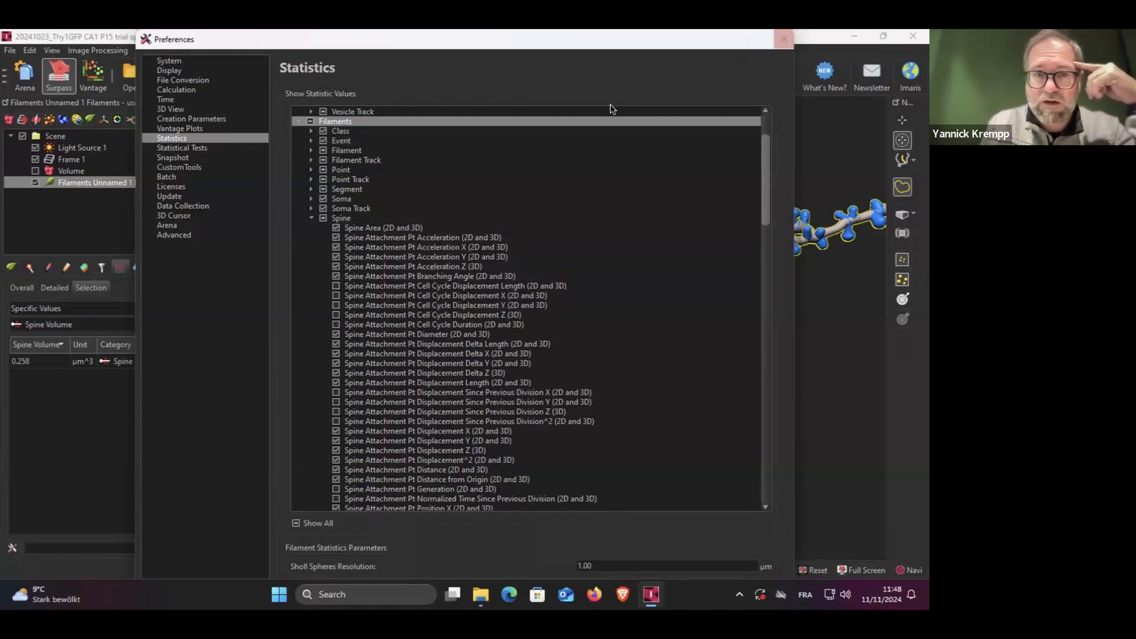
pyautogui.click(784, 39)
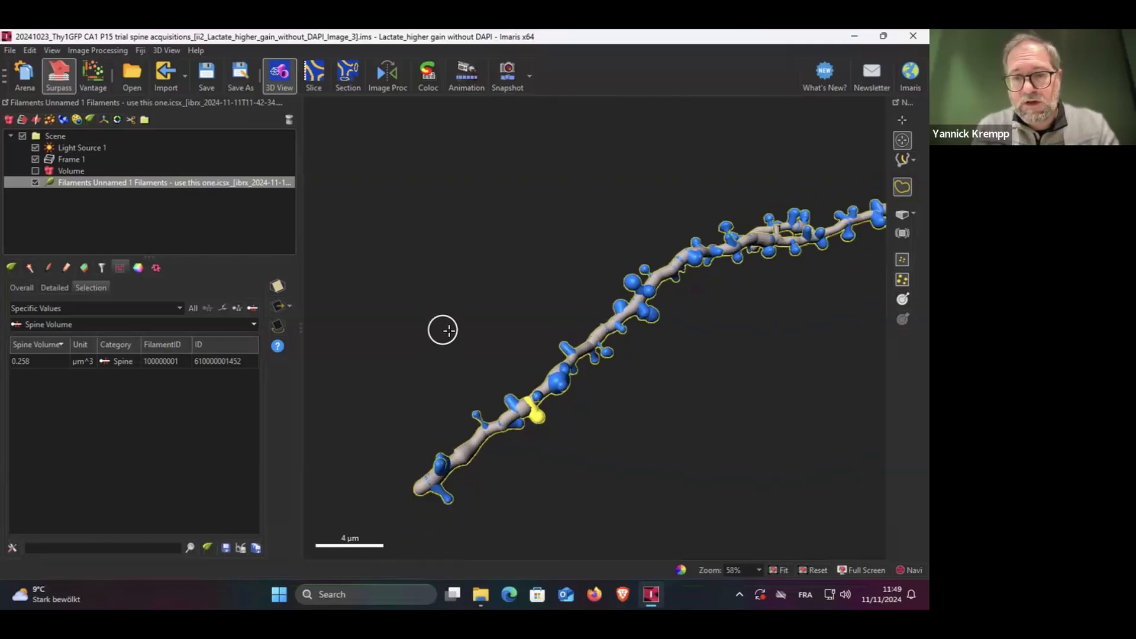
# Show the Volume together with the filament and view the whole dataset within its frame
pyautogui.click(34, 171)
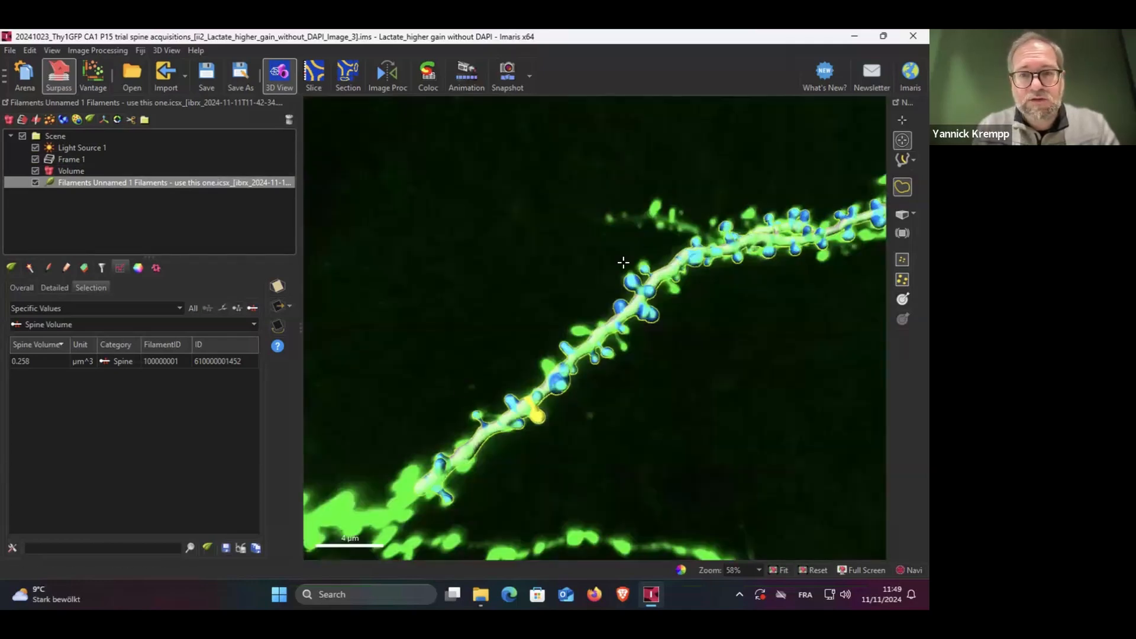
pyautogui.scroll(2, 539, 415)
pyautogui.scroll(-10, 540, 415)
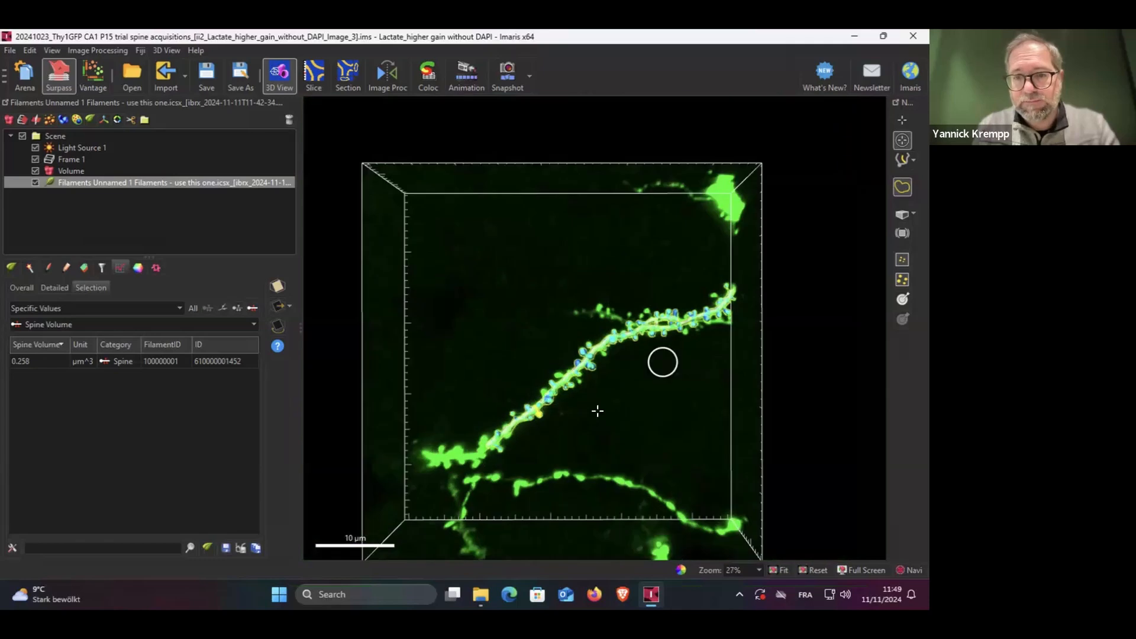